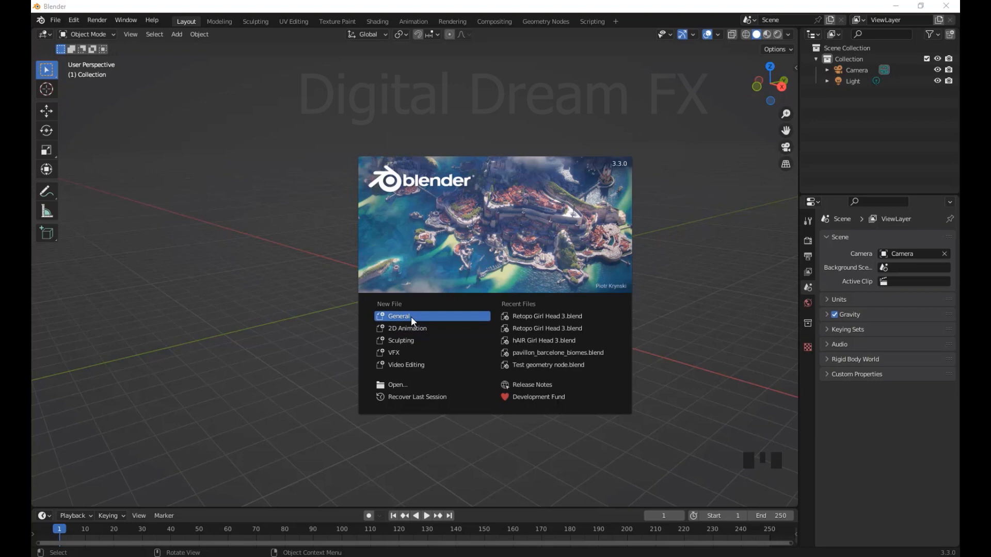
- Cancel the new General file prompt and dismiss the splash screen, keeping the current scene
left_click(413, 317)
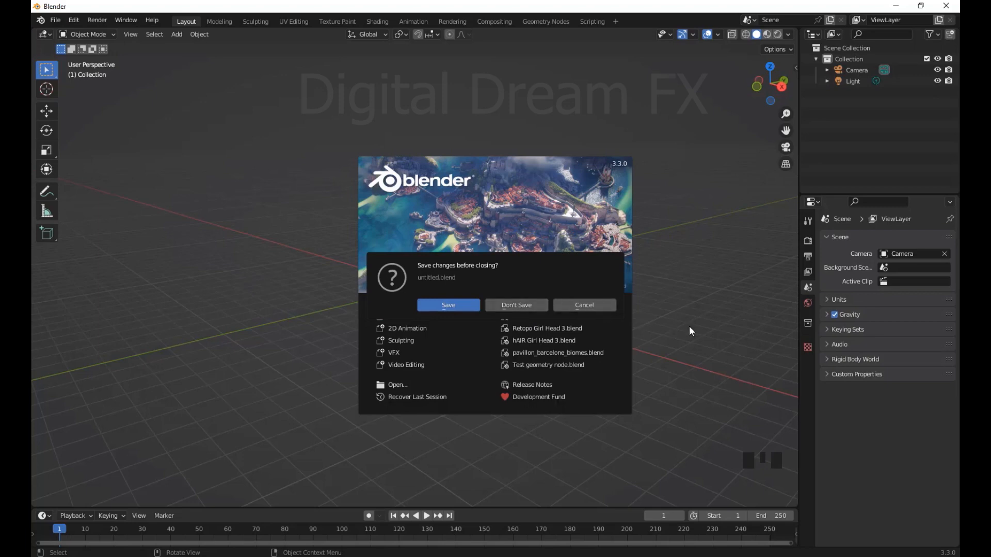
left_click(588, 306)
left_click(754, 336)
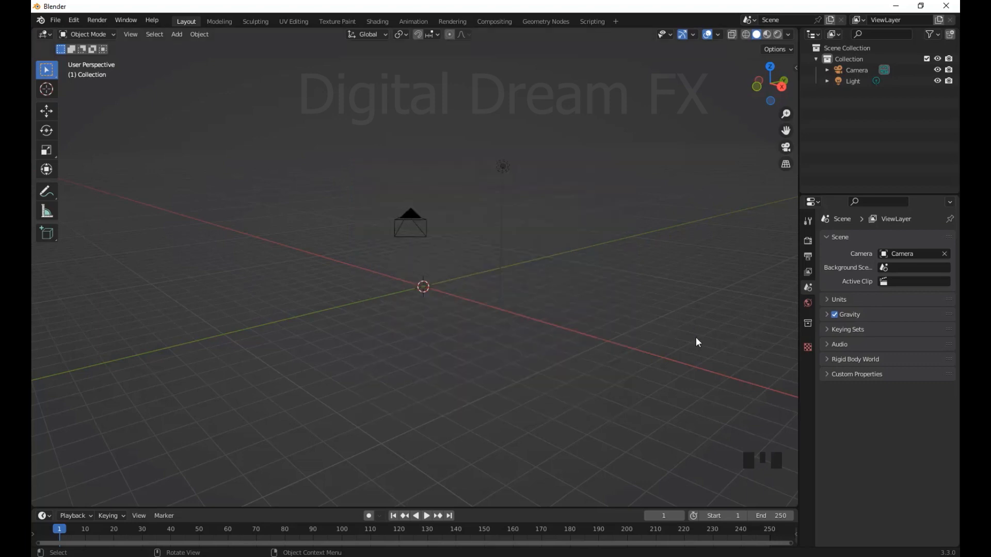
- Add a Monkey mesh at the scene's origin
scroll(485, 339, "down", 4)
middle_click_drag(478, 343, 421, 339)
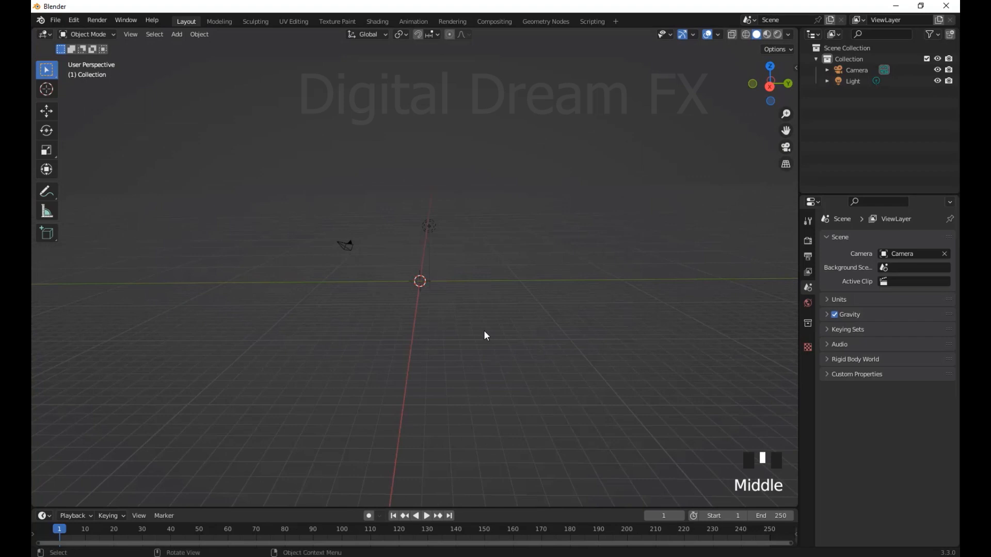
scroll(484, 333, "up", 5)
middle_click_drag(485, 361, 466, 333, "shift")
key("shift+a")
mouse_move(466, 332)
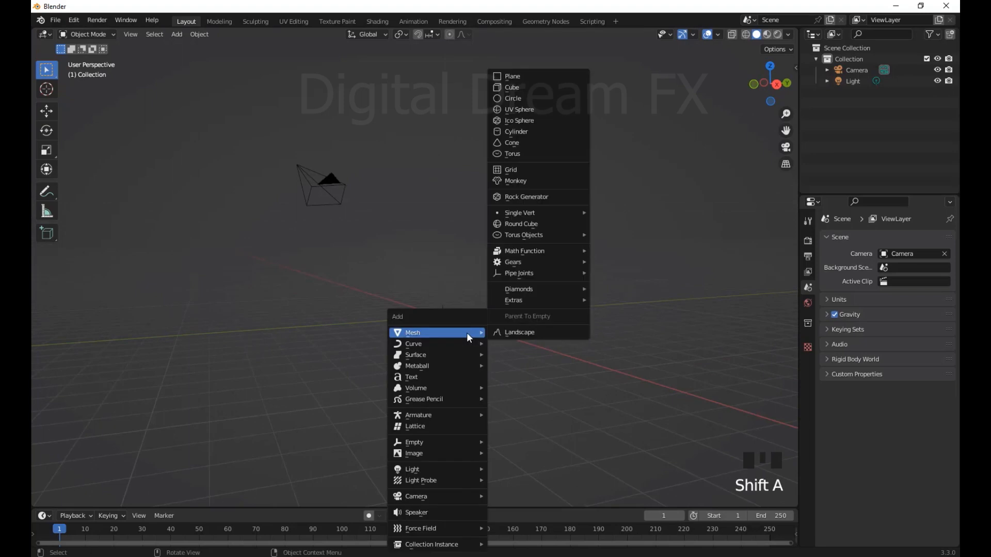
left_click(526, 182)
- Select the camera and align it to a close view of the monkey's face from the front
middle_click_drag(522, 309, 595, 216)
scroll(507, 356, "down", 5)
left_click(594, 206)
scroll(471, 336, "up", 5)
scroll(534, 309, "up", 2)
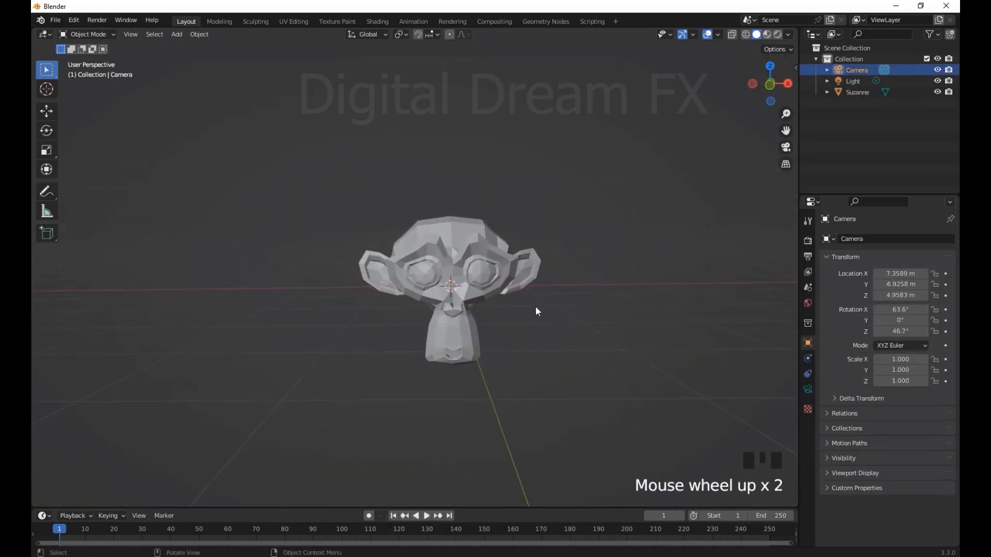
mouse_move(535, 306)
middle_mouse_down("shift")
mouse_move(496, 299)
mouse_move(533, 316)
middle_mouse_up("shift")
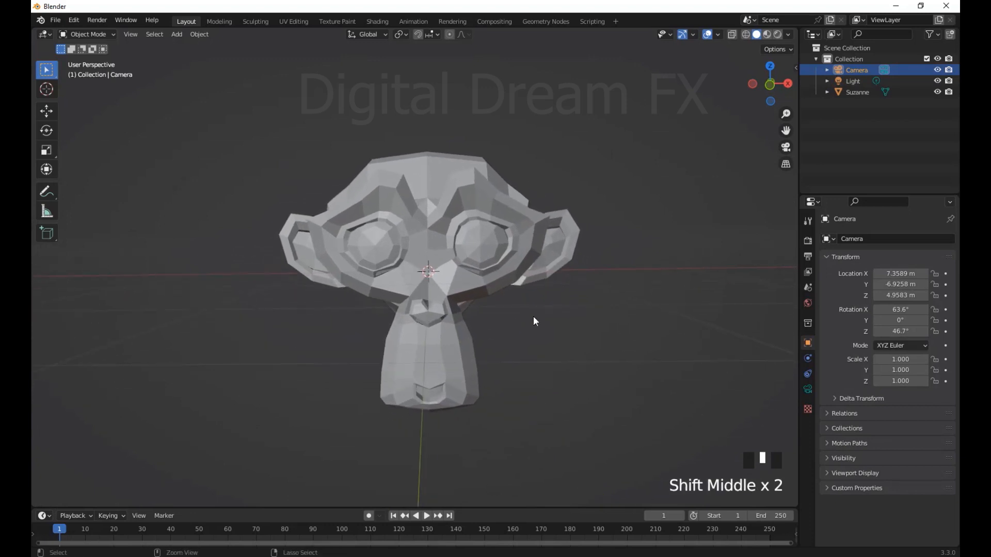
key("ctrl+alt+KP_0")
- Temporarily lock the camera to the view and pull it back until the whole monkey head sits centred in the frame
key("n")
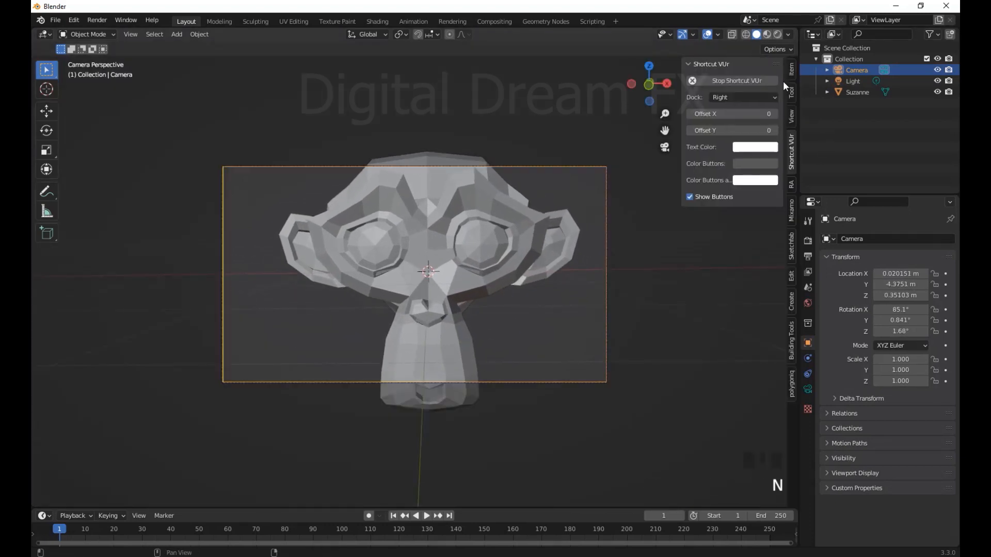
left_click(791, 116)
left_click(730, 203)
middle_click_drag(465, 269, 511, 275, "shift")
scroll(508, 288, "down", 3)
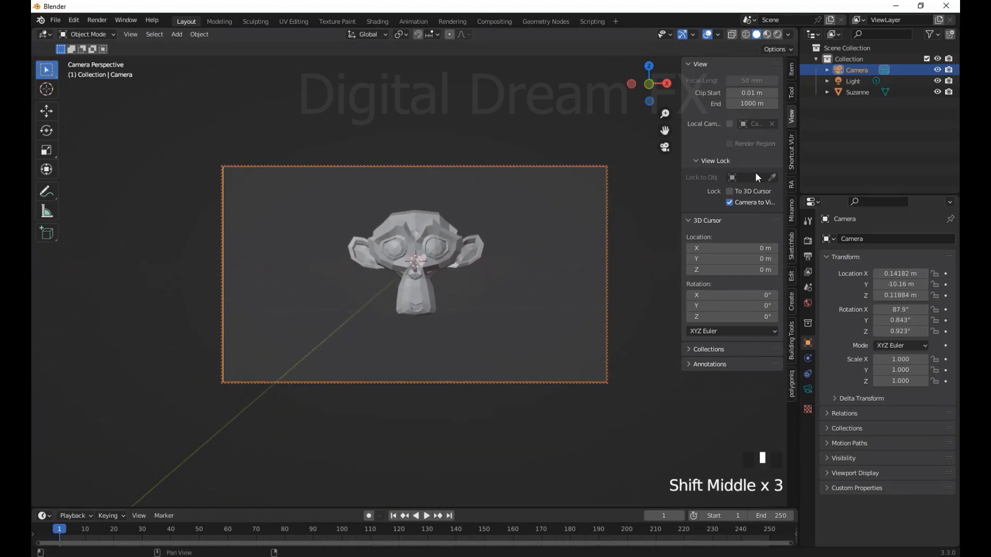
left_click(729, 203)
key("n")
- Add a level 2 Subdivision modifier to the monkey and shade it smooth
middle_click_drag(653, 267, 527, 316)
scroll(491, 312, "down", 2)
left_click(442, 226)
key("ctrl+2")
right_click(421, 177)
left_click(420, 177)
- Examine the monkey's UV islands in the UV Editing workspace, then return to the Layout workspace
middle_click_drag(587, 204, 488, 282)
left_click(294, 21)
scroll(319, 290, "up", 5)
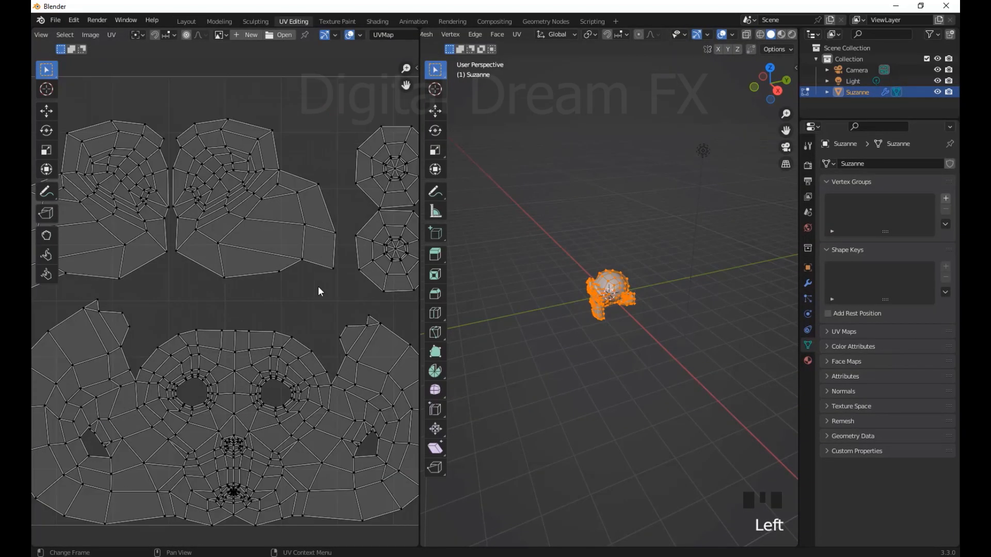
scroll(319, 292, "down", 3)
scroll(312, 286, "down", 1)
left_click_drag(127, 171, 361, 400)
scroll(362, 379, "up", 3)
middle_click_drag(378, 383, 329, 348)
scroll(367, 266, "up", 1)
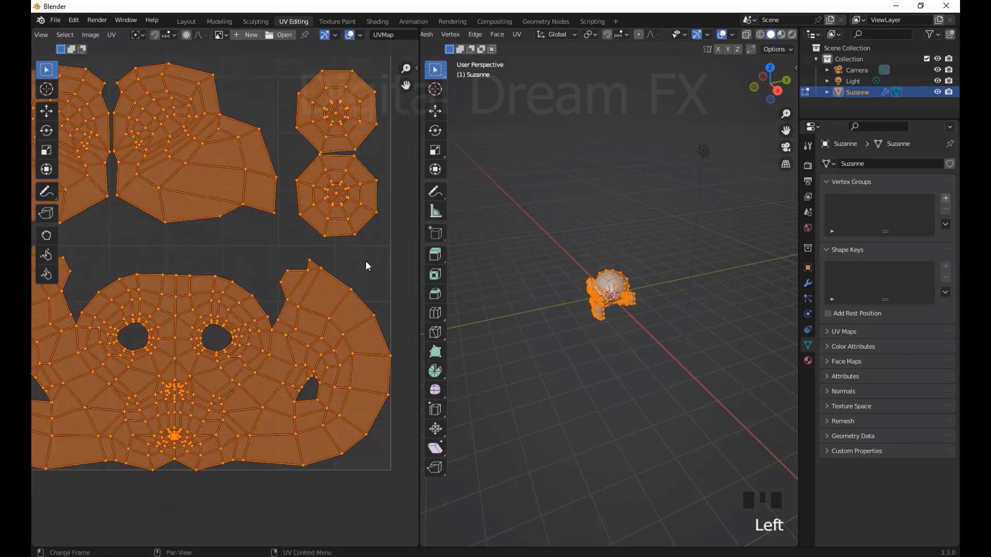
left_click(367, 265)
scroll(363, 268, "down", 2)
left_click(187, 21)
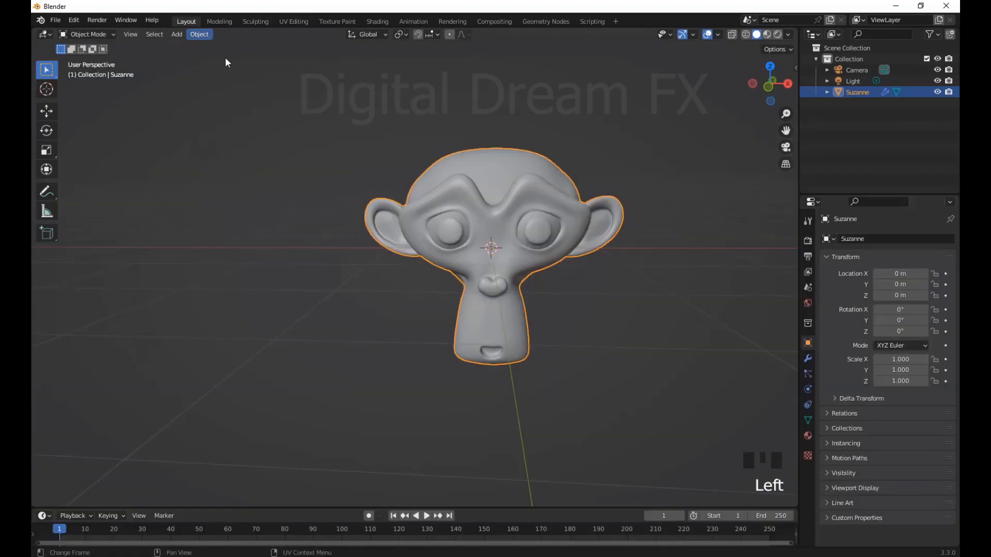
- Apply the monkey's Subdivision modifier
middle_click_drag(225, 61, 605, 372)
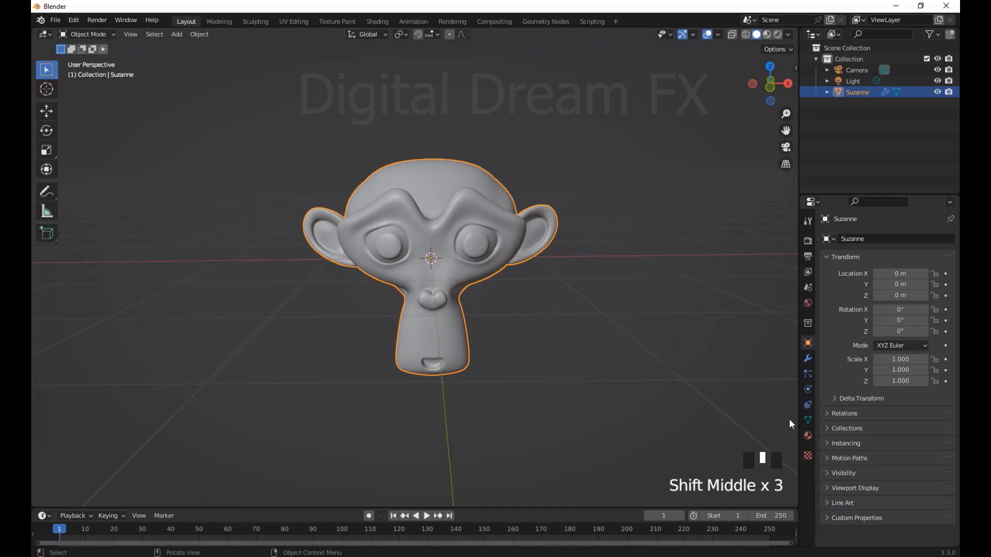
middle_click_drag(677, 381, 668, 379)
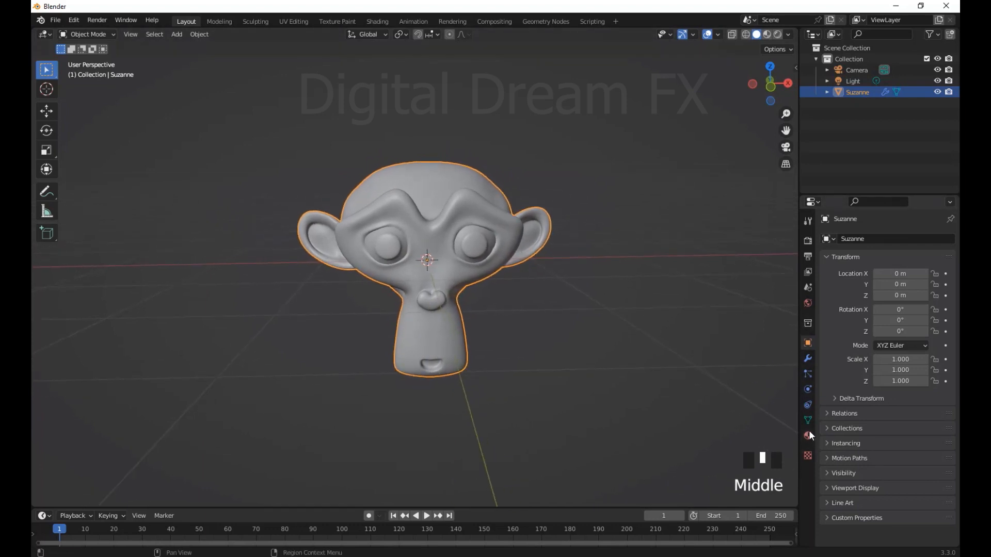
left_click(808, 358)
left_click(920, 255)
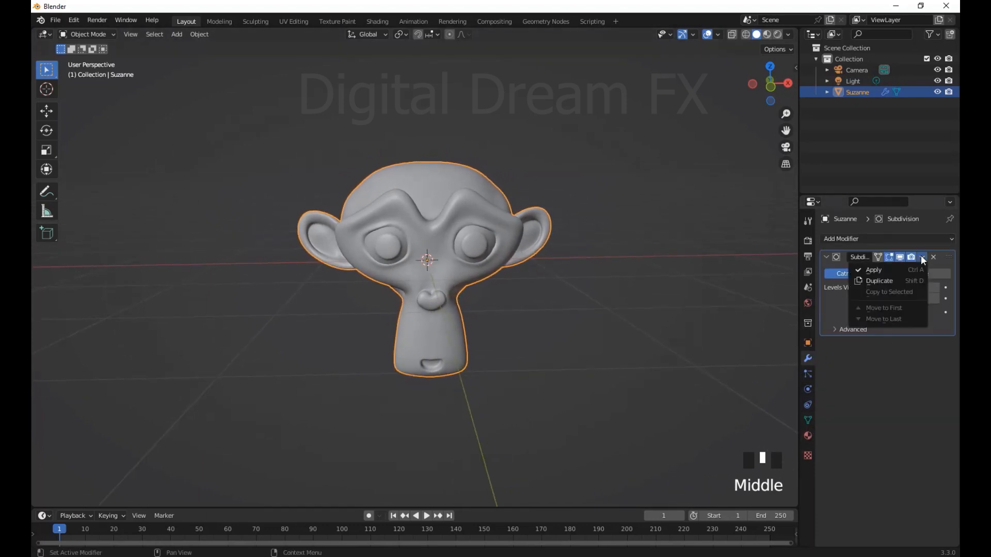
left_click(866, 270)
- Create a new material on the monkey and name it Metalic
middle_click_drag(721, 411, 711, 374)
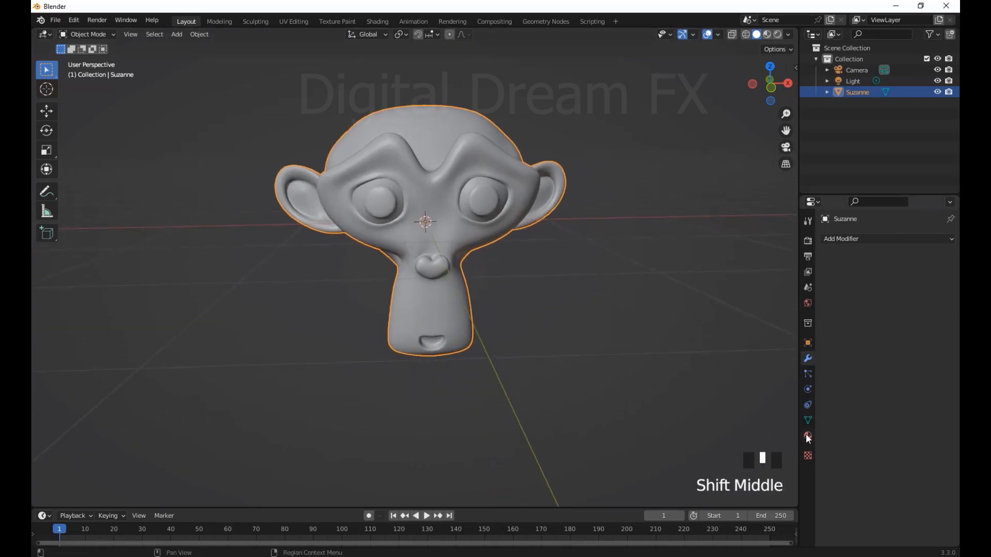
left_click(808, 436)
left_click(902, 285)
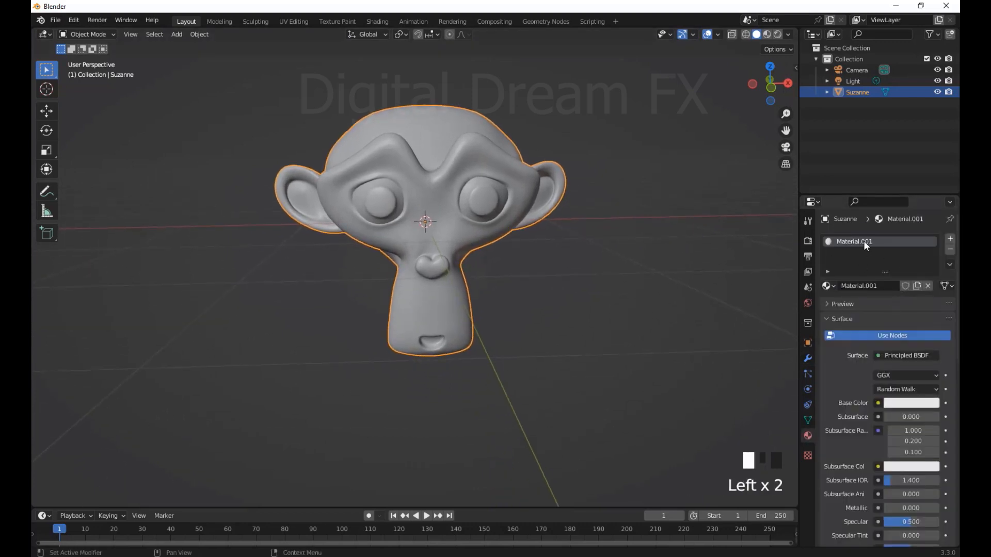
type("Metalic")
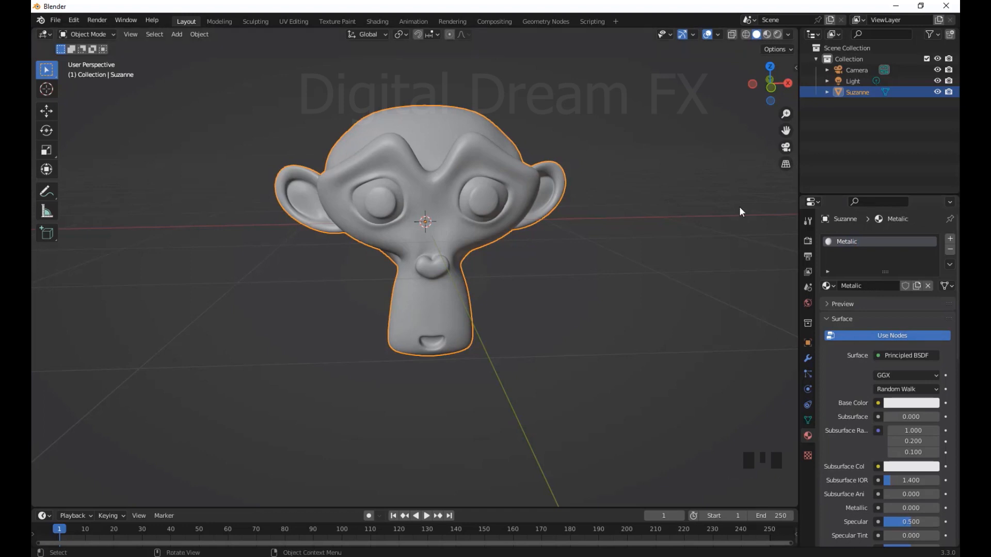
- Widen the properties area and set the Metalic material's Metallic value to 0.833
scroll(842, 356, "down", 2)
left_click_drag(799, 387, 743, 387)
left_click_drag(872, 442, 899, 441)
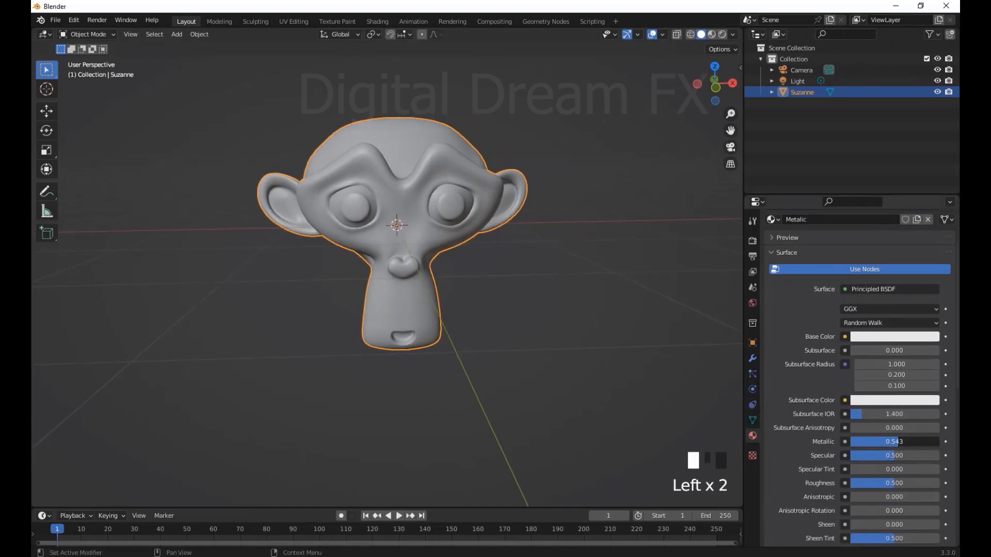
- Try Rendered shading in the viewport, then settle on Material Preview with the monkey in view
left_click(711, 36)
left_click(722, 34)
middle_click_drag(518, 305, 528, 309)
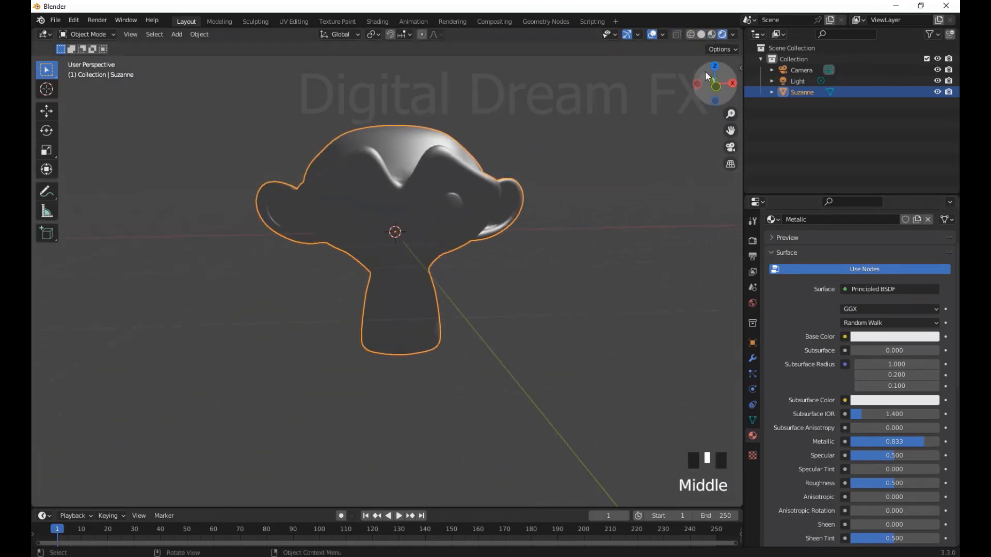
left_click(711, 34)
middle_click_drag(463, 377, 547, 388, "shift")
- Set the Metalic material's base color to a fully saturated orange and darken it slightly
left_click(877, 336)
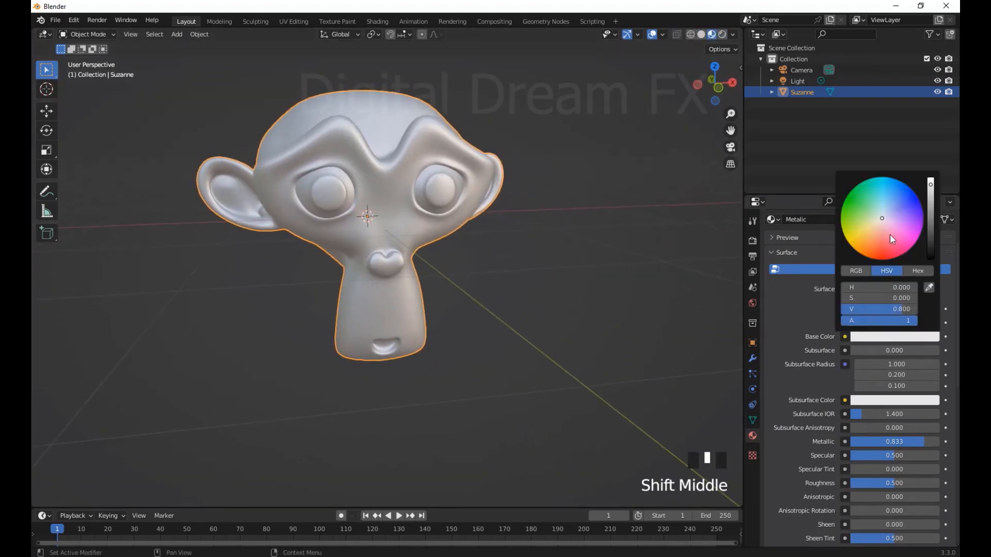
left_click_drag(890, 235, 859, 253)
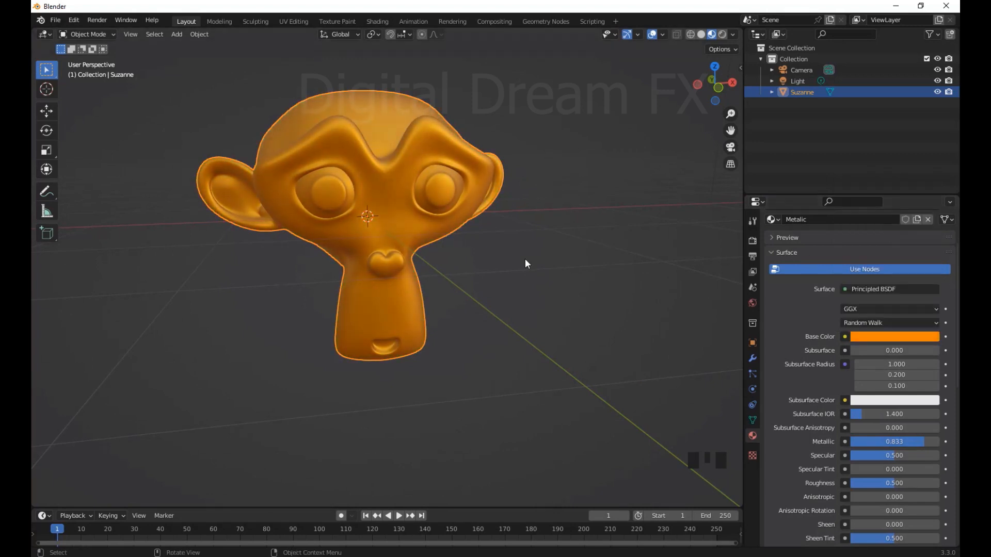
middle_click_drag(525, 259, 493, 271)
middle_click_drag(531, 281, 439, 299, "shift")
middle_click_drag(547, 323, 640, 332, "shift")
left_click(912, 335)
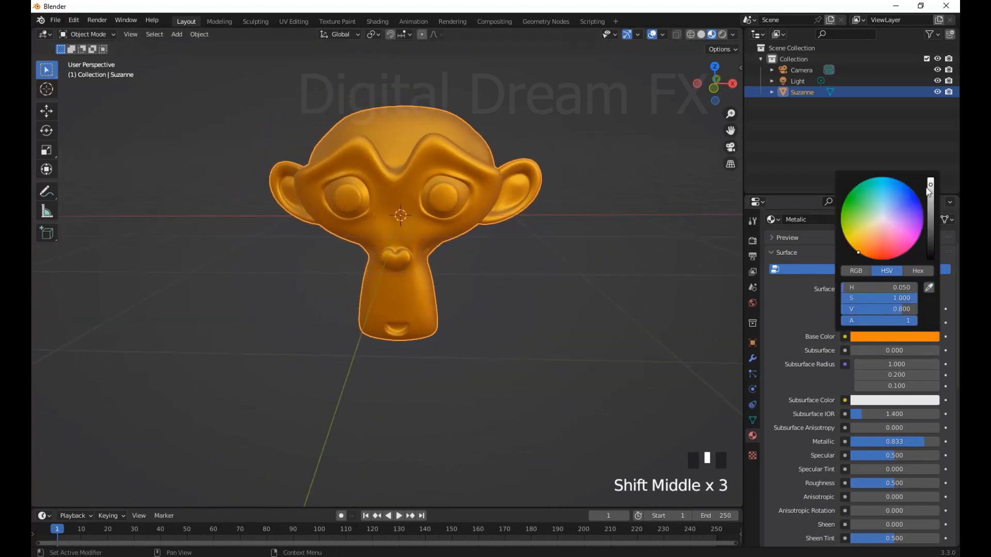
left_click_drag(929, 188, 928, 194)
- Set the Metalic material's Roughness to 0.340
scroll(809, 368, "down", 5)
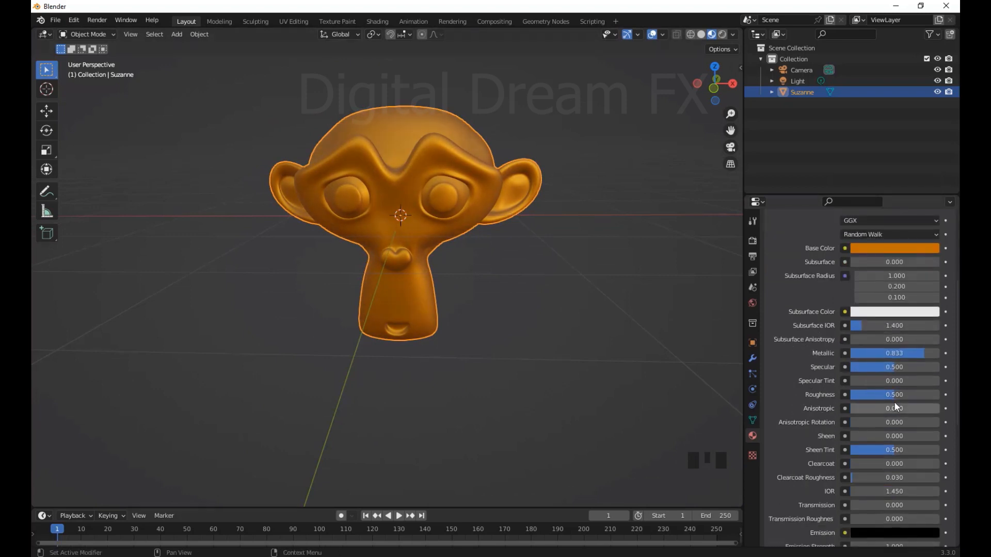
left_click_drag(894, 396, 879, 395)
middle_click_drag(517, 330, 466, 381)
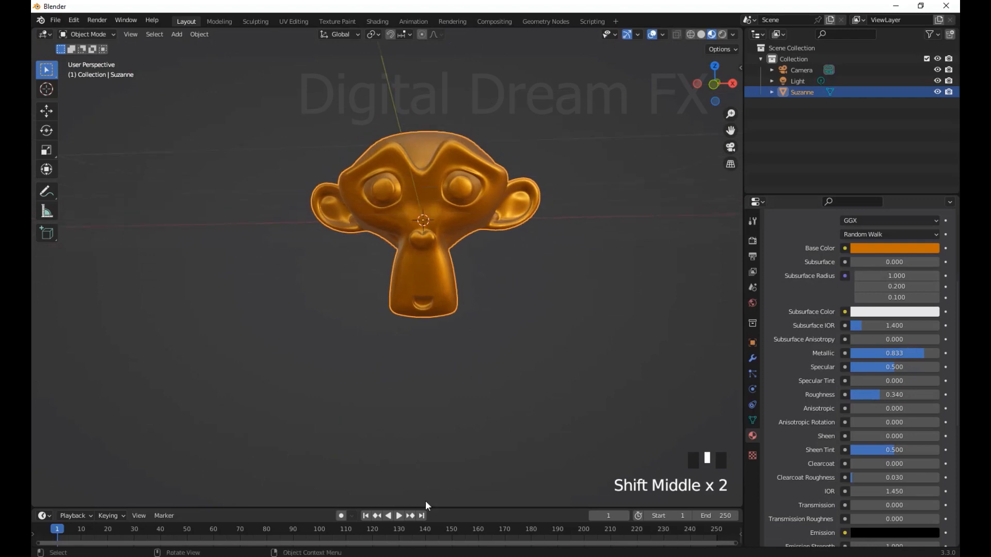
- Enlarge the timeline area and turn it into a Shader Editor showing the monkey material's nodes
left_click_drag(427, 508, 438, 334)
scroll(442, 403, "down", 2)
middle_click_drag(448, 421, 508, 443)
left_click(46, 343)
left_click(128, 448)
left_click(472, 447)
scroll(529, 422, "up", 3)
- Duplicate the Metalic material, rename the copy "effects mat" and keep it assigned to the monkey
left_click(440, 342)
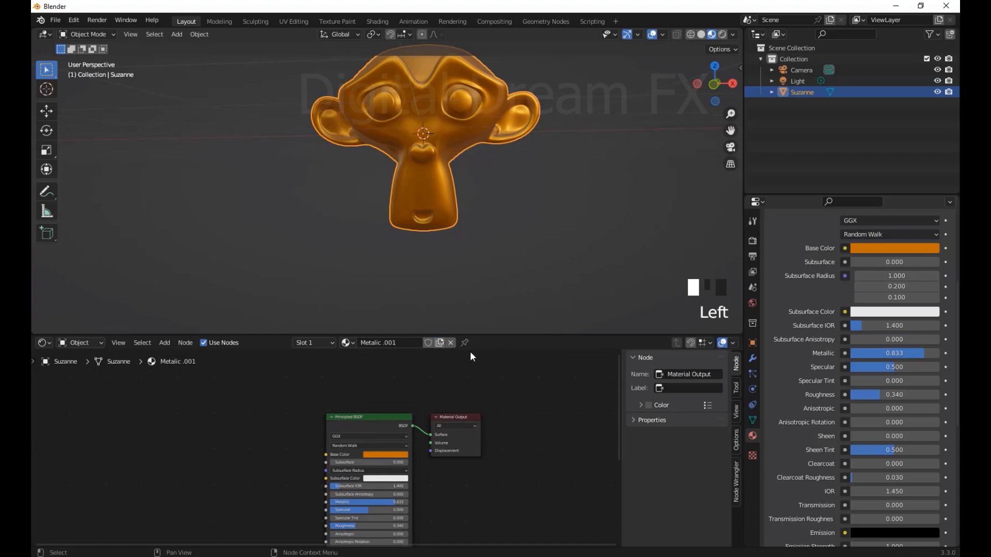
middle_click_drag(496, 381, 527, 370, "shift")
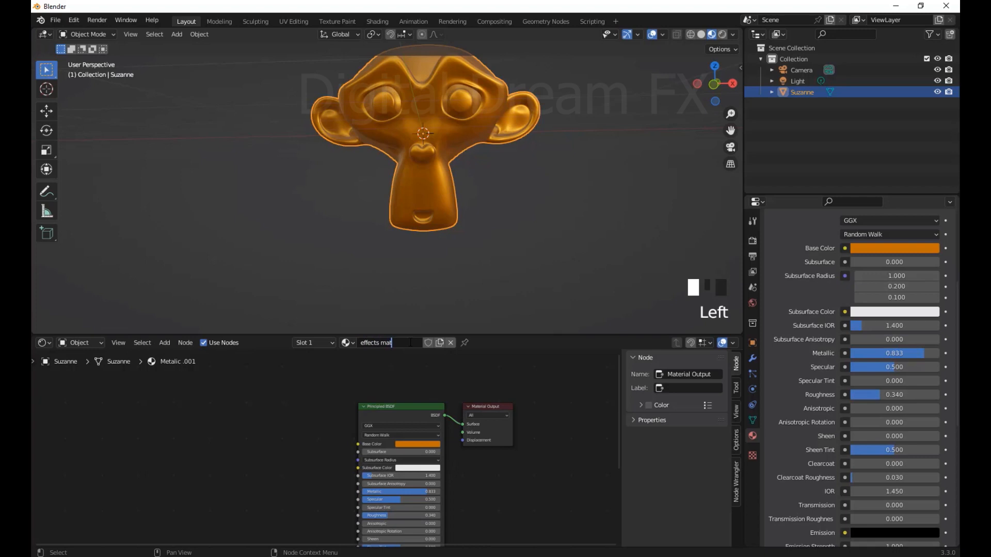
key("Return")
left_click(348, 342)
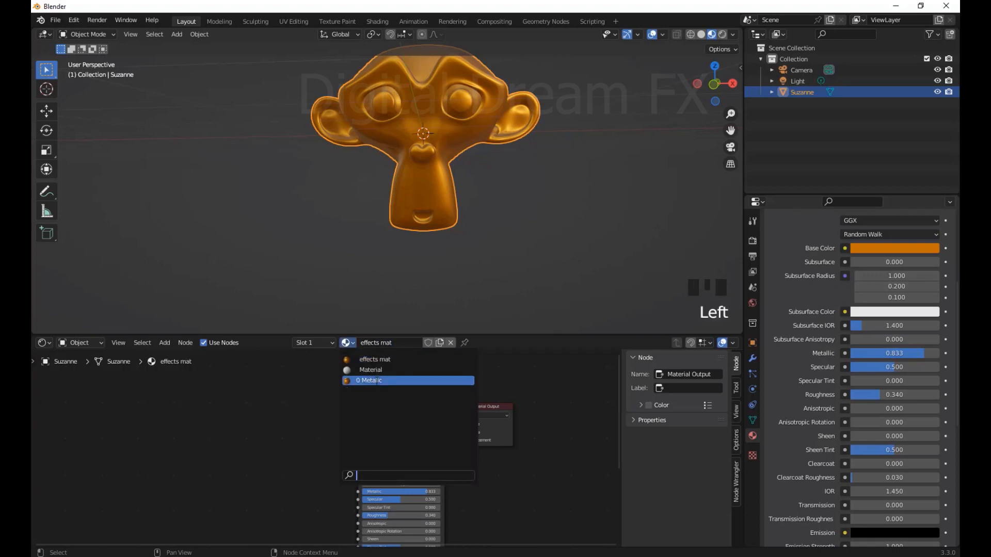
left_click(386, 360)
- Delete the Principled BSDF node from effects mat and frame the monkey through the camera view
left_click(394, 408)
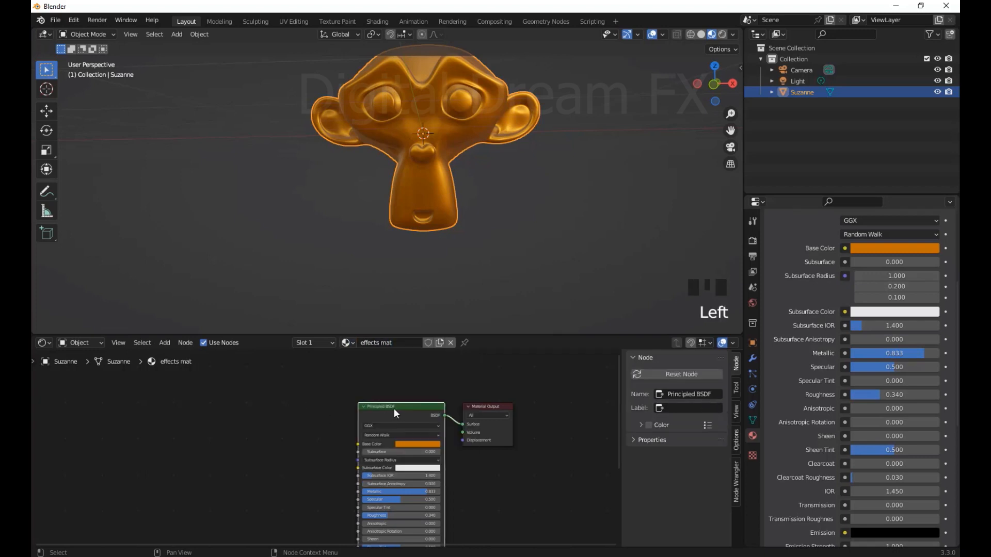
key("Delete")
middle_click_drag(506, 305, 506, 238)
key("KP_0")
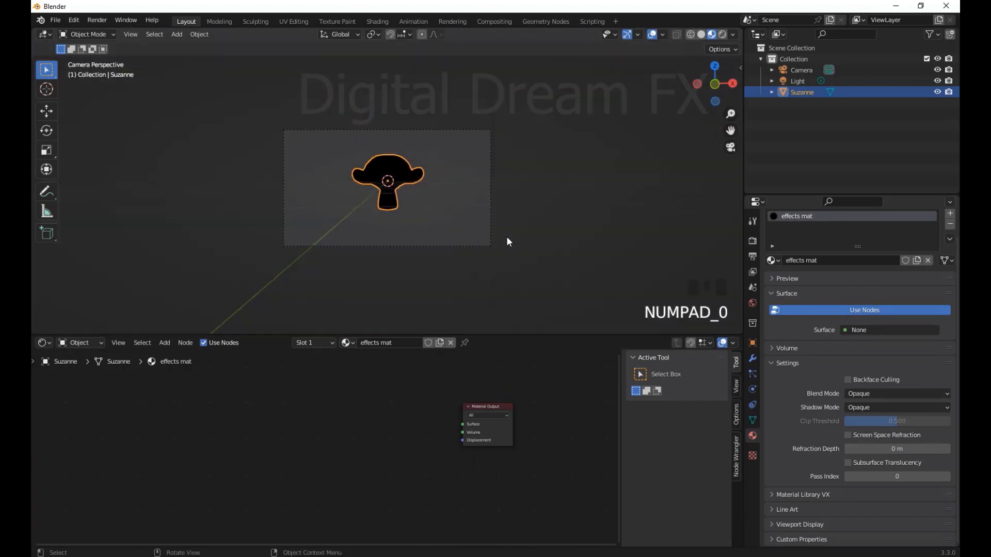
scroll(505, 192, "up", 5)
mouse_move(504, 193)
middle_mouse_down("shift")
mouse_move(525, 197)
mouse_move(517, 204)
middle_mouse_up("shift")
scroll(524, 194, "down", 2)
middle_click_drag(517, 206, 513, 212, "shift")
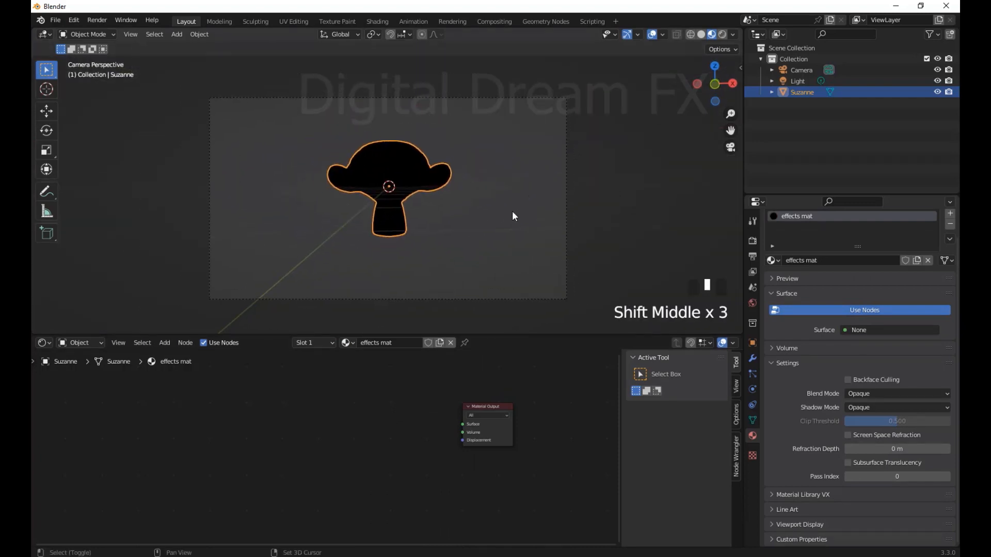
- Use an Environment Texture as the world background's colour source
left_click(753, 304)
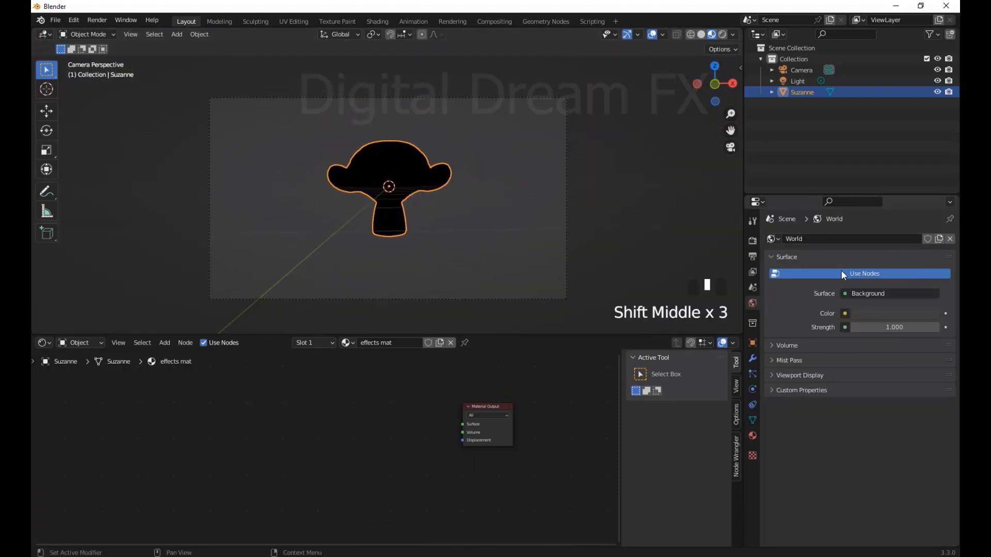
left_click(844, 314)
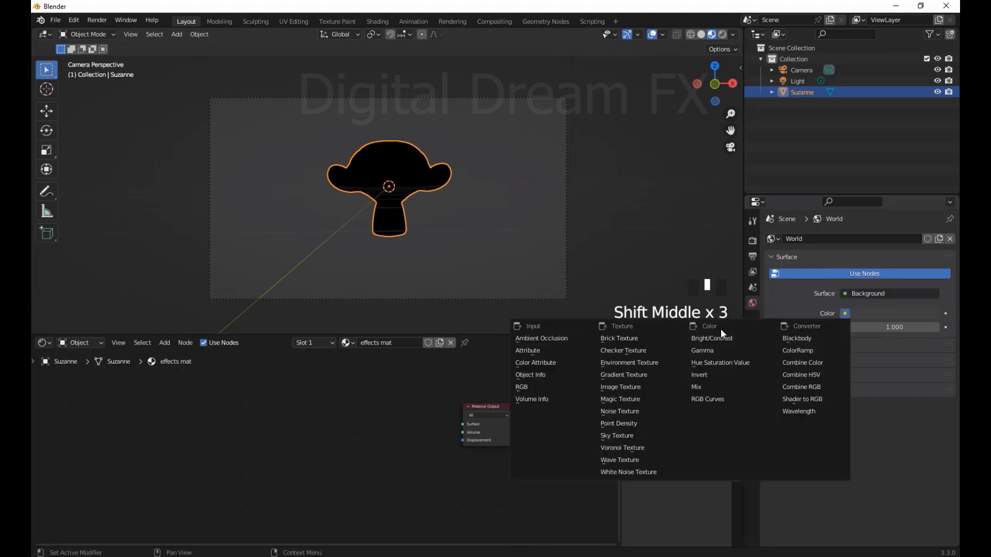
left_click(641, 363)
left_click(929, 330)
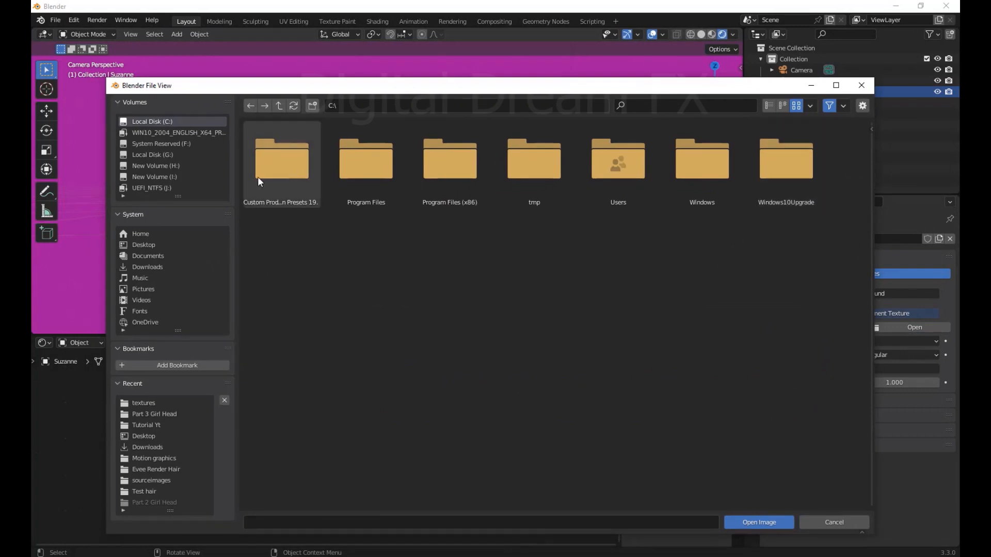
left_click(158, 268)
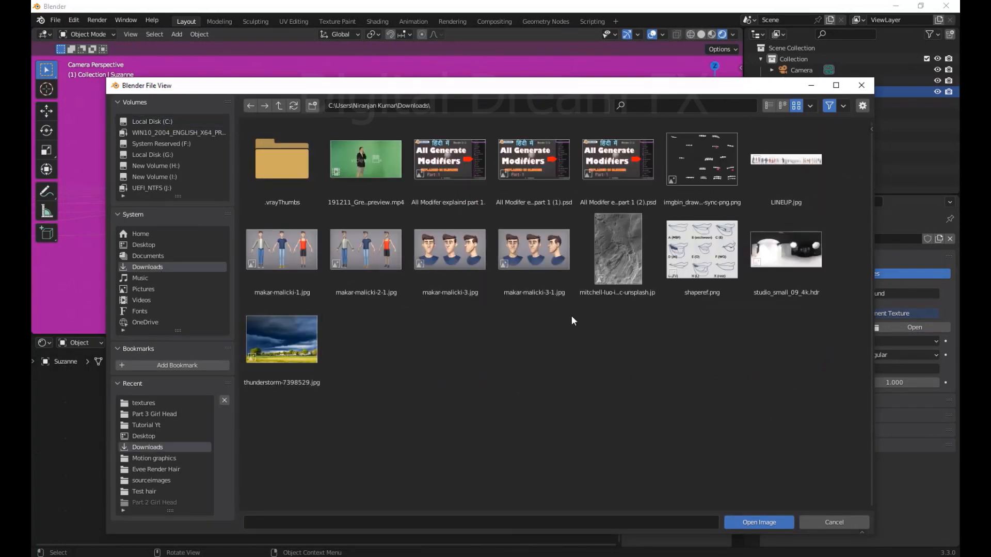
left_click(315, 343)
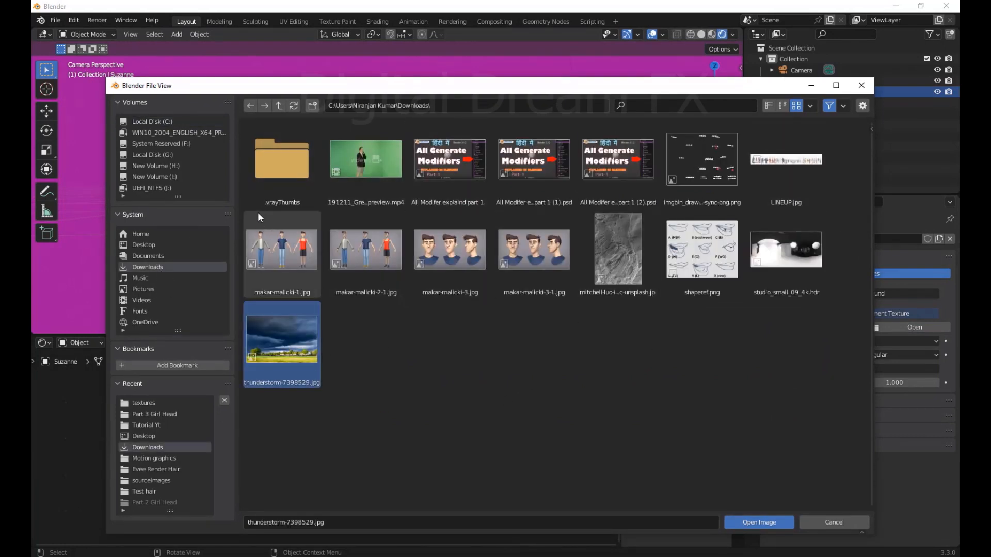
left_click(816, 522)
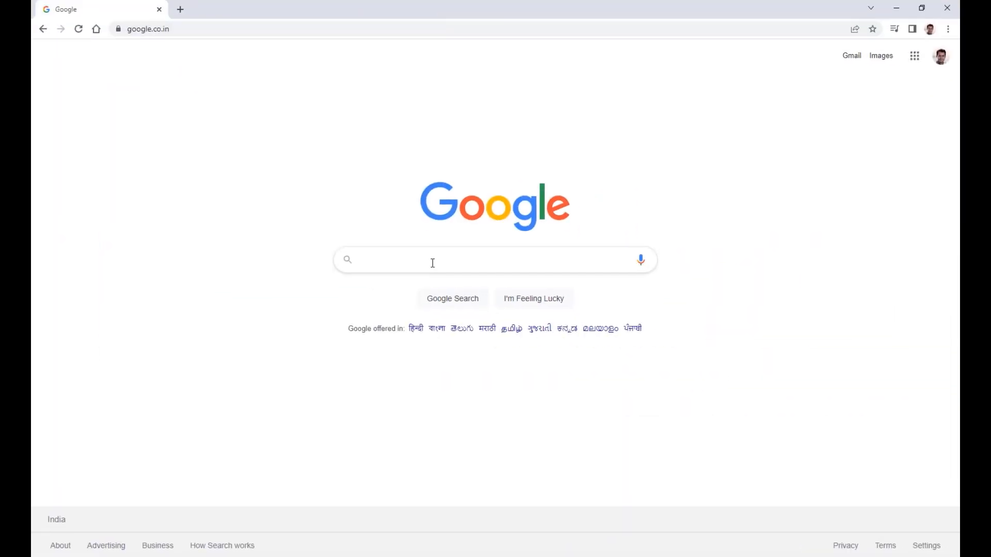
- Switch to the web browser, search Google for "texture haven metal" and go through the Poly Haven result to its HDRIs library
left_click(433, 264)
left_click(423, 279)
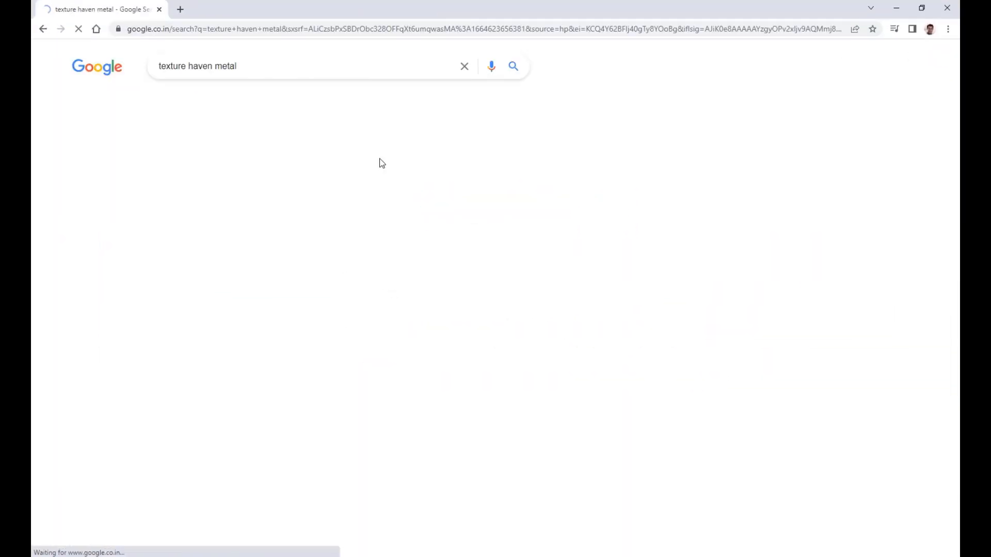
left_click(241, 167)
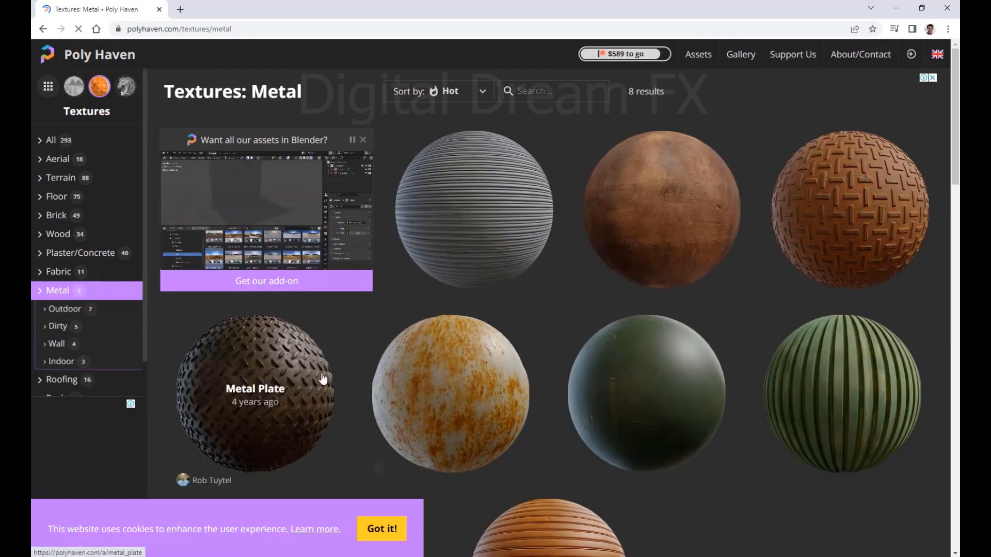
left_click(98, 54)
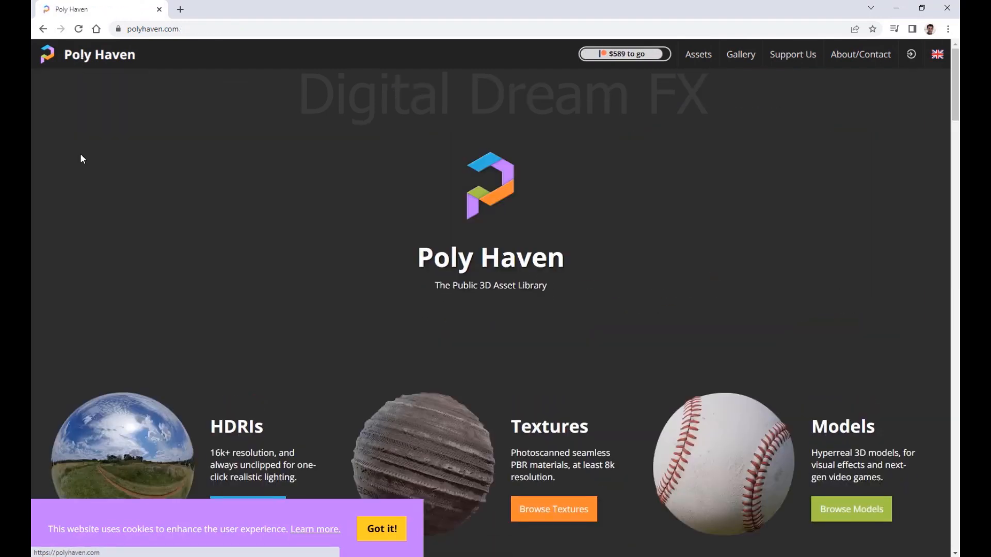
scroll(568, 347, "down", 3)
left_click(150, 132)
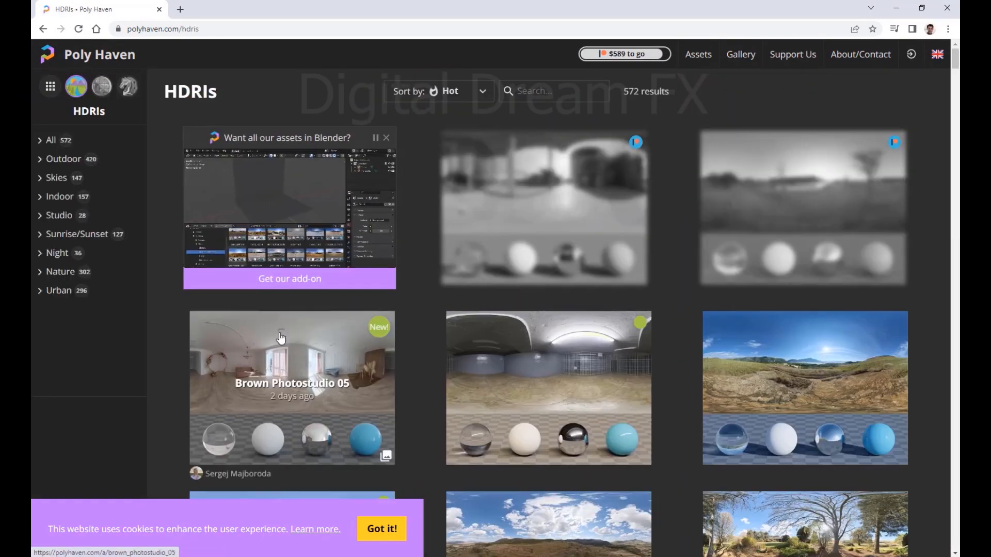
- Find the Outdoor Workshop HDRI among the Poly Haven HDRIs and download it as a 4K HDR file
scroll(609, 372, "down", 2)
scroll(609, 371, "down", 10)
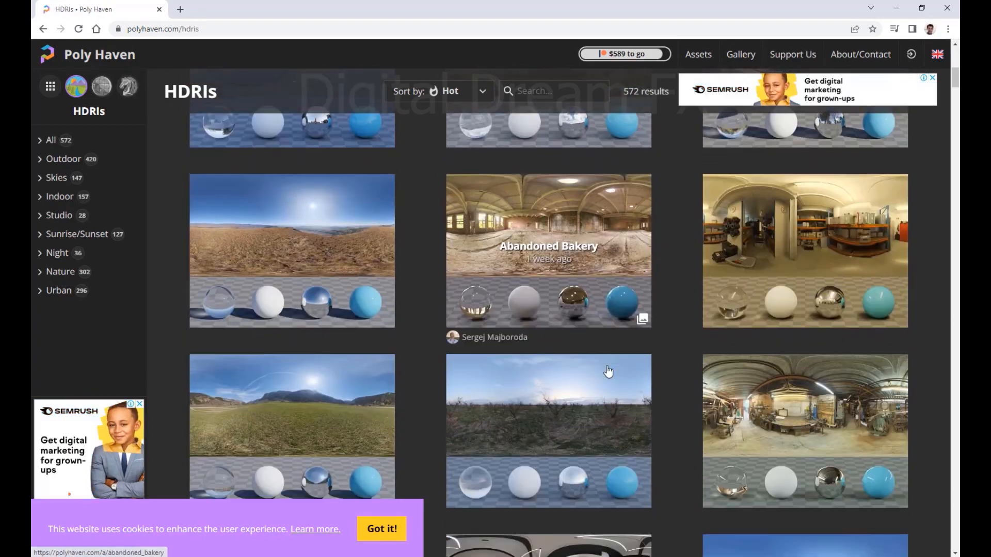
scroll(609, 372, "down", 7)
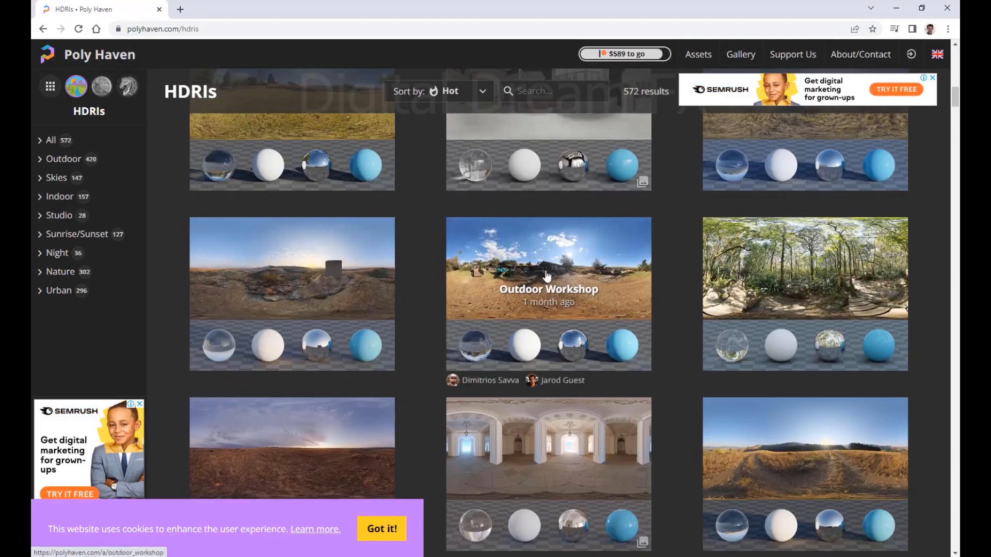
left_click(563, 270)
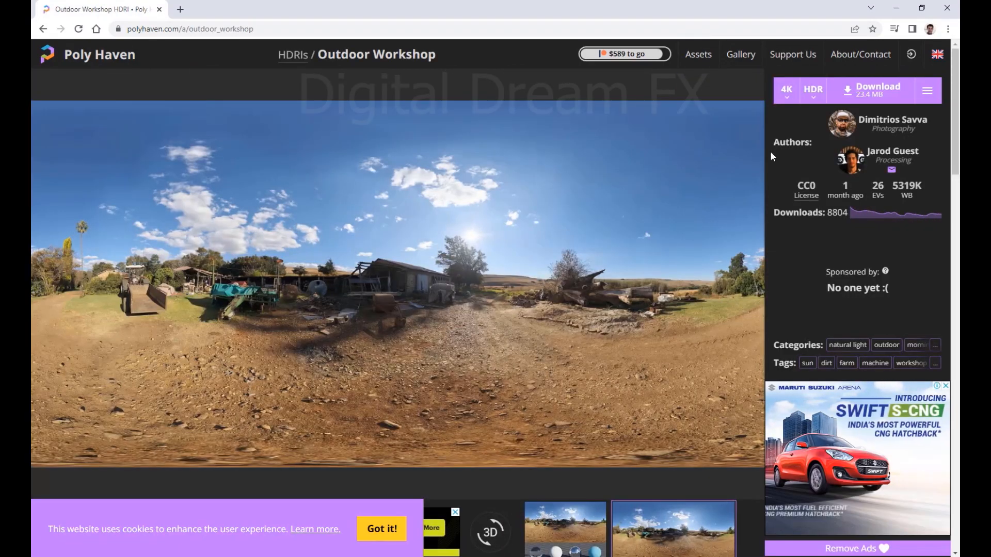
left_click(860, 96)
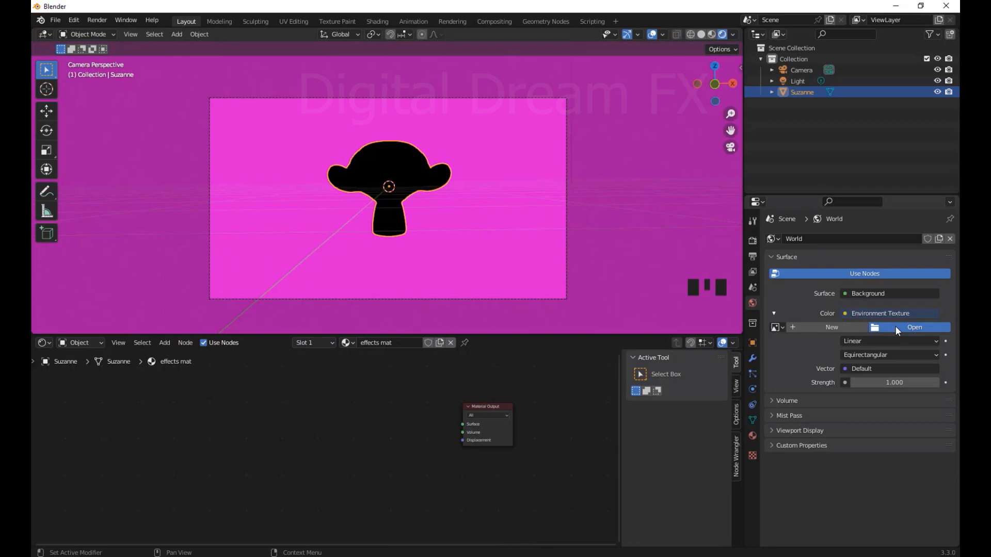
- Switch back to Blender and load outdoor_workshop_4k.hdr from the Downloads folder into the world's Environment Texture
left_click(897, 331)
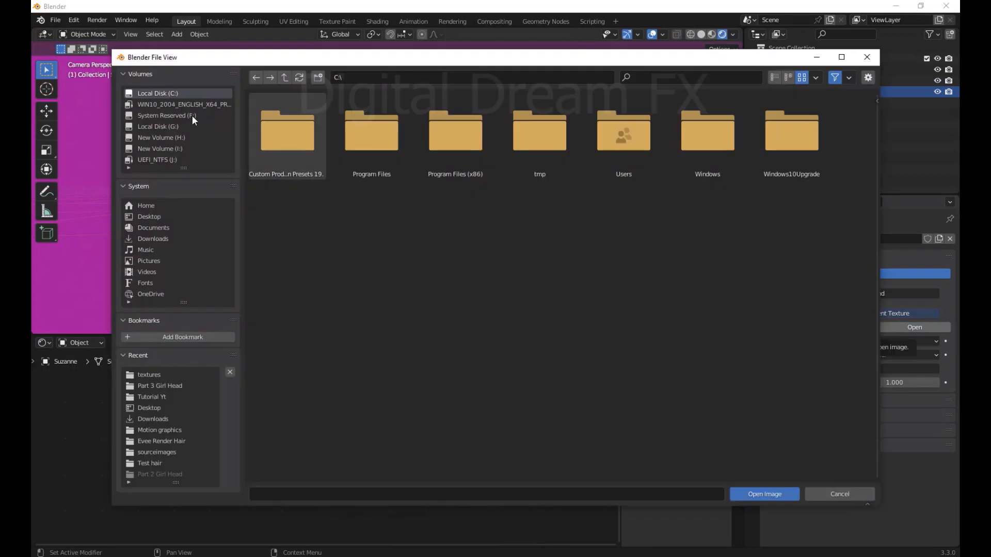
left_click(146, 238)
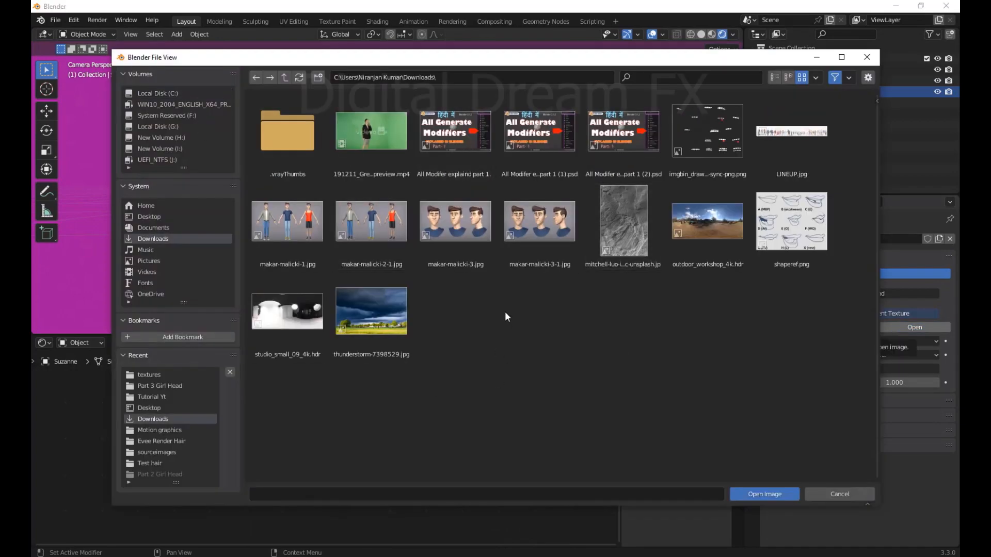
double_click(699, 218)
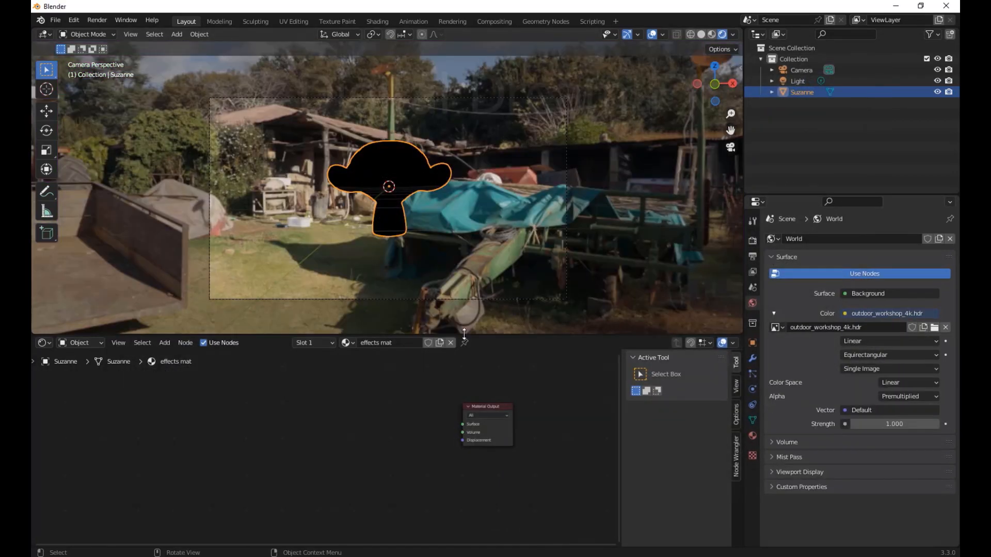
- Make the Shader Editor taller, narrow the properties area to widen the workspace, and hide the Shader Editor's sidebar
left_click_drag(461, 336, 460, 302)
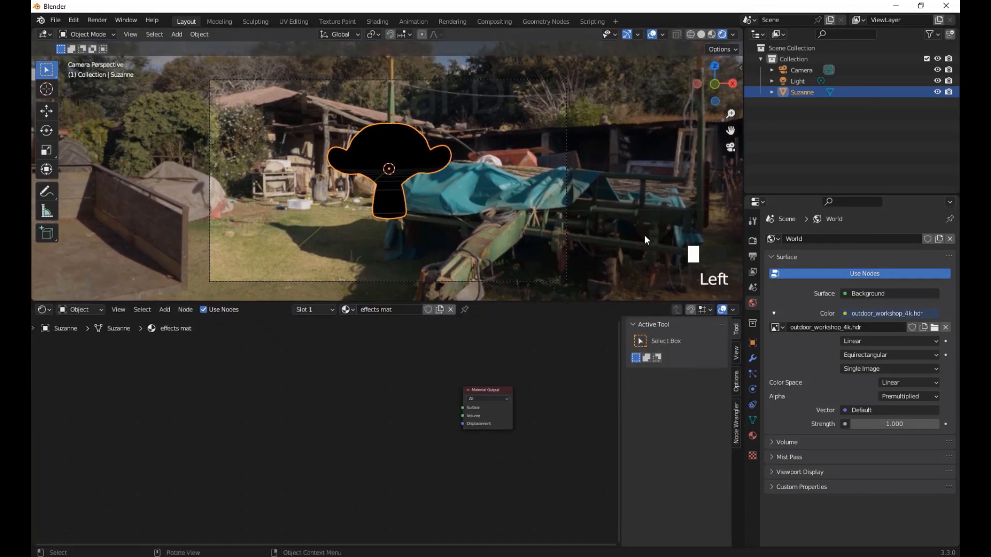
scroll(580, 238, "down", 2)
scroll(583, 232, "down", 1)
scroll(564, 231, "up", 2)
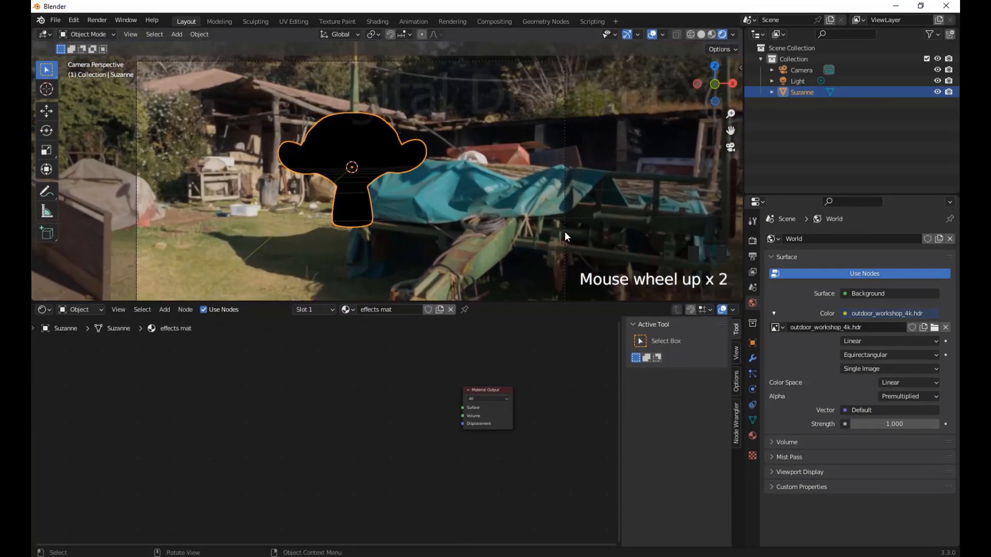
middle_click_drag(565, 231, 607, 243, "shift")
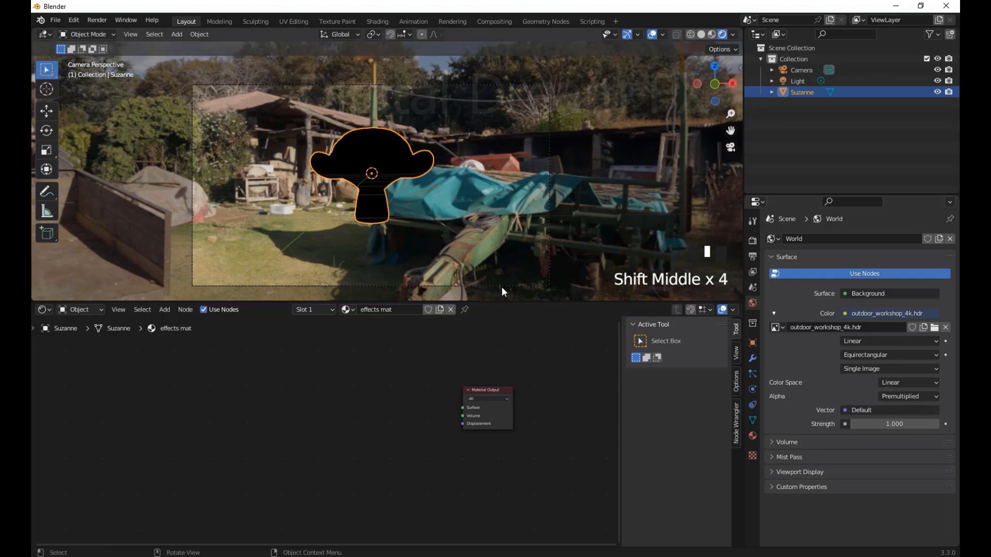
left_click(825, 472)
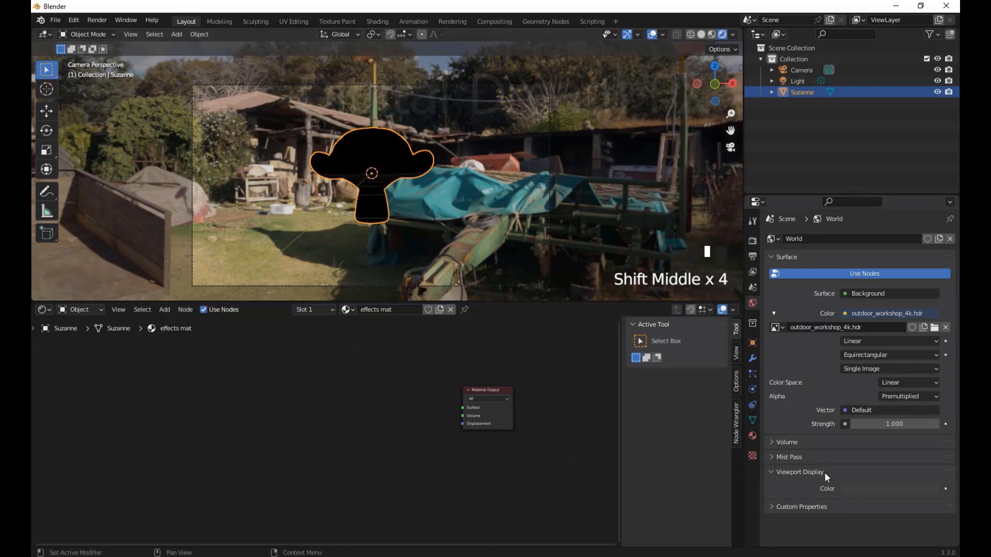
left_click(825, 472)
left_click_drag(745, 312, 789, 312)
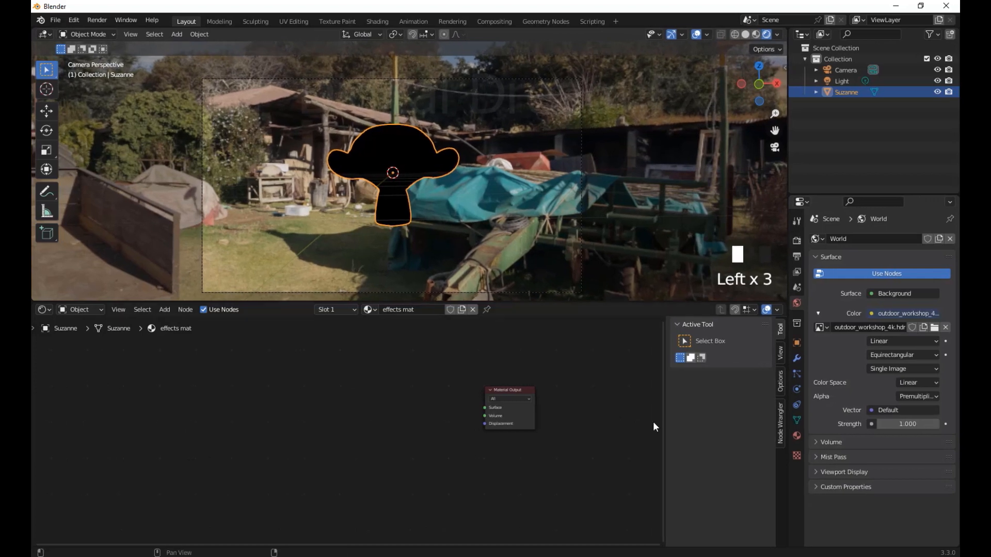
key("n")
- Add a Noise Texture node to effects mat, placed ahead of the Material Output node
scroll(641, 439, "up", 3)
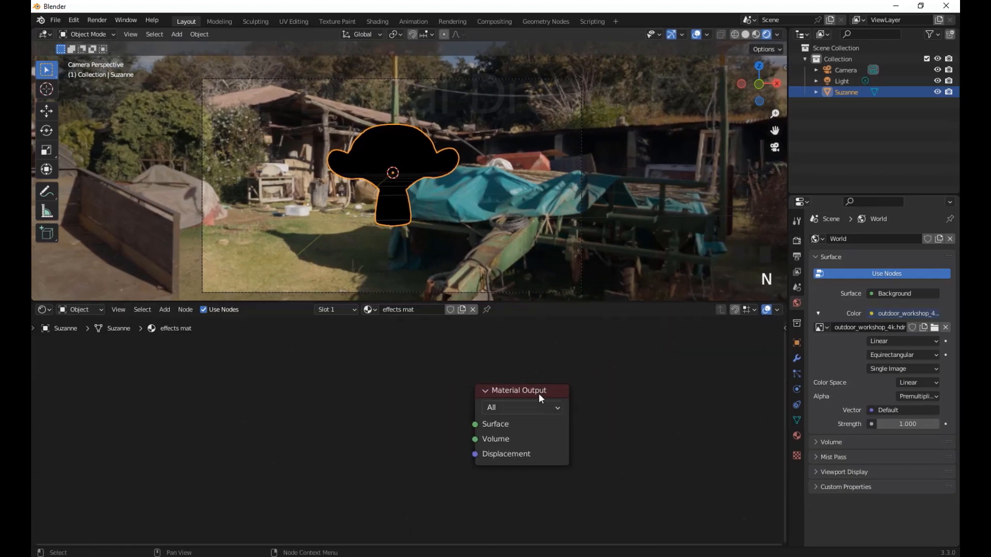
left_click(537, 392)
scroll(630, 438, "up", 2)
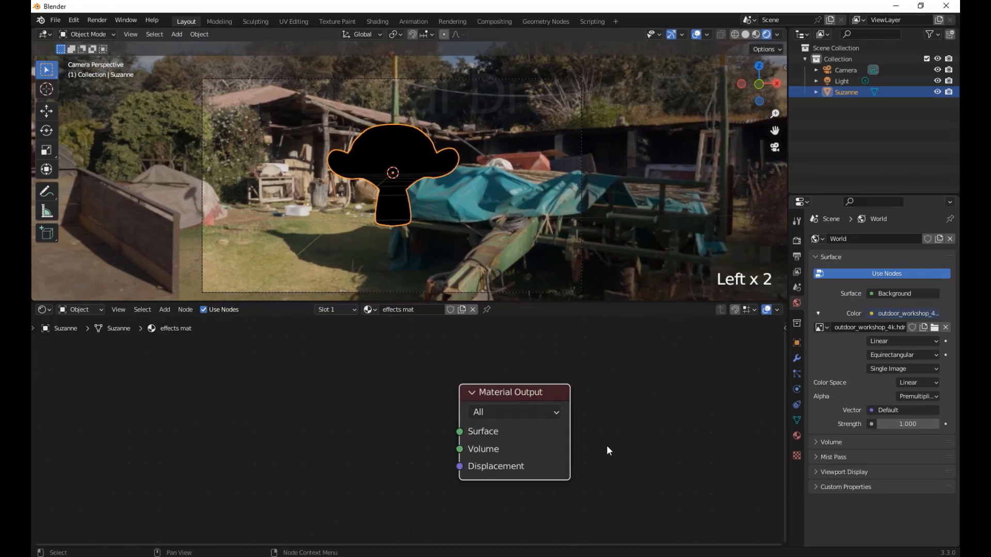
middle_click_drag(621, 440, 636, 464)
left_click(278, 417)
key("shift+a")
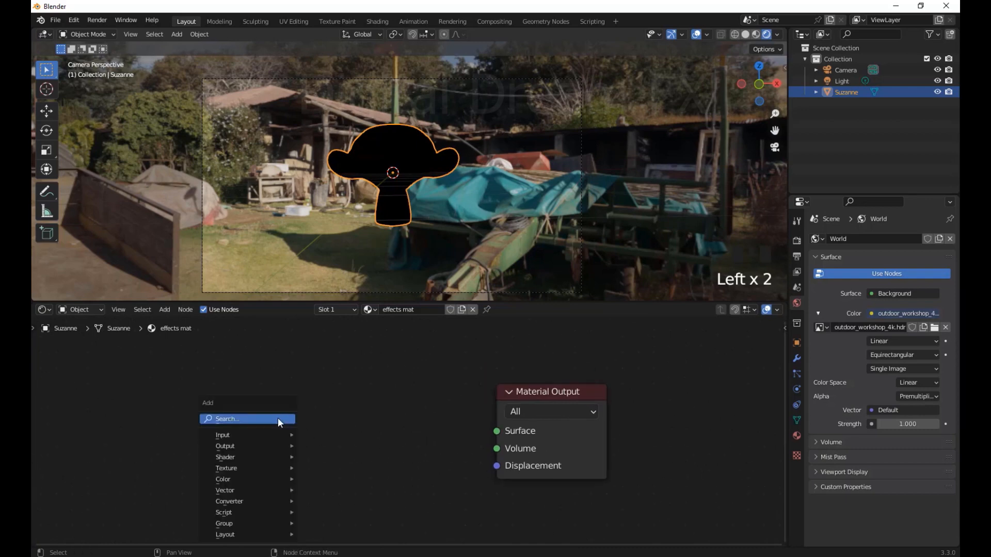
type("noise")
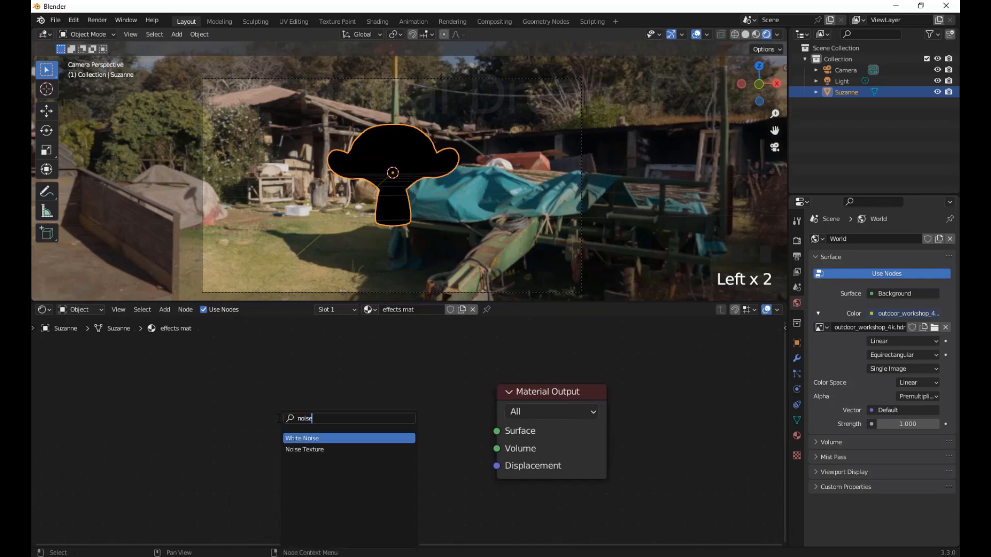
left_click(304, 450)
left_click(201, 397)
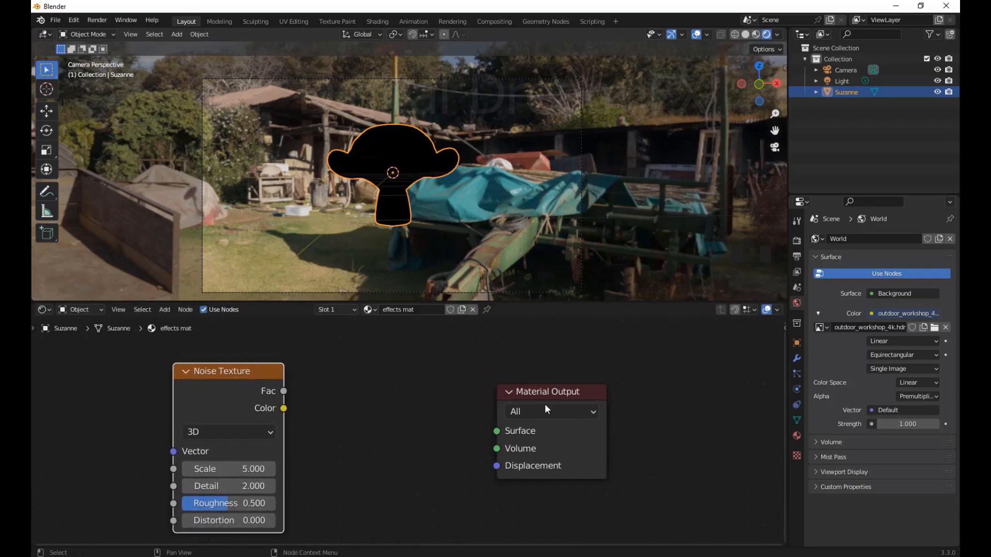
- Add a Math node between the Noise Texture and Material Output nodes and spread the three nodes apart
left_click_drag(551, 391, 578, 380)
left_click(354, 441)
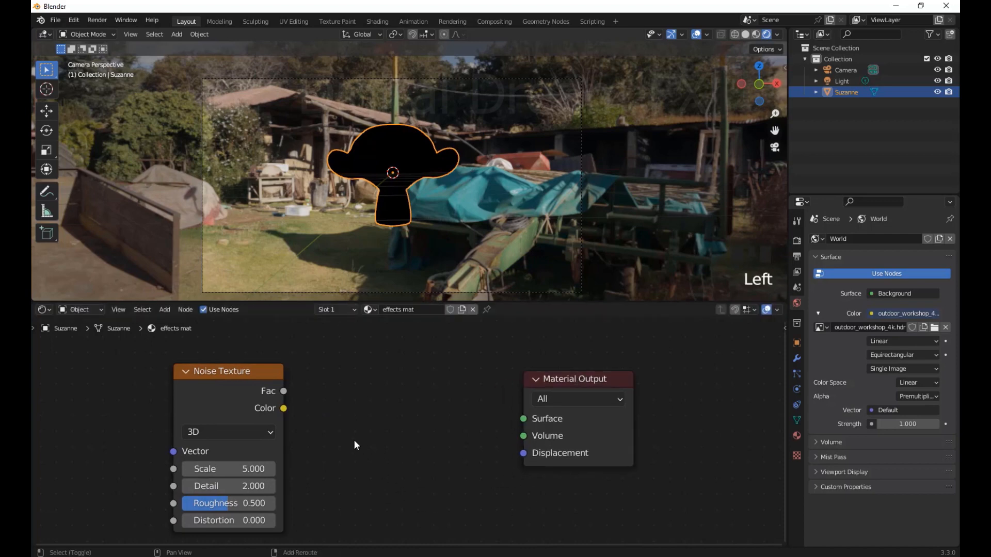
key("shift+a")
left_click(327, 426)
type("mat")
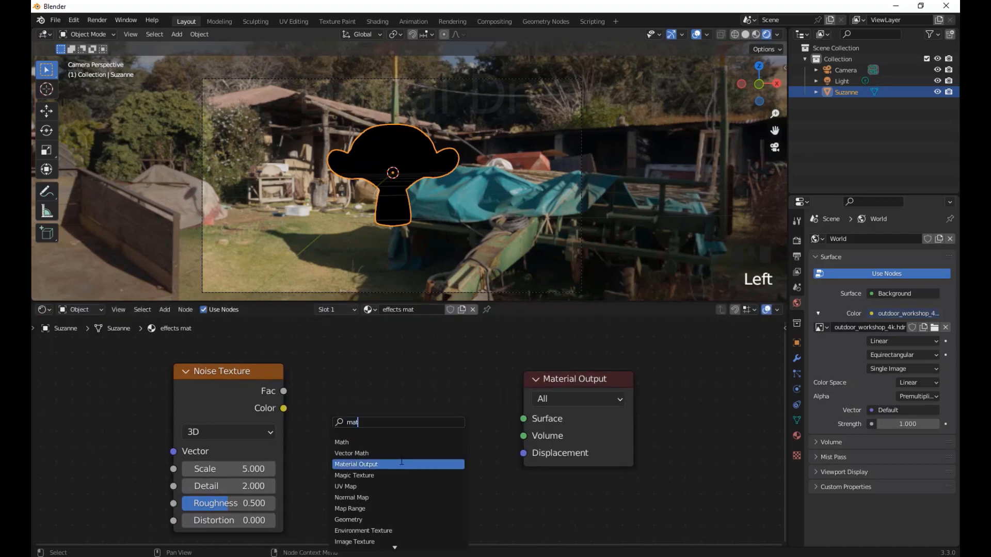
left_click(362, 442)
left_click(370, 377)
left_click_drag(252, 370, 200, 366)
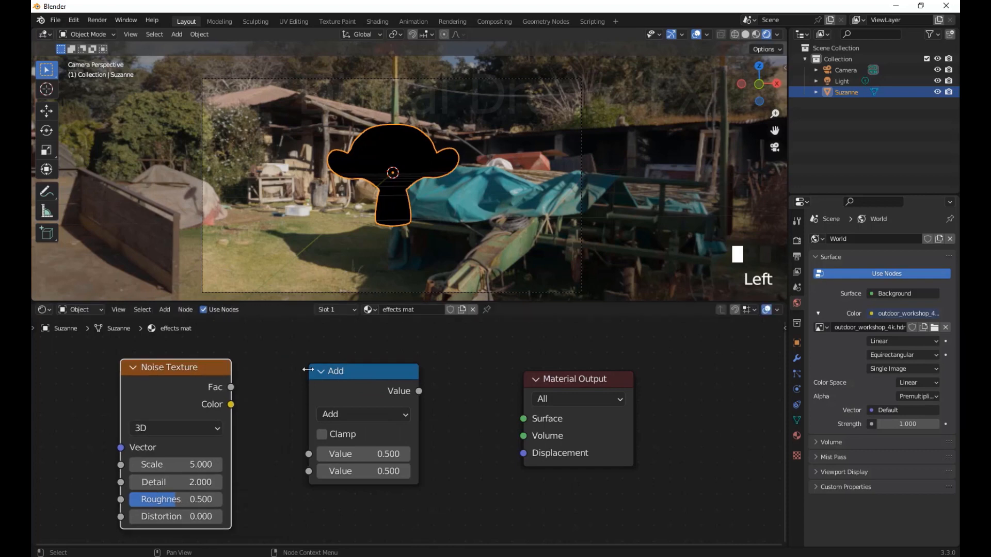
left_click_drag(351, 371, 343, 434)
- Compare the Noise Texture's Fac and Color outputs on the Material Output's Surface input, finishing with Fac connected
left_click_drag(231, 387, 547, 430)
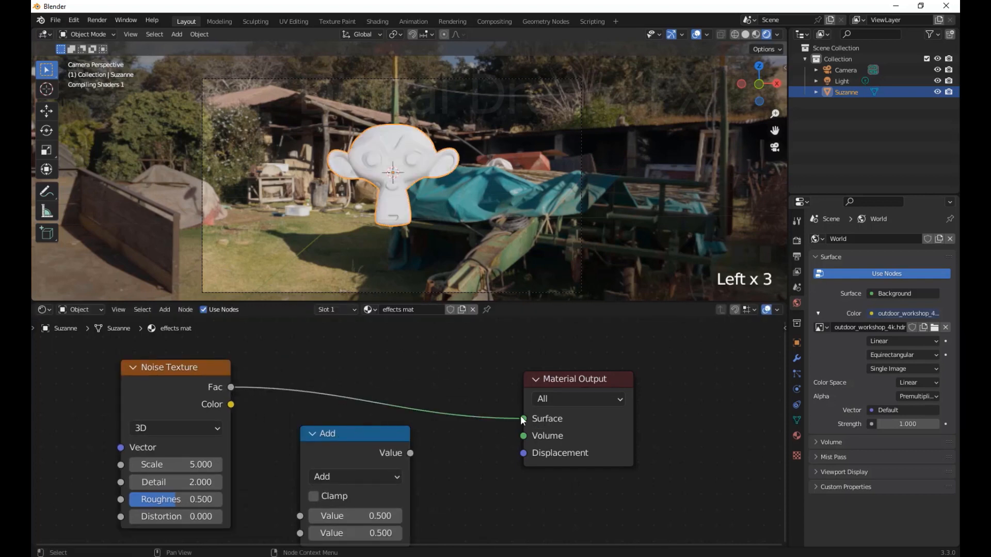
scroll(436, 170, "up", 4)
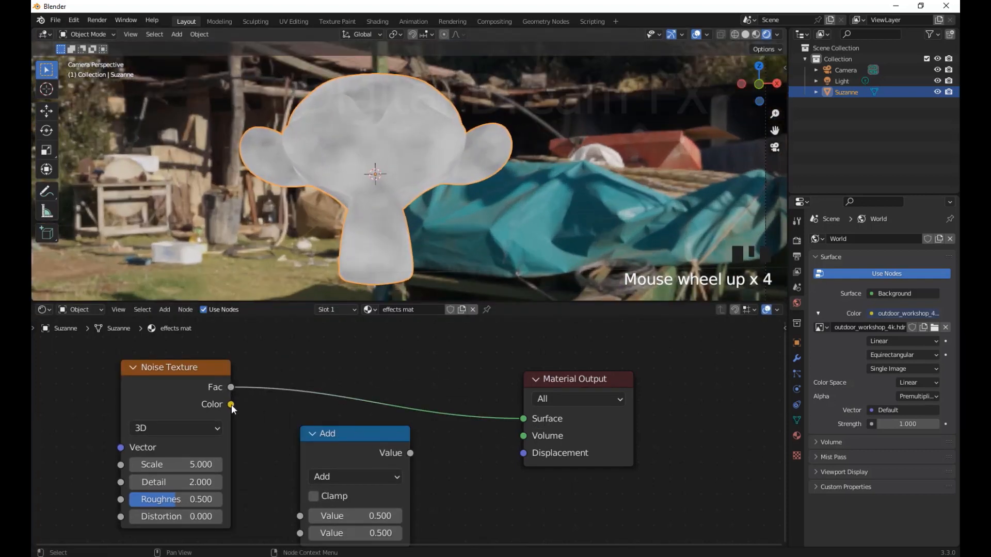
left_click_drag(231, 405, 524, 419)
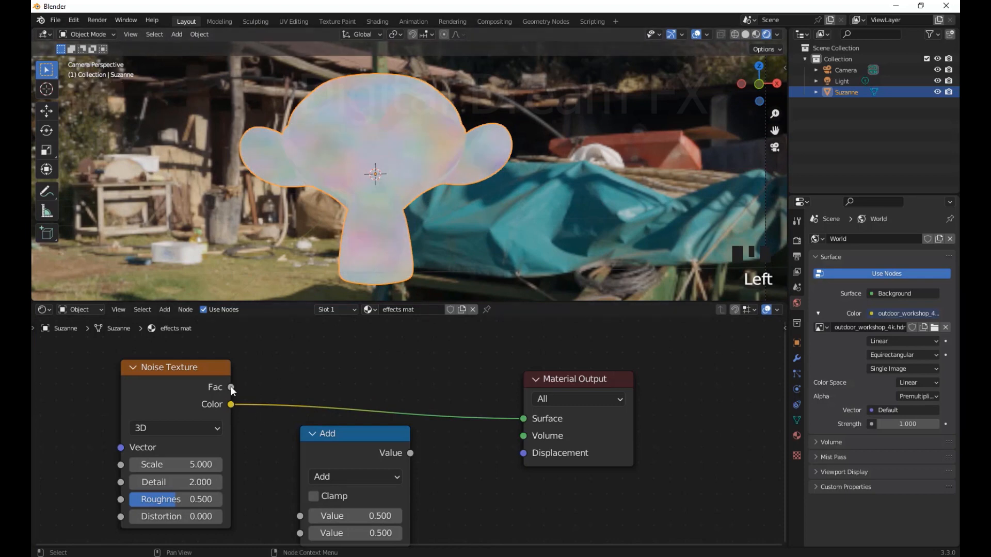
left_click_drag(231, 387, 523, 418)
- Insert the Math node into the link from the Noise Texture's Fac to the Material Output, and change its operation to Less Than
left_click_drag(347, 436, 339, 364)
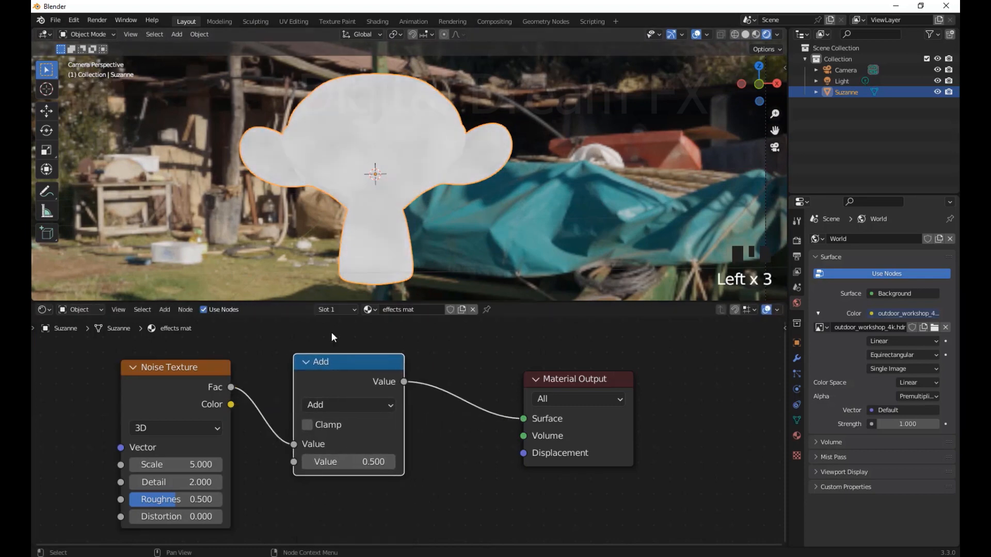
left_click(367, 405)
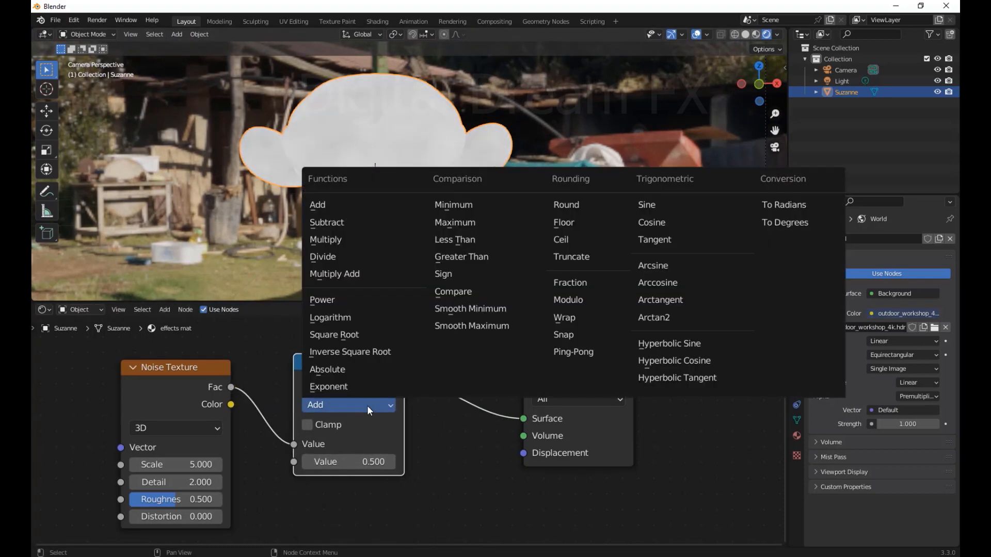
left_click(457, 239)
- Set the Less Than node's threshold to 0.2
mouse_move(366, 463)
left_mouse_down()
mouse_move(393, 463)
mouse_move(366, 463)
left_mouse_up()
left_click(376, 459)
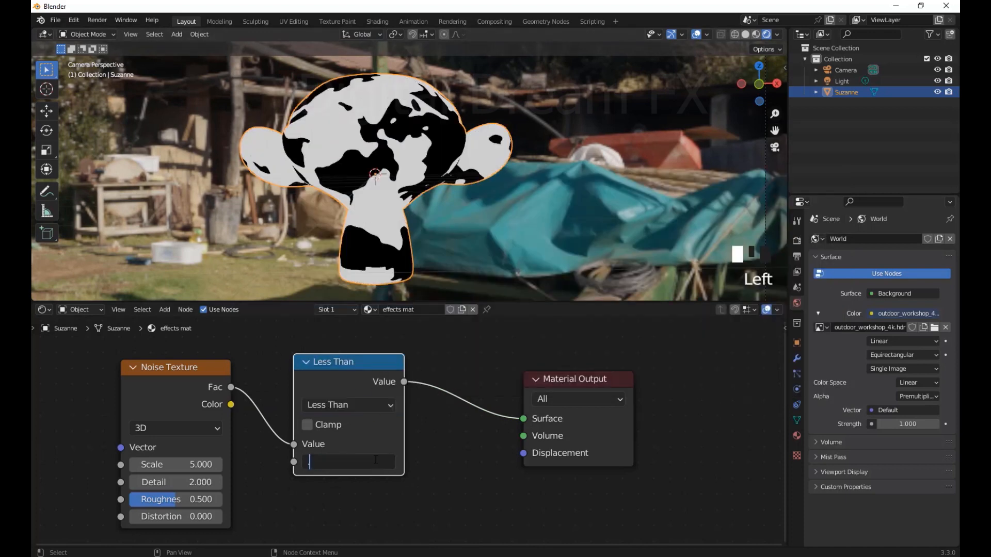
type("0.2")
key("Return")
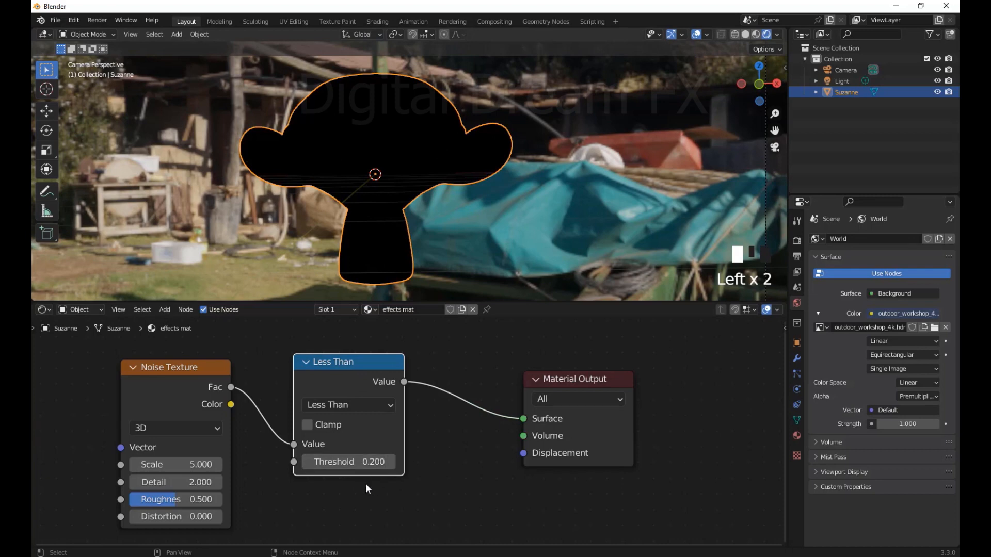
- Move the Material Output node farther away from the Less Than node to make room between them
left_click_drag(361, 472, 349, 480)
scroll(656, 441, "down", 5)
middle_click_drag(644, 434, 493, 436)
left_click_drag(464, 400, 538, 378)
middle_click_drag(341, 496, 381, 495)
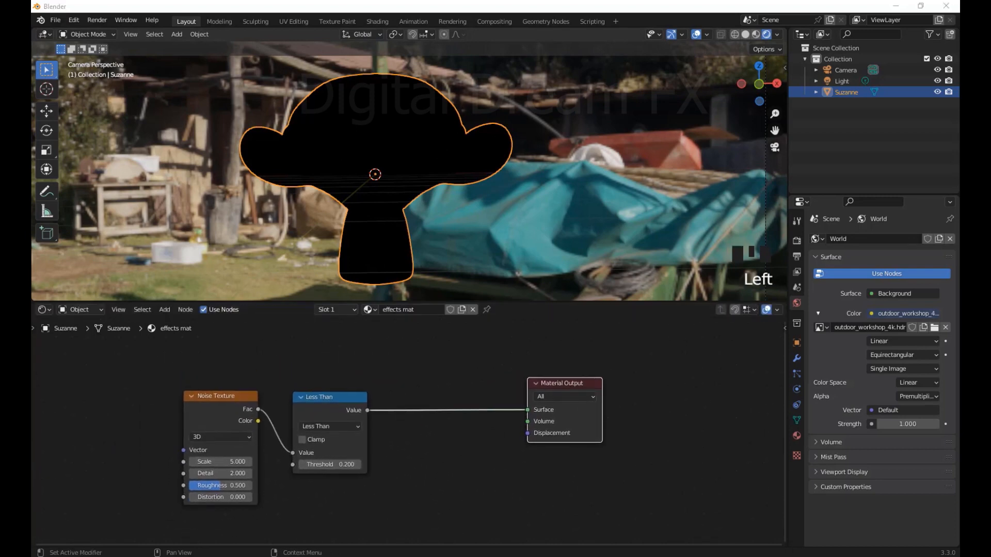
- Set the Less Than node's threshold to 0.5, and shift the Less Than and Noise Texture nodes away from the Material Output
left_click(330, 465)
type("0.5")
key("Return")
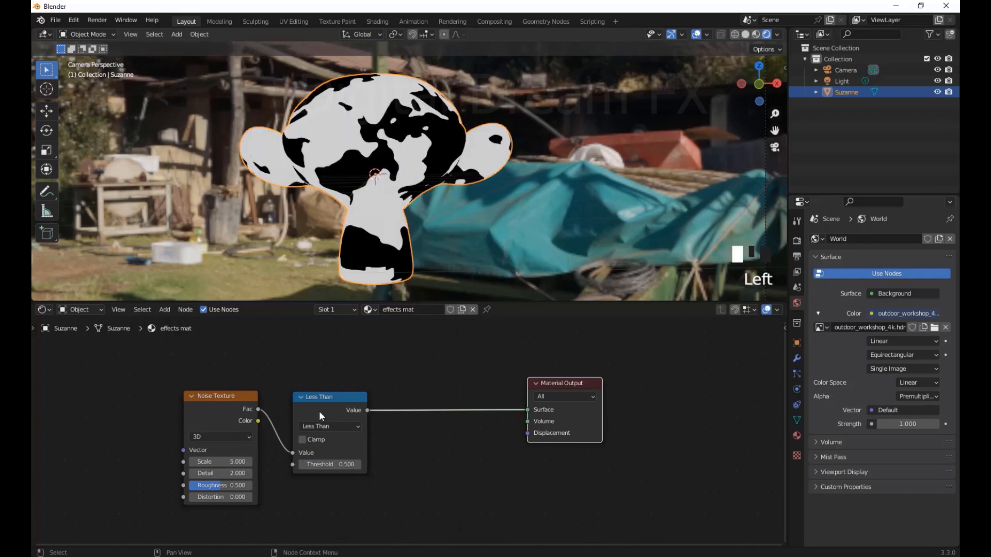
left_click_drag(319, 416, 315, 408)
left_click_drag(250, 398, 227, 411)
left_click_drag(345, 392, 336, 393)
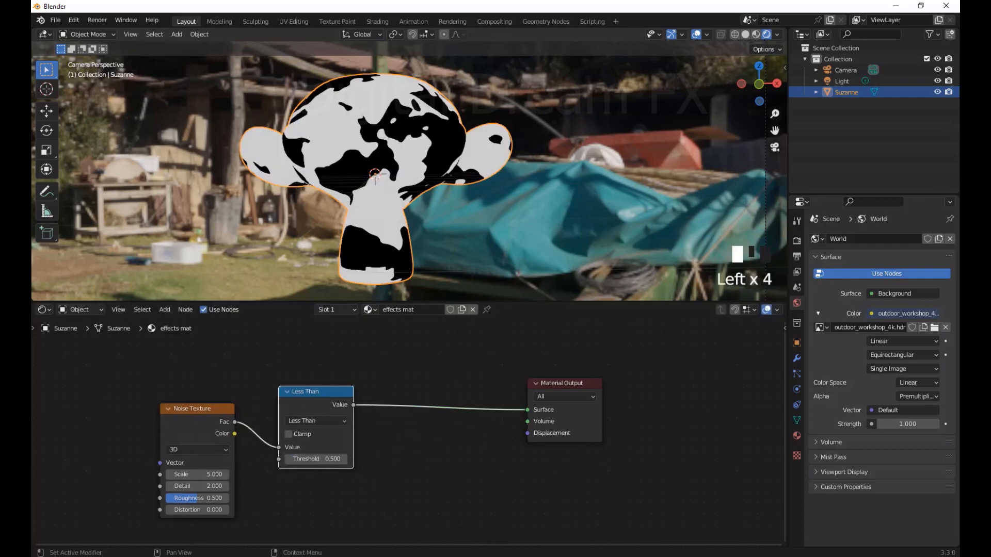
- Add a second Math node below the Less Than node and set its operation to Greater Than
scroll(476, 371, "down", 2)
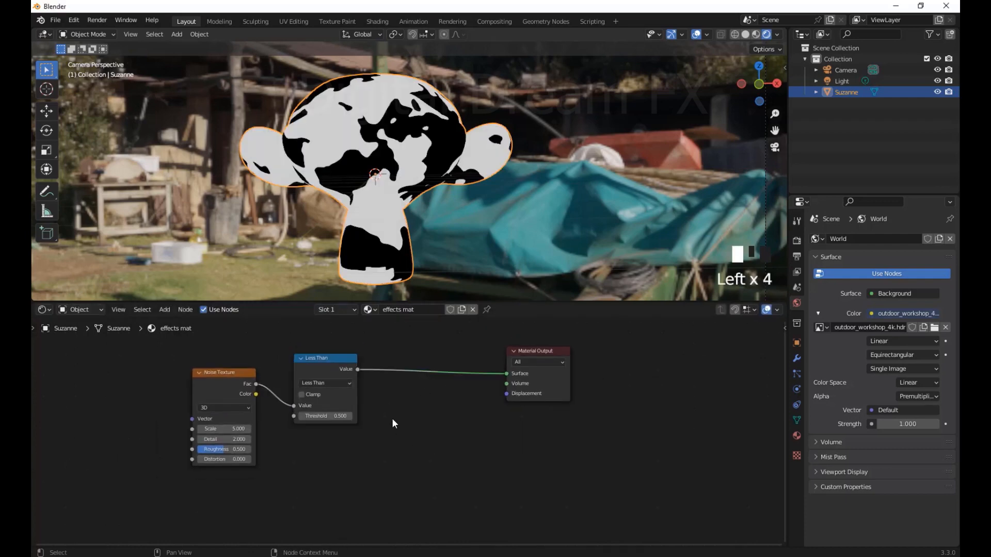
key("shift+a")
type("add")
key("Return")
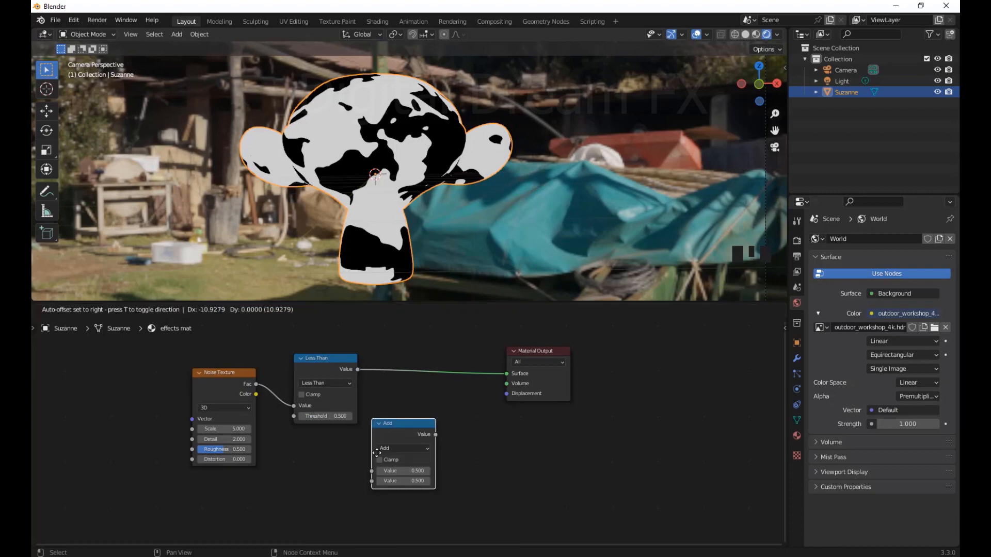
left_click(349, 457)
left_click(335, 473)
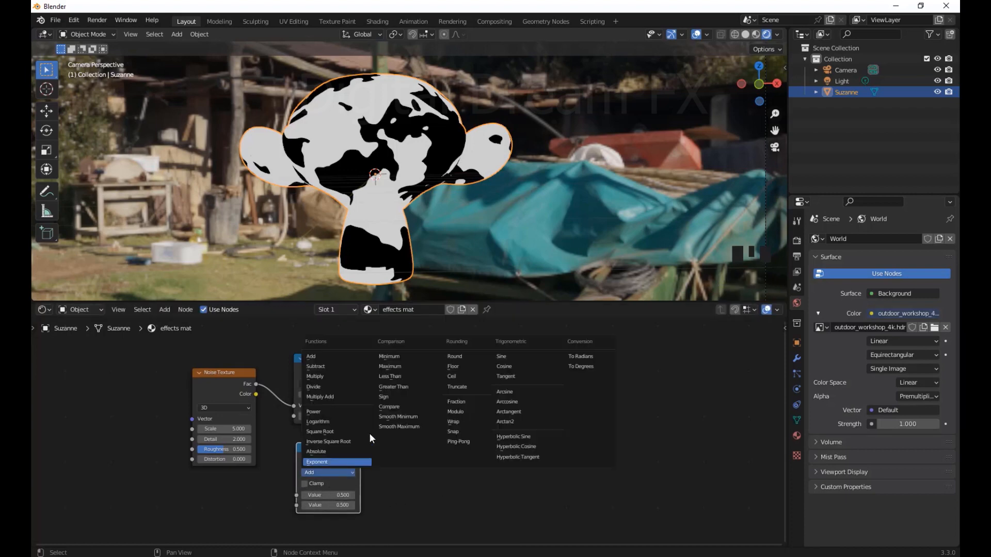
left_click(395, 389)
- Connect the noise Fac to Greater Than and compare both comparison nodes on the Surface input, finishing with Greater Than connected
left_click_drag(255, 385, 296, 495)
left_click_drag(360, 459, 507, 374)
left_click_drag(358, 369, 506, 374)
left_click_drag(360, 458, 604, 366)
- Add another Math node, set to Add, between the two comparison nodes and the Material Output
key("shift+a")
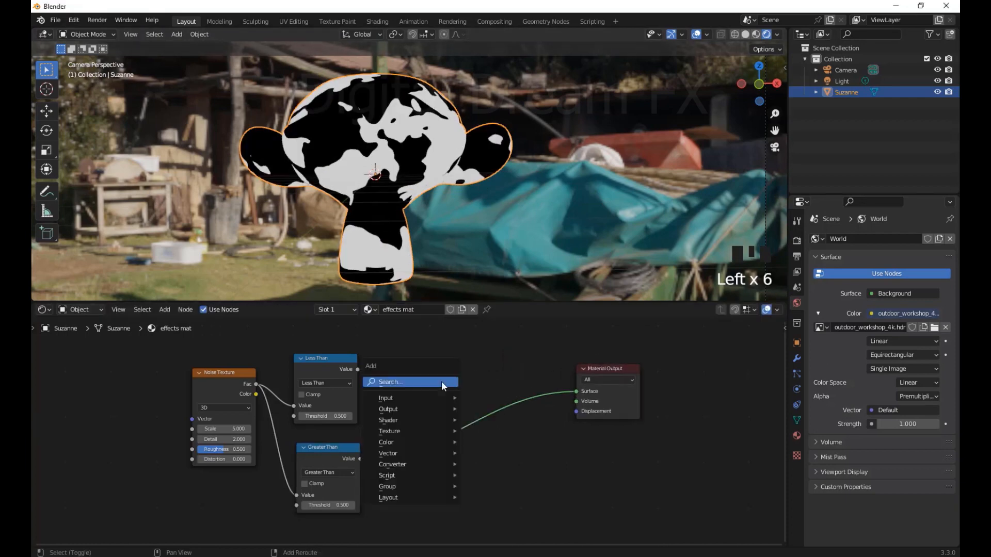
left_click(441, 381)
type("mat")
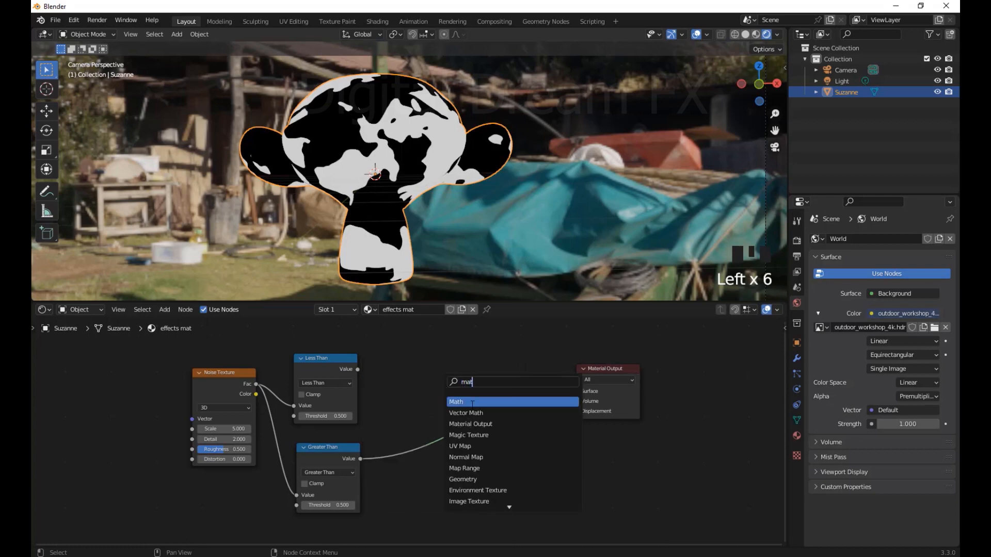
left_click(477, 402)
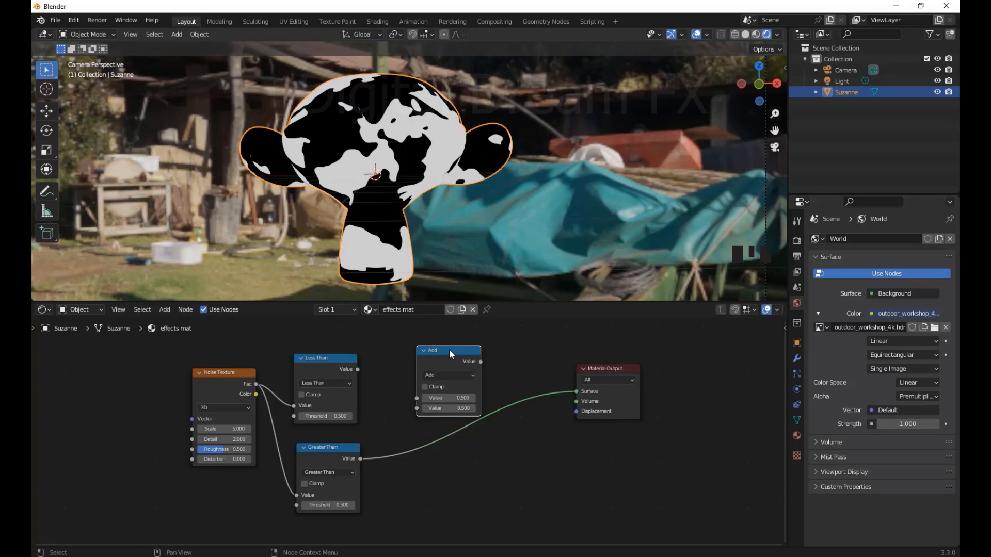
left_click(449, 349)
- Connect Greater Than to the Add node's first value and Less Than to its second, and feed the sum into the Surface input
left_click_drag(357, 370, 417, 407)
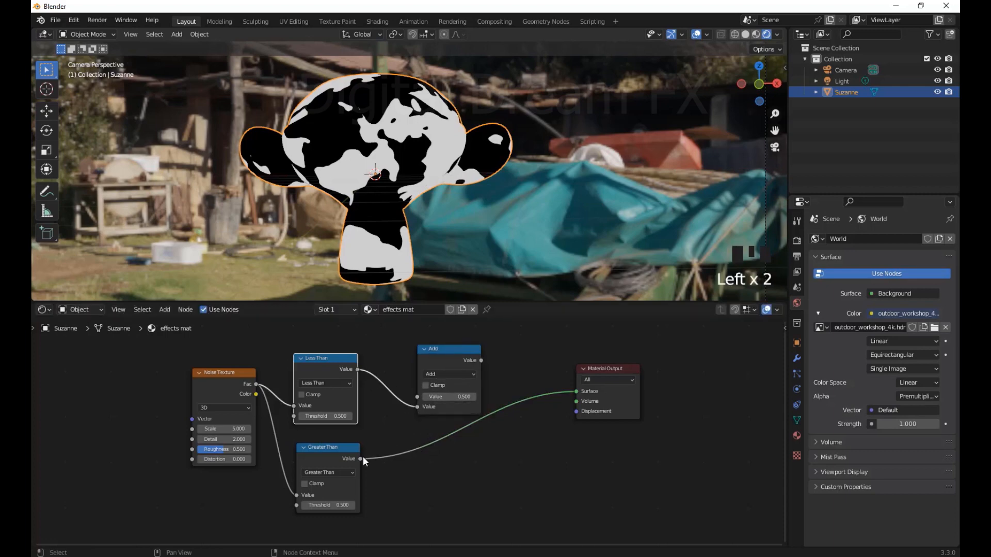
left_click_drag(360, 459, 417, 397)
left_click_drag(481, 361, 576, 392)
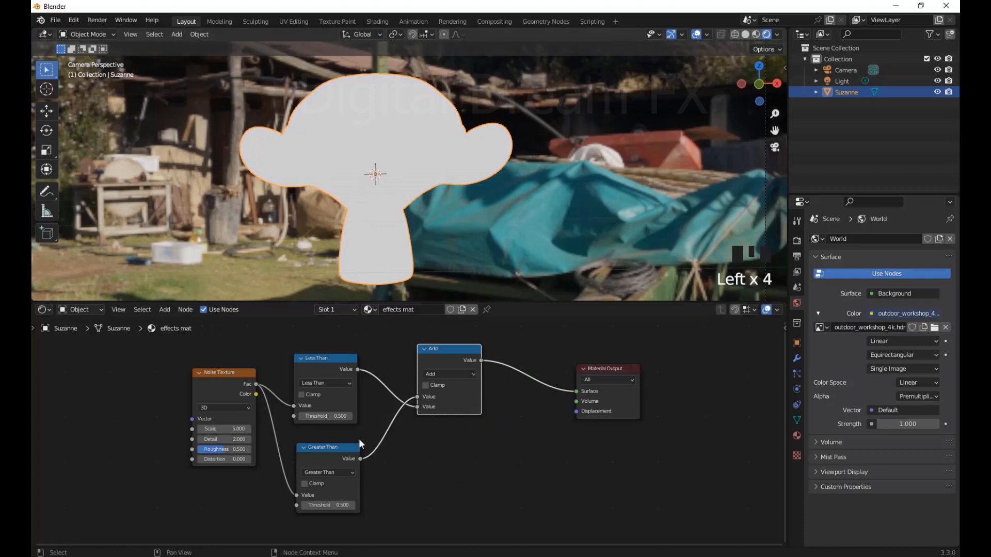
- Set the Less Than threshold to 0.55 and the Greater Than threshold to 0.56, and lower the Add node slightly
left_click(325, 416)
key("Return")
left_click(330, 506)
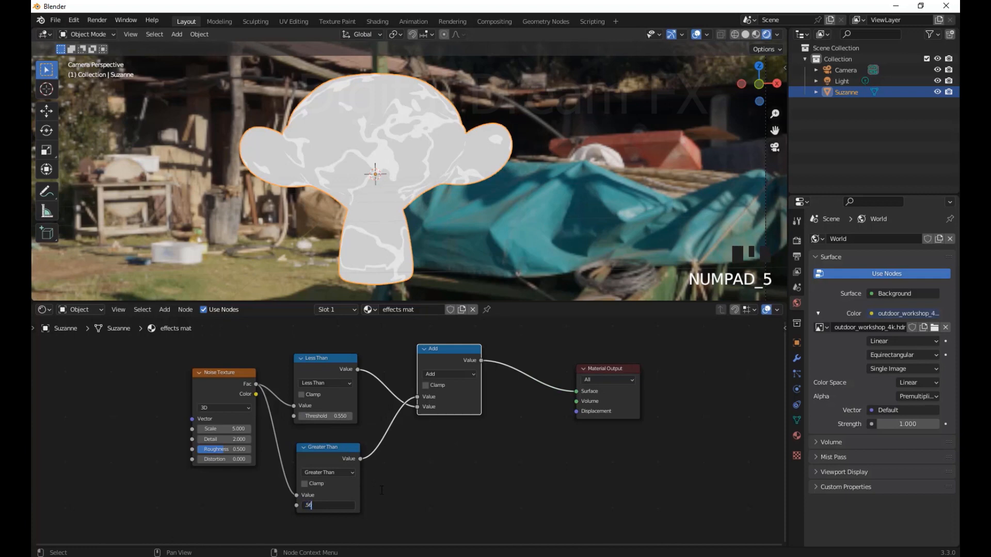
key("Return")
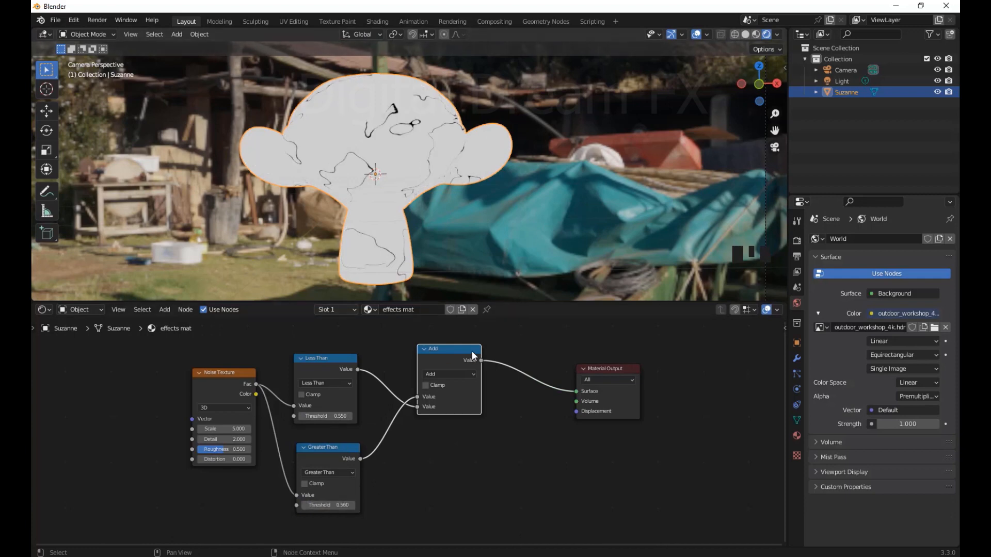
left_click_drag(449, 349, 452, 373)
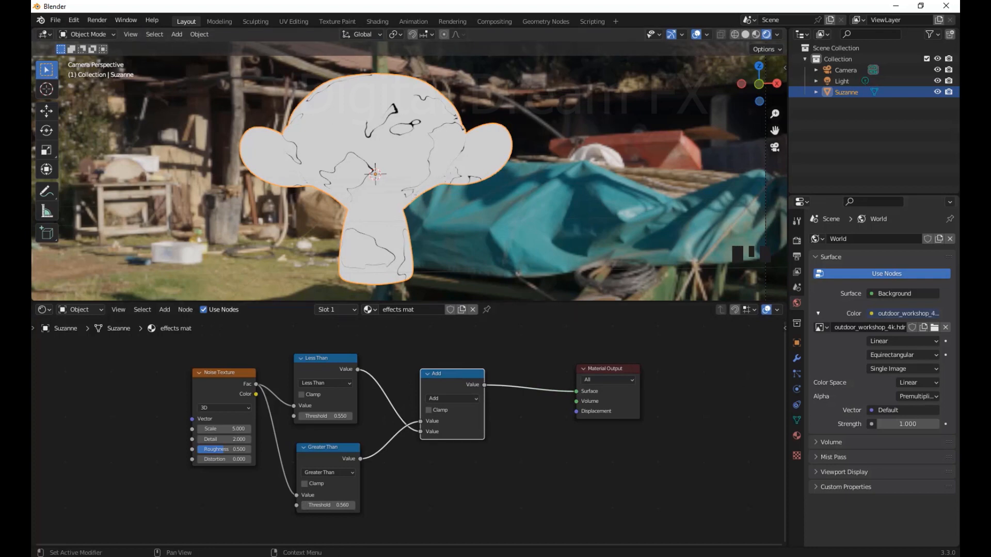
- Duplicate the Add node, place the copy between the Noise Texture and Greater Than nodes, and change its operation to Subtract
scroll(496, 442, "down", 2)
middle_click_drag(504, 467, 550, 454)
scroll(536, 458, "up", 1)
left_click(506, 363)
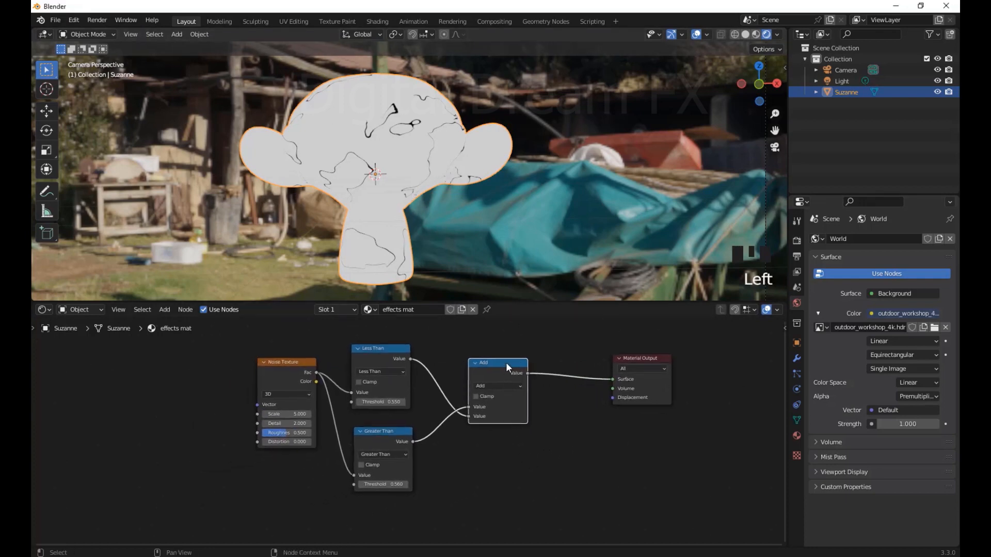
key("shift+d")
left_click(298, 485)
left_click_drag(287, 363, 162, 387)
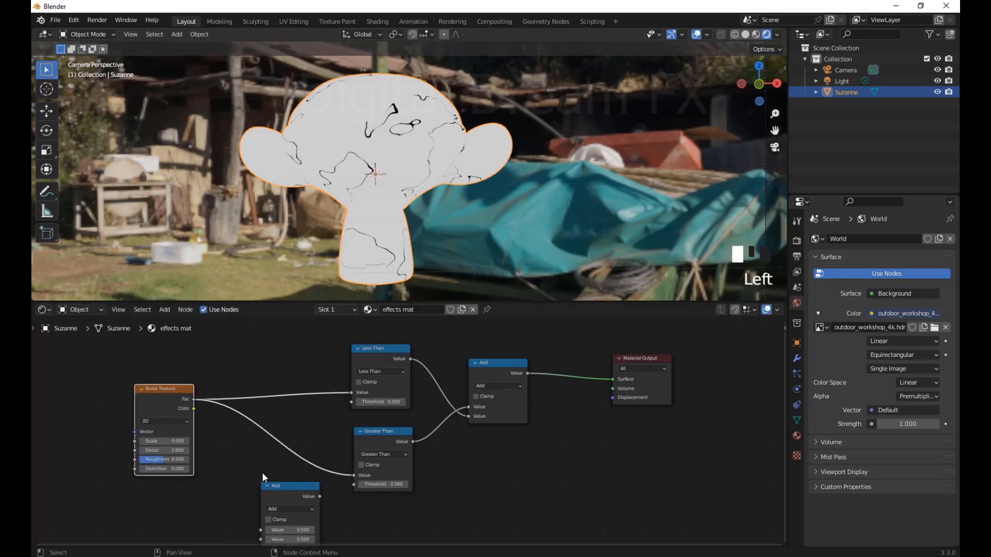
left_click_drag(266, 486, 221, 462)
left_click(242, 488)
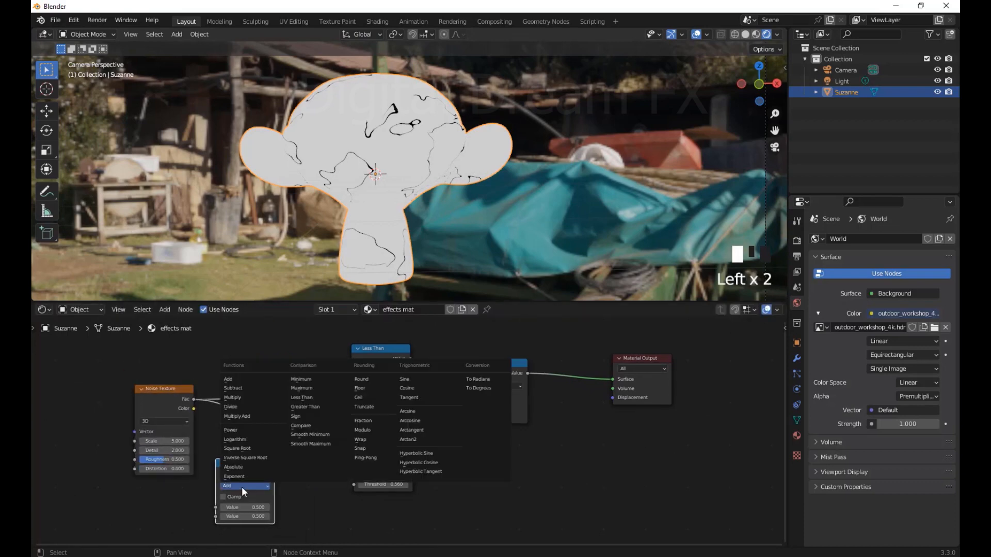
left_click(236, 388)
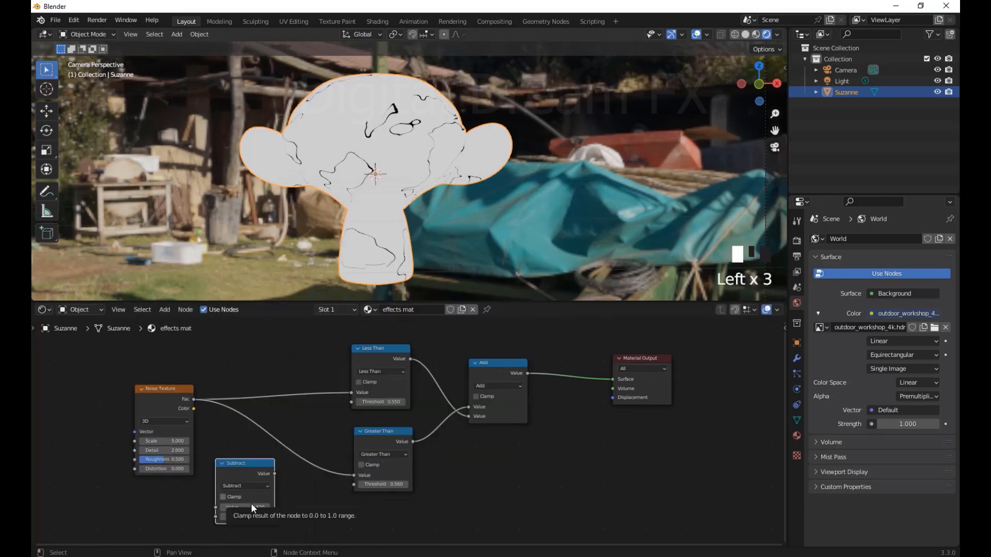
- Connect the Subtract node to the Less Than node's Threshold input and set its second value to 0.01
left_click_drag(275, 474, 353, 403)
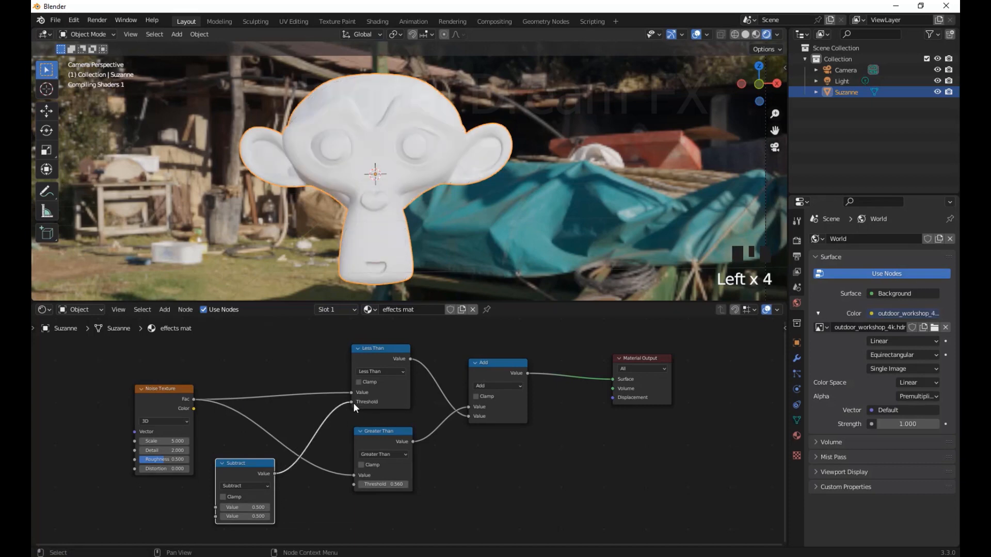
left_click_drag(246, 463, 245, 459)
left_click(249, 515)
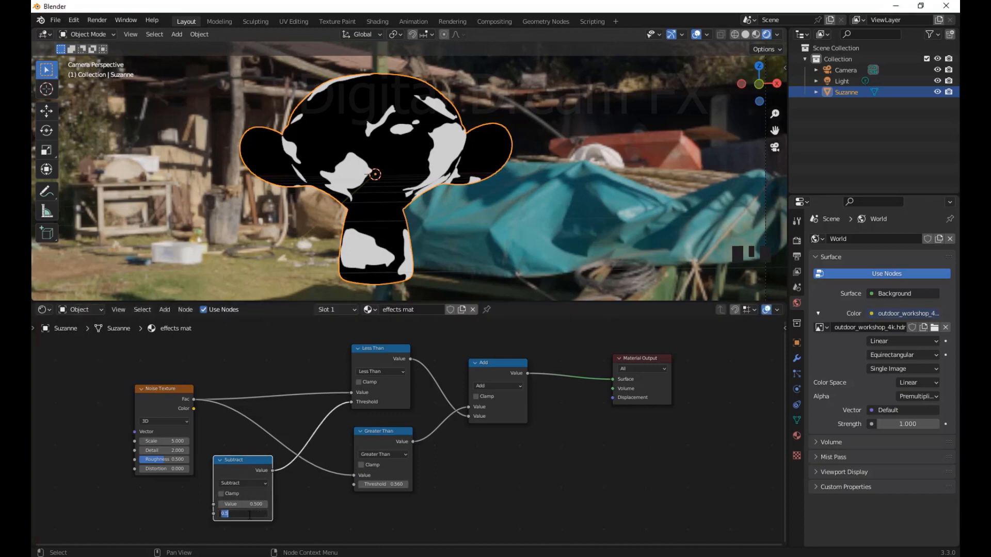
type("0.01")
key("Return")
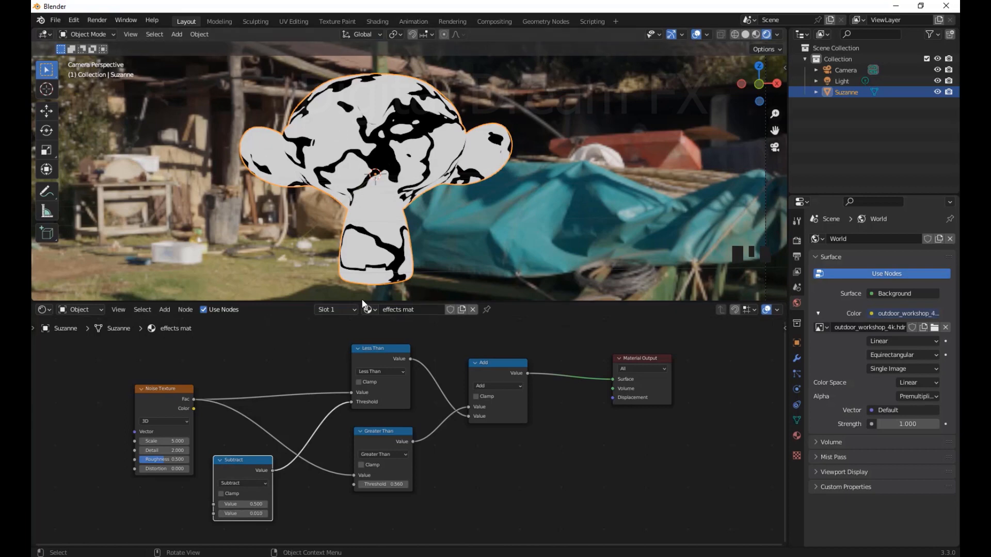
left_click_drag(254, 463, 254, 466)
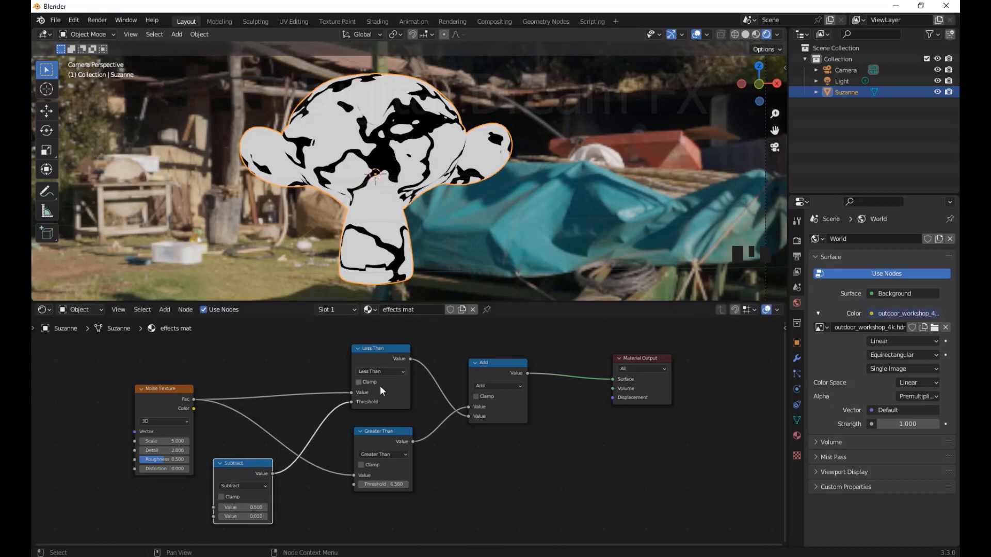
left_click(255, 465)
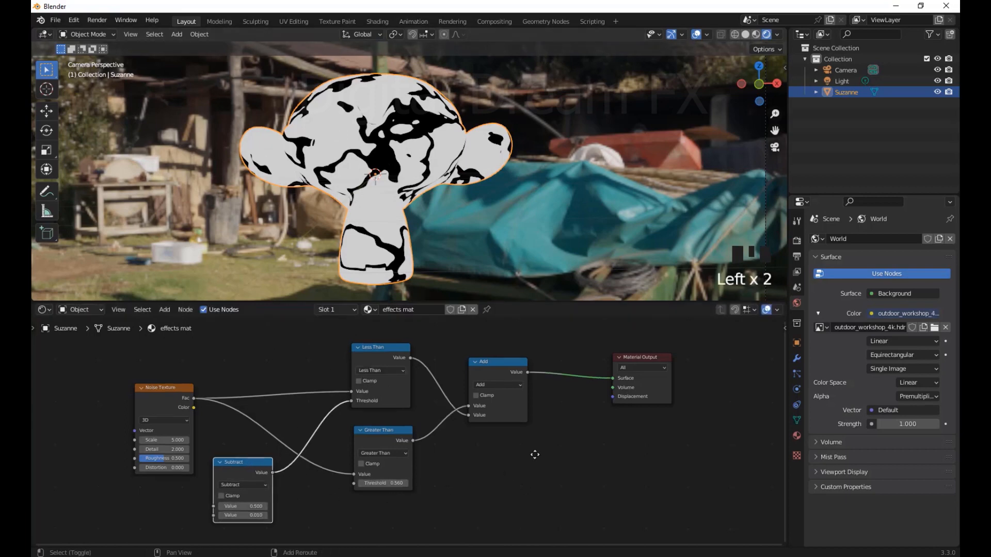
- Move the Noise Texture node higher to clear space around the Subtract node
middle_click_drag(535, 456, 606, 415)
left_click_drag(240, 355, 257, 338)
scroll(258, 356, "down", 2)
scroll(297, 408, "up", 3)
middle_click_drag(274, 404, 363, 402)
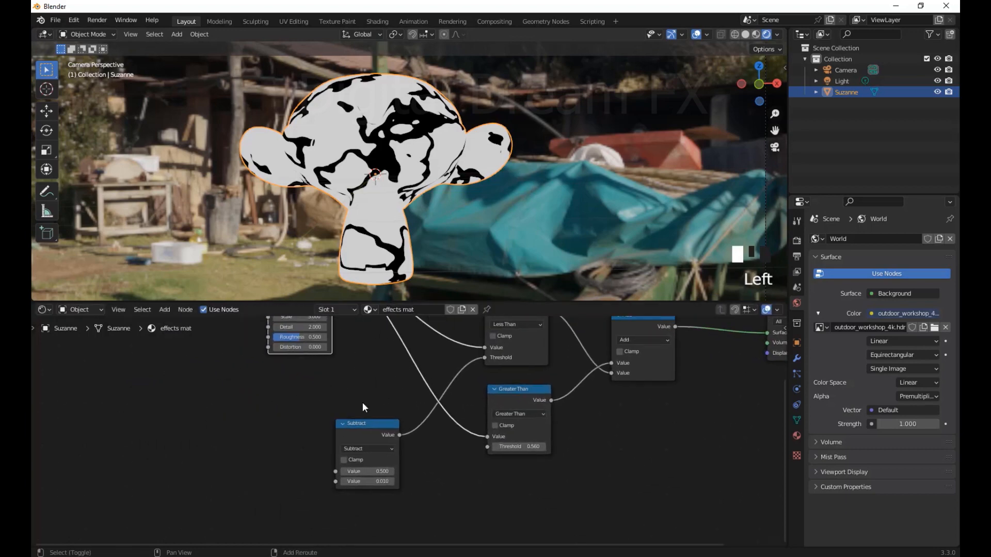
left_click(361, 402)
- Add a Value node ahead of the Subtract node
key("shift+a")
left_click(214, 412)
type("va;lue")
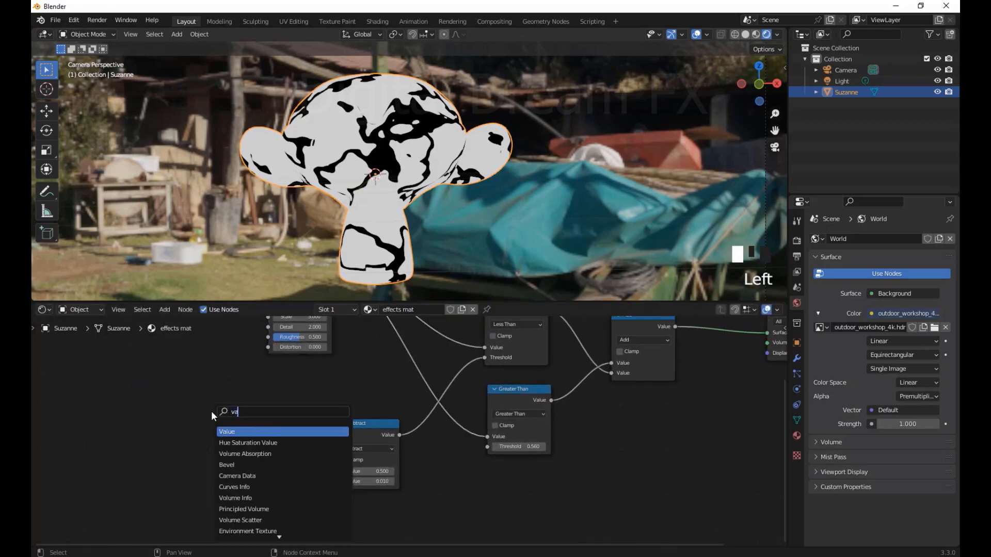
key("BackSpace")
key("BackSpace")
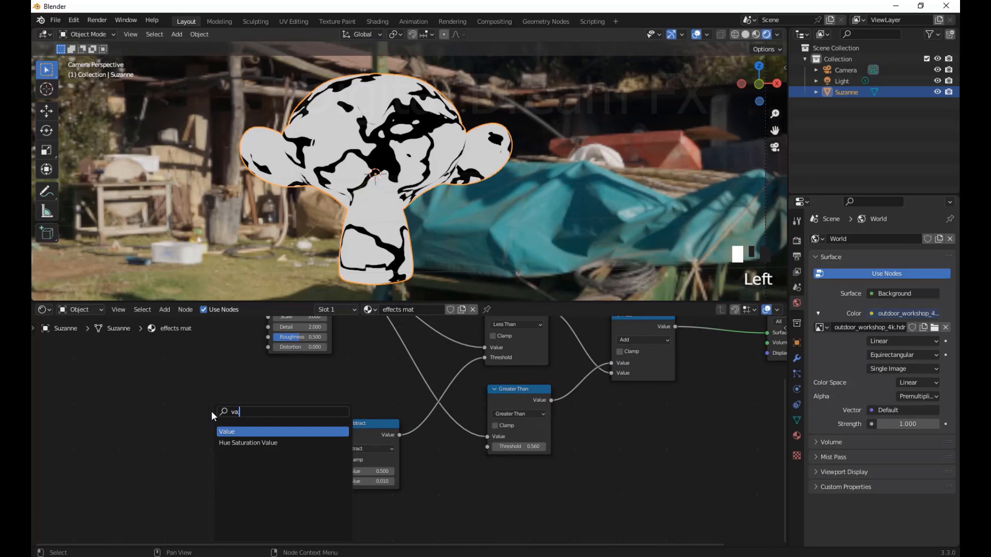
key("Return")
left_click(181, 451)
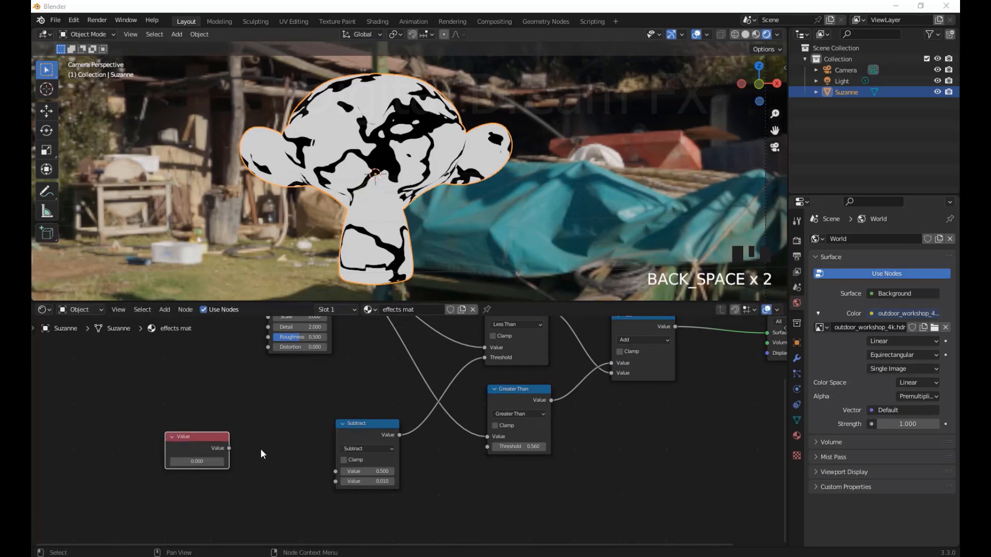
- Connect the Value node to Subtract's first value and to Greater Than's Threshold, and raise the Subtract node above that link
left_click_drag(230, 449, 335, 471)
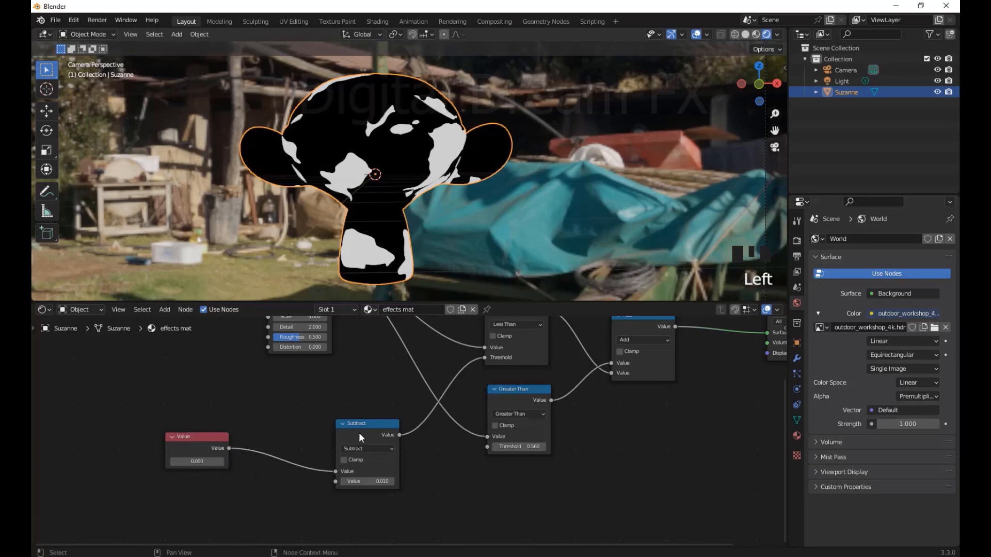
left_click_drag(361, 425, 331, 378)
left_click_drag(229, 448, 487, 446)
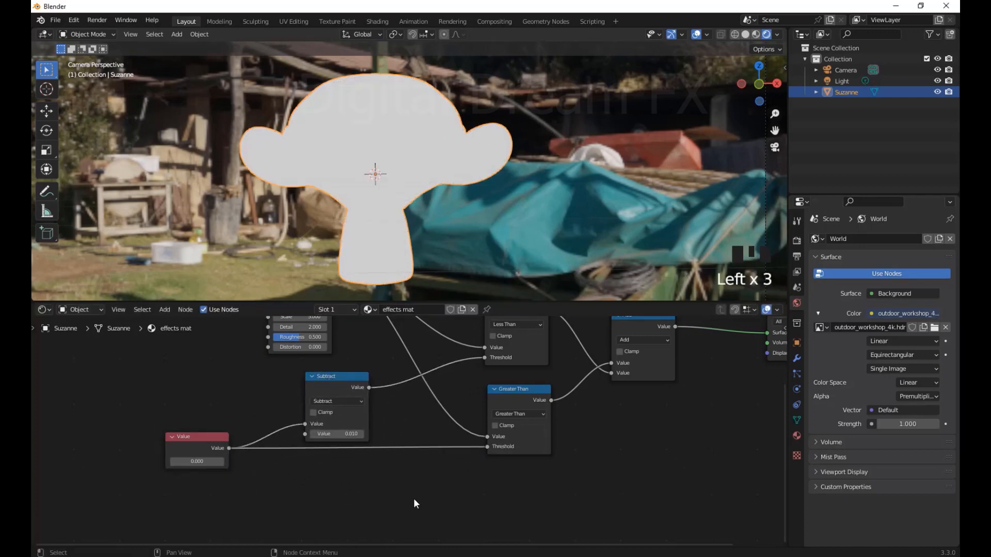
- Test the effect by sliding the Value node's number up to 0.44, and reset it to 0
scroll(457, 492, "down", 3)
scroll(371, 467, "up", 4)
middle_click_drag(341, 490, 511, 467)
mouse_move(266, 475)
left_mouse_down()
mouse_move(297, 474)
mouse_move(250, 474)
left_mouse_up()
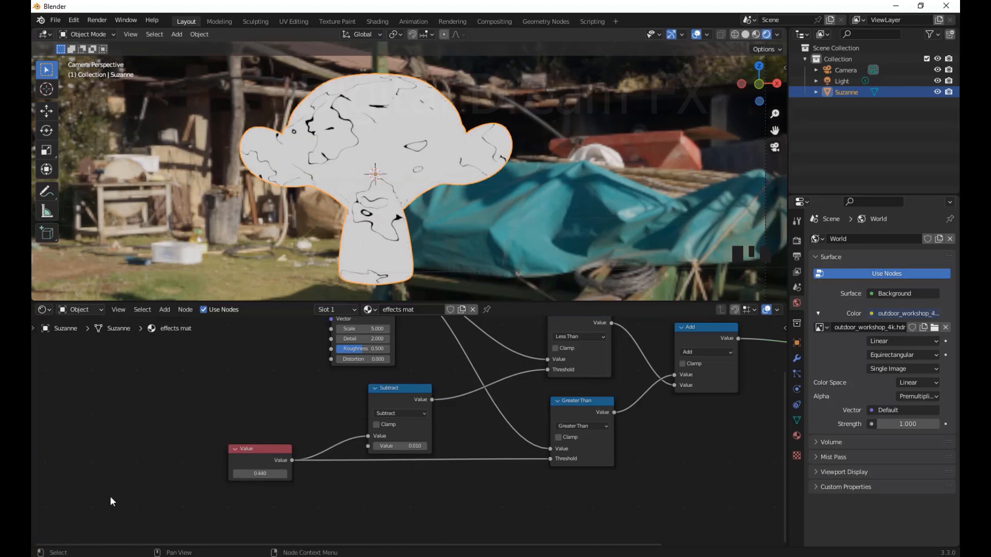
double_click(260, 474)
type("0")
key("Return")
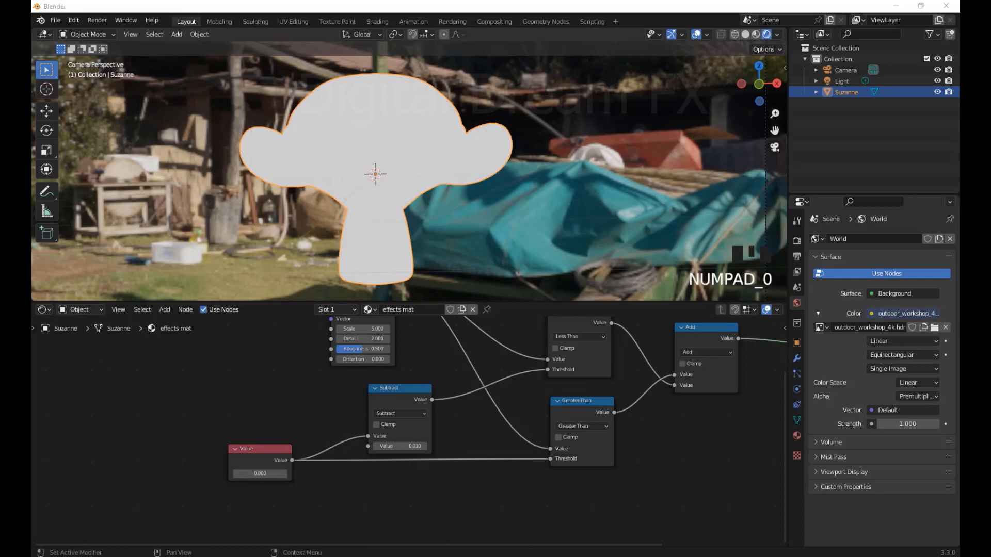
- Try 0.6 as the Value node's number and settle on 0.56
left_click(260, 474)
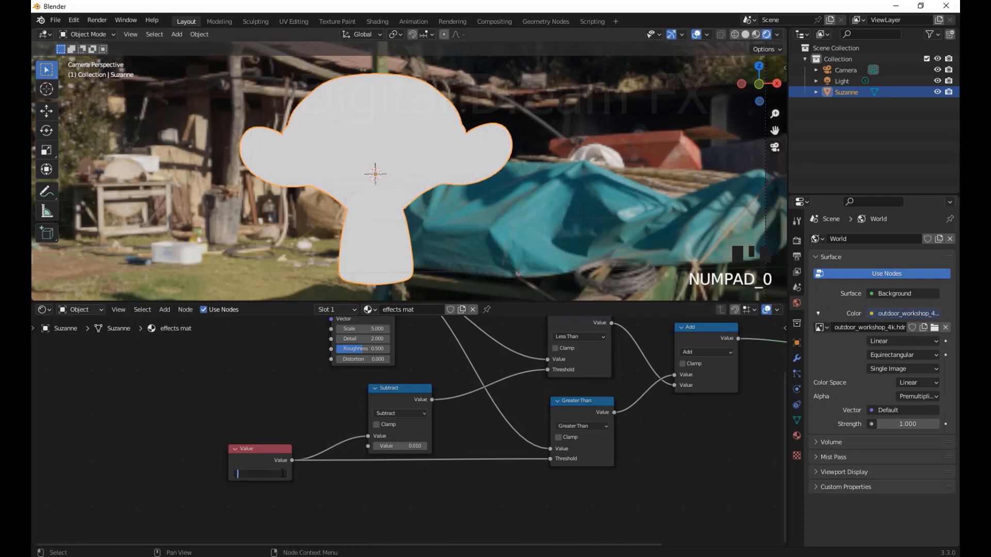
type("0.6")
key("Return")
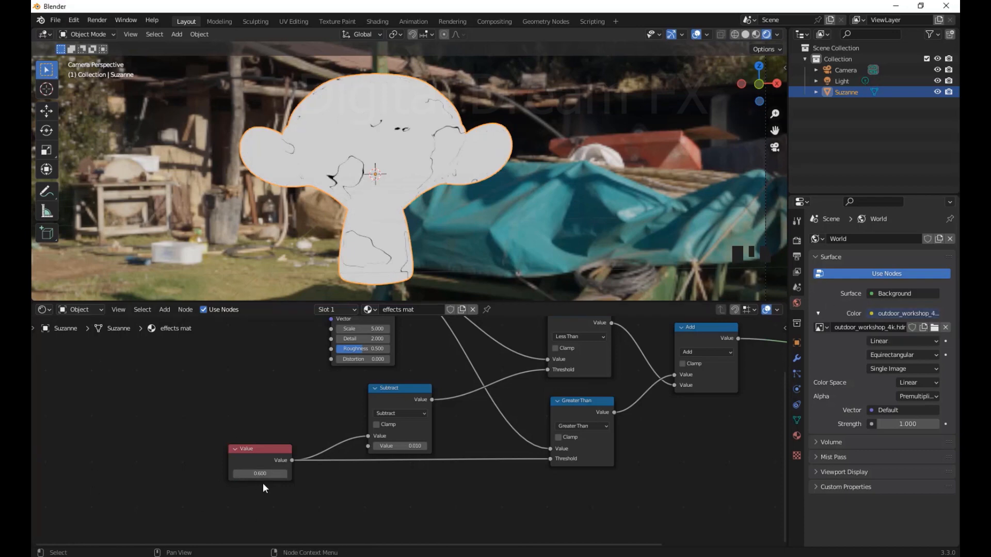
left_click(264, 474)
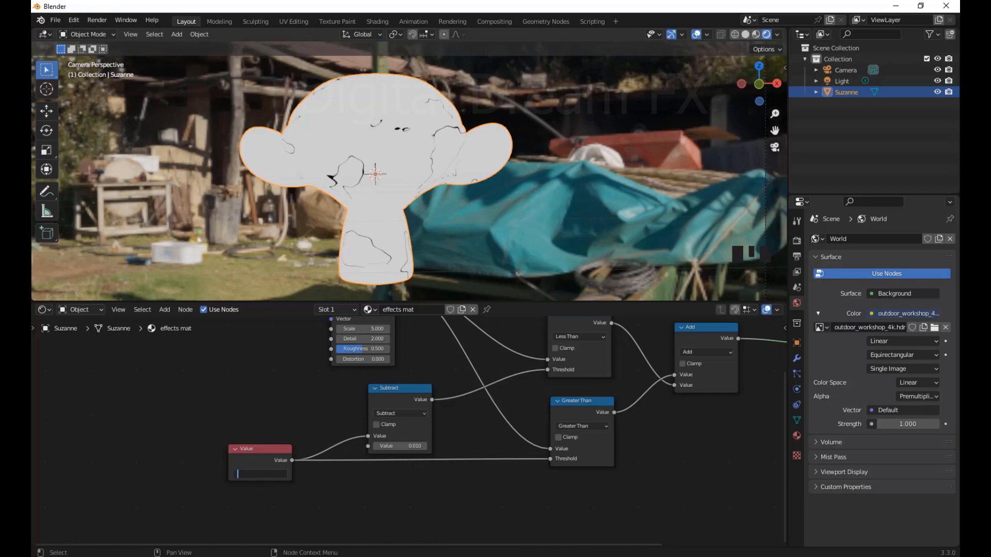
type(".56")
key("Return")
- Enlarge the shader editor upward so the whole node tree fits
key("Home")
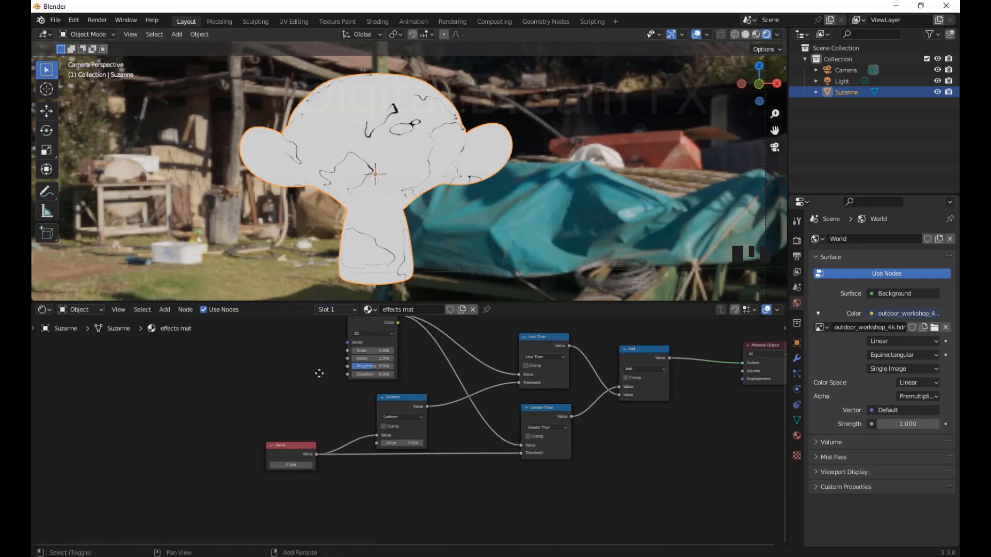
middle_click_drag(292, 395, 384, 394)
left_click_drag(434, 302, 439, 227)
middle_click_drag(466, 297, 386, 313)
scroll(374, 324, "down", 1)
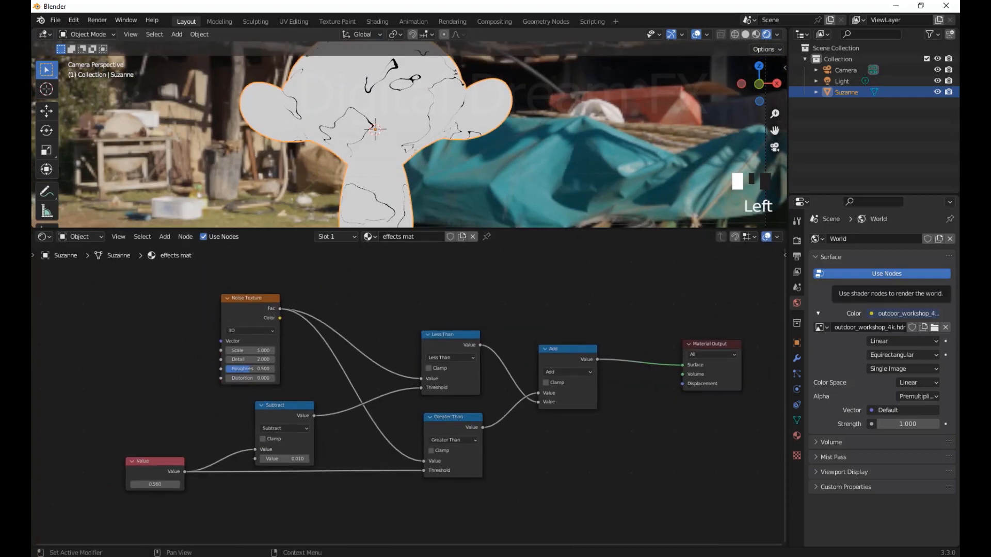
- Move the Material Output node farther from the Add node to make room between them
left_click(527, 483)
scroll(552, 453, "down", 2)
middle_click_drag(552, 452, 402, 455)
scroll(402, 456, "up", 3)
middle_click_drag(502, 469, 437, 486)
left_click_drag(520, 360, 593, 332)
middle_click_drag(519, 435, 549, 432)
- Insert a Mix Shader between the Add and Material Output nodes, and reroute the Add output to its Fac input
key("shift+a")
type("mi")
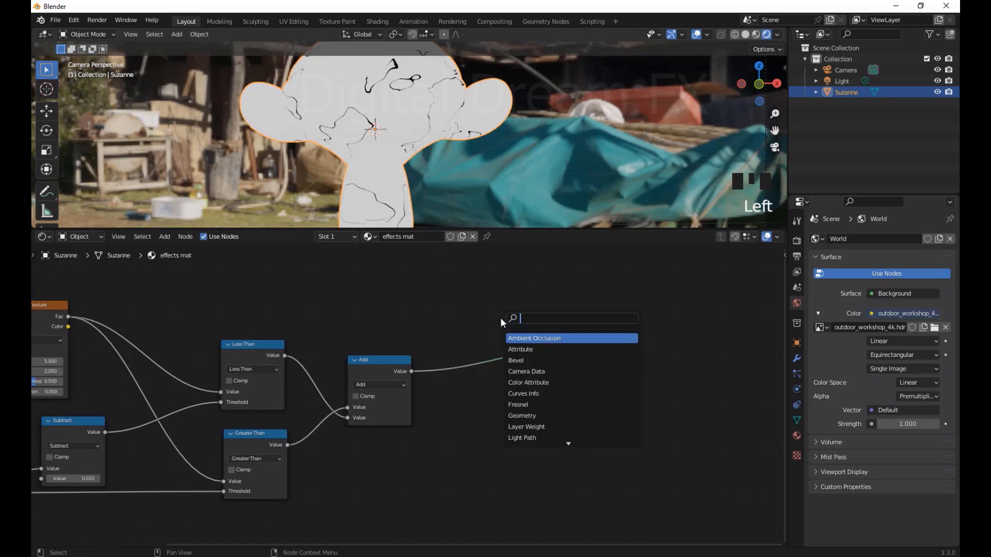
type("x")
left_click(524, 349)
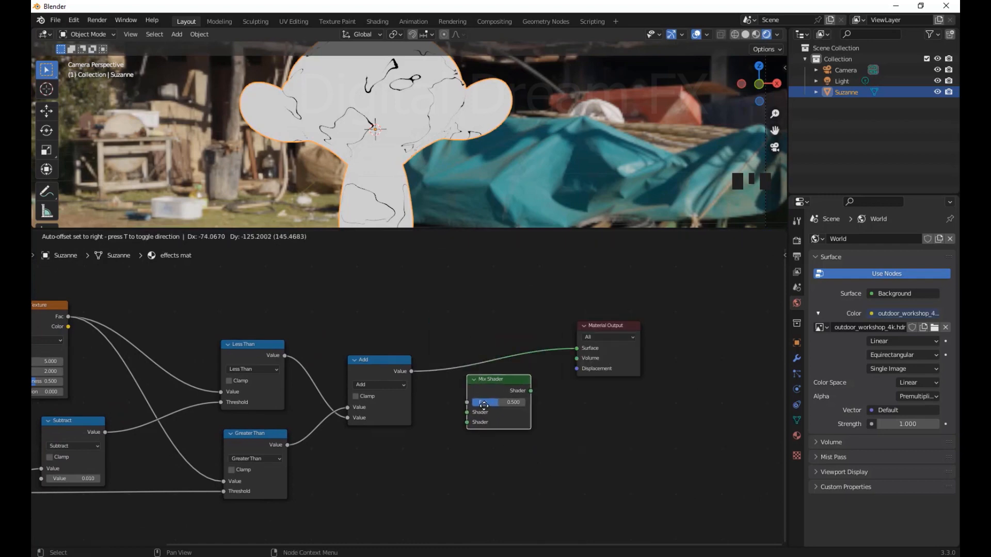
left_click(477, 374)
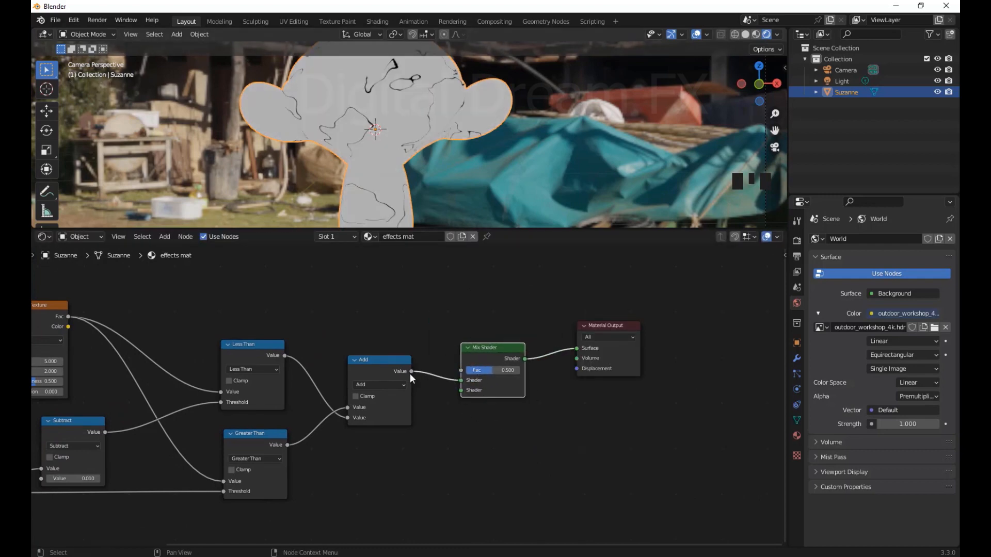
right_click_drag(411, 376, 464, 397, "ctrl")
left_click_drag(411, 371, 461, 370)
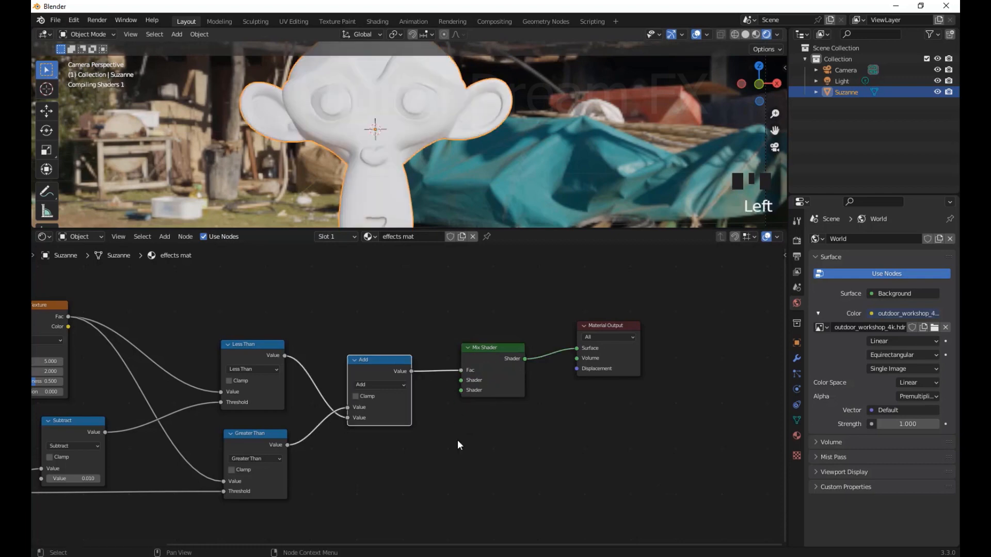
- Add an Emission shader below the Mix Shader and connect it to the Mix Shader's second Shader input
scroll(535, 456, "down", 1)
middle_click_drag(536, 456, 575, 420)
left_click(546, 409)
key("shift+a")
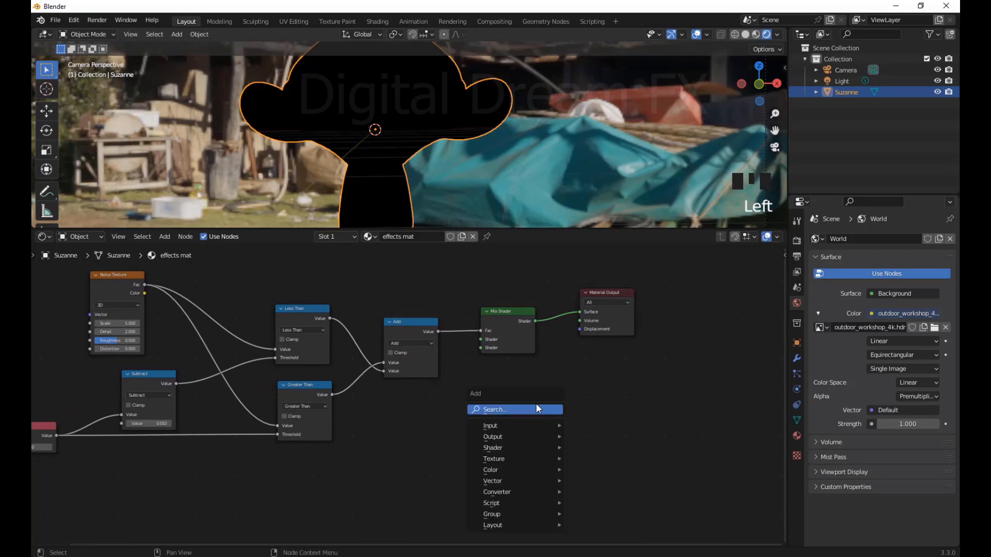
left_click(536, 405)
type("emiss")
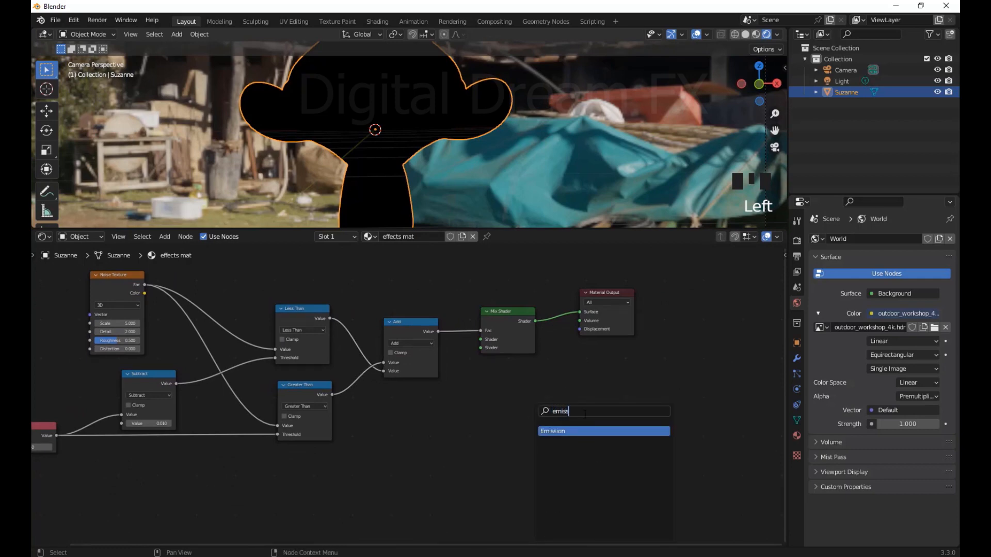
key("Return")
left_click(494, 445)
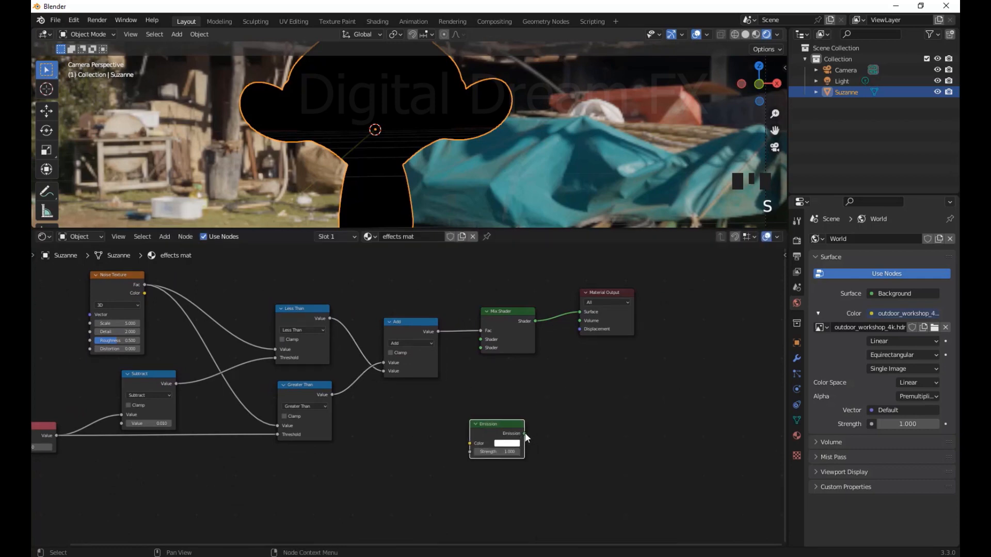
left_click_drag(523, 434, 528, 418)
left_click_drag(481, 367, 481, 348)
- Spread out the Emission, Mix Shader and Material Output nodes to space the shader chain more widely
left_click_drag(503, 423, 474, 441)
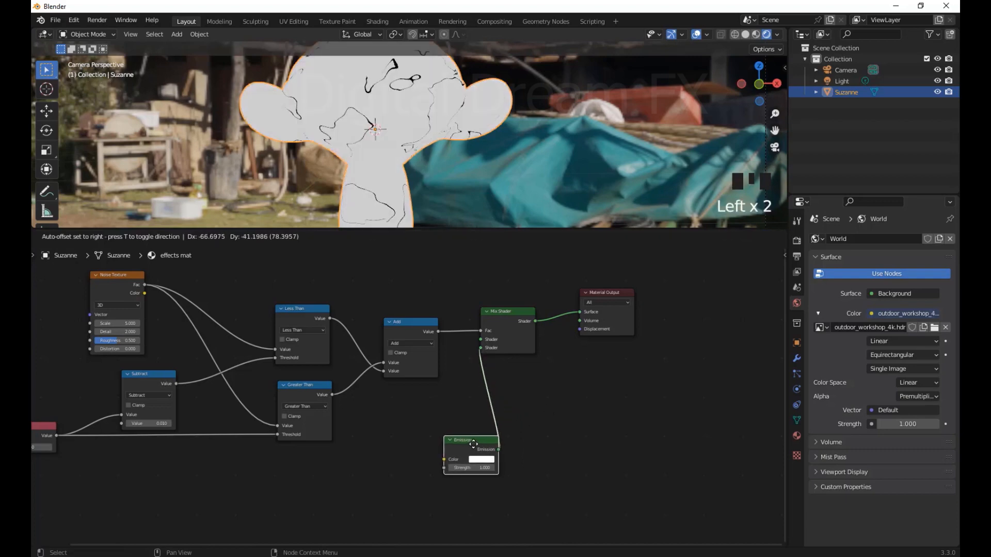
left_click_drag(520, 312, 539, 292)
left_click_drag(527, 319, 611, 333)
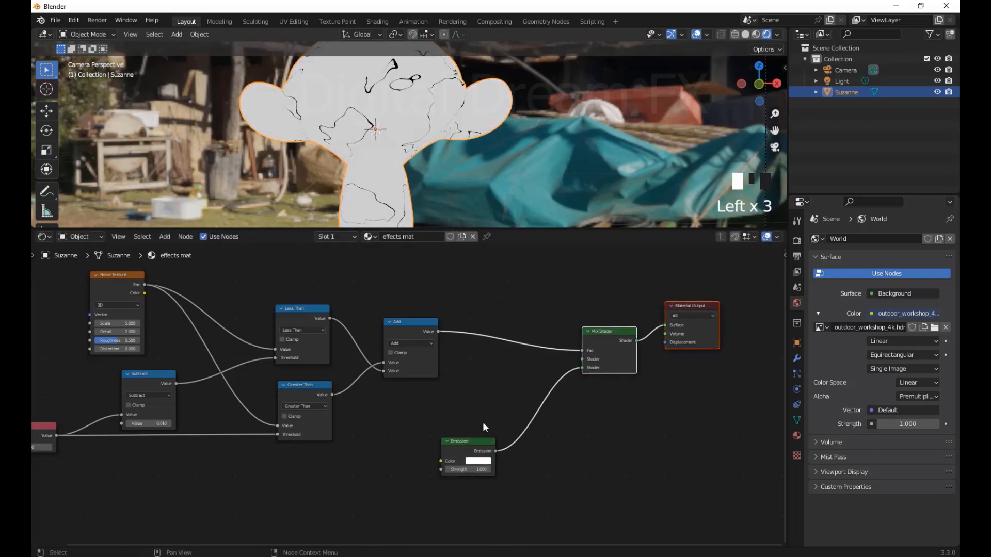
left_click_drag(479, 441, 489, 421)
- Set the Emission color to a fully saturated blue and its Strength to 60
left_click(489, 443)
left_click(528, 341)
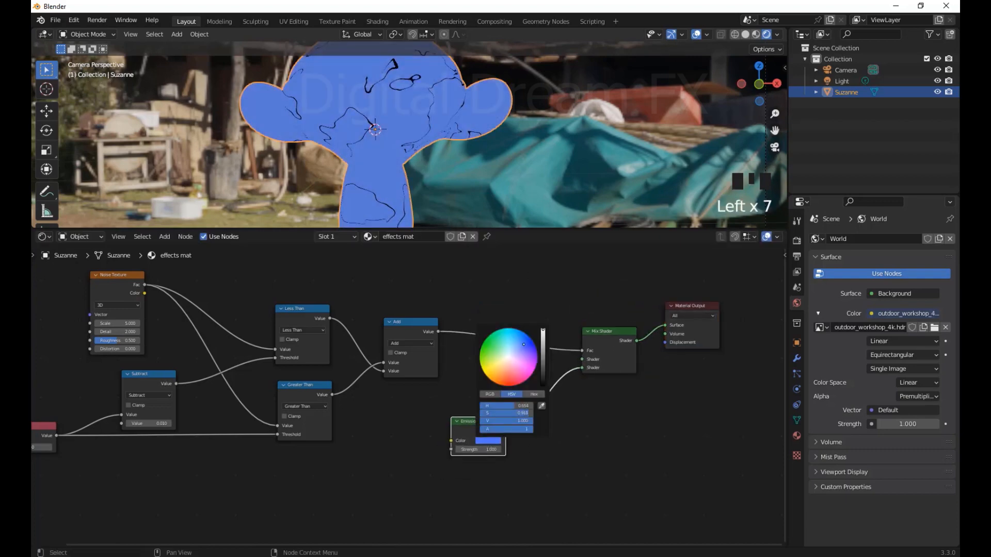
left_click_drag(527, 342, 532, 339)
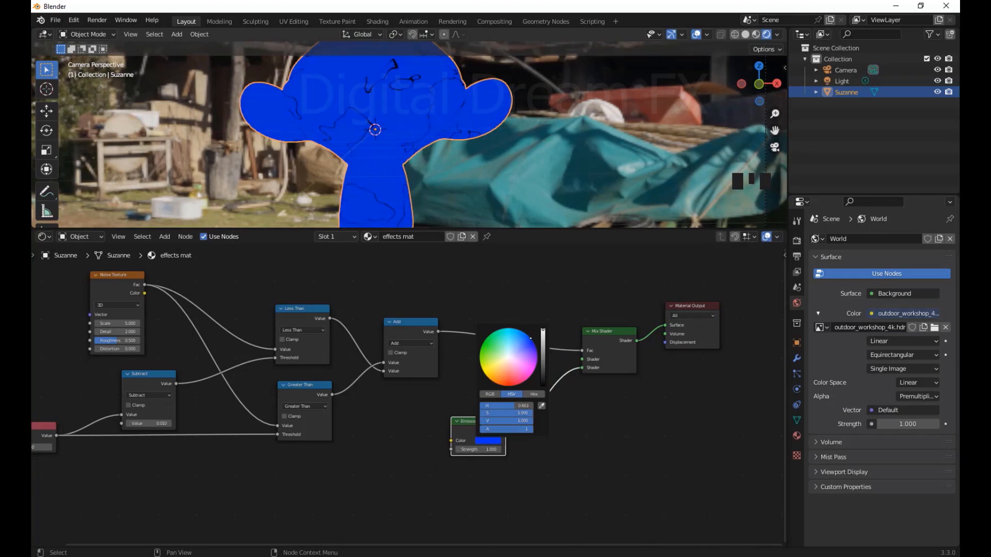
left_click(478, 449)
type("60")
key("Return")
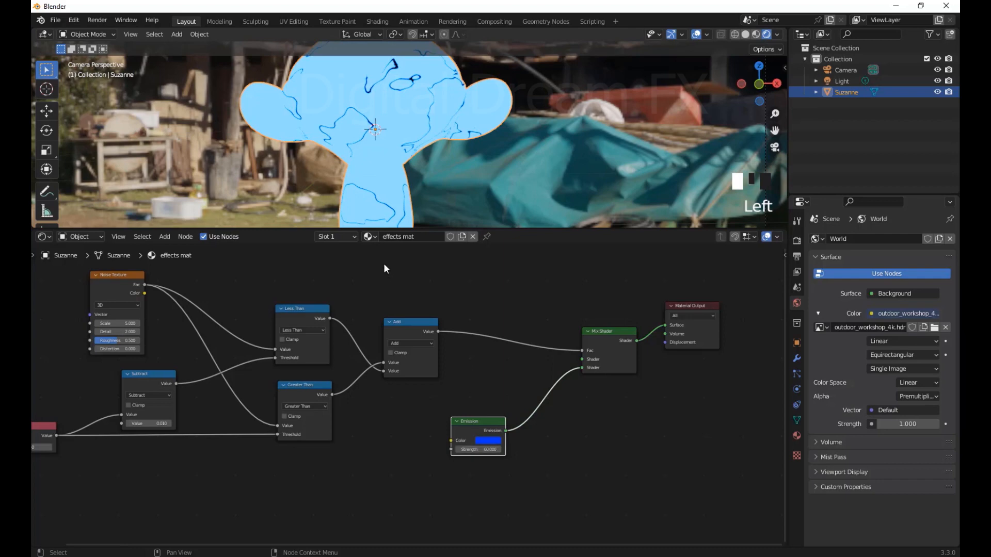
- Enlarge the 3D viewport and enable Bloom and Ambient Occlusion for the Eevee render
left_click_drag(391, 229, 395, 304)
scroll(485, 220, "down", 5)
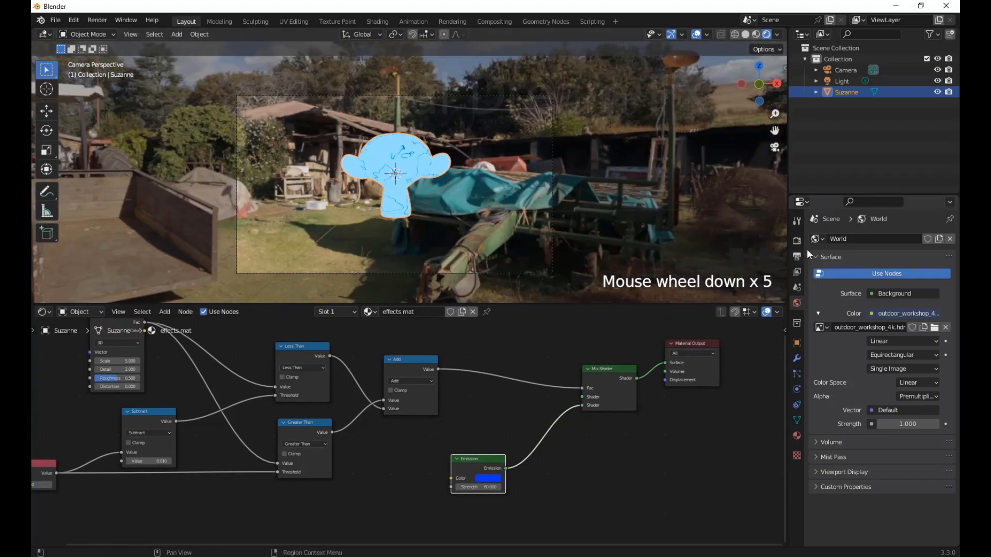
left_click(796, 240)
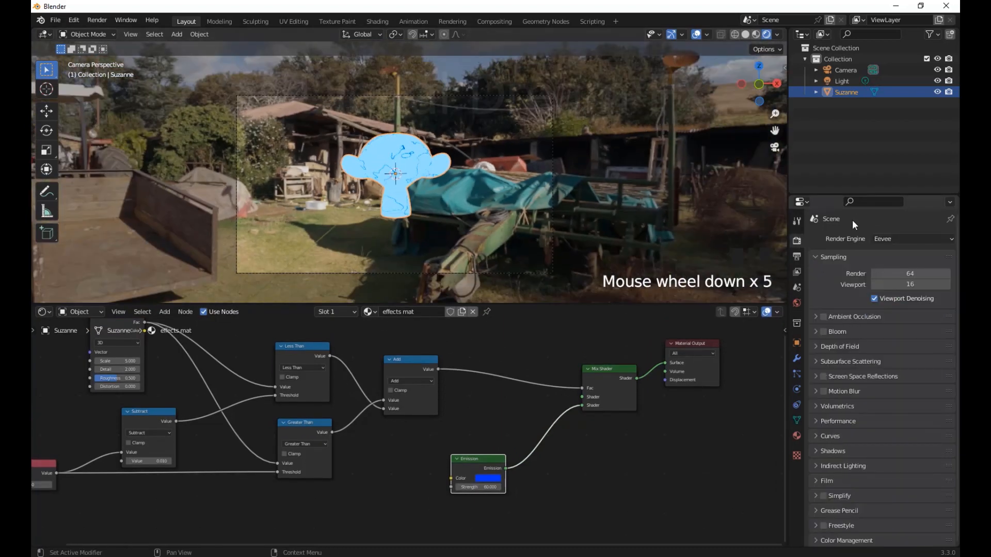
left_click(823, 331)
left_click(823, 317)
- Switch the viewport to Material Preview shading to view the glowing head against a plain background
scroll(461, 174, "up", 2)
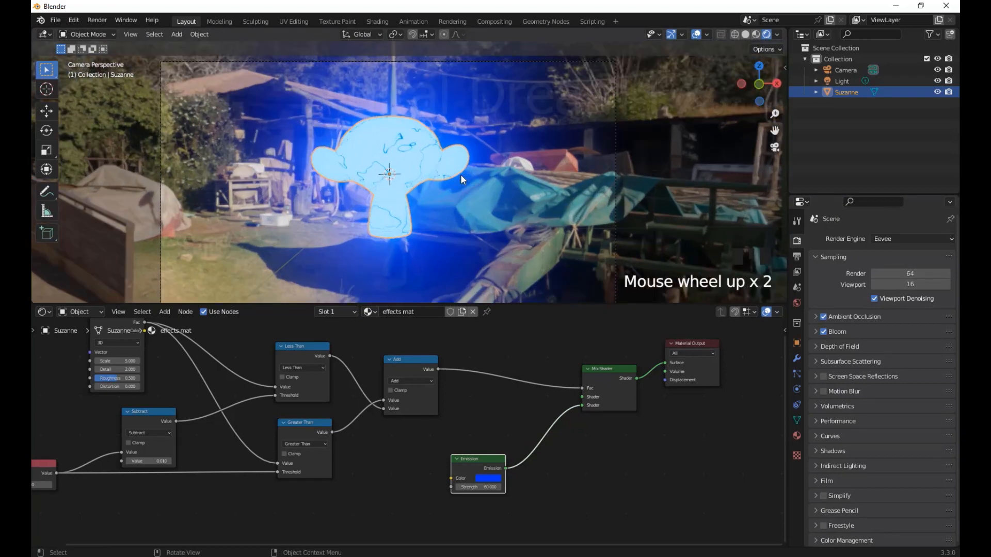
scroll(460, 174, "down", 1)
left_click(755, 35)
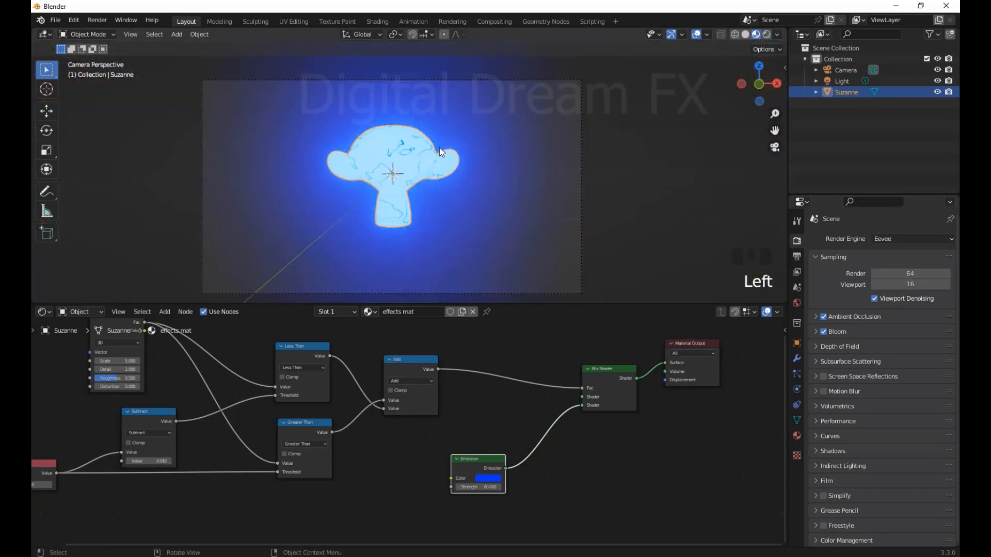
middle_click_drag(654, 225, 641, 234, "shift")
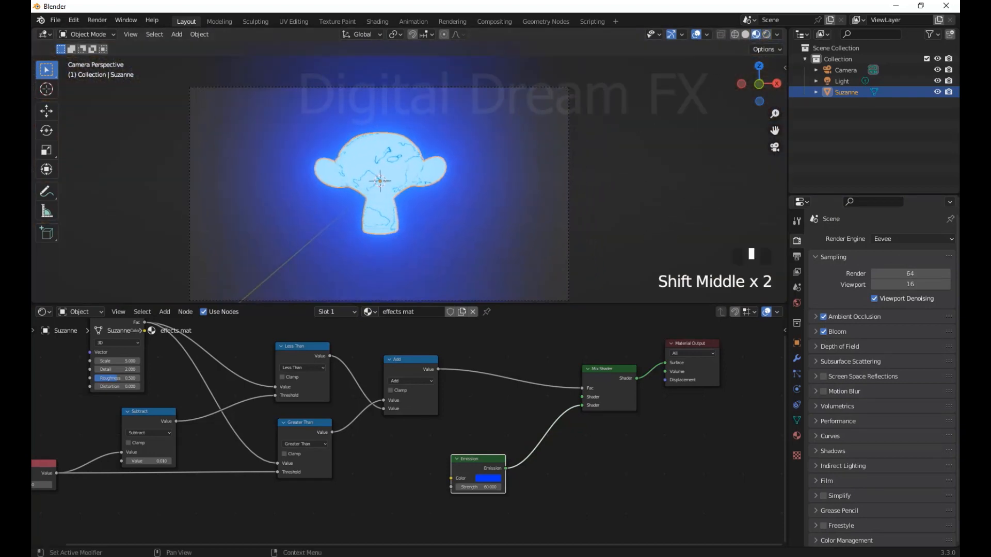
- Insert an Invert node between the Add node and the Mix Shader's Fac, placed close to the Add node
middle_click_drag(651, 451, 631, 458)
key("shift+a")
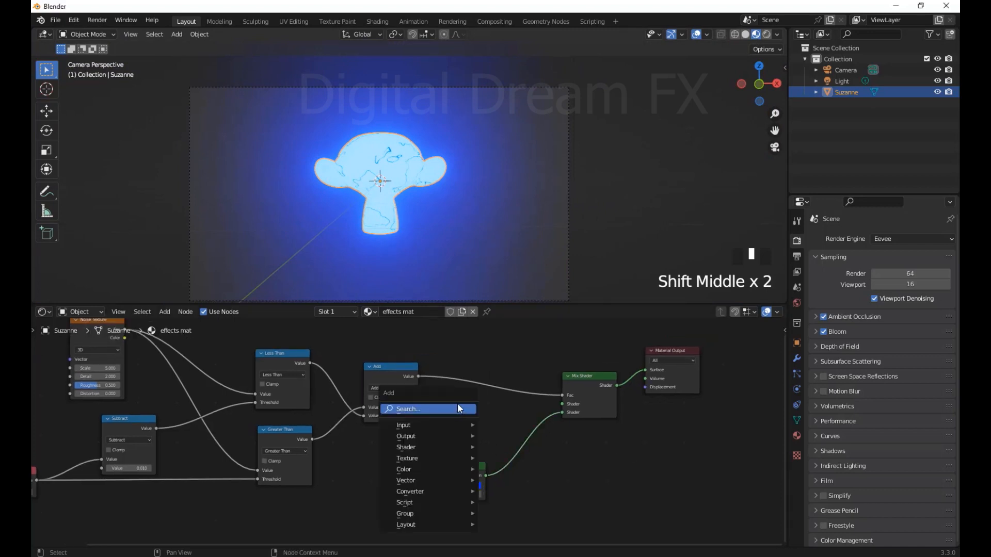
left_click(457, 409)
type("inve")
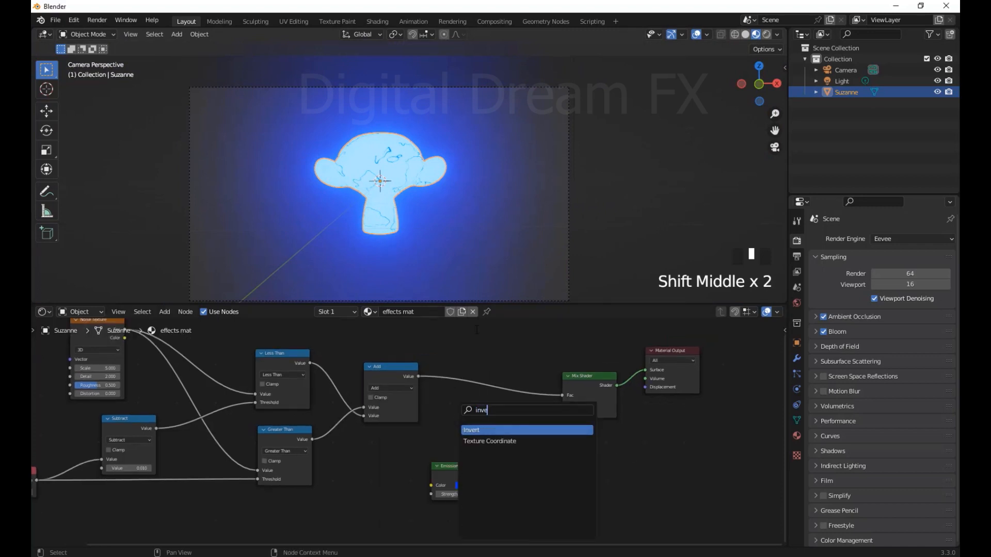
left_click(498, 429)
left_click(508, 386)
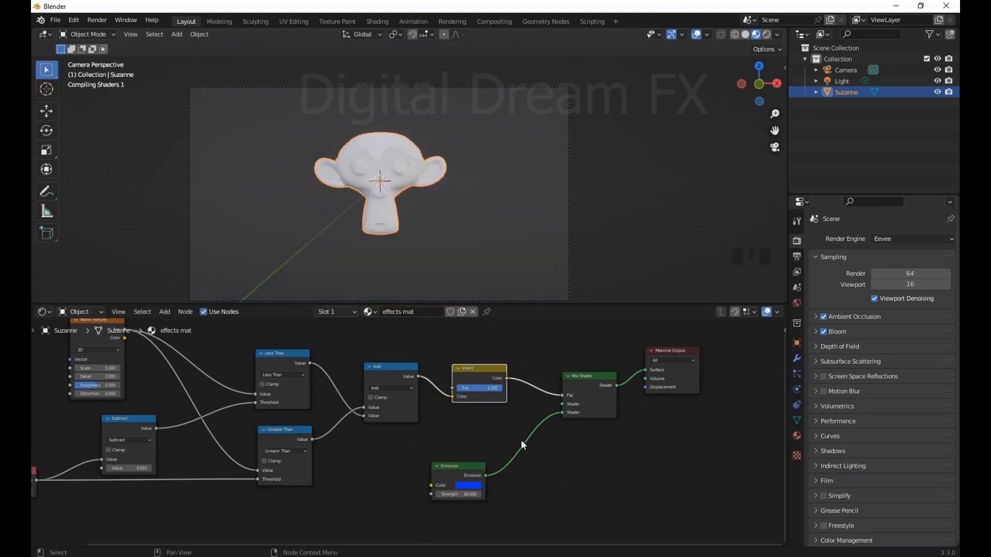
scroll(376, 187, "up", 3)
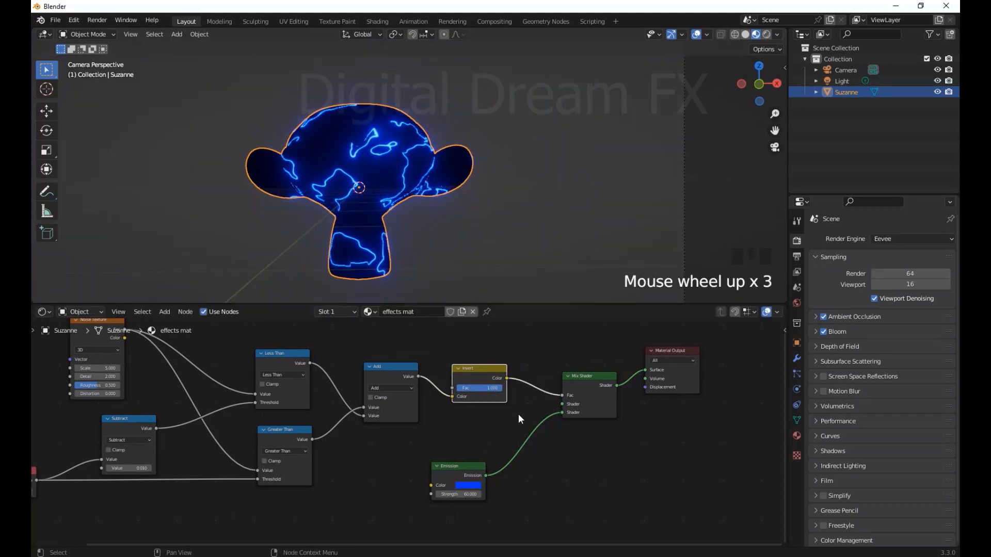
left_click_drag(479, 374, 467, 368)
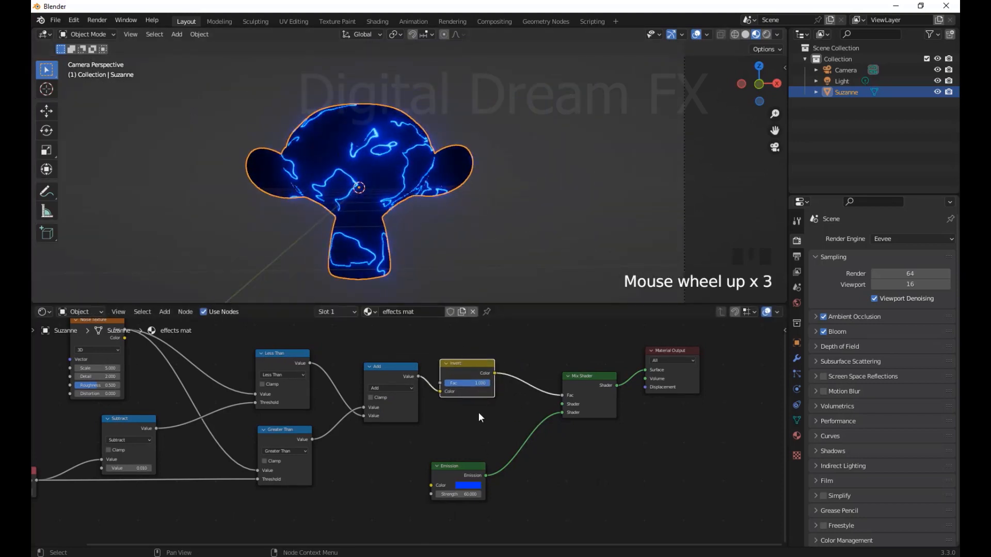
- Raise the Emission node's Strength to 74.4
mouse_move(457, 494)
left_mouse_down()
mouse_move(490, 495)
mouse_move(464, 494)
left_mouse_up()
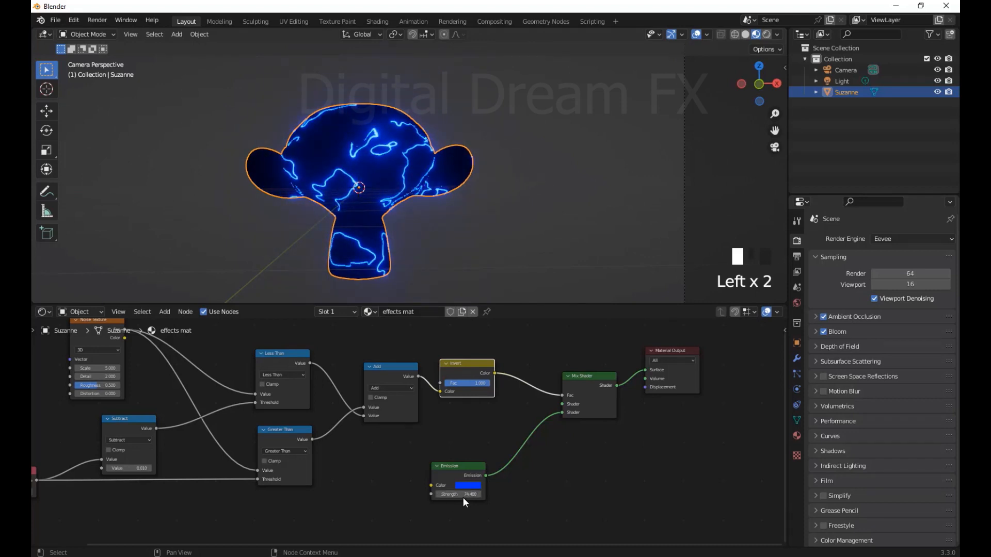
scroll(425, 289, "down", 2)
scroll(531, 364, "down", 1)
middle_click_drag(432, 266, 502, 363, "shift")
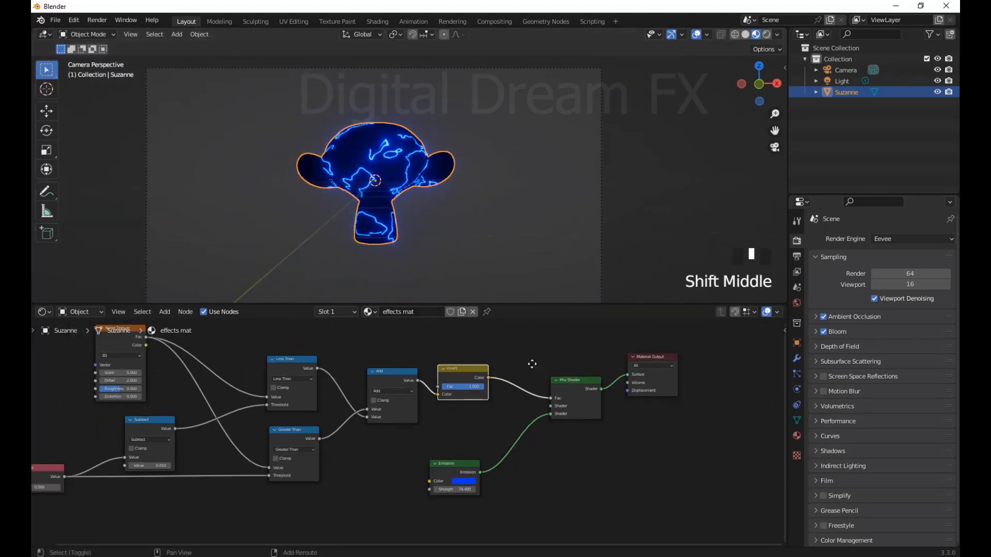
- Move the Material Output node farther away and insert a duplicate of the Mix Shader before it
left_click_drag(637, 357, 711, 364)
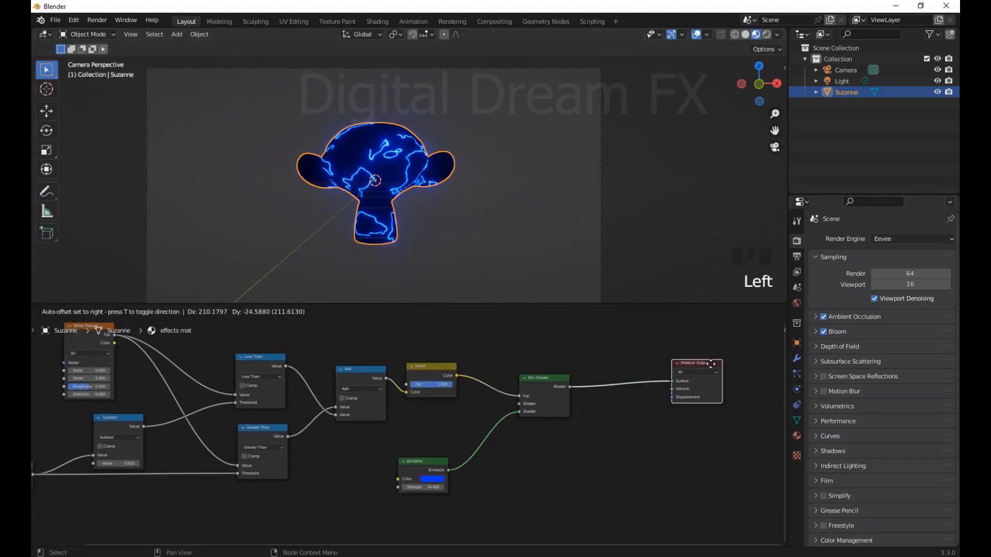
left_click(546, 380)
key("shift+d")
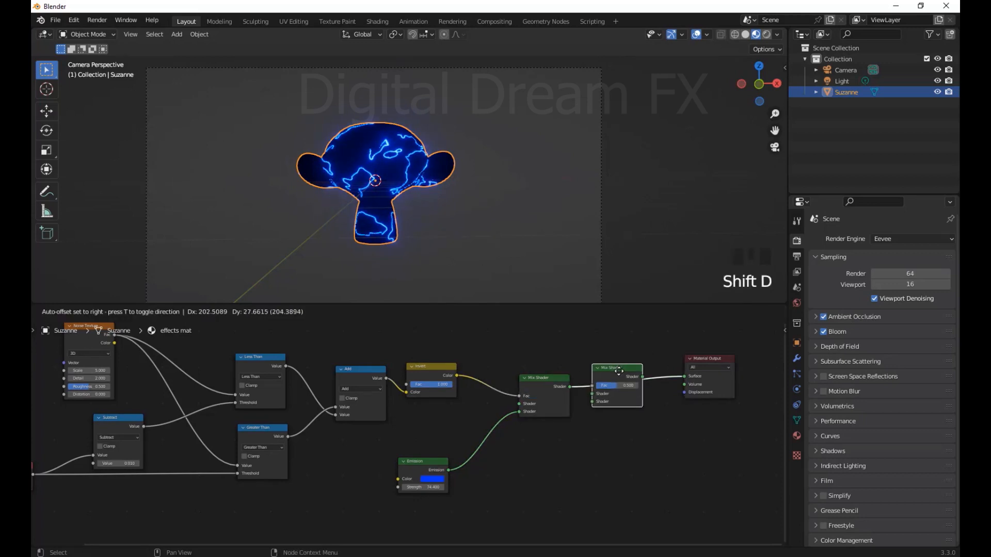
left_click(631, 371)
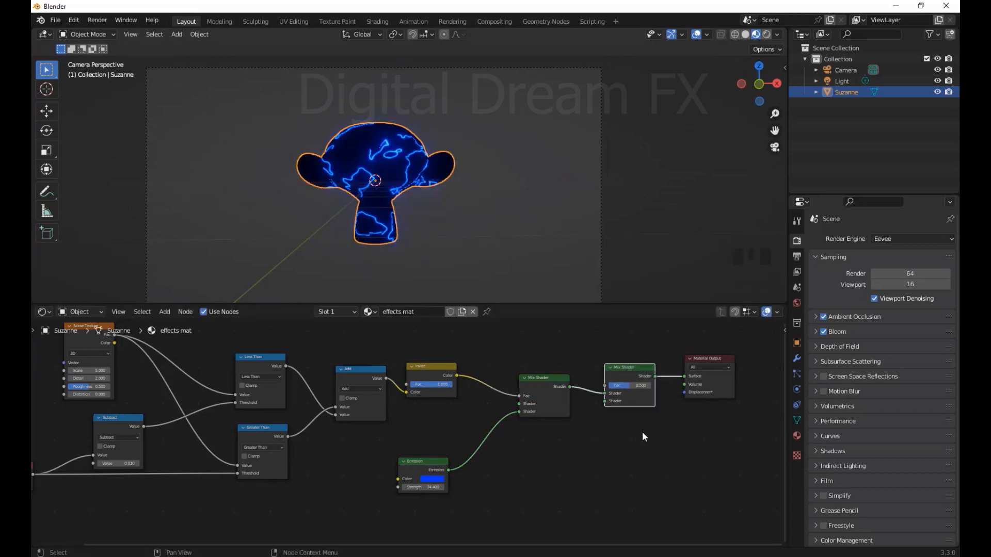
- Add a Transparent BSDF node below the two Mix Shaders
middle_click_drag(643, 437, 553, 445)
scroll(553, 449, "up", 1)
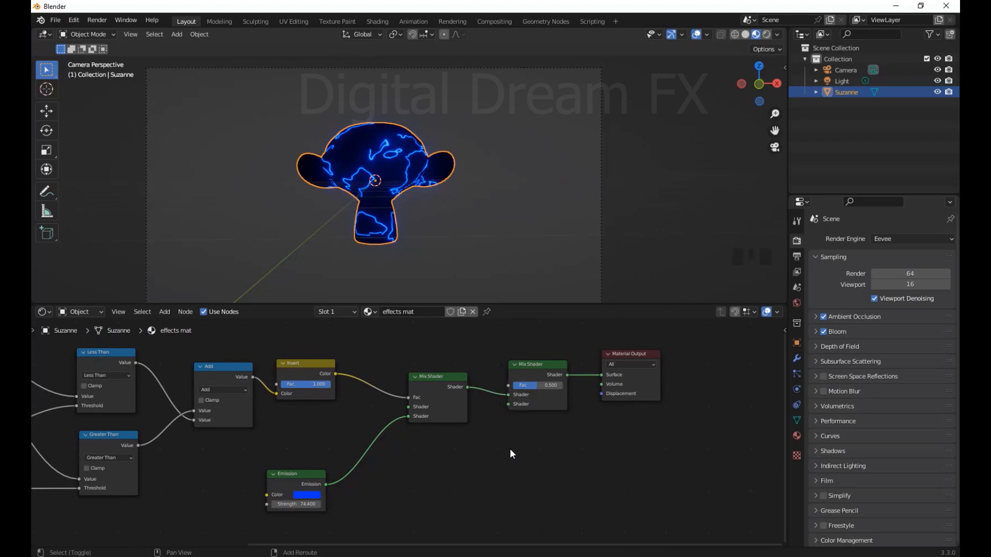
key("shift+a")
type("tra")
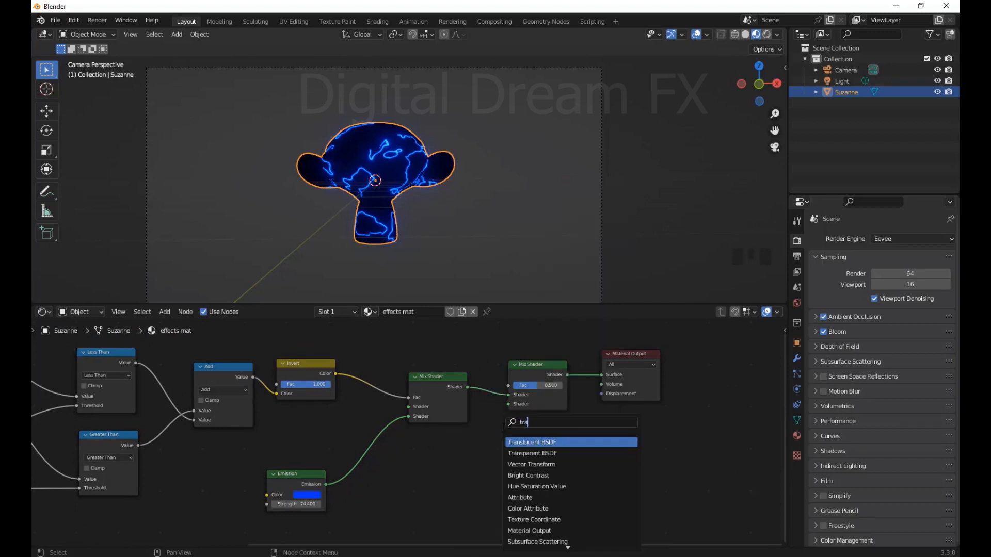
left_click(516, 453)
left_click(486, 488)
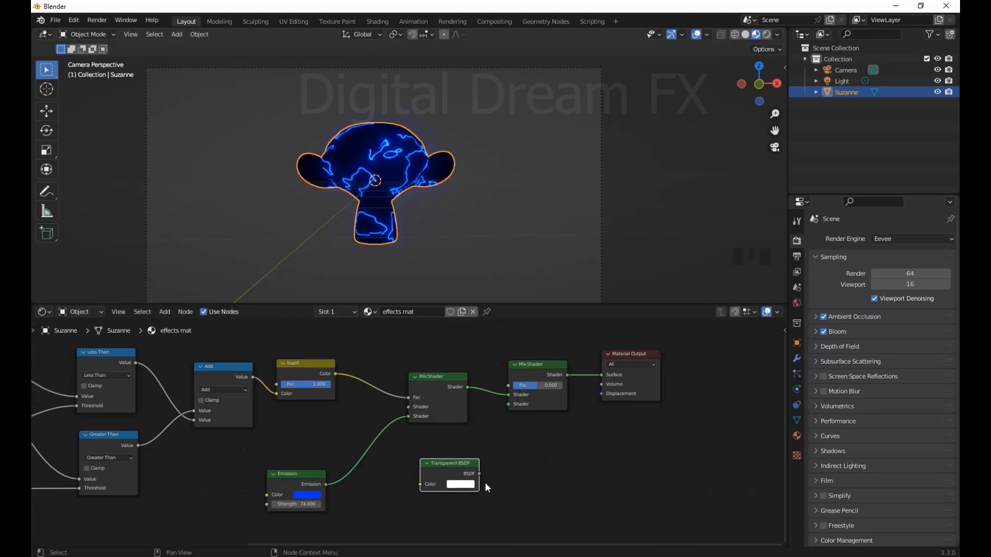
- Connect the Transparent BSDF to the second Shader input of the last Mix Shader and shift the Transparent BSDF node slightly
left_click_drag(480, 474, 507, 405)
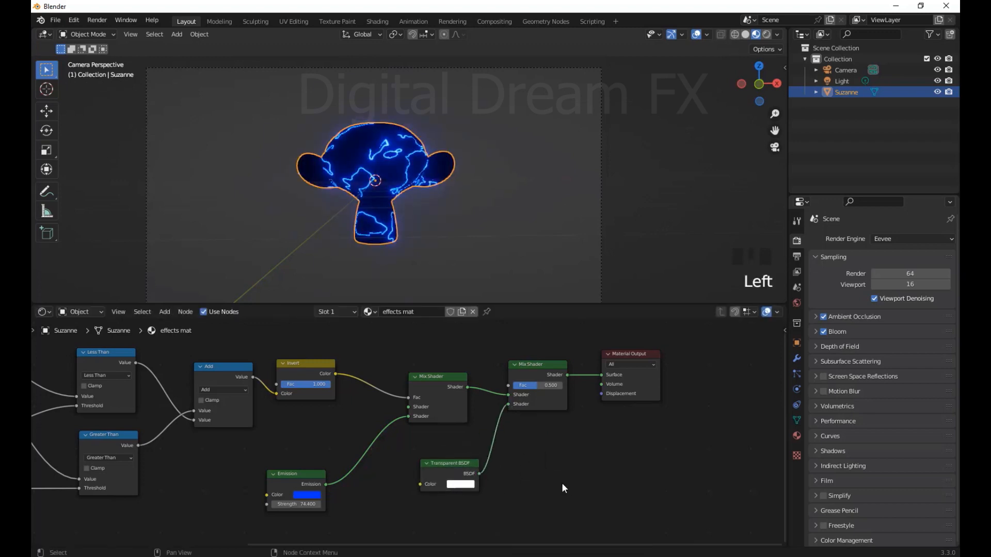
left_click_drag(409, 406, 338, 424)
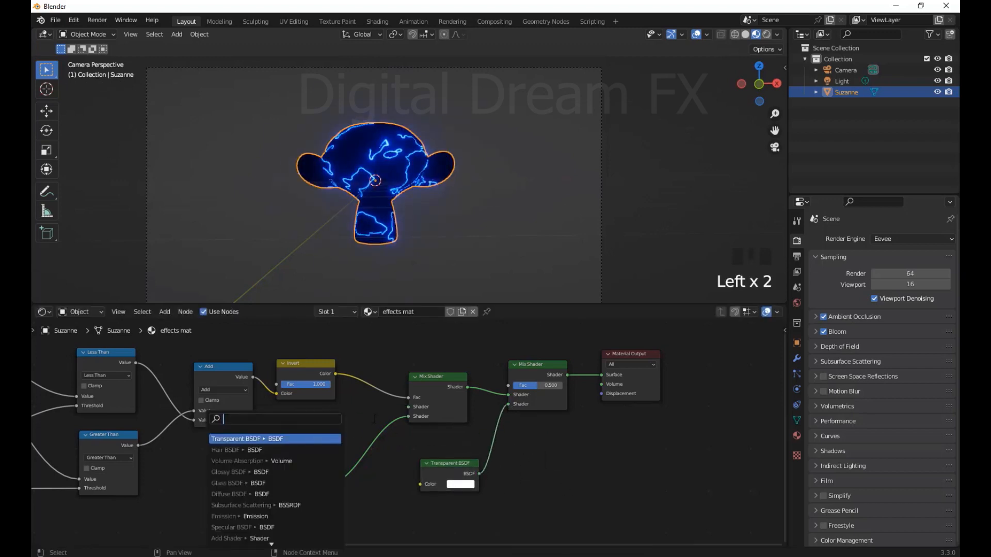
left_click(370, 312)
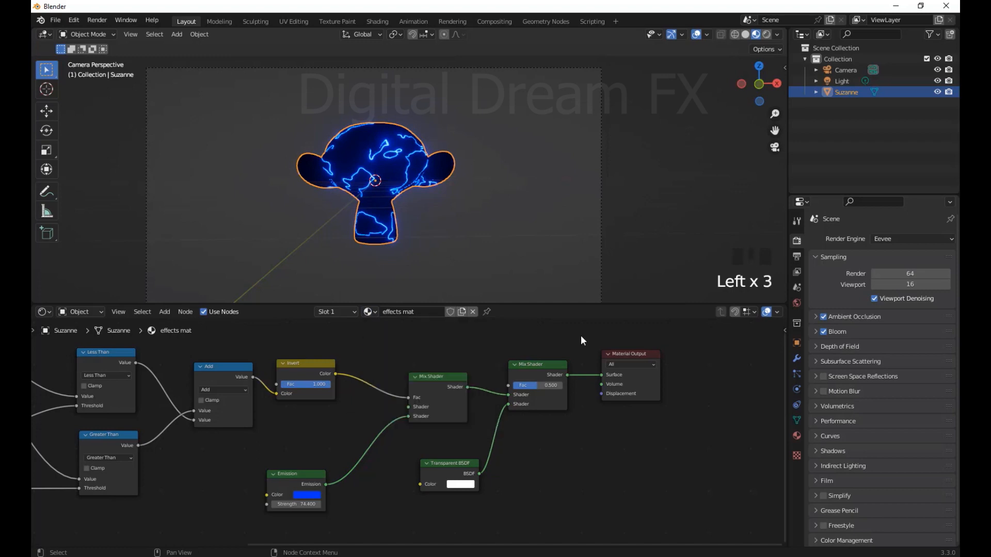
left_click_drag(469, 475, 473, 473)
middle_click_drag(565, 481, 577, 470)
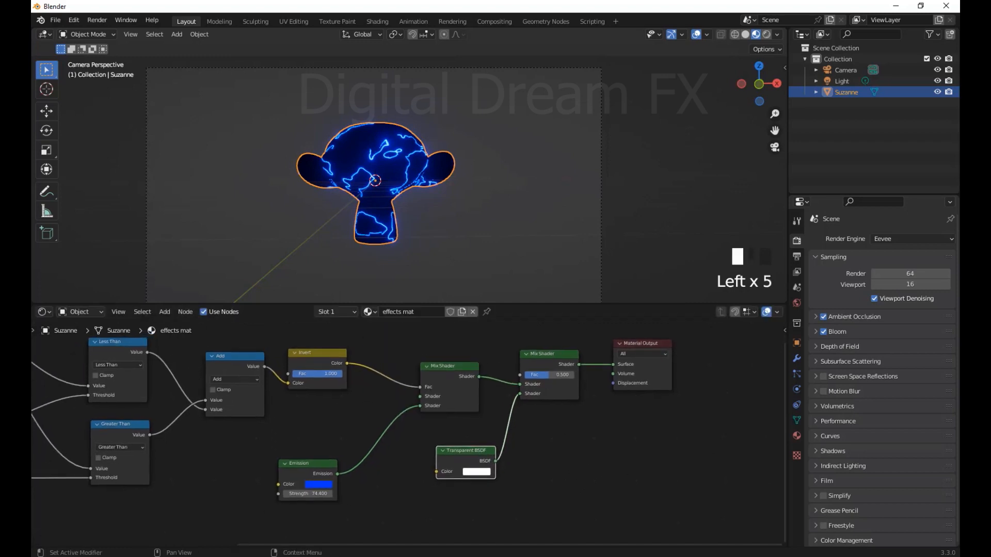
- Set the Blend Mode of the effects mat material to Alpha Blend
left_click(798, 435)
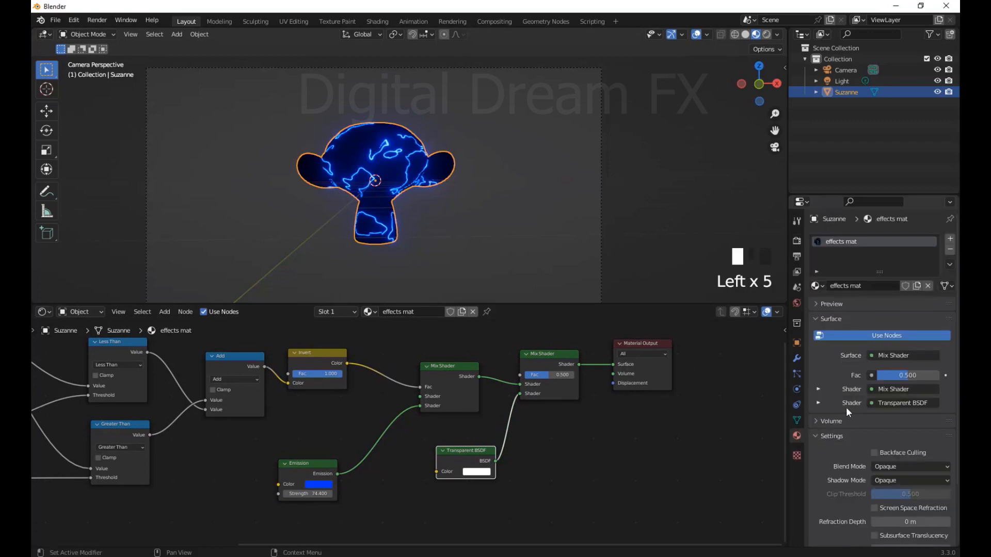
scroll(857, 465, "down", 3)
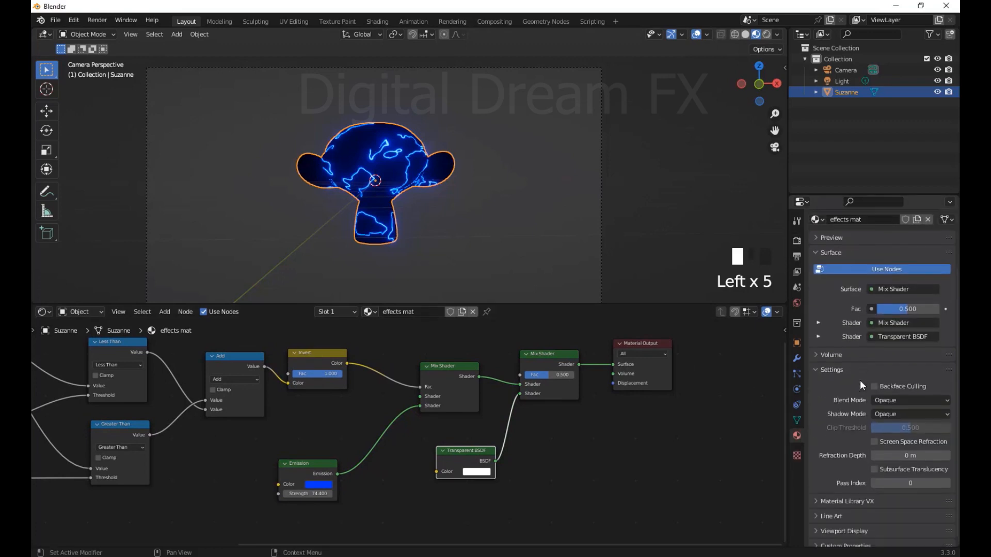
left_click(832, 363)
left_click(839, 436)
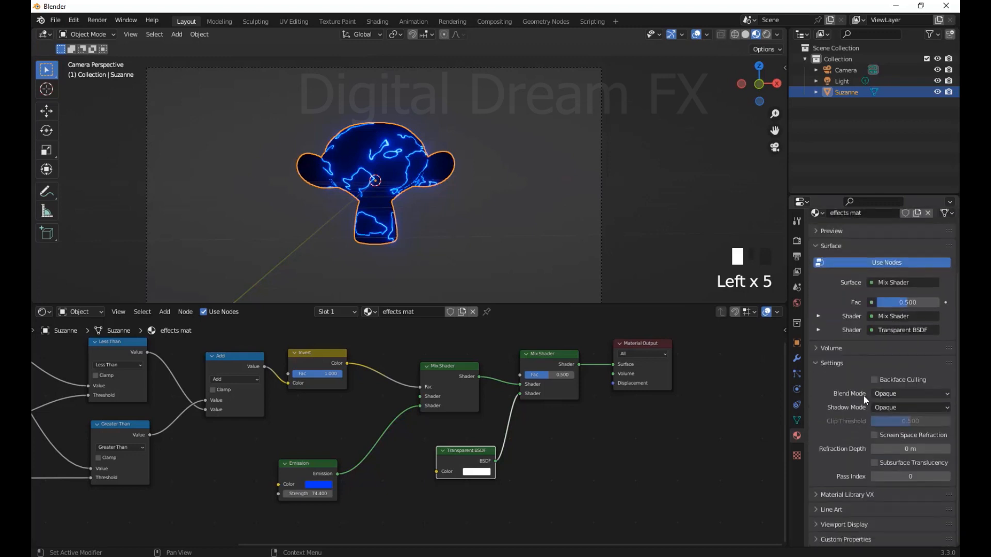
left_click(912, 393)
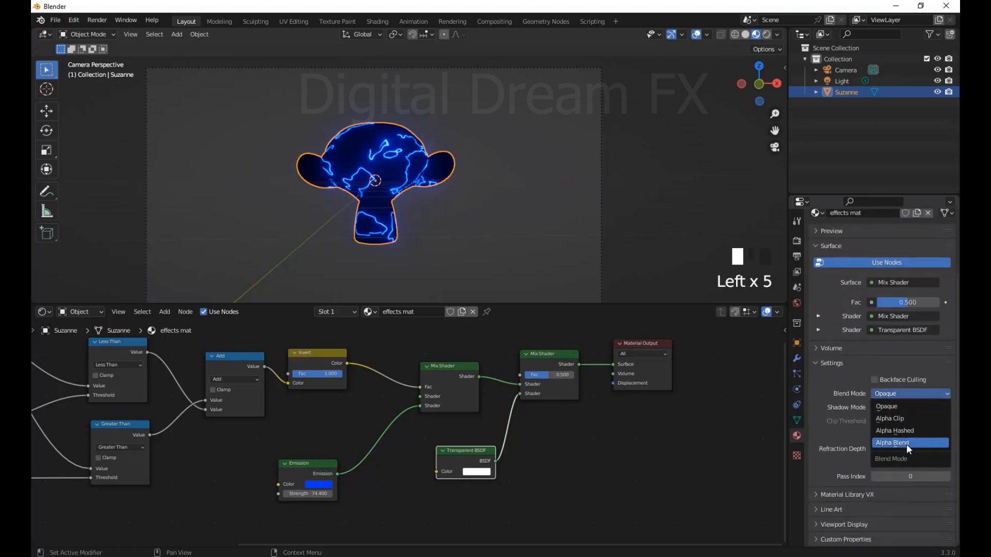
left_click(907, 443)
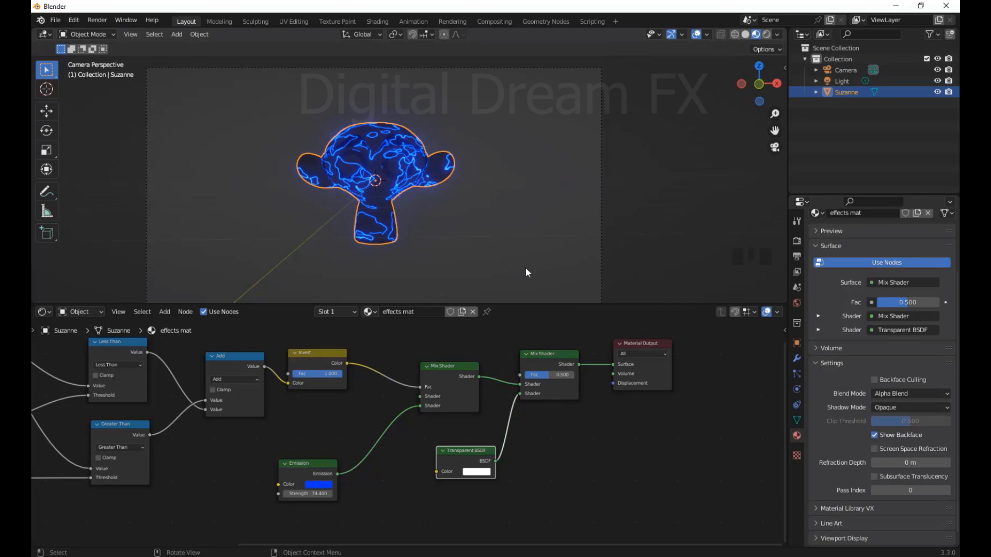
- Test the transparency in Rendered and Material Preview shading by varying the last Mix Shader's Fac, ending at 1.000
left_click(767, 34)
left_click(510, 183)
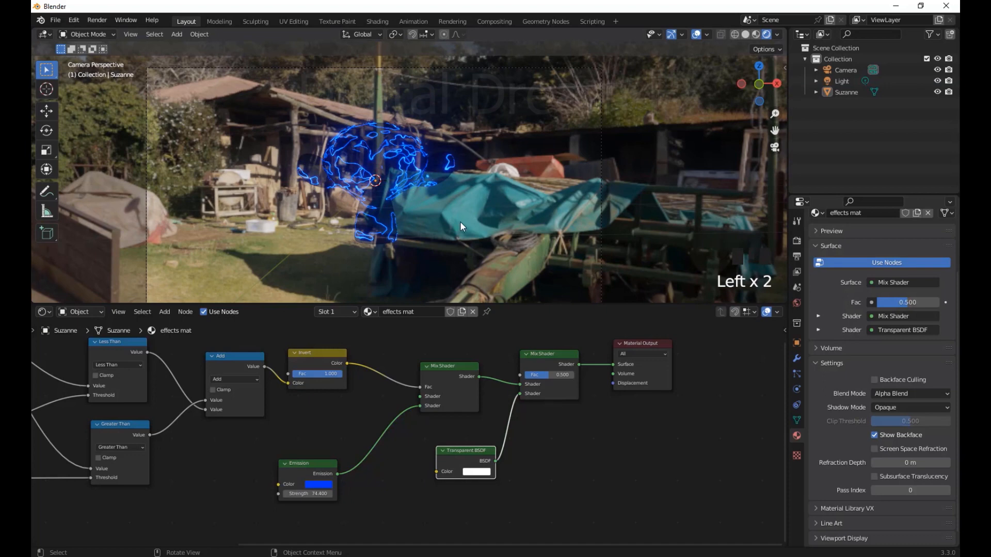
middle_click_drag(389, 473, 396, 472, "shift")
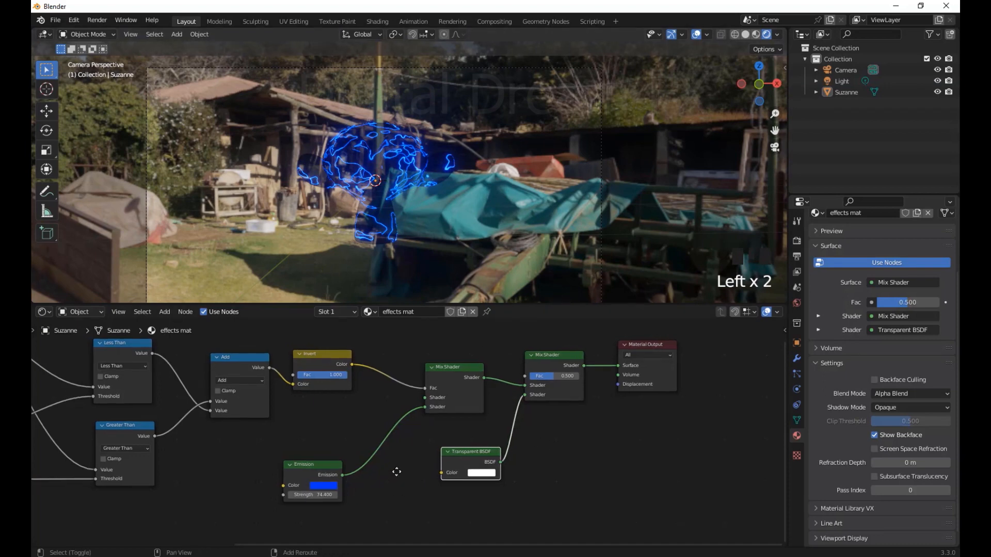
middle_click_drag(555, 473, 561, 470, "shift")
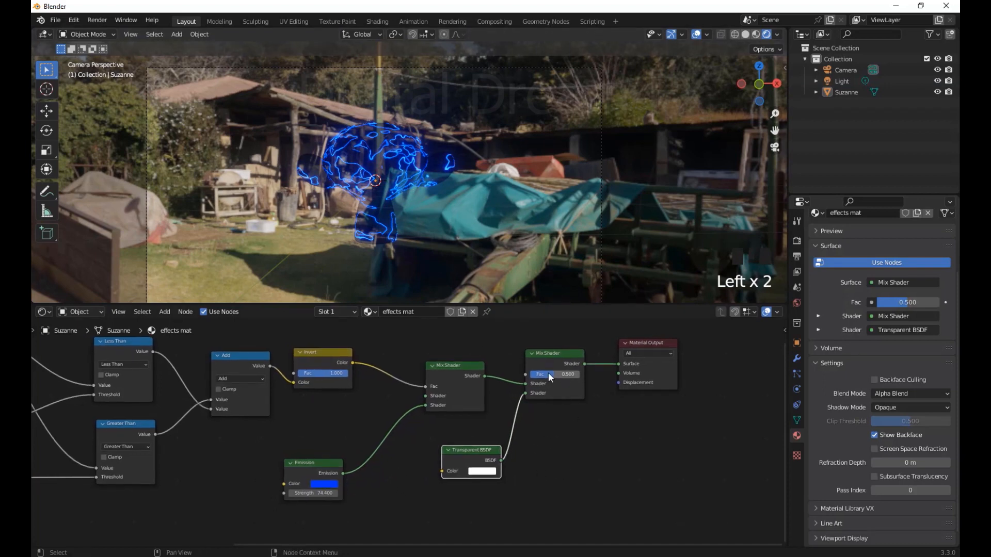
left_click_drag(549, 373, 524, 372)
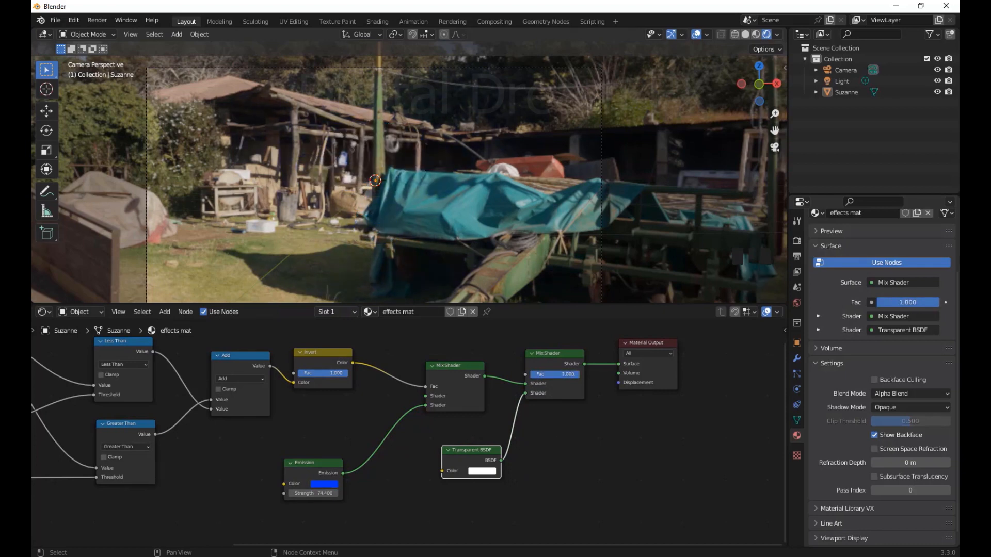
left_click(756, 34)
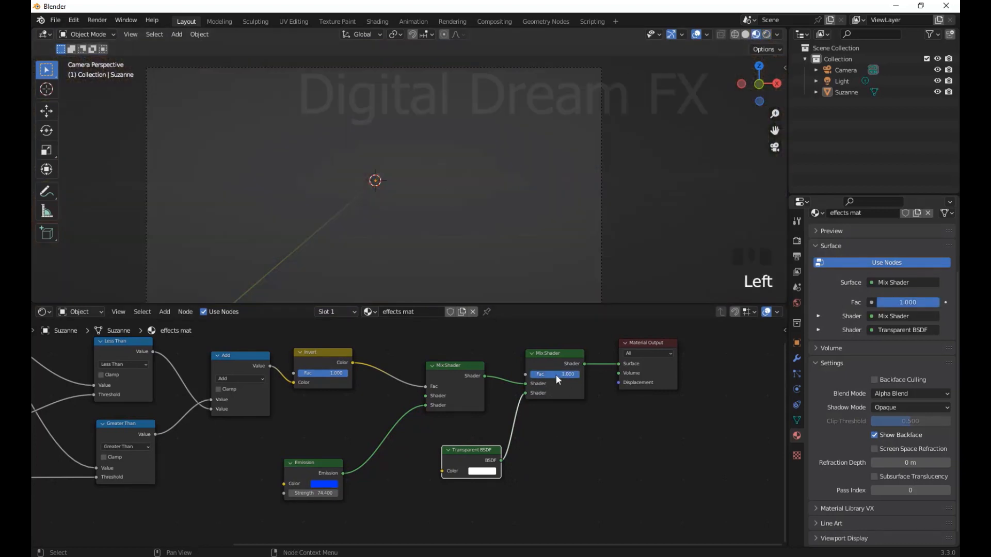
key("Left")
key("Left")
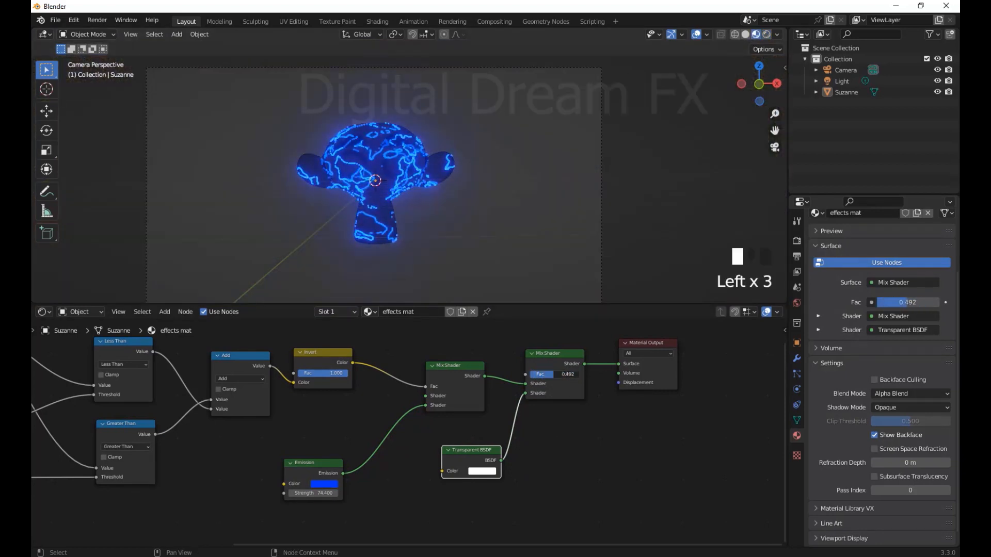
middle_click_drag(383, 223, 394, 217)
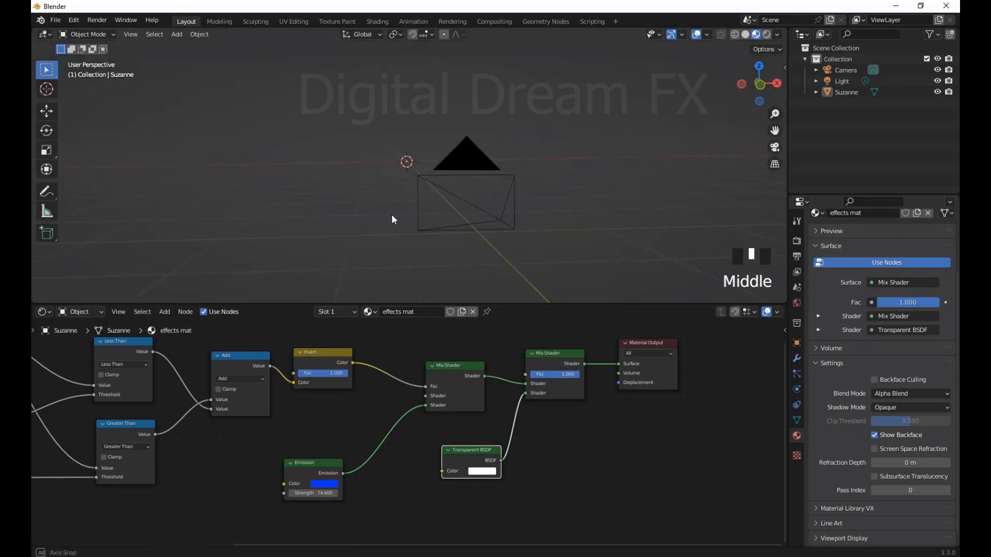
key("KP_0")
scroll(433, 173, "up", 1)
middle_click_drag(442, 178, 474, 174, "shift")
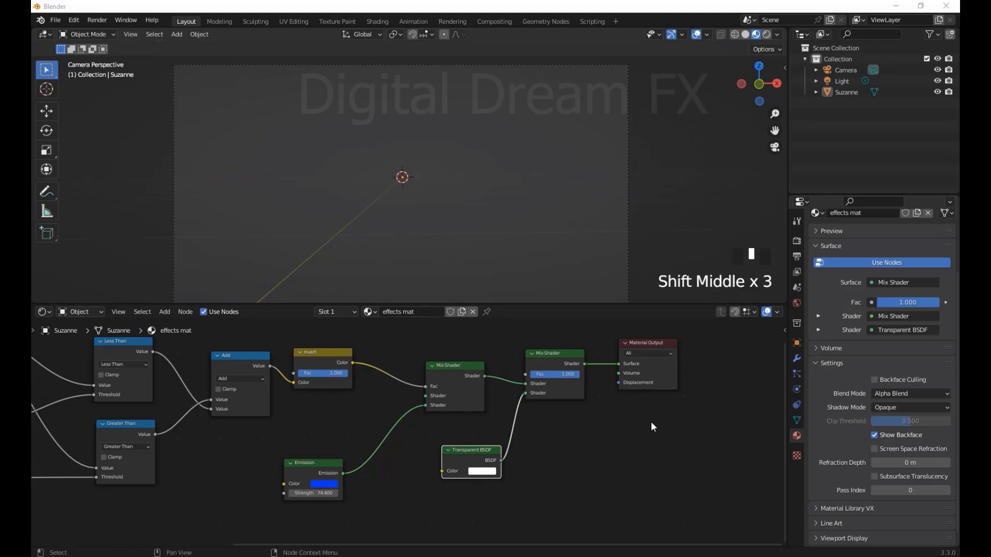
- Move the Less Than node and the last Mix Shader higher, and connect the Less Than Value output to that Mix Shader's Fac
middle_click_drag(572, 431, 648, 458)
scroll(588, 460, "down", 3)
left_click_drag(273, 391, 244, 367)
left_click_drag(614, 395, 567, 372)
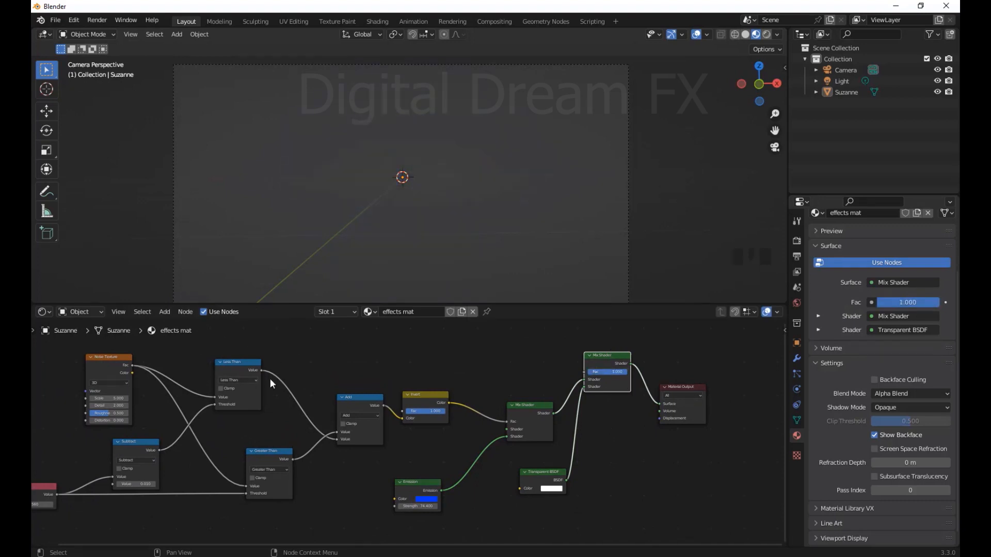
left_click_drag(261, 370, 584, 371)
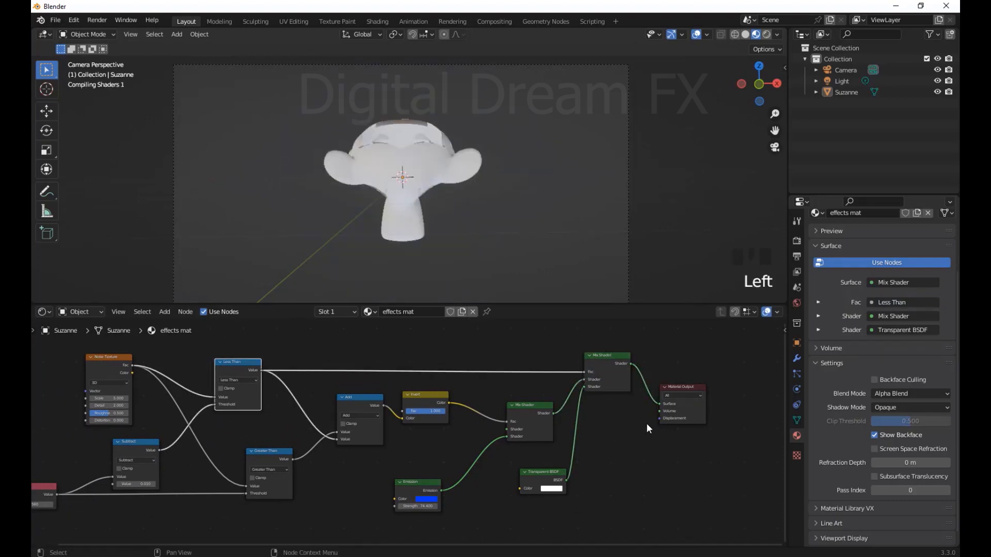
- Try a different number in the Value node to test the dissolve effect, and undo the change
middle_click_drag(246, 441, 327, 406, "shift")
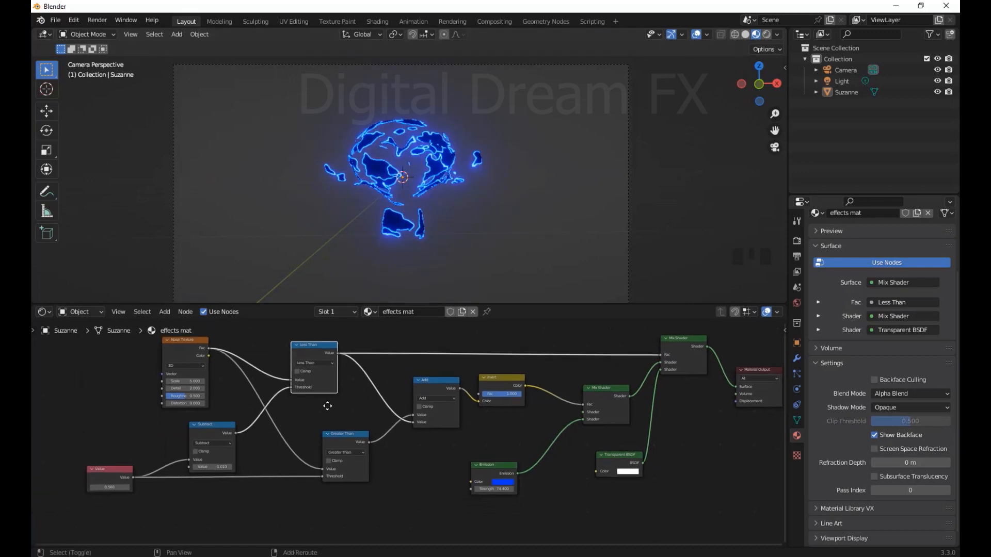
mouse_move(118, 487)
left_mouse_down()
mouse_move(101, 487)
mouse_move(134, 487)
mouse_move(118, 486)
left_mouse_up()
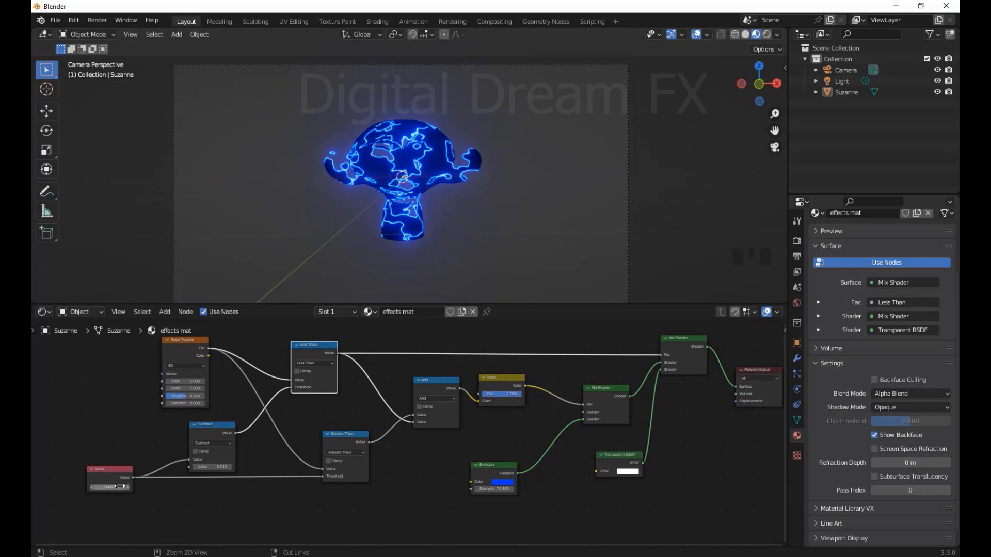
key("ctrl+z")
- Move the Value node farther from the other nodes and merge its two outgoing links through a shared reroute point
mouse_move(503, 230)
middle_mouse_down("shift")
mouse_move(473, 235)
mouse_move(512, 228)
middle_mouse_up("shift")
key("KP_0")
scroll(509, 245, "up", 3)
scroll(512, 221, "down", 1)
middle_click_drag(723, 475, 557, 418, "shift")
scroll(568, 465, "down", 3)
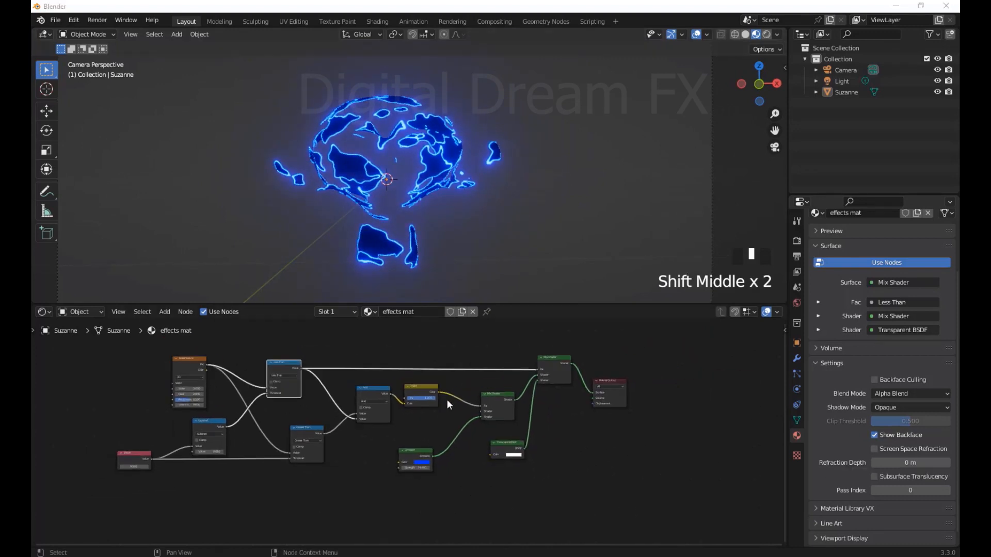
left_click_drag(245, 450, 161, 450)
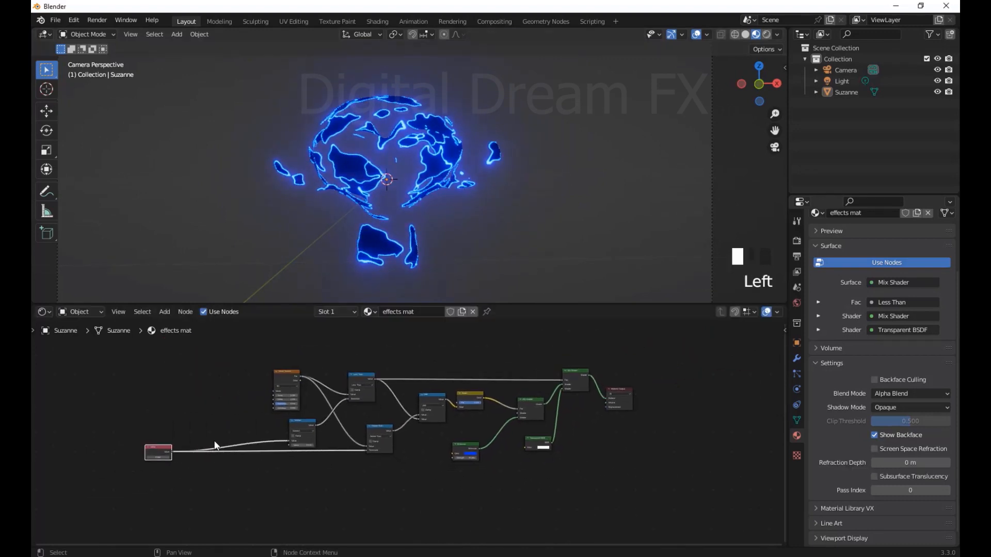
right_click_drag(221, 435, 221, 469, "shift")
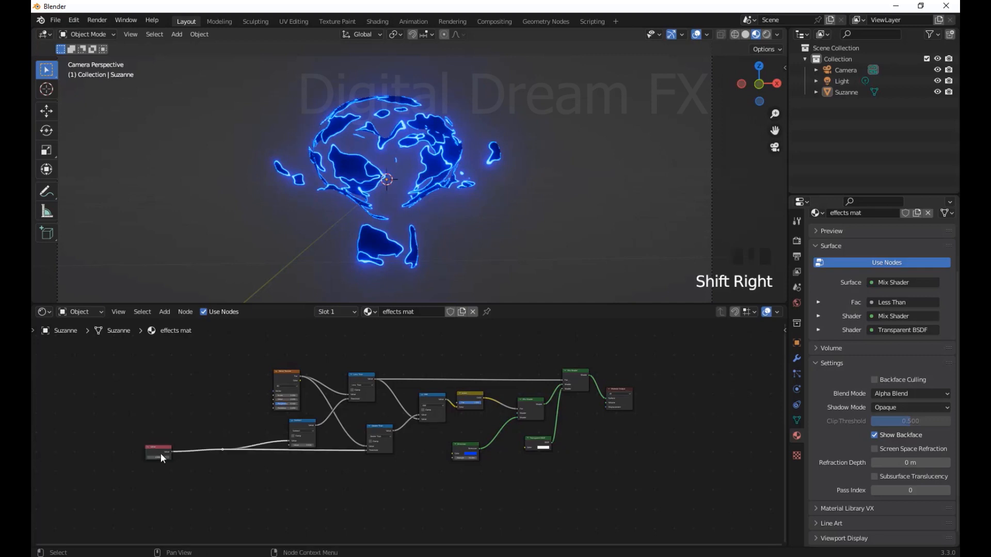
left_click_drag(159, 447, 140, 454)
- Move the Material Output node farther away from the last Mix Shader
scroll(434, 473, "down", 4)
middle_click_drag(578, 428, 488, 421)
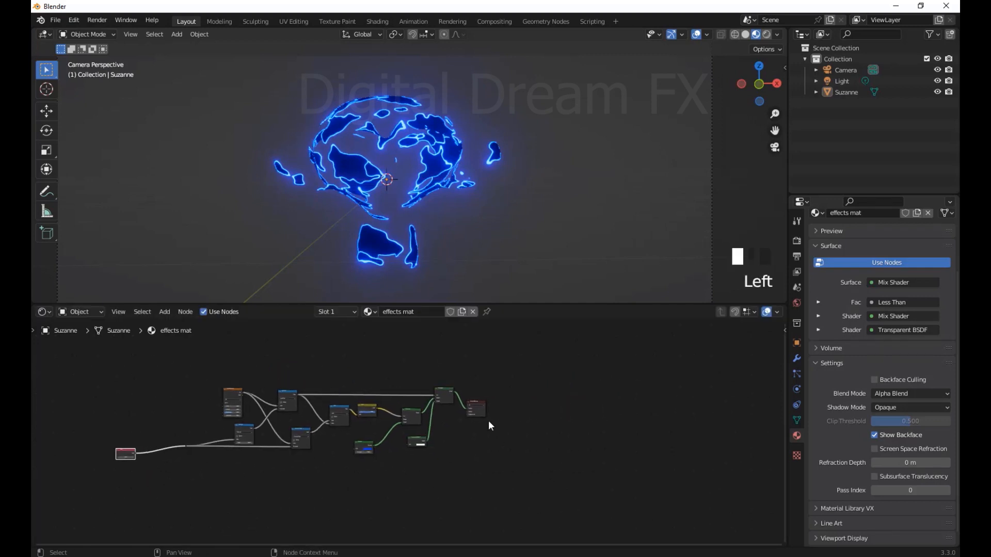
left_click_drag(482, 402, 519, 394)
- Try grouping the nodes between the Value and Material Output nodes without the reroute point, and undo the grouping
left_click_drag(211, 362, 464, 494)
middle_click_drag(464, 494, 518, 455)
scroll(518, 456, "up", 1)
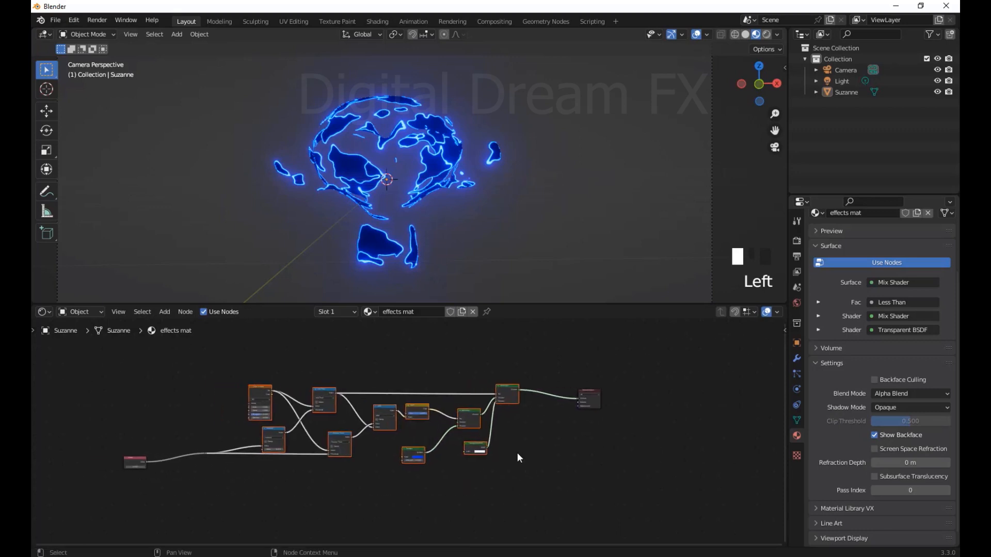
key("ctrl+g")
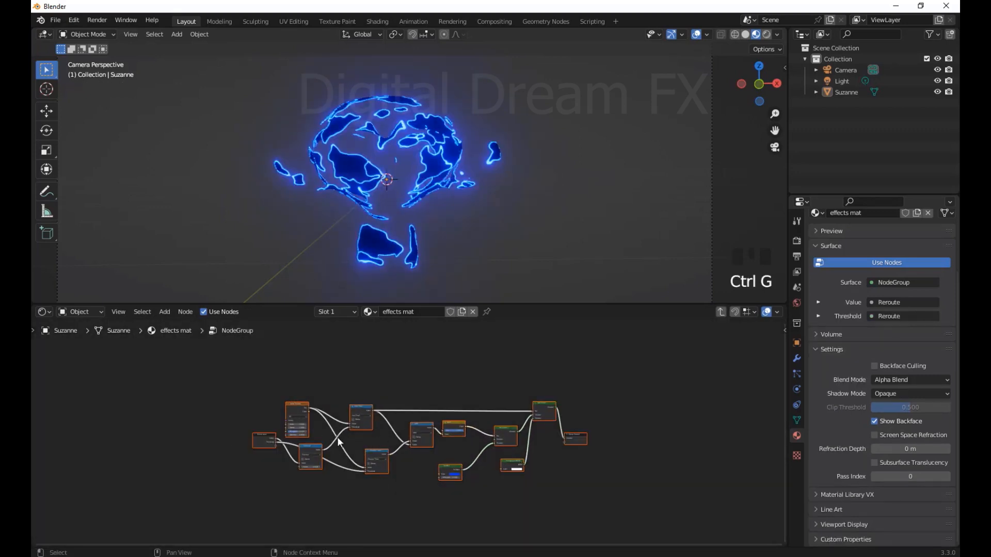
scroll(337, 437, "up", 4)
middle_click_drag(336, 437, 346, 426)
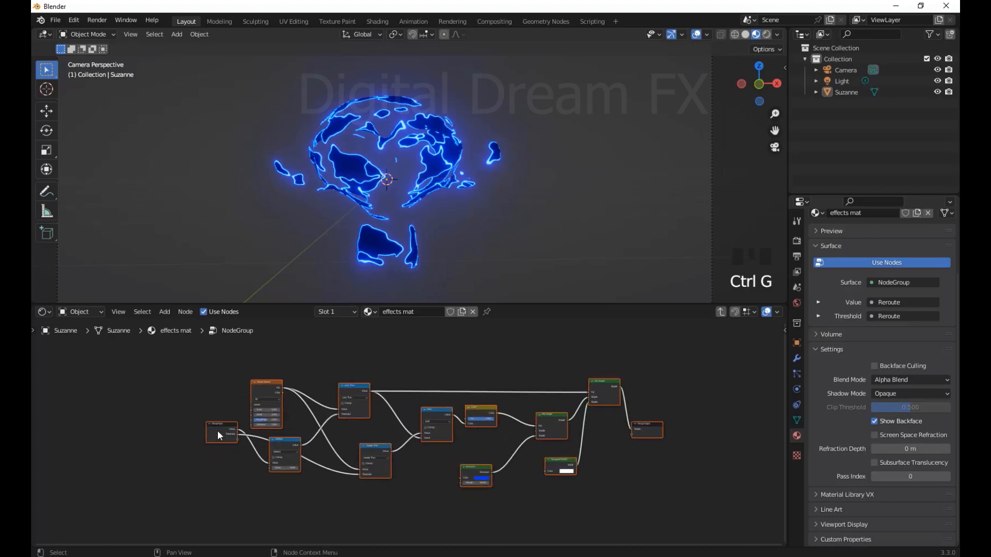
left_click_drag(216, 433, 212, 429)
scroll(169, 440, "up", 2)
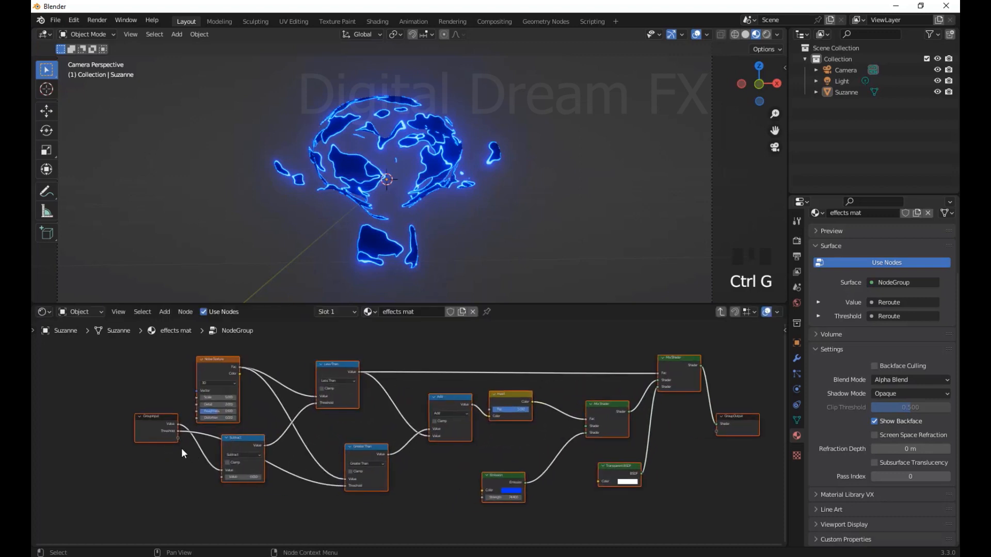
key("ctrl+z")
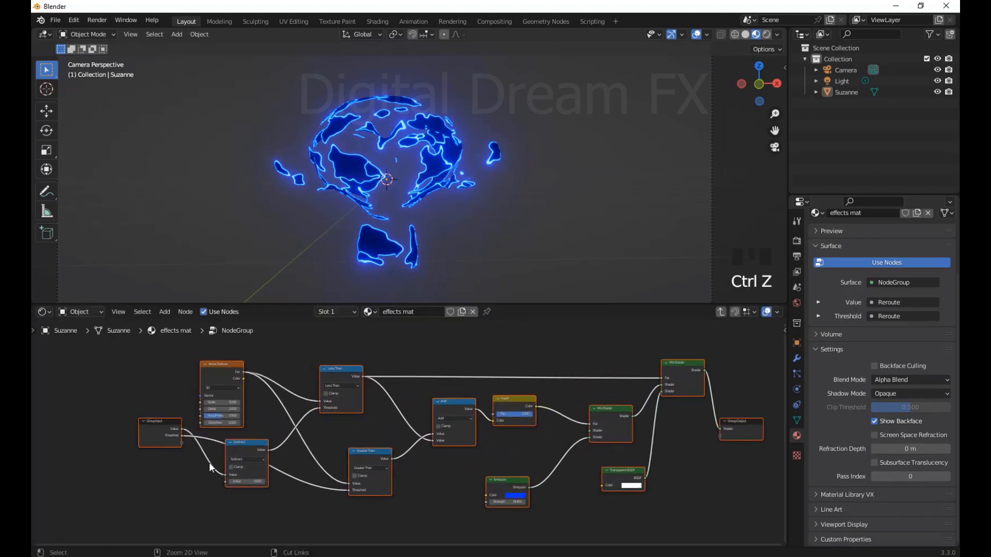
key("ctrl+z")
- Group all nodes between the Value and Material Output nodes, including the reroute point, into one node group
middle_click_drag(381, 466, 276, 490)
scroll(276, 490, "down", 1)
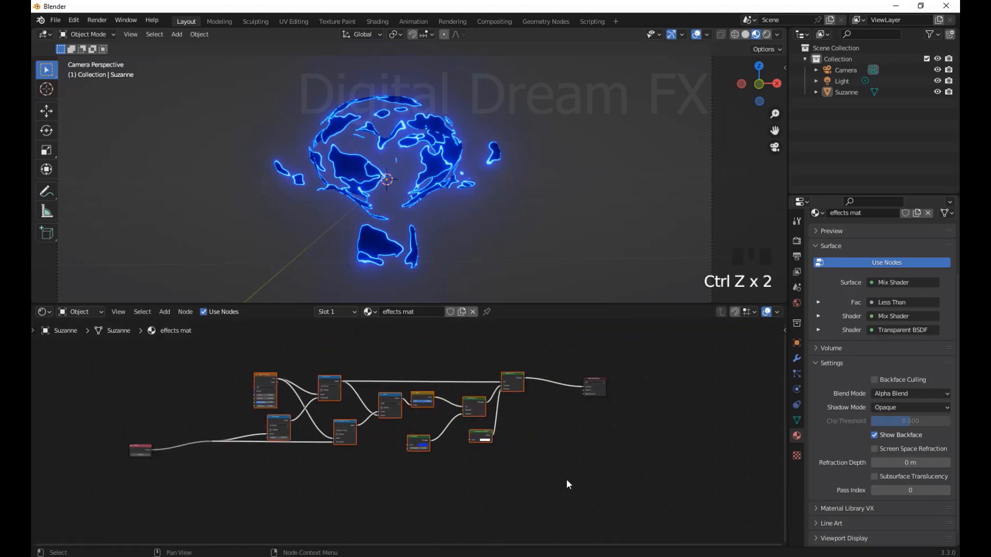
mouse_move(566, 500)
left_mouse_down()
mouse_move(316, 434)
mouse_move(218, 382)
mouse_move(199, 354)
left_mouse_up()
key("ctrl+g")
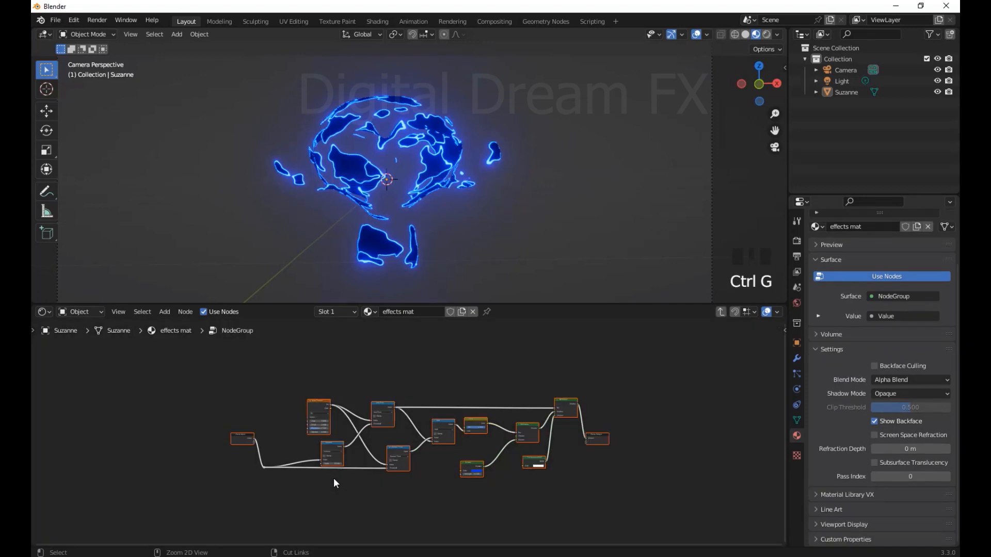
- Move the Group Output node farther away from the last Mix Shader inside the node group
scroll(330, 472, "up", 4)
middle_click_drag(350, 459, 300, 452, "shift")
scroll(394, 479, "up", 1)
mouse_move(506, 480)
middle_mouse_down("shift")
mouse_move(444, 482)
mouse_move(487, 482)
middle_mouse_up("shift")
left_click(488, 481)
left_click_drag(647, 434, 673, 425)
middle_click_drag(554, 481, 611, 483)
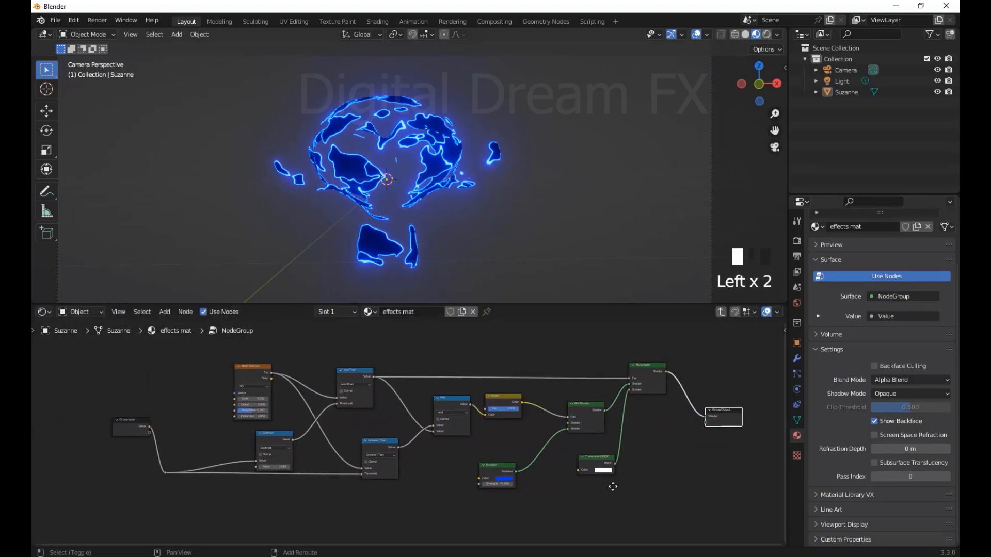
- Move the Group Input node lower, closer to the height of the reroute point, and frame the whole group
left_click_drag(132, 427, 120, 458)
scroll(181, 469, "up", 1)
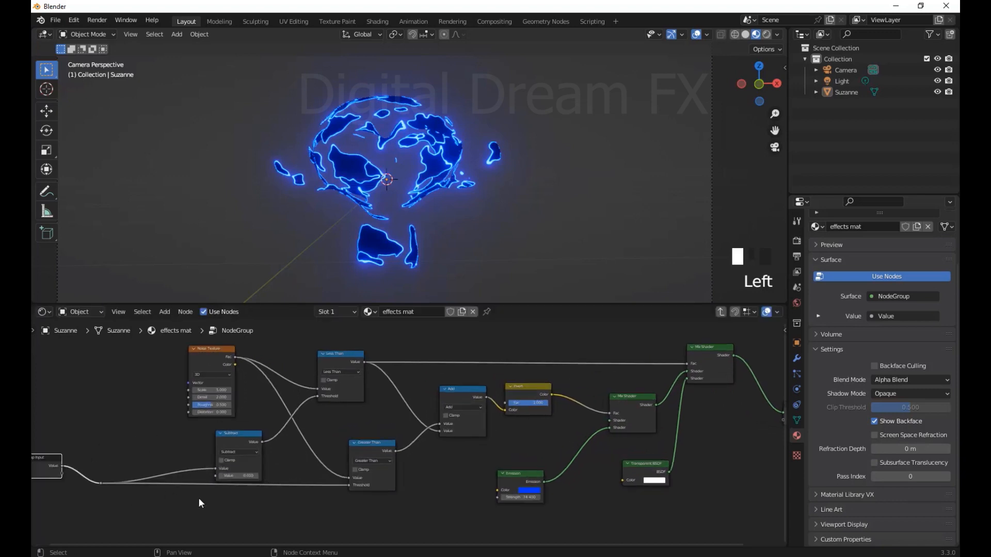
middle_click_drag(198, 497, 262, 494, "shift")
scroll(380, 455, "down", 1)
middle_click_drag(759, 460, 631, 490, "shift")
scroll(613, 472, "down", 4)
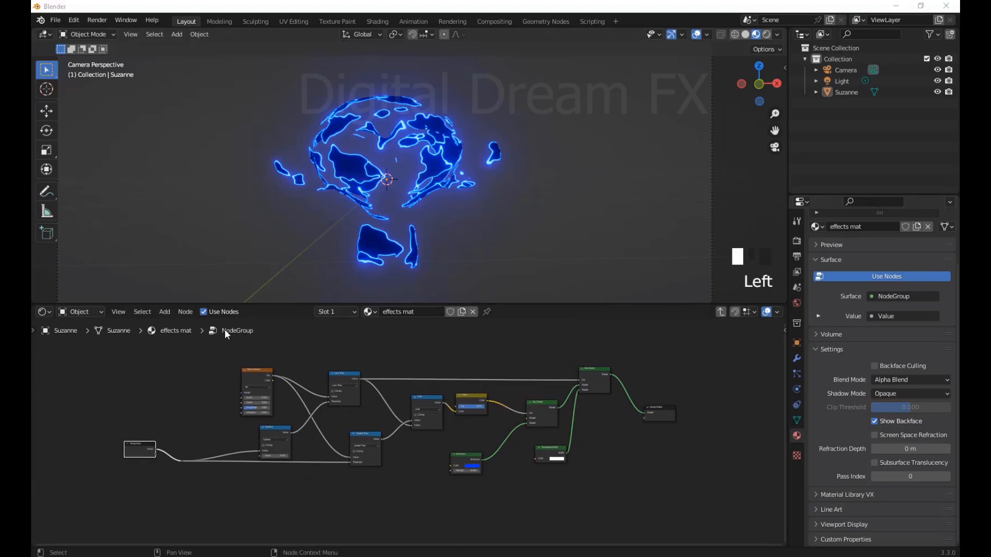
- Leave the node group and move the Value and Material Output nodes closer to the group node
left_click(720, 312)
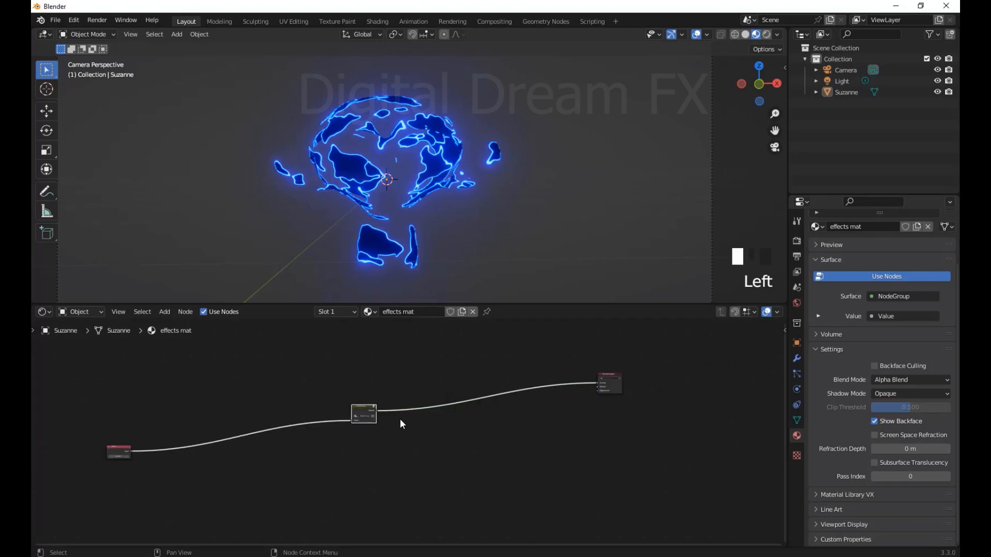
left_click_drag(172, 438, 344, 389)
scroll(410, 413, "up", 6)
middle_click_drag(692, 390, 560, 456)
left_click_drag(659, 405, 379, 416)
scroll(399, 480, "up", 4)
middle_click_drag(401, 488, 645, 432)
scroll(557, 456, "up", 3)
scroll(556, 458, "up", 2)
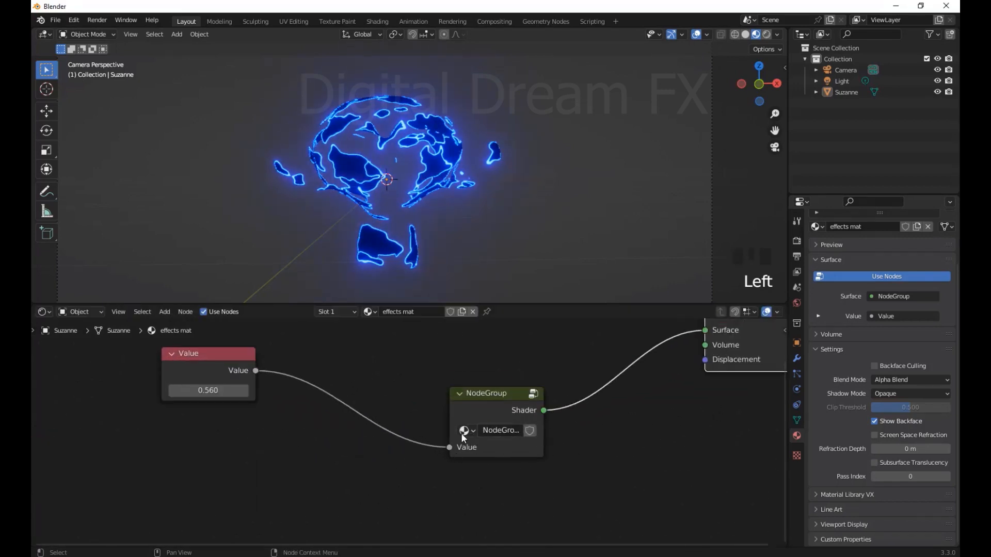
left_click(464, 431)
left_click(496, 290)
scroll(407, 451, "down", 2)
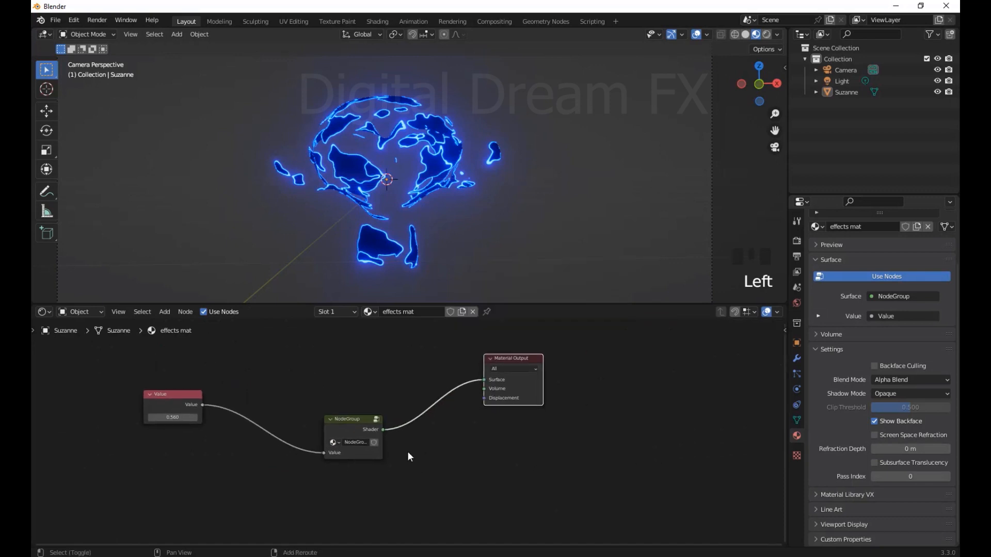
- Reopen the node group for editing and shift the Group Input node slightly away from the Subtract node
key("Tab")
scroll(551, 430, "down", 3)
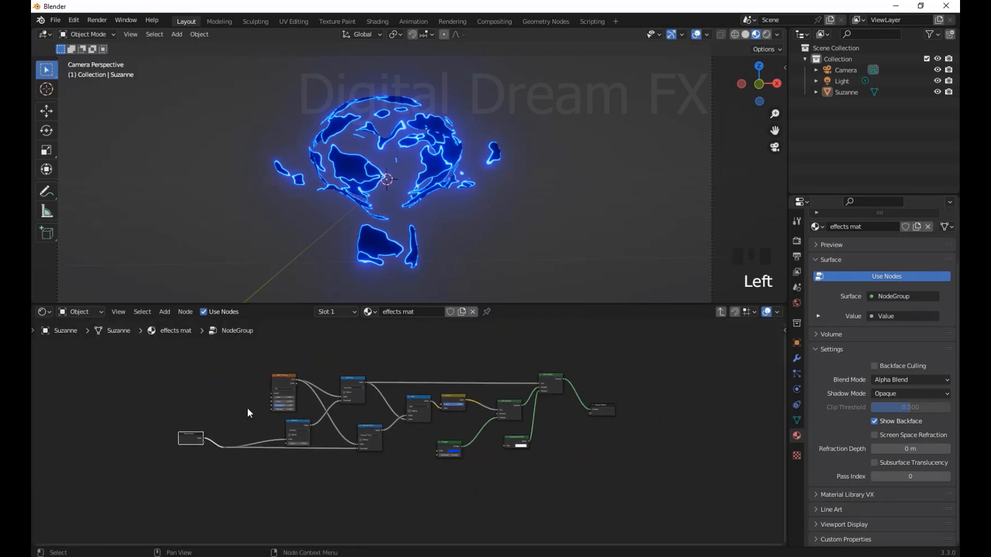
scroll(553, 469, "up", 1)
middle_click_drag(621, 471, 616, 478, "shift")
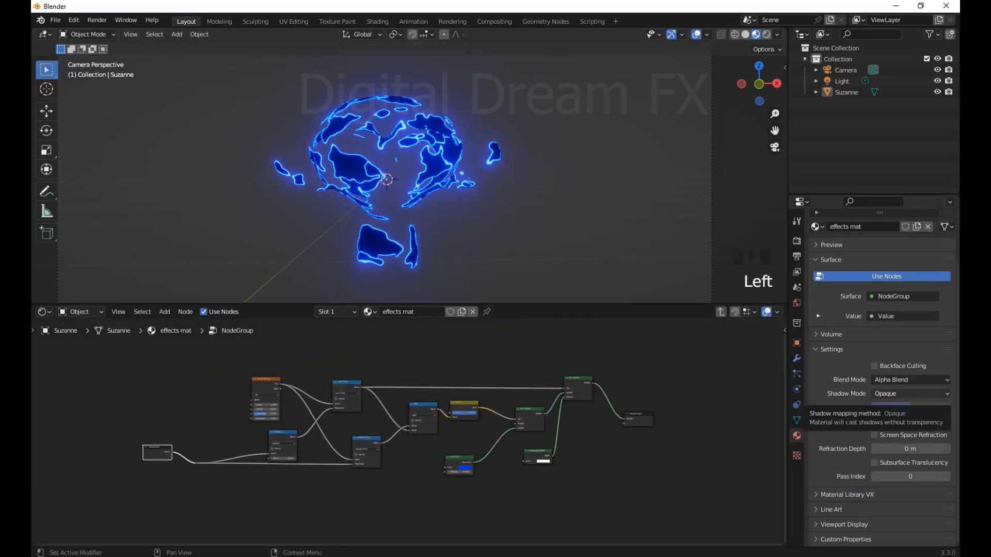
scroll(226, 413, "up", 1)
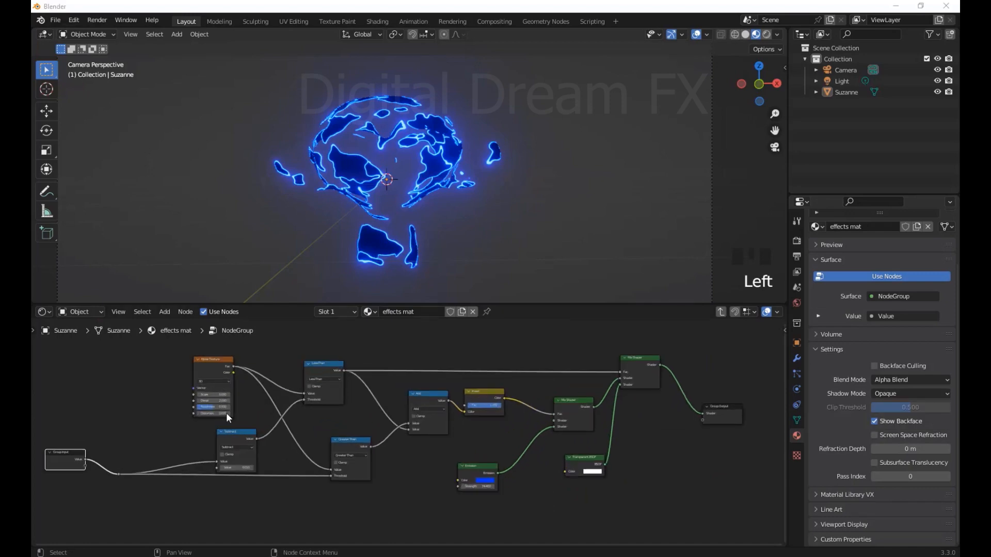
scroll(348, 429, "up", 1)
scroll(119, 447, "up", 1)
left_click_drag(120, 447, 99, 436)
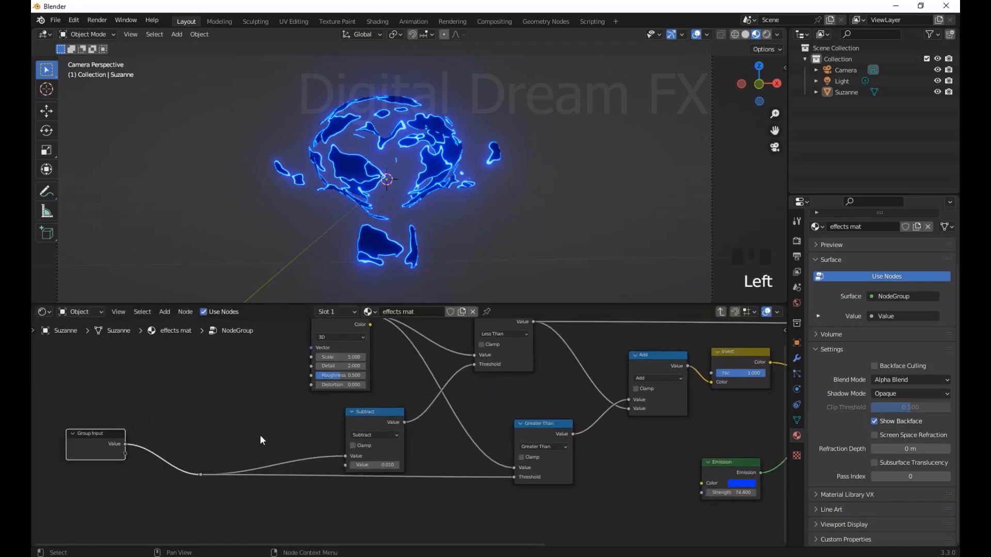
- Expose the Noise Texture's Scale as an additional input of the node group
middle_click_drag(274, 429, 273, 446)
left_click_drag(340, 374, 105, 444)
key("ctrl+z")
scroll(257, 425, "down", 1)
middle_click_drag(269, 432, 323, 501)
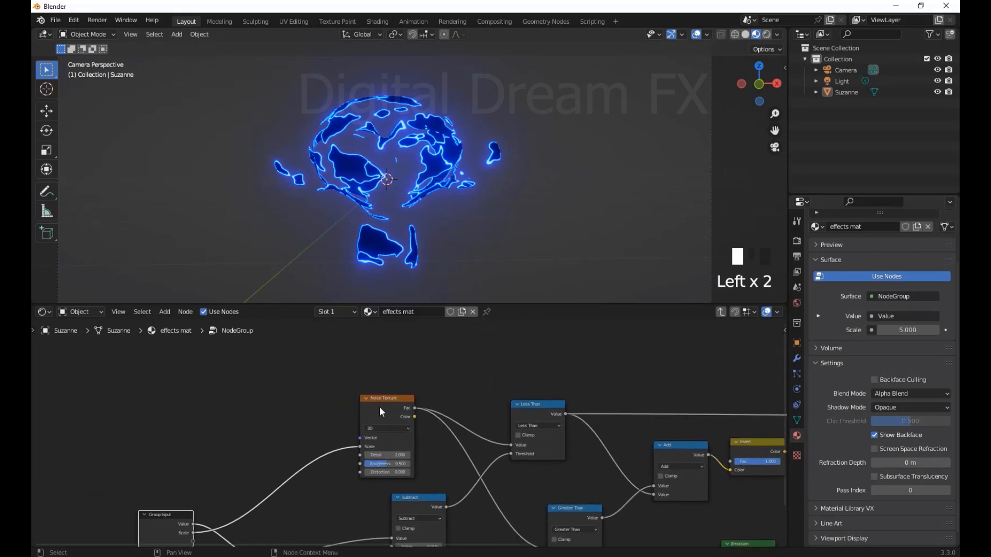
- Add linked Texture Coordinate and Mapping nodes to the Noise Texture and place them well ahead of it
left_click_drag(381, 412, 377, 400)
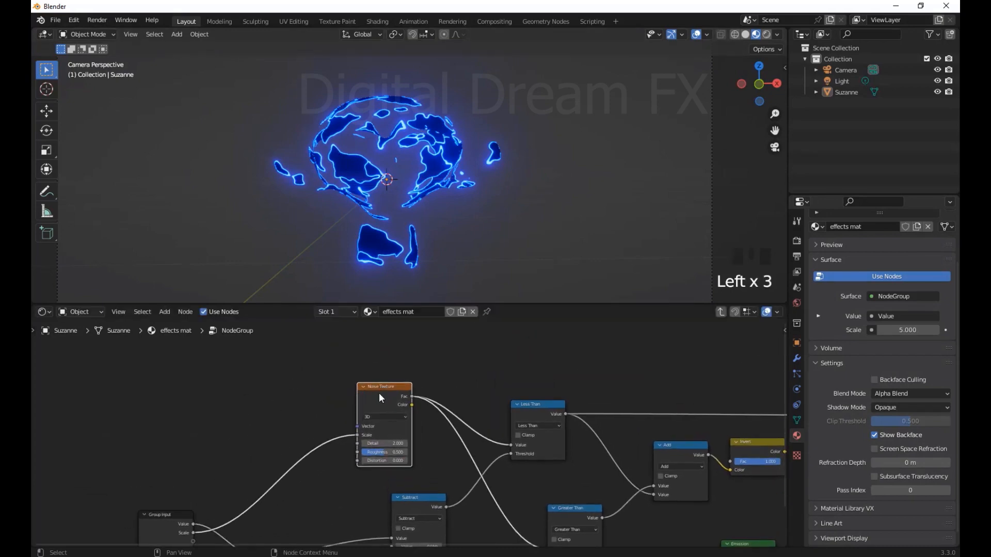
key("ctrl+shift+t")
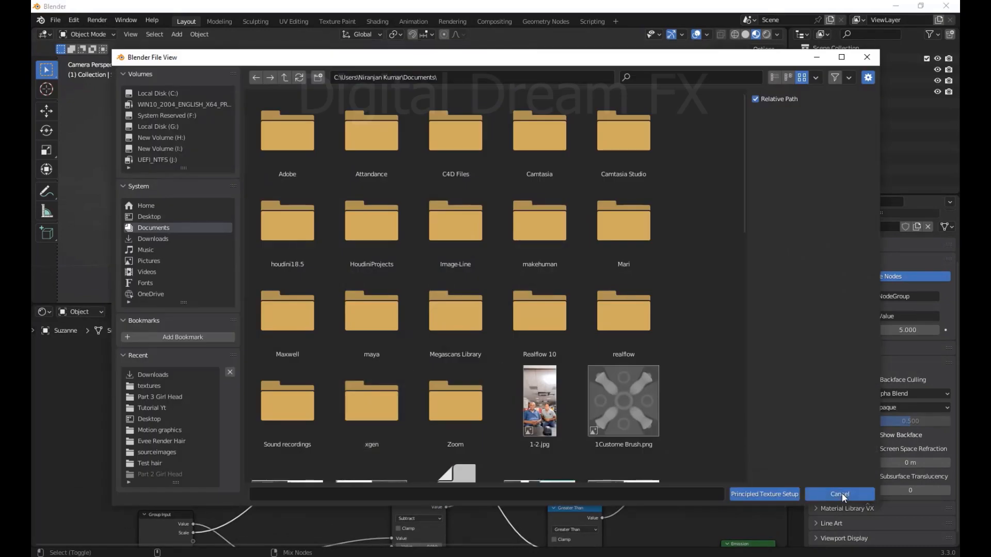
left_click(840, 496)
left_click(374, 398)
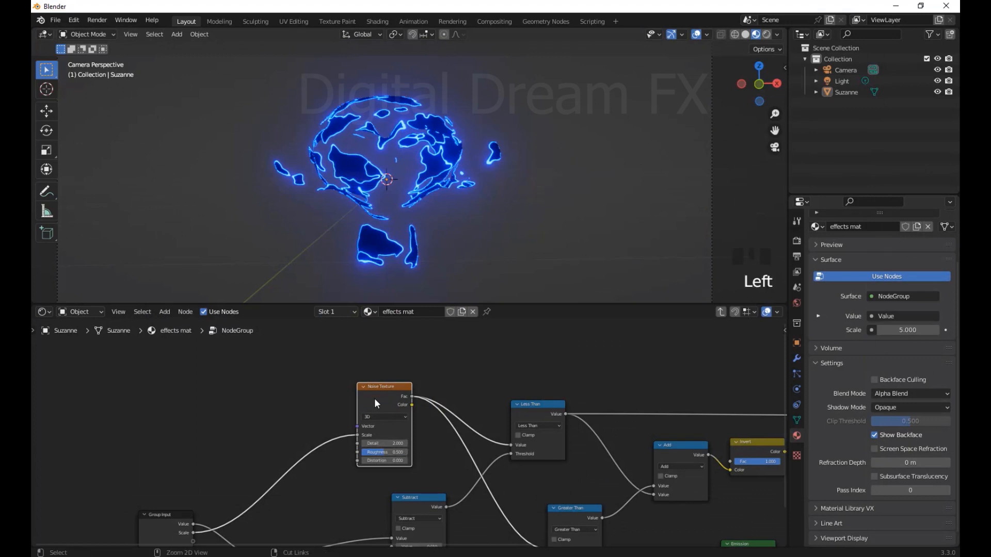
key("ctrl+t")
left_click_drag(235, 405, 106, 364)
scroll(413, 414, "down", 4)
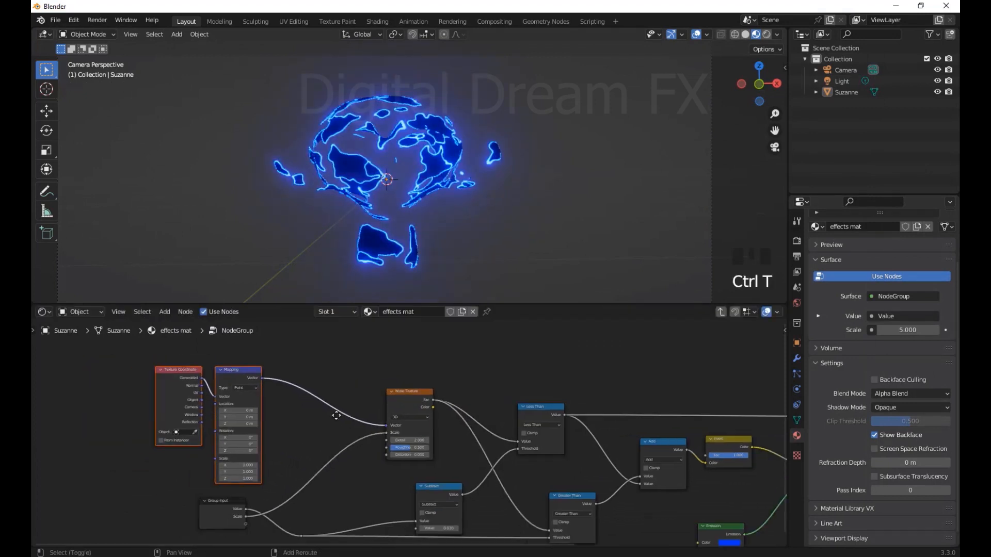
- Check in the add-on preferences whether Node Wrangler is enabled, searching for "nod"
left_click(73, 21)
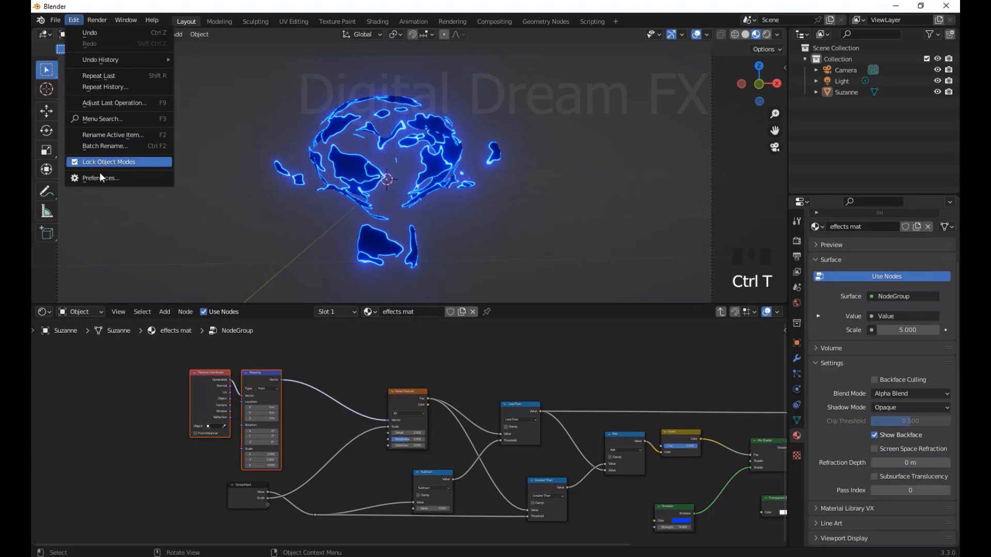
left_click(99, 178)
left_click_drag(258, 29, 350, 61)
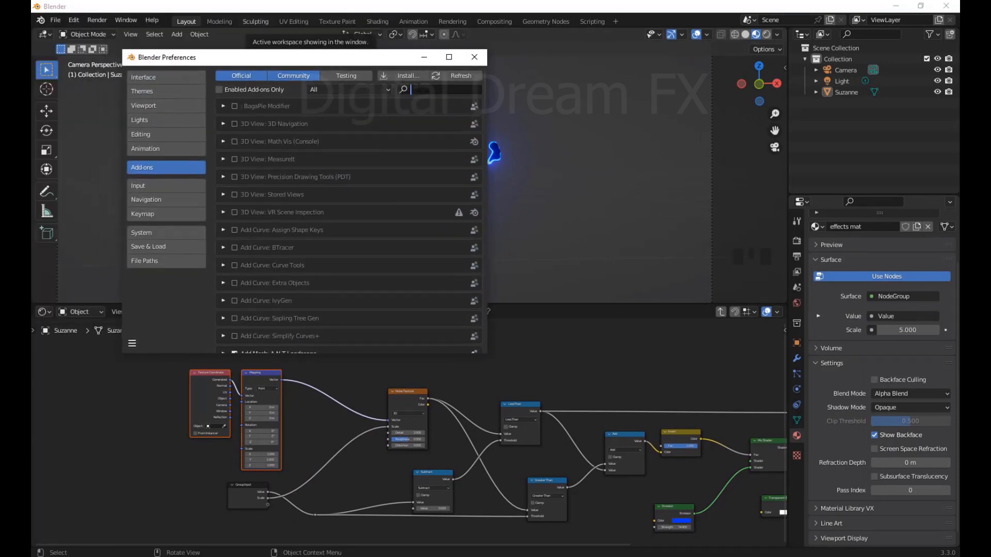
type("nod")
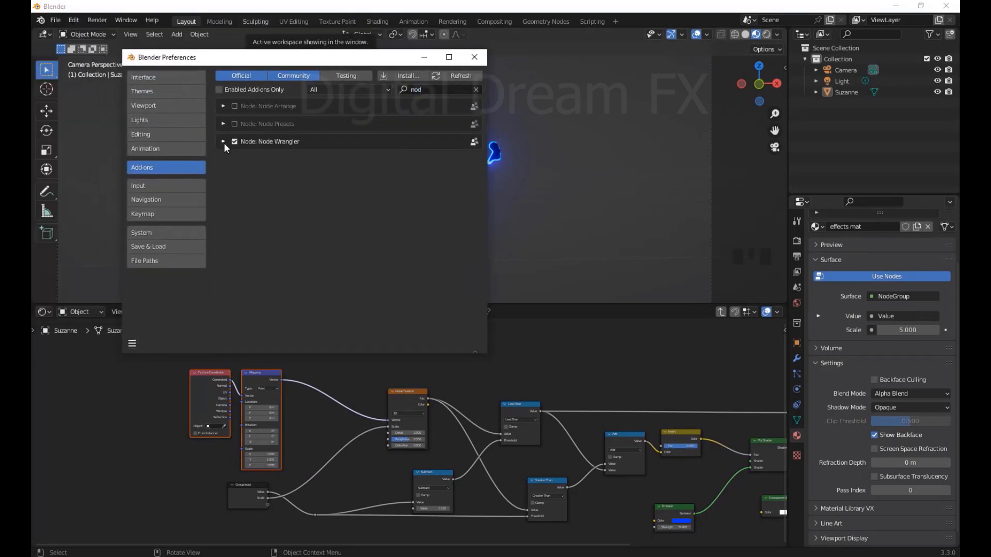
left_click(223, 142)
left_click(223, 143)
left_click(476, 89)
left_click(474, 56)
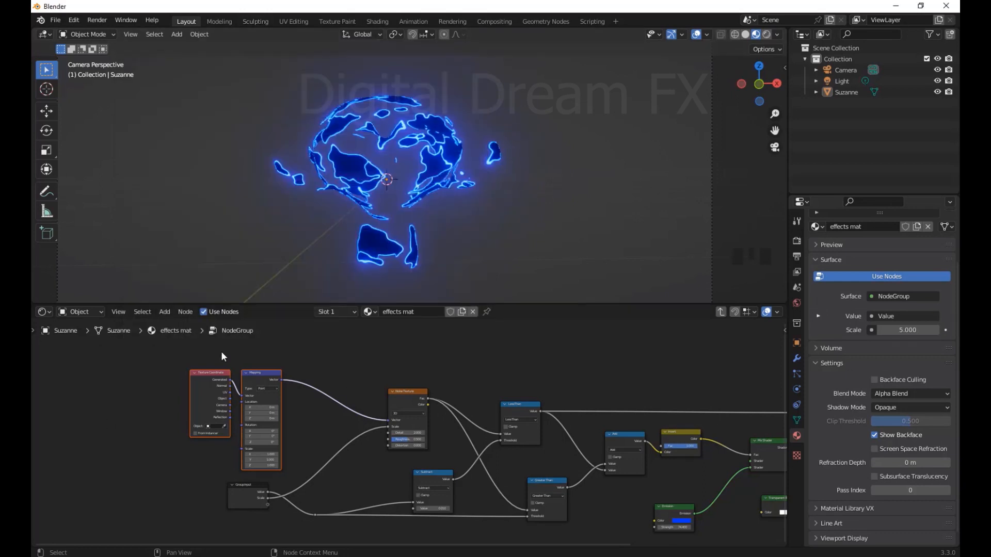
- Feed the Mapping node's Vector from the Object output of Texture Coordinate and space the two nodes apart
left_click_drag(168, 347, 237, 357)
scroll(336, 417, "down", 2)
middle_click_drag(326, 409, 269, 378, "shift")
scroll(351, 423, "up", 4)
middle_click_drag(316, 425, 496, 492, "shift")
scroll(438, 485, "up", 2)
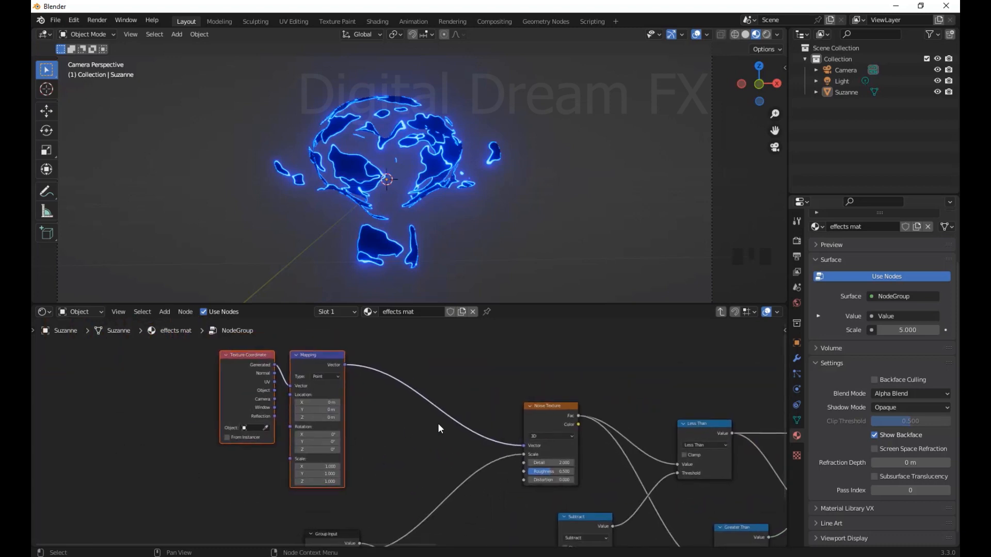
left_click_drag(243, 362, 183, 365)
mouse_move(409, 411)
middle_mouse_down()
mouse_move(422, 408)
mouse_move(404, 397)
middle_mouse_up()
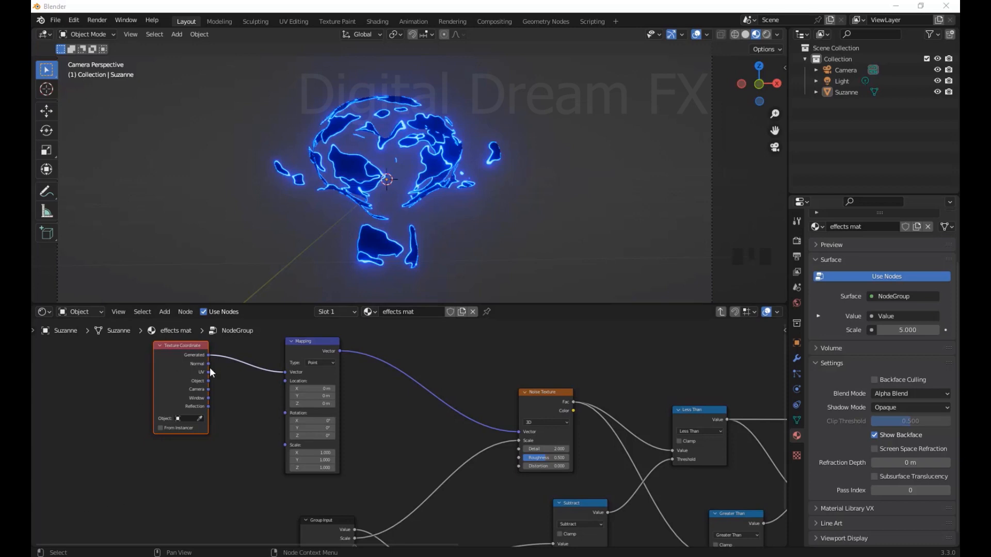
left_click_drag(206, 382, 285, 372)
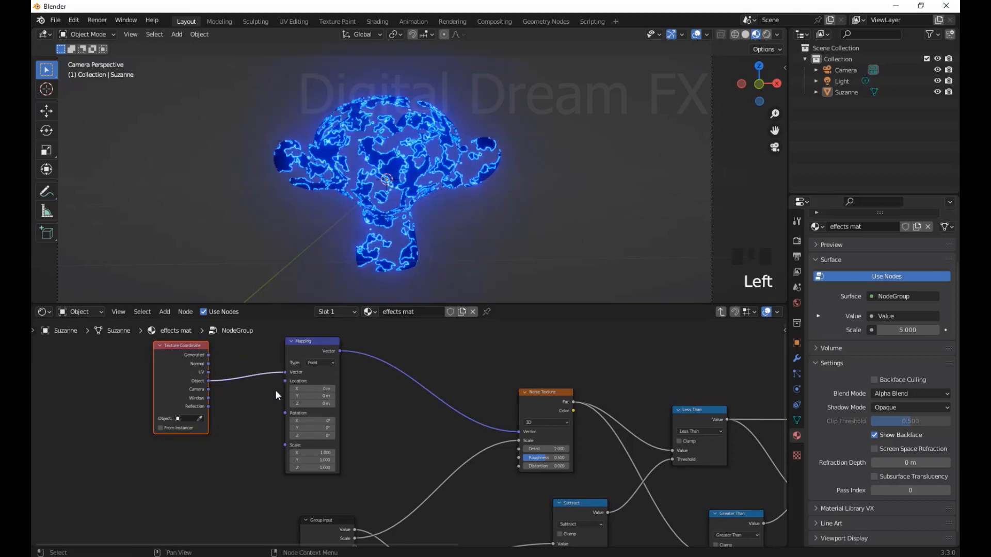
left_click_drag(205, 348, 180, 365)
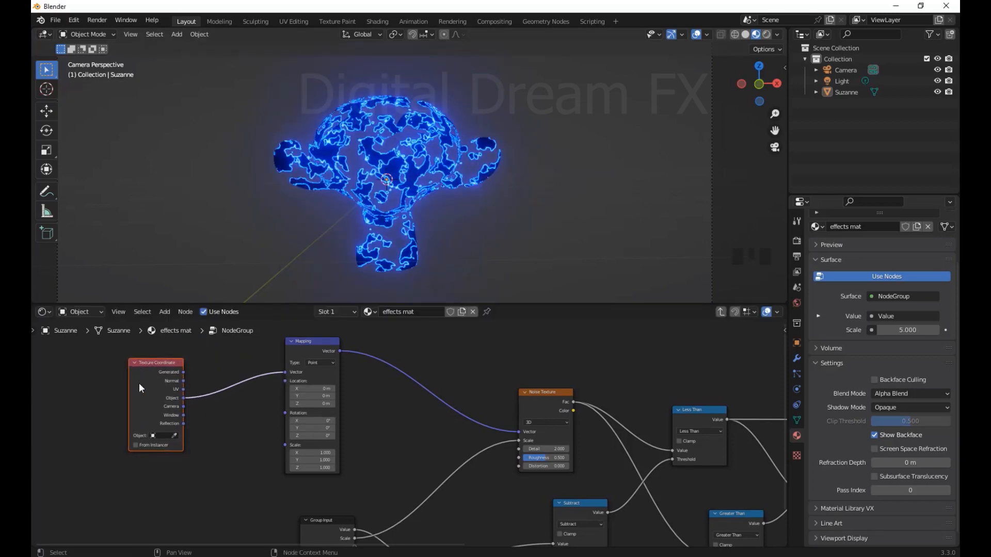
left_click_drag(320, 366, 311, 340)
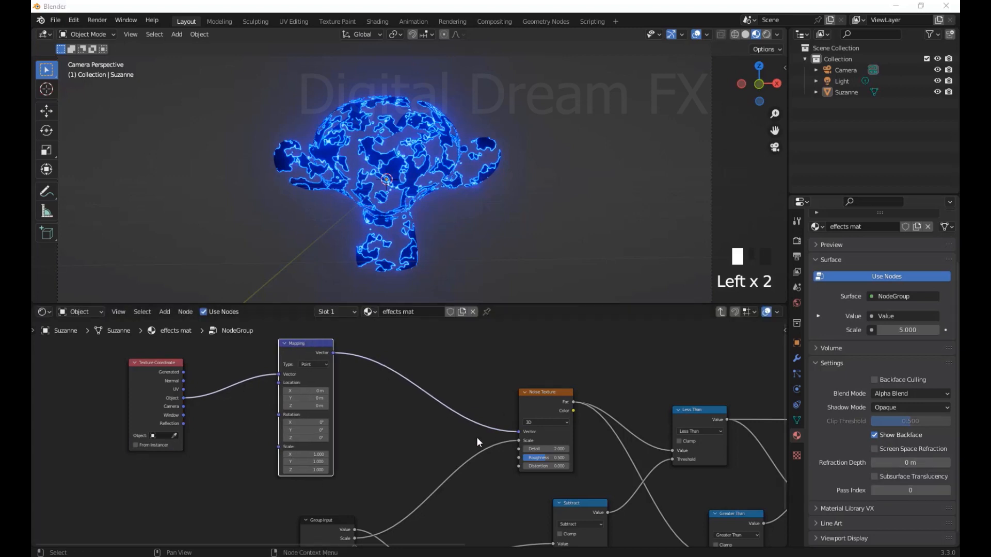
- Move the Emission node below the Greater Than node, away from the Mix Shader it feeds
scroll(412, 466, "down", 5)
middle_click_drag(428, 474, 297, 397)
scroll(565, 483, "up", 2)
middle_click_drag(558, 484, 510, 492)
middle_click_drag(653, 490, 773, 472)
middle_click_drag(652, 439, 629, 447)
scroll(675, 490, "up", 4)
middle_click_drag(782, 463, 556, 492)
scroll(556, 492, "up", 2)
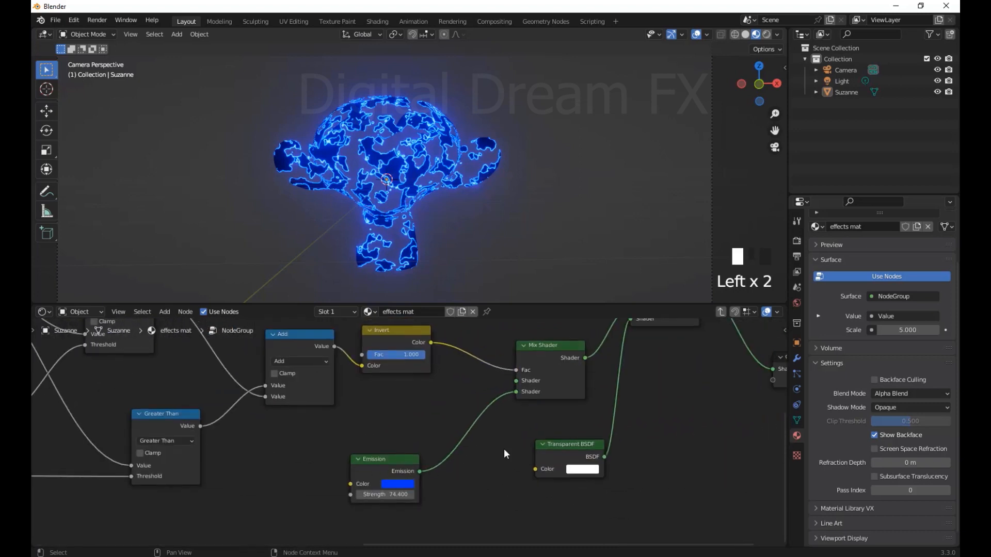
scroll(516, 475, "down", 2)
left_click_drag(610, 442, 449, 477)
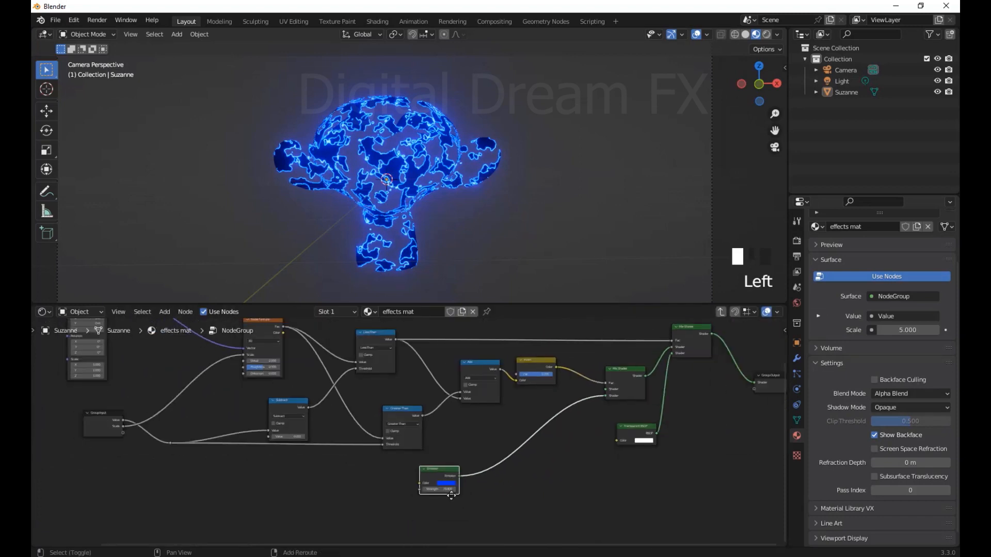
scroll(337, 469, "up", 2)
middle_click_drag(337, 469, 337, 481)
- Expose the Emission node's Color as a group input and move the Group Input node lower
left_click_drag(204, 398, 175, 439)
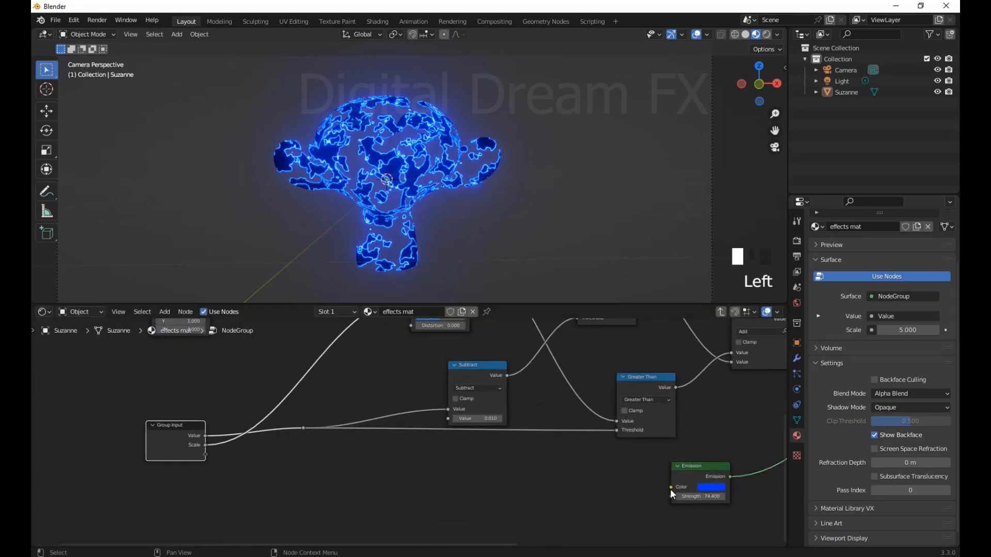
left_click_drag(671, 487, 183, 480)
scroll(330, 413, "down", 3)
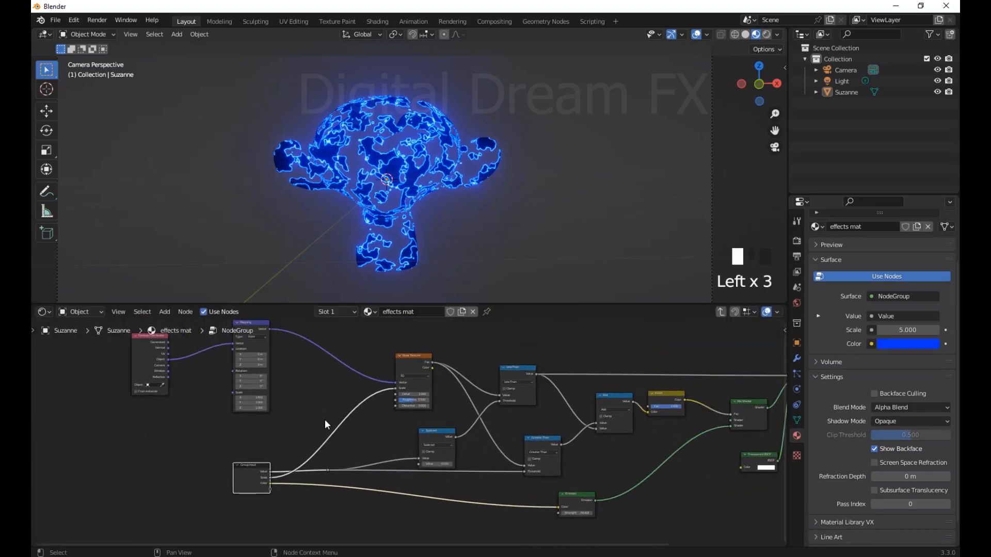
middle_click_drag(326, 425, 274, 413)
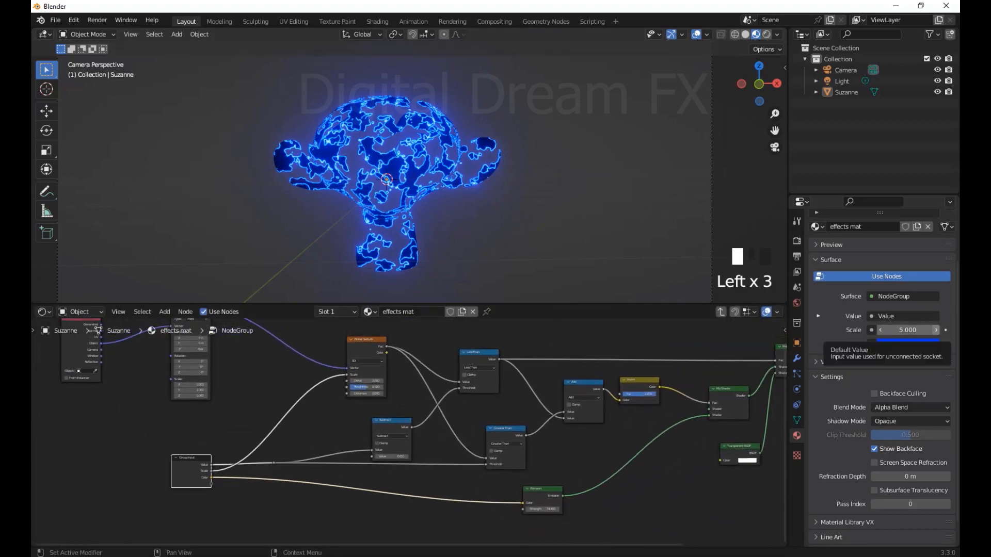
middle_click_drag(624, 418, 651, 432)
left_click_drag(225, 482, 202, 493)
scroll(310, 439, "up", 2)
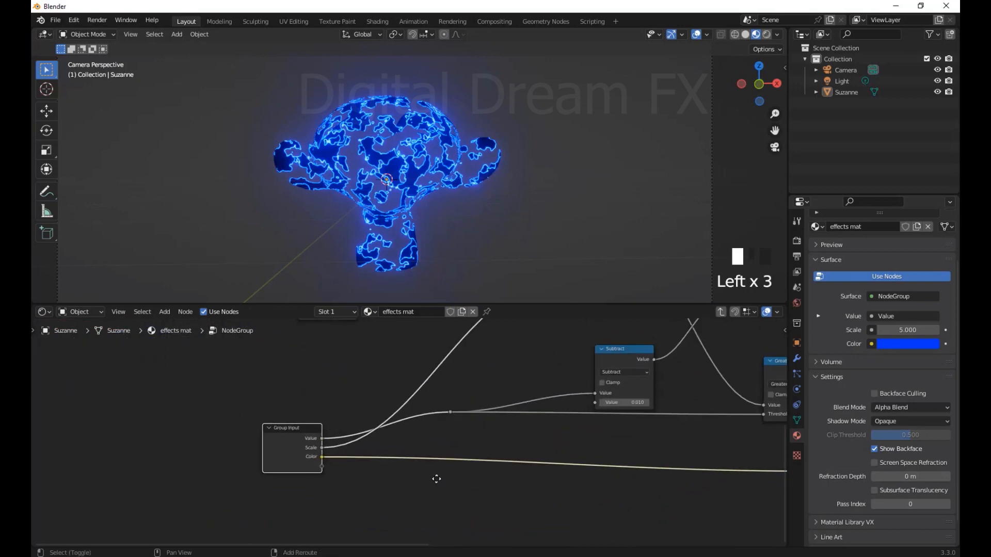
- Rename the group inputs Value, Scale and Color to Transition, Scale Noise and Color Emission
middle_click_drag(437, 479, 245, 523)
key("n")
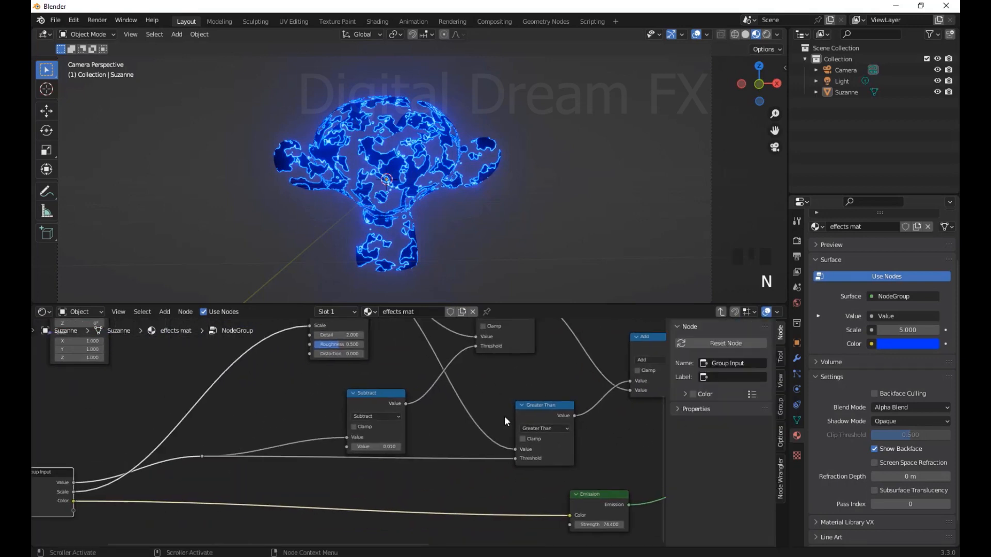
middle_click_drag(507, 419, 736, 426)
left_click(782, 410)
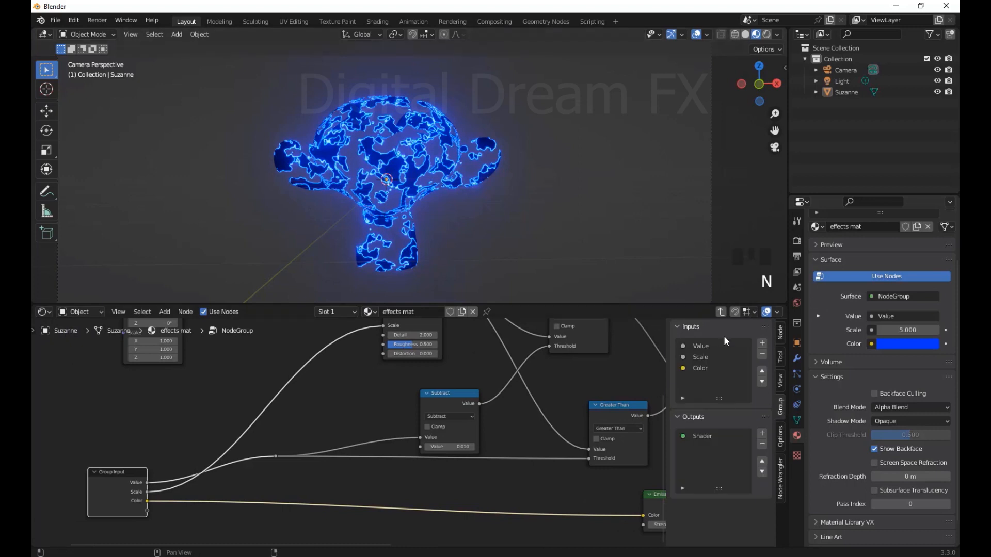
scroll(325, 405, "left", 1, "ctrl")
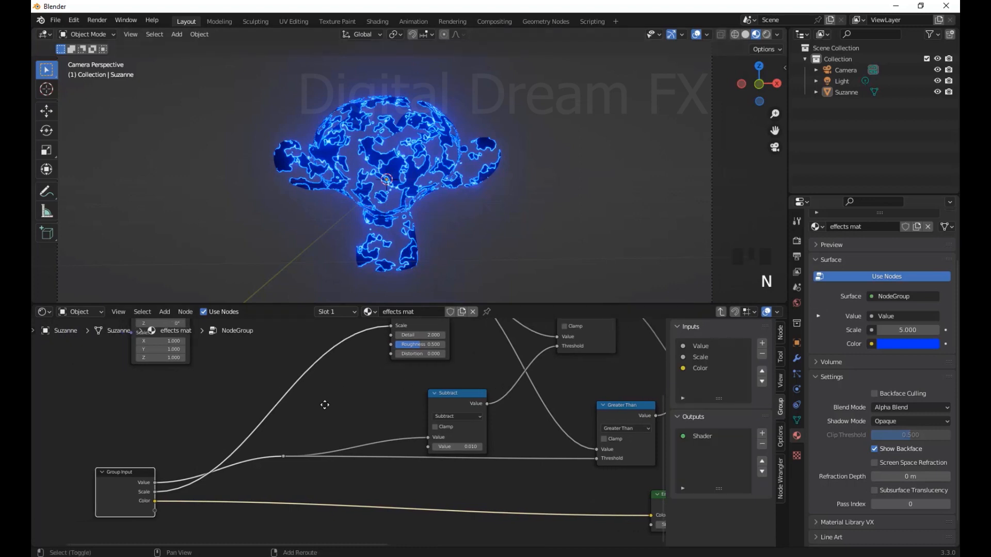
double_click(706, 346)
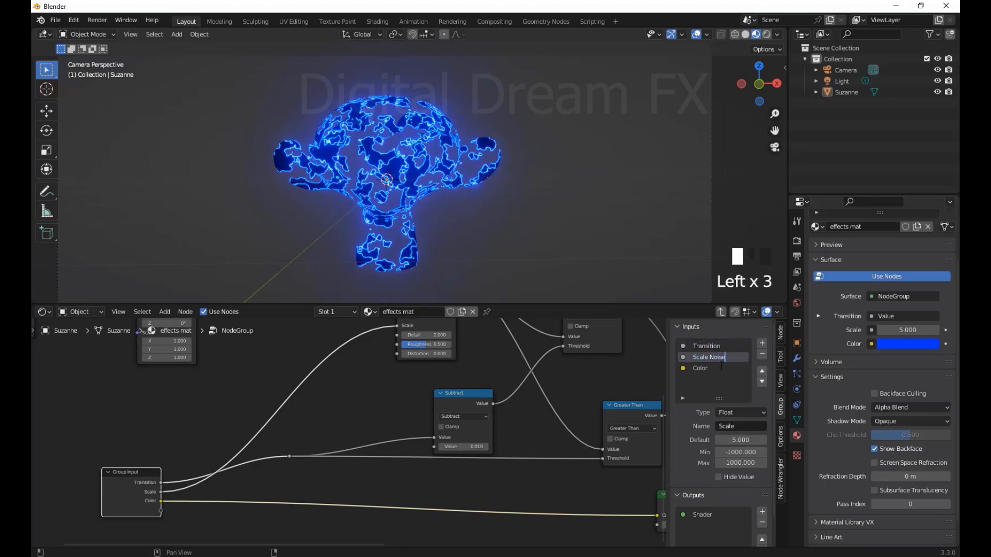
key("Return")
double_click(710, 370)
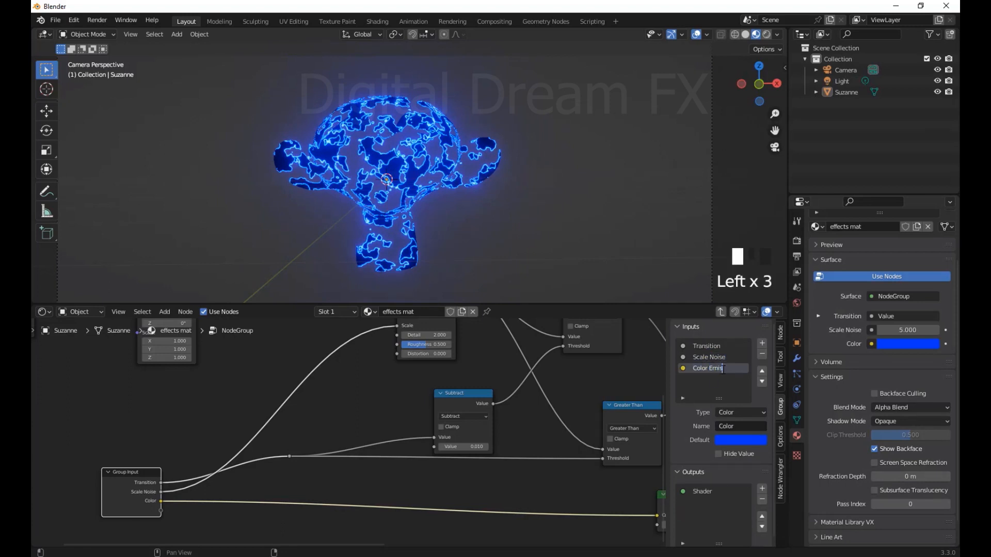
key("Return")
- Review the links from Group Input through the noise, math and shader nodes inside the node group
scroll(536, 420, "down", 4)
middle_click_drag(518, 411, 500, 424, "shift")
middle_click_drag(430, 414, 262, 413, "shift")
scroll(242, 398, "down", 1)
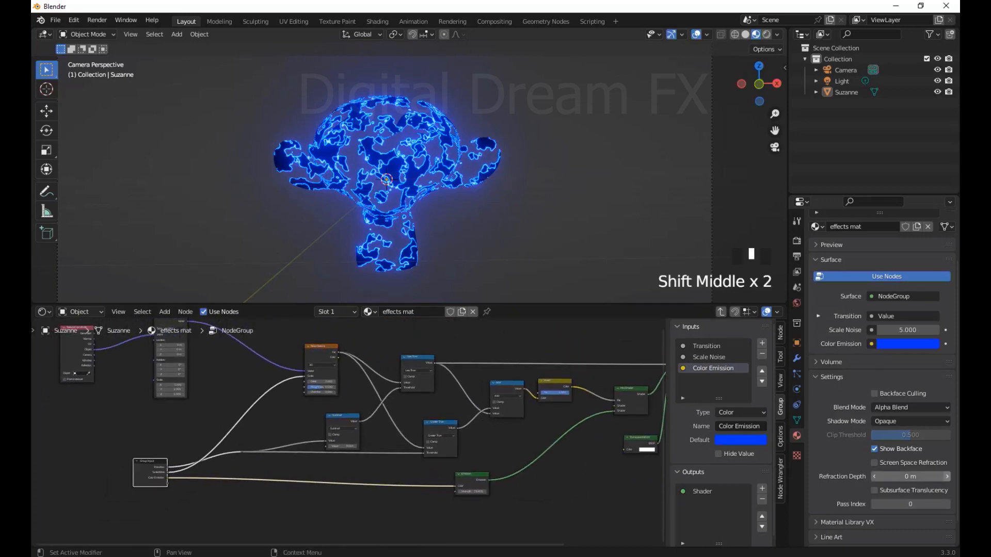
scroll(315, 361, "up", 5)
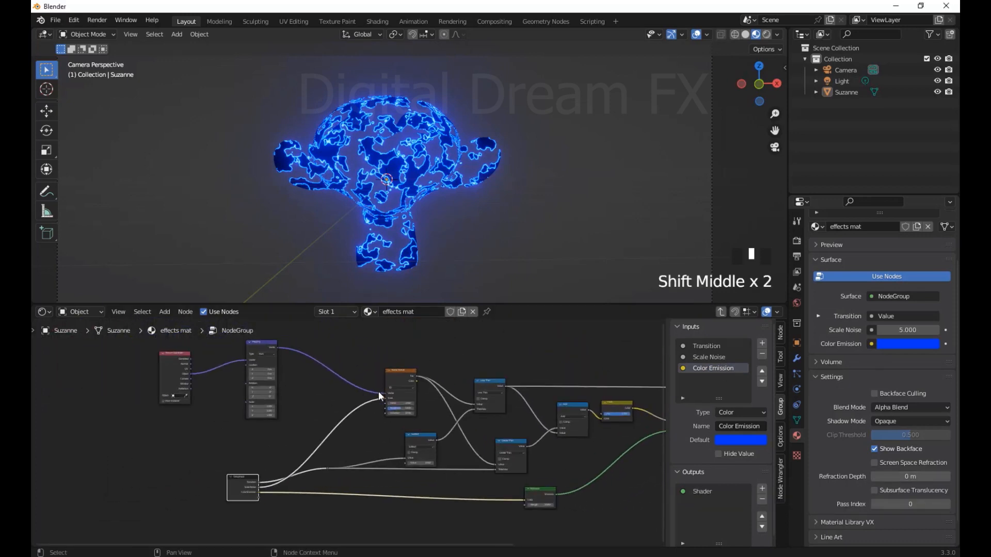
mouse_move(340, 436)
left_mouse_down()
mouse_move(316, 436)
mouse_move(343, 436)
left_mouse_up()
key("ctrl+z")
scroll(427, 432, "down", 9)
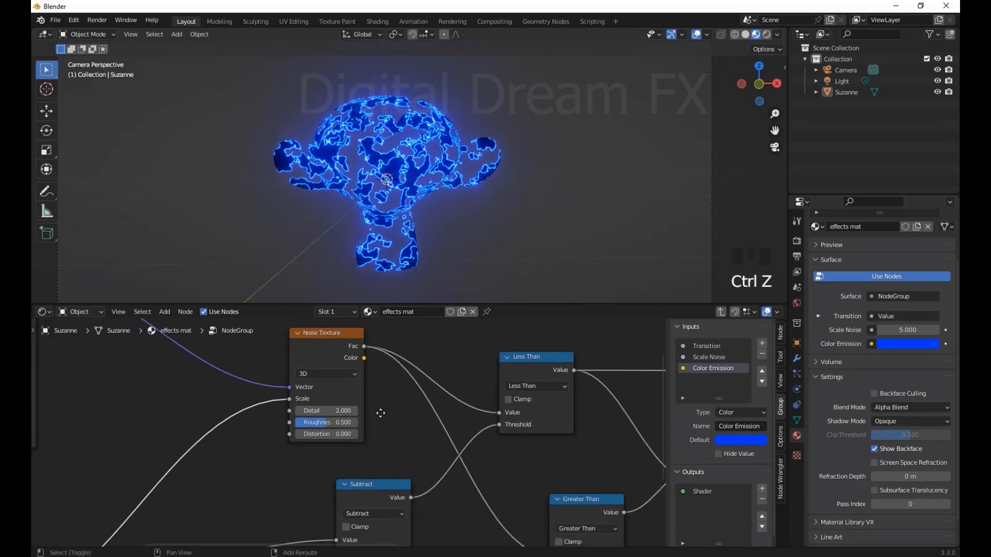
middle_click_drag(193, 433, 549, 429)
scroll(412, 413, "up", 3)
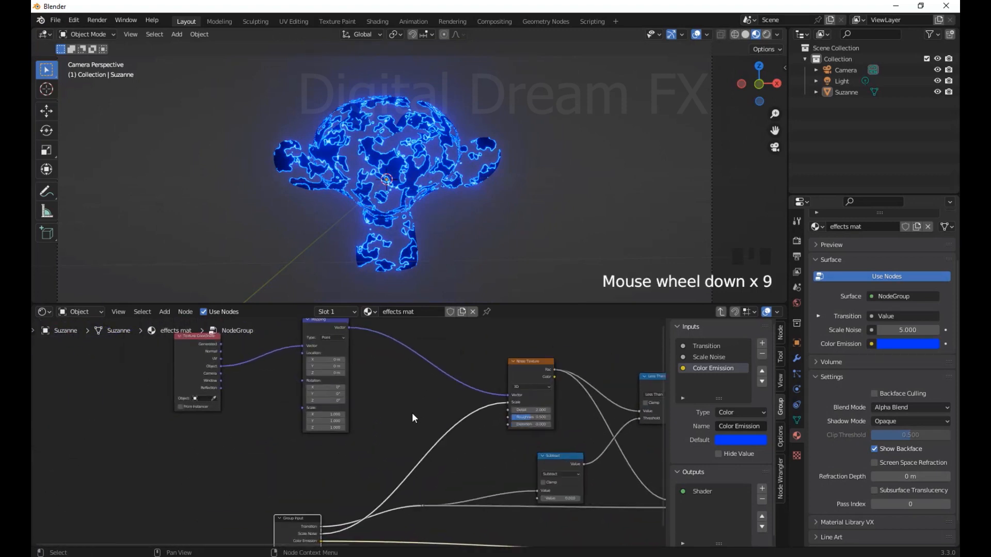
middle_click_drag(412, 413, 327, 392)
scroll(343, 446, "down", 2)
middle_click_drag(343, 446, 309, 378)
scroll(346, 433, "up", 2)
middle_click_drag(467, 425, 409, 435, "shift")
middle_click_drag(237, 463, 300, 468, "shift")
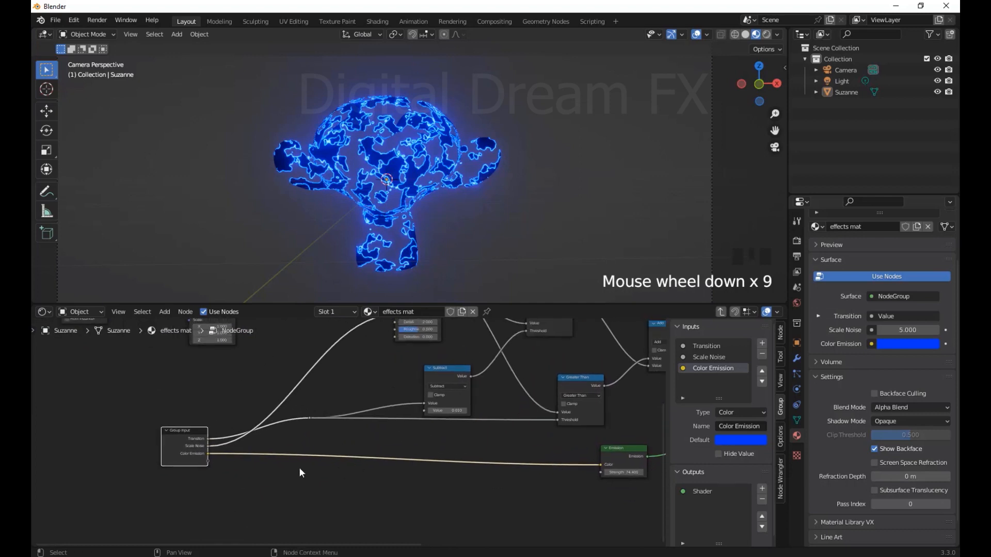
middle_click_drag(419, 425, 321, 472, "shift")
scroll(442, 445, "down", 1)
middle_click_drag(446, 448, 406, 455, "shift")
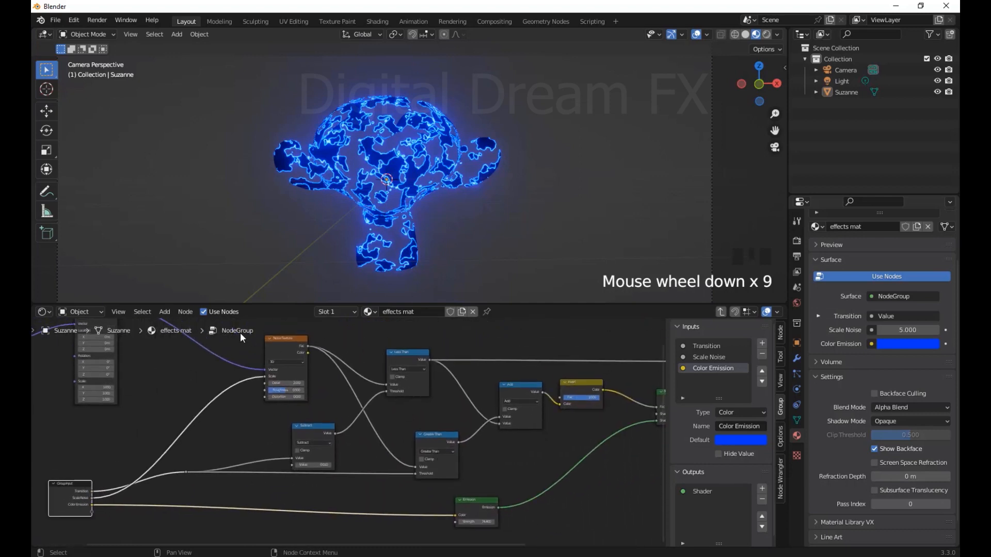
middle_click_drag(506, 412, 533, 429, "shift")
scroll(440, 394, "down", 2)
scroll(537, 420, "down", 4)
- Hide the node editor's sidebar and return to the main material tree to show the group node's renamed inputs
key("n")
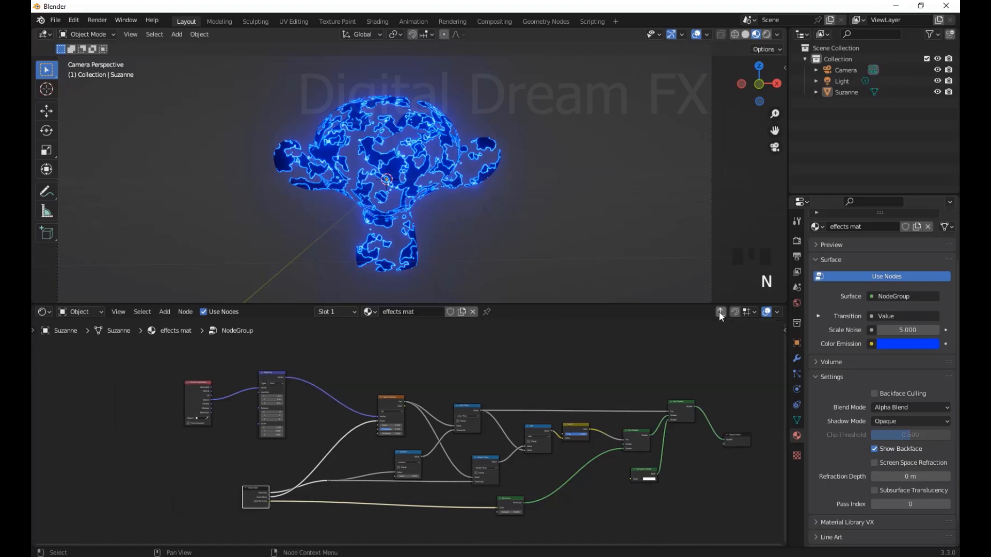
left_click(721, 311)
scroll(420, 439, "up", 6)
middle_click_drag(420, 439, 569, 450, "shift")
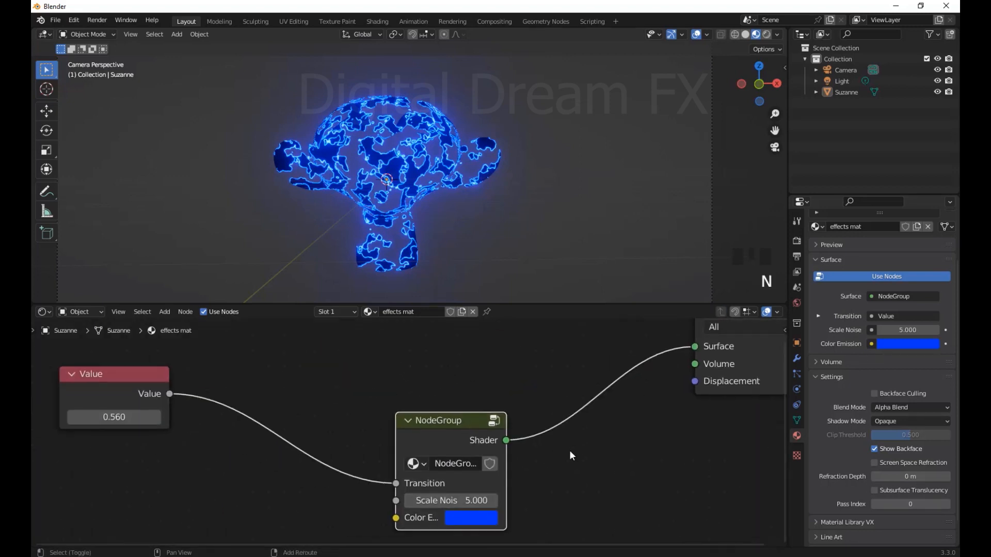
- Move the NodeGroup node slightly upward, try a different Scale Noise value on it, and undo that value change
left_click_drag(457, 422, 452, 400)
middle_click_drag(535, 479, 541, 480, "shift")
mouse_move(467, 479)
left_mouse_down()
mouse_move(510, 479)
mouse_move(458, 479)
left_mouse_up()
key("ctrl+z")
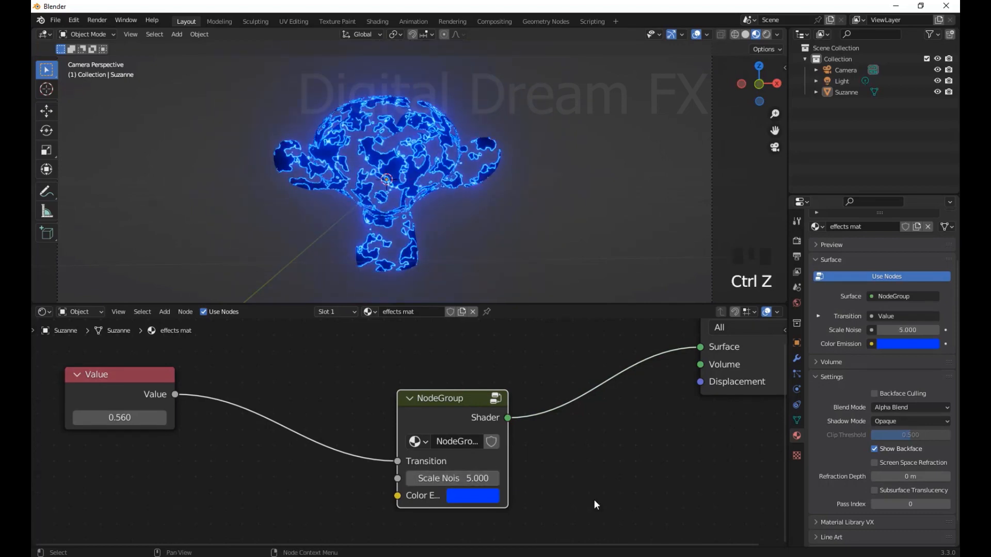
- Change the NodeGroup's emission color to a lighter azure blue
left_click(477, 485)
mouse_move(537, 345)
left_mouse_down()
mouse_move(492, 367)
mouse_move(555, 351)
mouse_move(565, 309)
mouse_move(542, 264)
mouse_move(552, 265)
mouse_move(461, 305)
mouse_move(576, 321)
mouse_move(540, 269)
left_mouse_up()
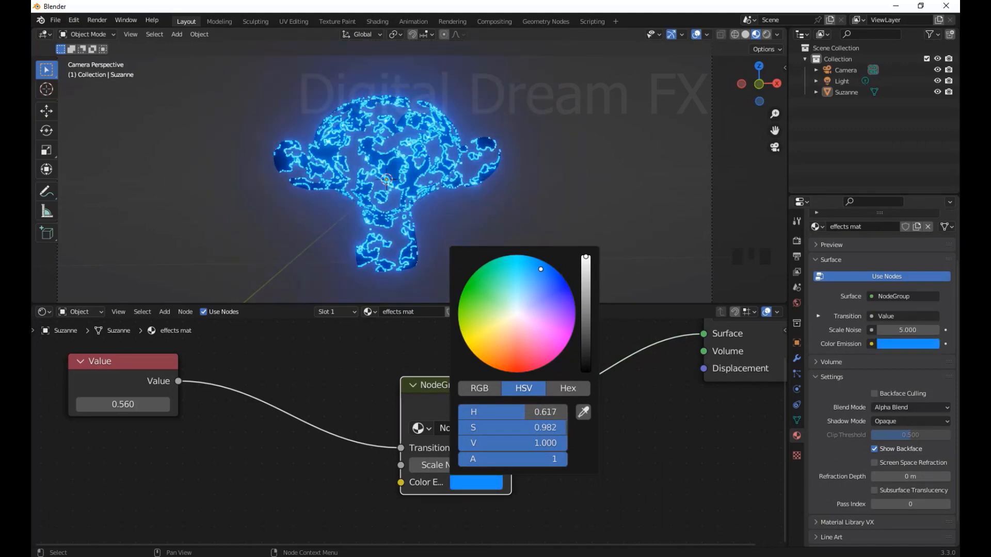
scroll(607, 437, "down", 5)
scroll(607, 438, "up", 3)
left_click(639, 462)
scroll(593, 463, "down", 6)
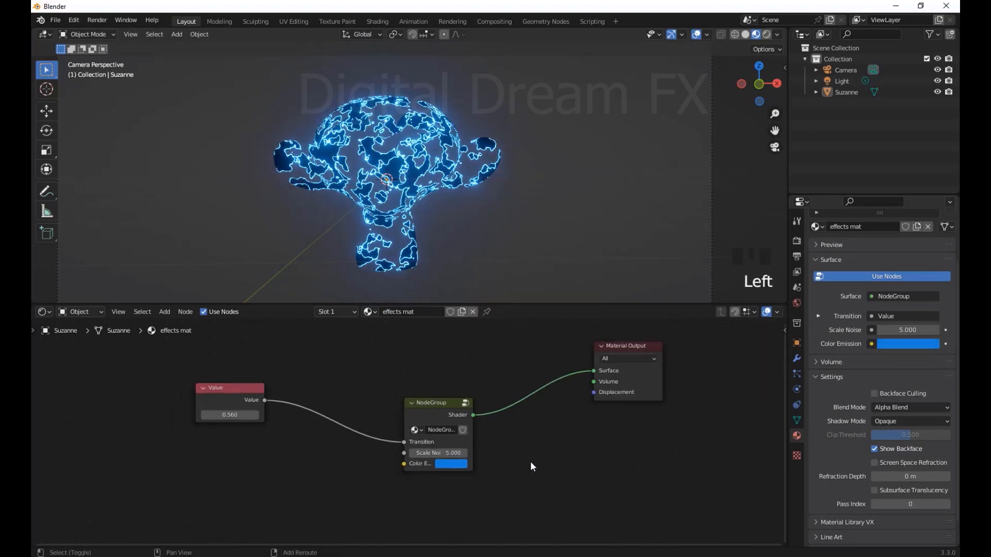
middle_click_drag(531, 462, 551, 490, "shift")
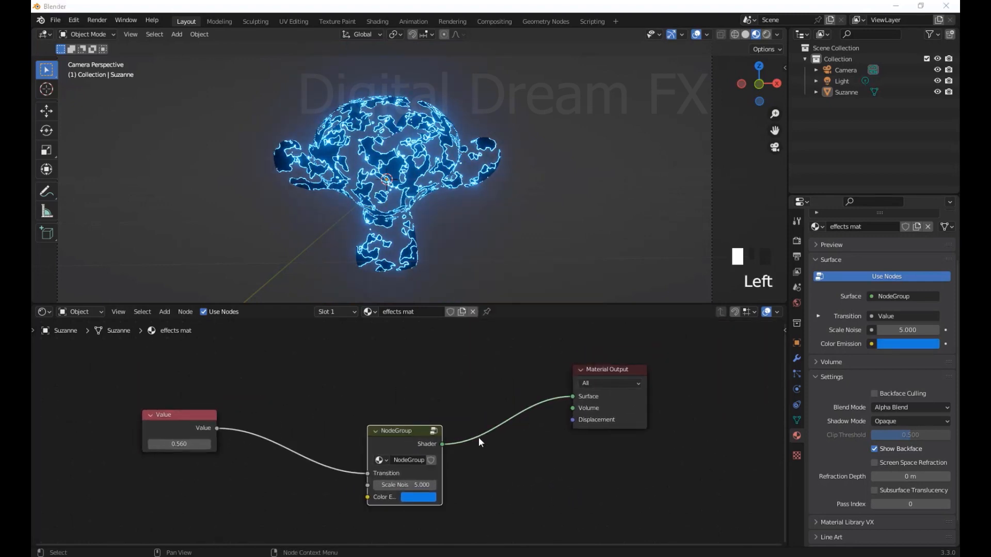
middle_click_drag(478, 438, 482, 462, "shift")
- Open the NodeGroup for editing and try to link the free Shader input of the Mix Shader fed by the emission
left_click(432, 412)
scroll(463, 431, "down", 4)
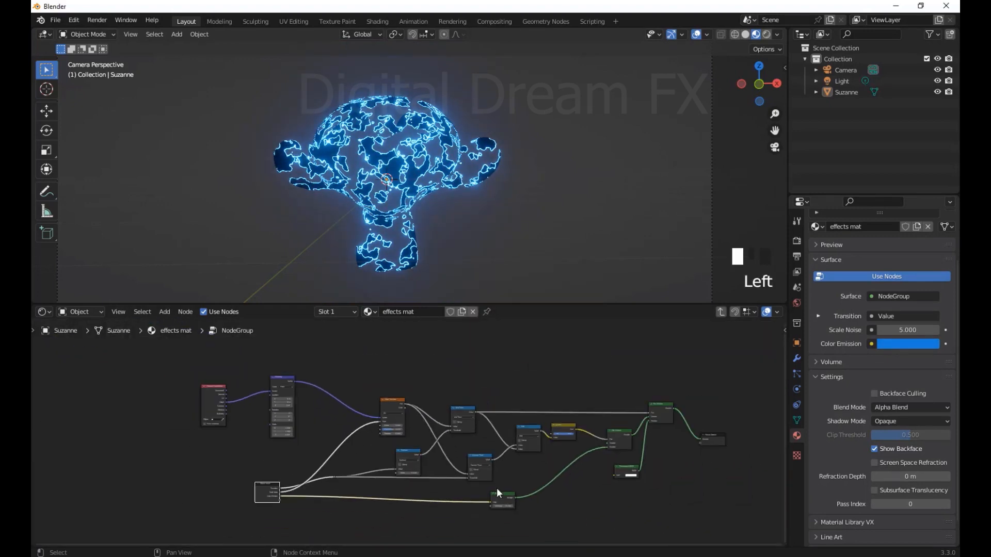
scroll(523, 455, "up", 3)
middle_click_drag(564, 488, 470, 463)
scroll(472, 466, "up", 2)
left_click_drag(360, 481, 362, 480)
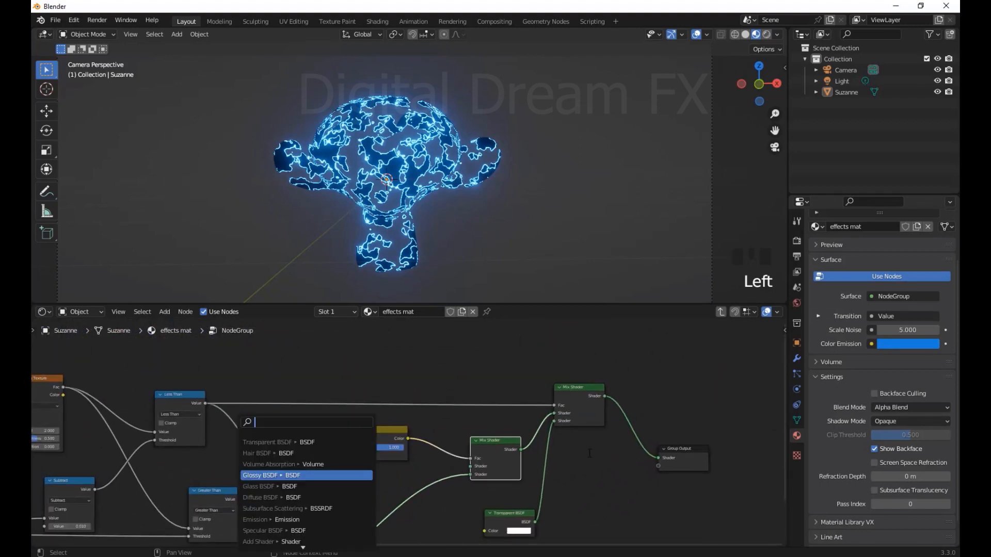
scroll(599, 472, "down", 3)
left_click_drag(239, 454, 259, 487)
scroll(430, 474, "up", 5)
middle_click_drag(430, 475, 383, 457, "shift")
scroll(429, 462, "down", 2)
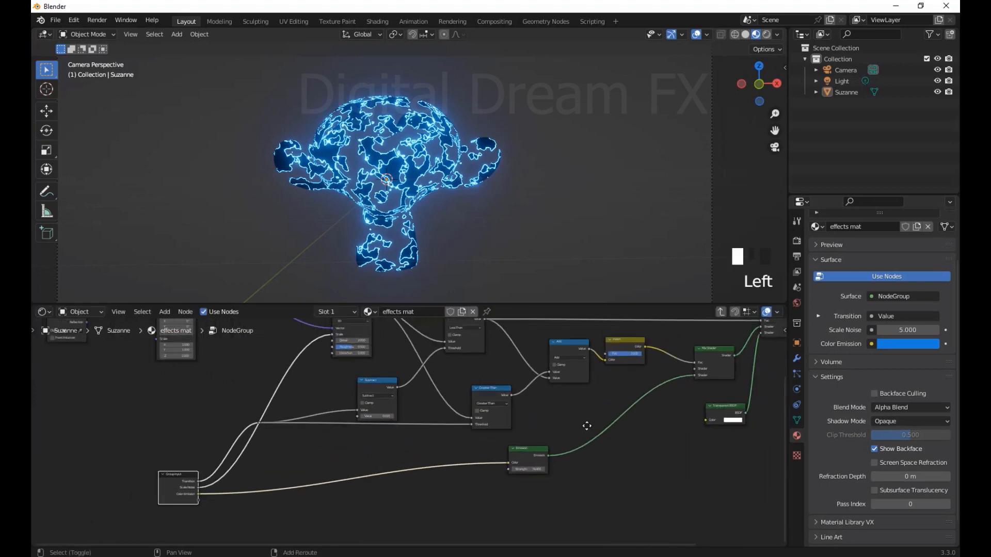
- Connect the Mix Shader's free Shader input to a new Group Input socket and leave the group
middle_click_drag(586, 427, 585, 437, "shift")
middle_click_drag(672, 406, 654, 395, "shift")
left_click_drag(674, 364, 149, 462)
middle_click_drag(632, 468, 628, 455)
left_click(721, 312)
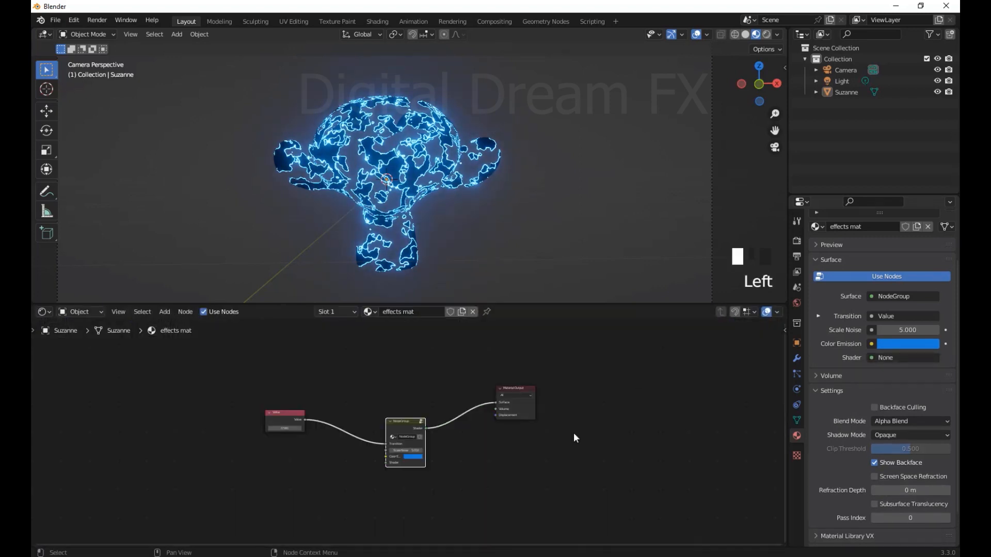
scroll(574, 433, "up", 3)
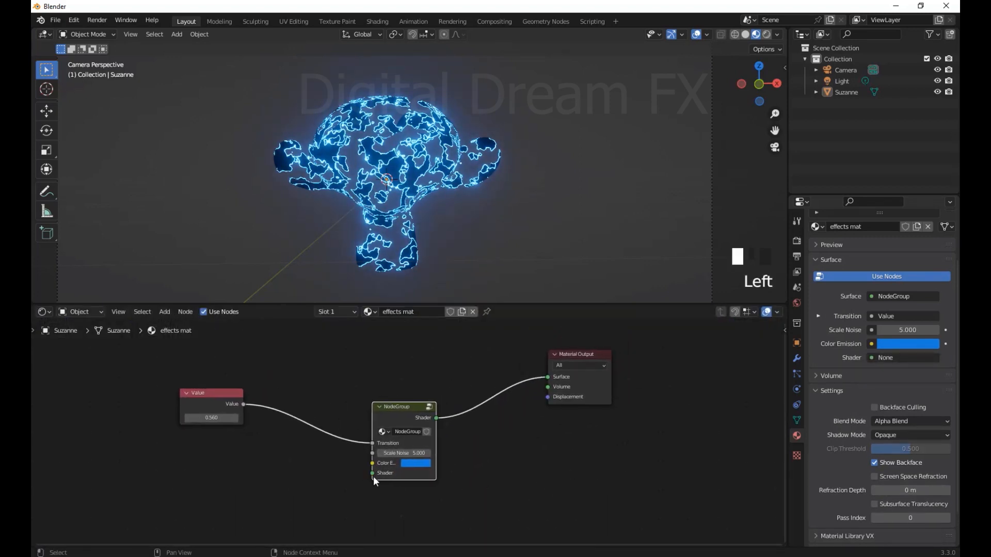
mouse_move(511, 464)
middle_mouse_down("shift")
mouse_move(531, 458)
mouse_move(485, 474)
mouse_move(520, 449)
middle_mouse_up("shift")
scroll(487, 445, "down", 2)
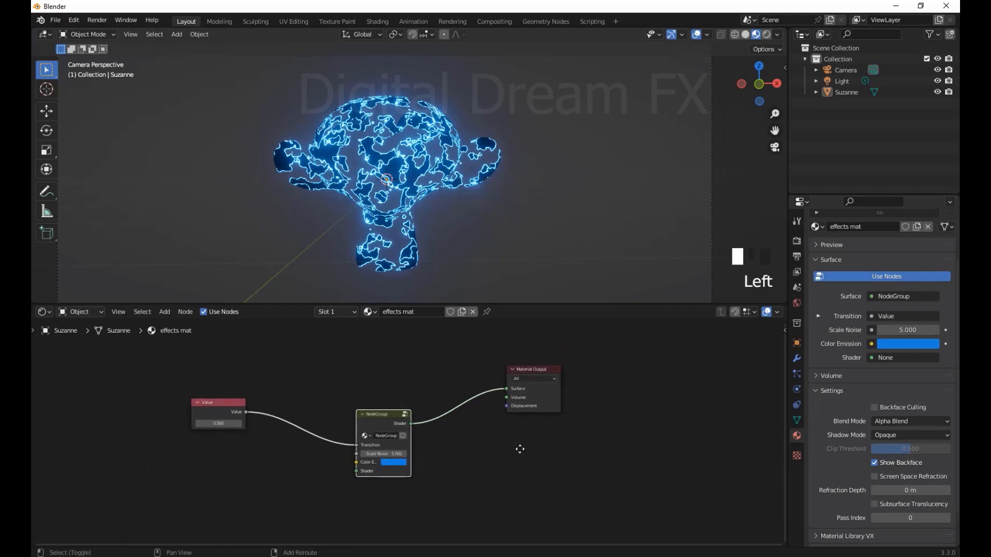
- Copy the NodeGroup node and switch Suzanne to the Metalic material
middle_click_drag(584, 447, 581, 438)
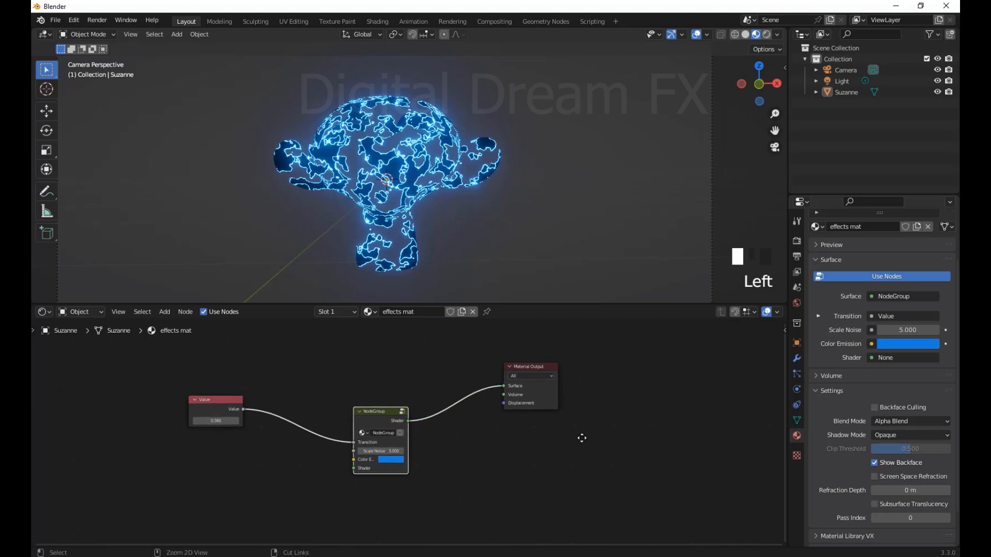
right_click(375, 417)
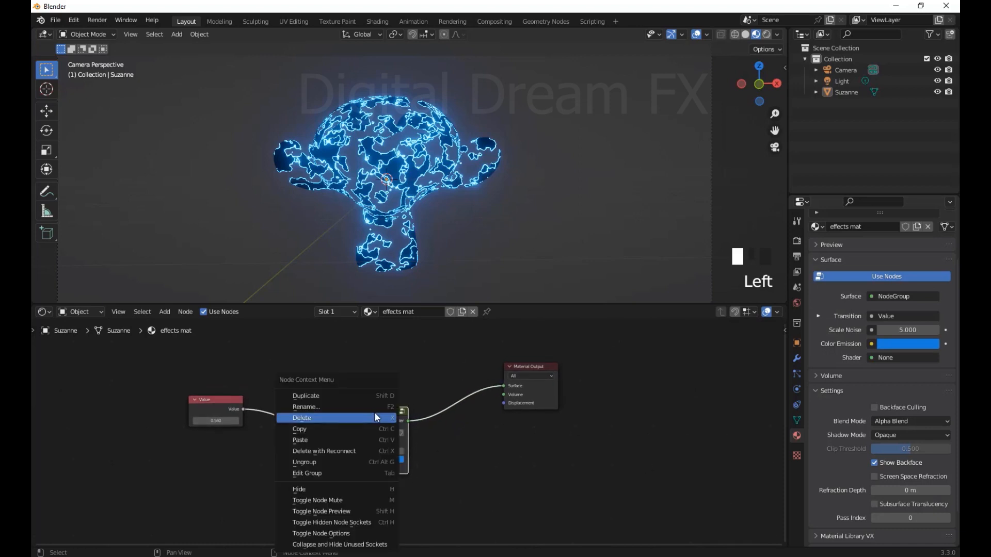
left_click(312, 431)
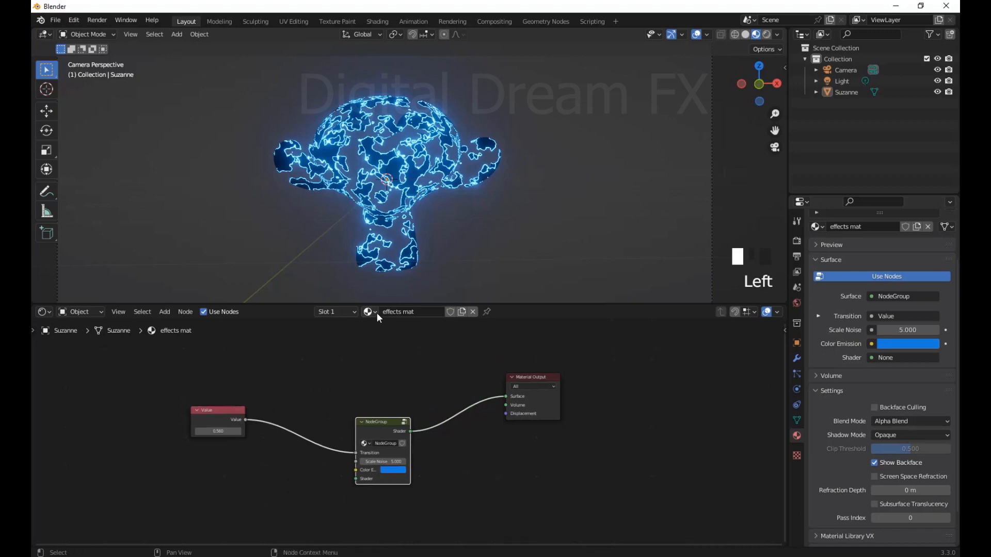
left_click(374, 313)
left_click(401, 350)
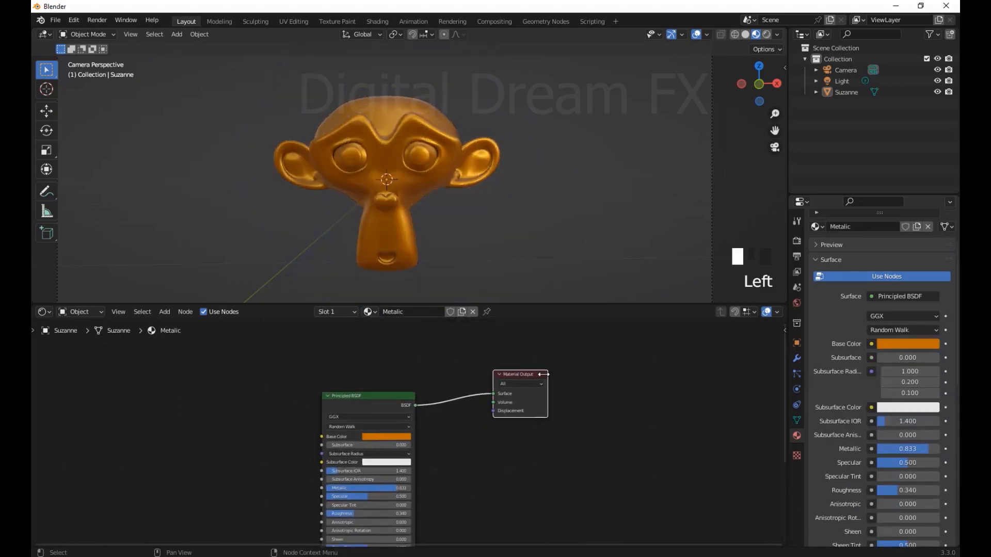
- Spread the Principled BSDF and Material Output nodes apart and paste the copied NodeGroup between them
left_click_drag(532, 378, 627, 370)
left_click_drag(376, 402, 191, 399)
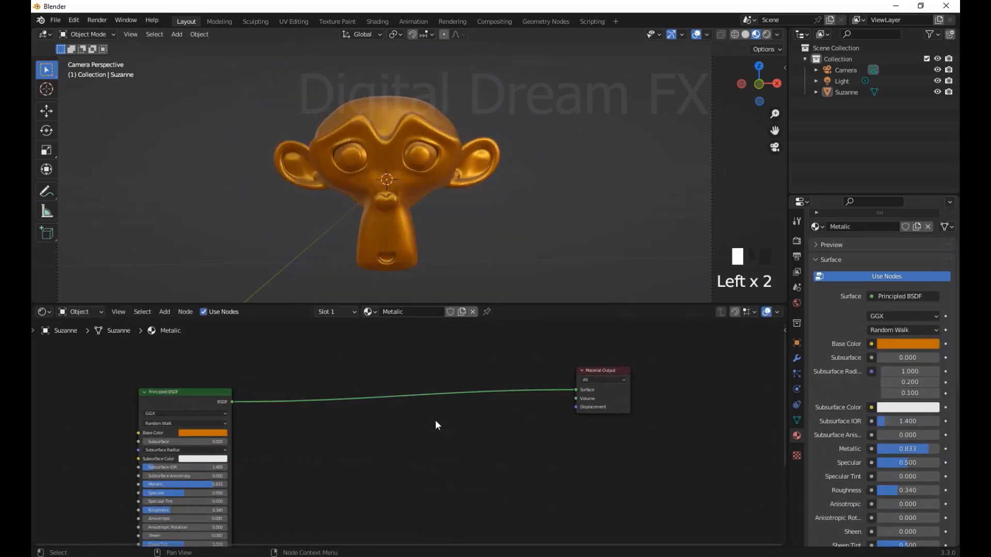
key("ctrl+v")
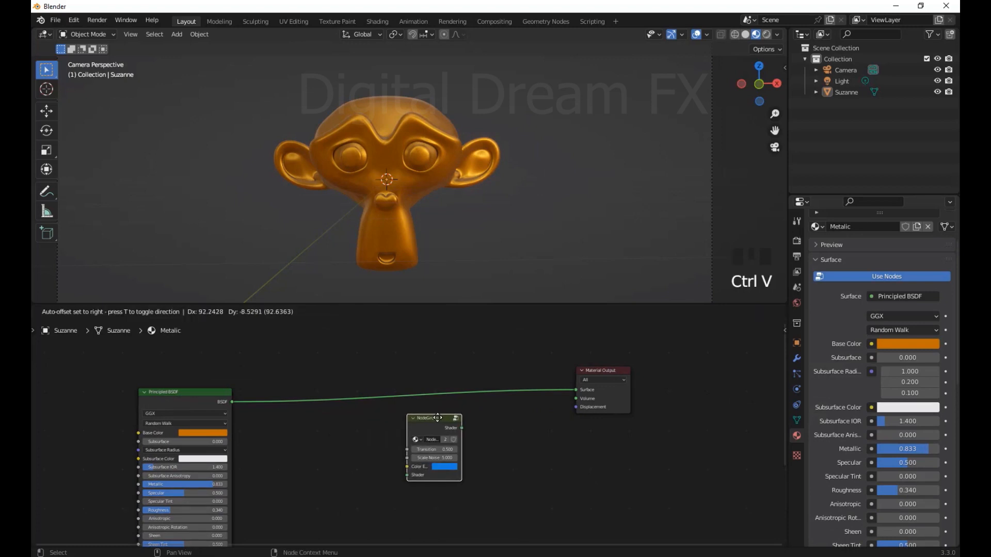
left_click(438, 417)
- Link the NodeGroup's Shader output to the Material Output's Surface, and the Principled BSDF output to the group's Shader input
left_click_drag(528, 410, 575, 390)
middle_click_drag(519, 451, 538, 433, "shift")
left_click_drag(254, 379, 429, 451)
middle_click_drag(580, 444, 643, 465)
scroll(521, 217, "up", 2)
middle_click_drag(521, 215, 421, 213)
scroll(497, 230, "up", 5)
scroll(447, 212, "up", 2)
middle_click_drag(421, 214, 439, 200, "shift")
left_click(274, 393)
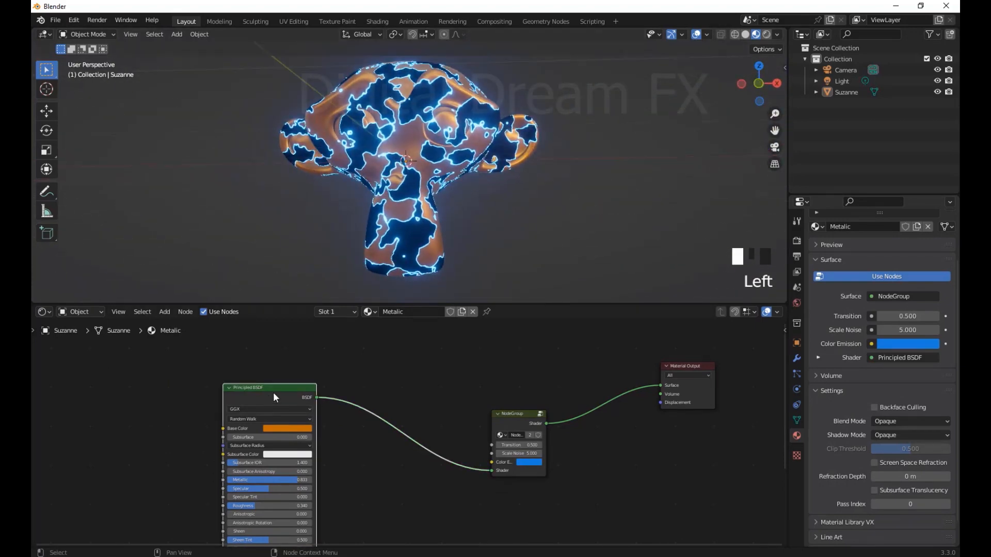
- Set the Metalic material's blend mode to Alpha Blend and enable Backface Culling
left_click(898, 422)
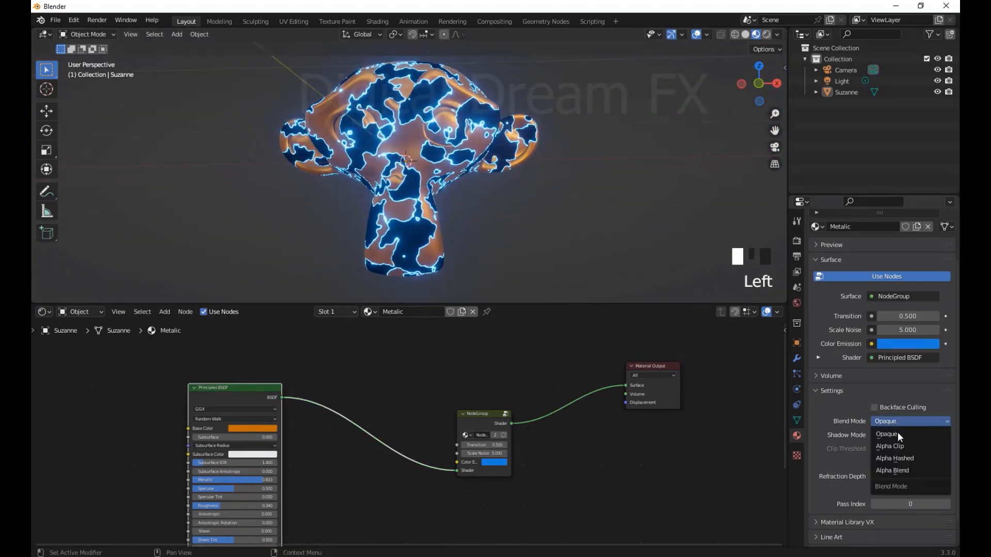
left_click(902, 470)
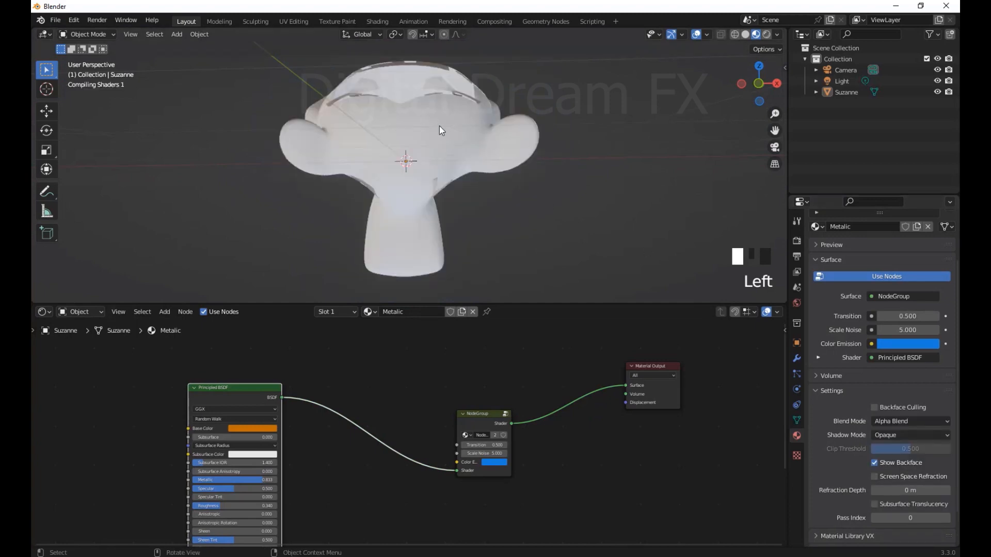
left_click(874, 407)
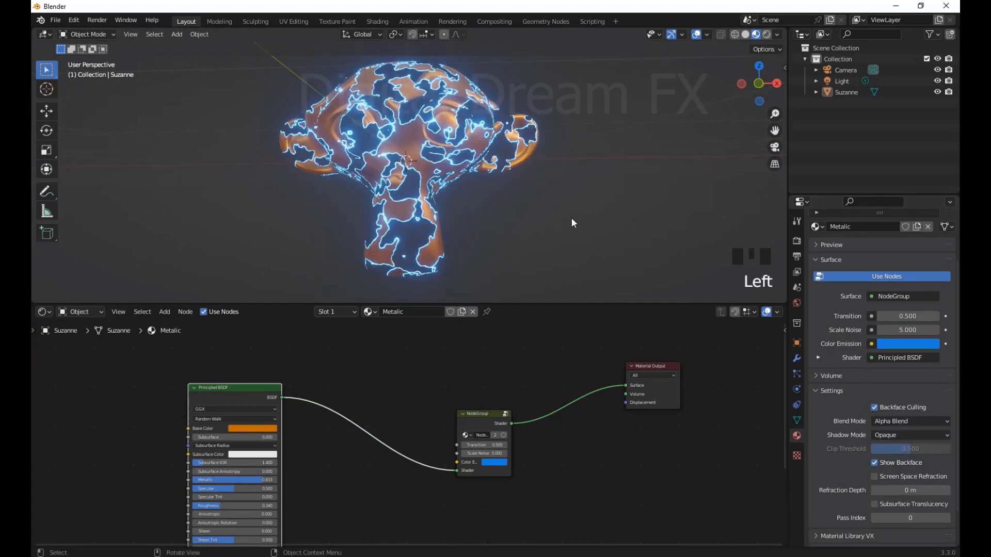
middle_click_drag(571, 223, 521, 273)
scroll(507, 265, "down", 5)
scroll(540, 217, "up", 7)
scroll(560, 237, "down", 3)
scroll(559, 237, "up", 3)
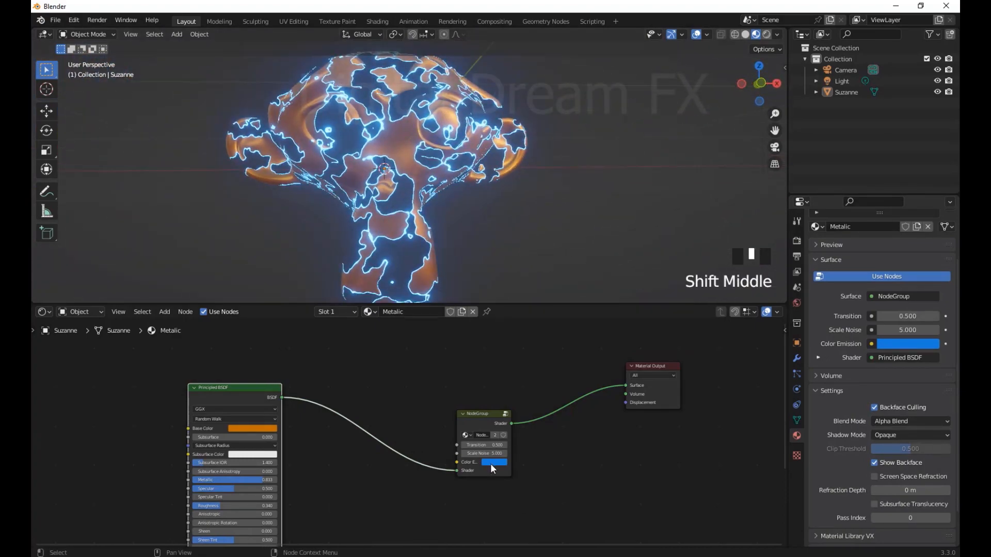
- Change the emission color of the Metalic material's NodeGroup to orange-red
left_click(492, 462)
left_click(508, 405)
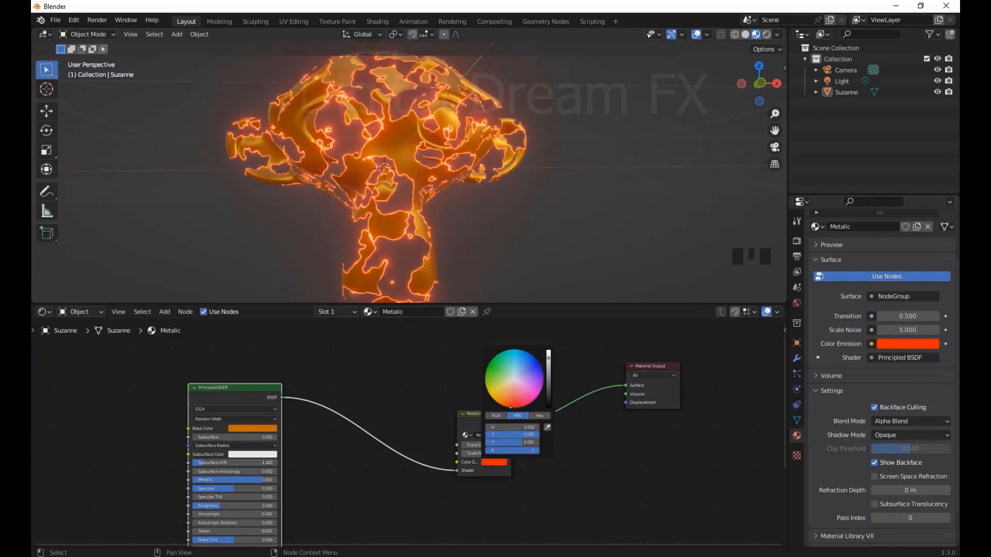
scroll(518, 223, "down", 3)
middle_click_drag(518, 223, 508, 238)
middle_click_drag(508, 238, 517, 292, "shift")
scroll(514, 281, "up", 2)
middle_click_drag(518, 292, 523, 314, "shift")
scroll(557, 450, "up", 4)
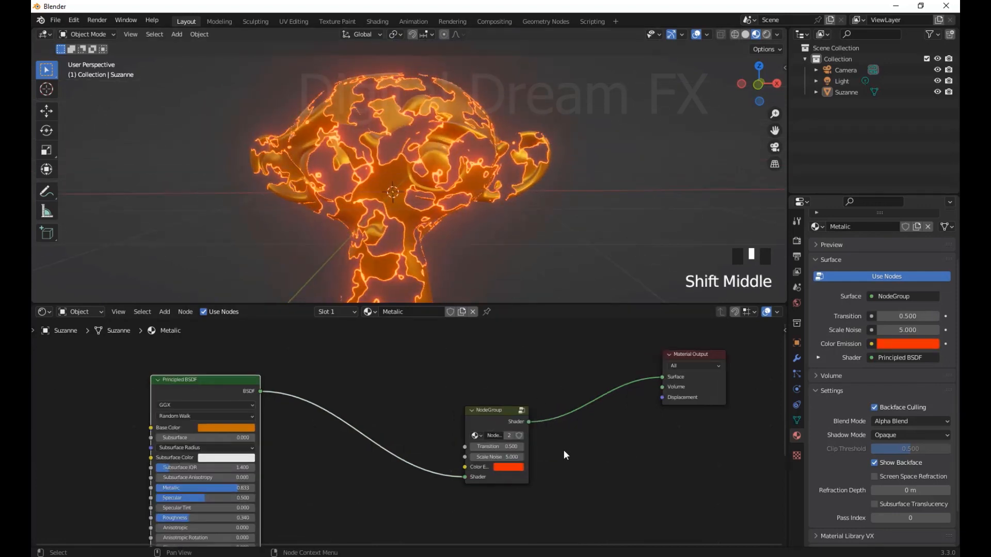
- Try a Transition value of 0.240 on the NodeGroup, and set it back to 0.5
mouse_move(432, 451)
left_mouse_down()
mouse_move(464, 451)
mouse_move(422, 451)
left_mouse_up()
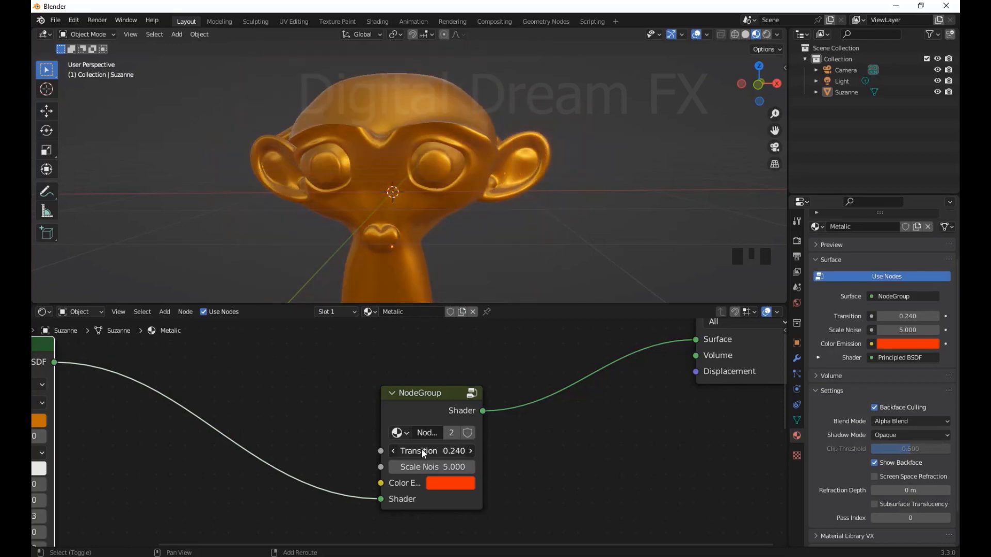
type("0.5")
key("Return")
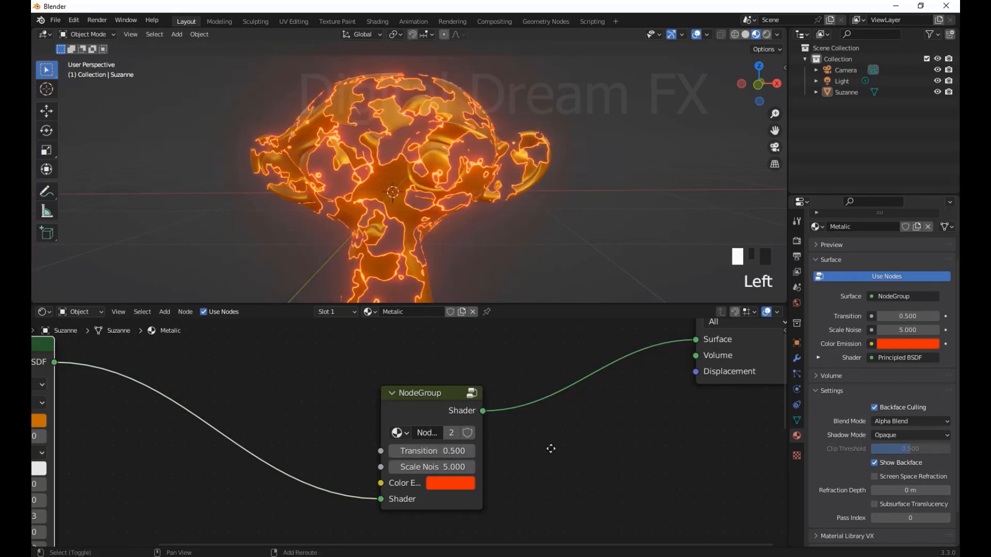
- Try a Scale Noise of 18.9 on the NodeGroup and undo the change
middle_click_drag(551, 448, 594, 426, "shift")
left_click_drag(467, 445, 532, 445)
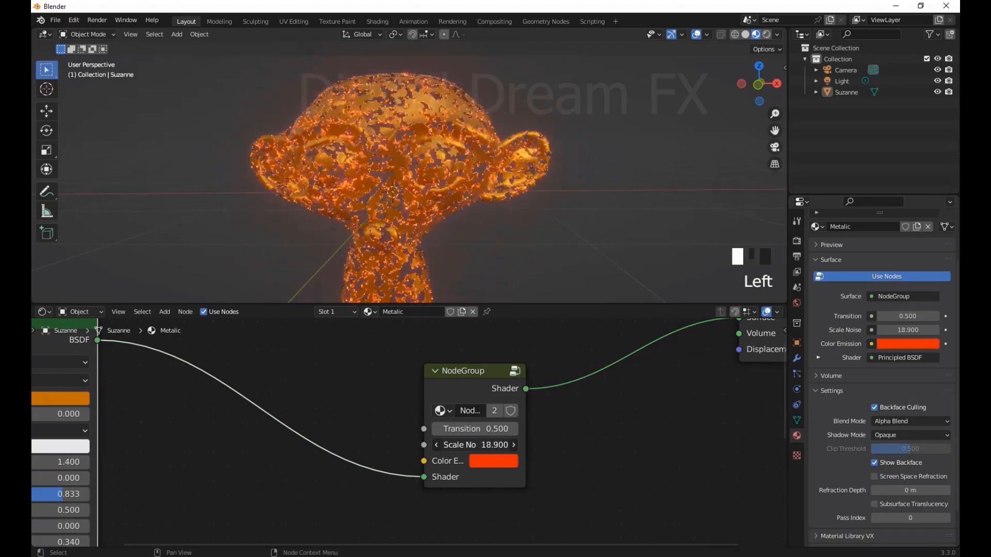
key("ctrl+z")
key("ctrl+z")
key("ctrl+z")
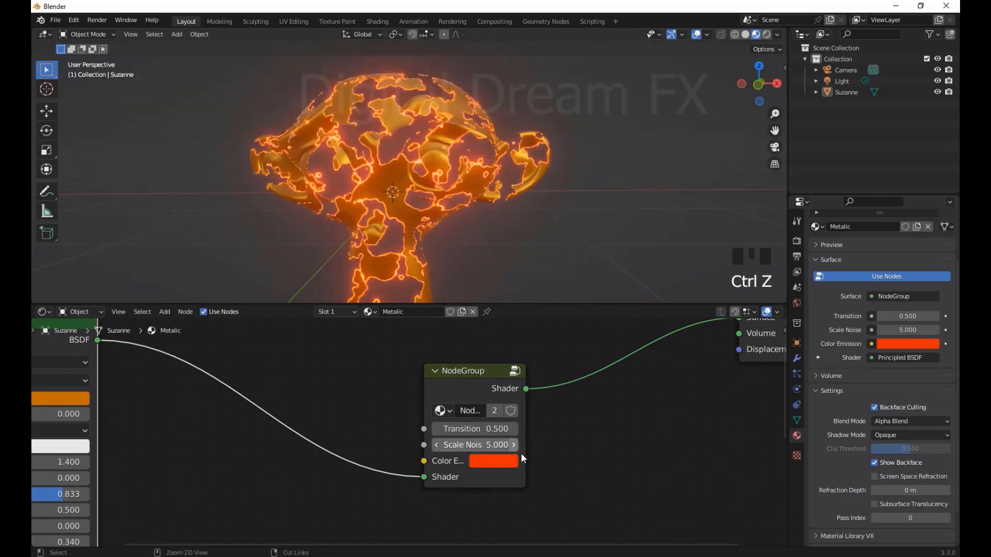
- Set the NodeGroup's Transition to 0 in the Metalic material
scroll(571, 208, "down", 4)
middle_click_drag(516, 207, 543, 206, "shift")
scroll(378, 369, "down", 4)
scroll(367, 380, "up", 1)
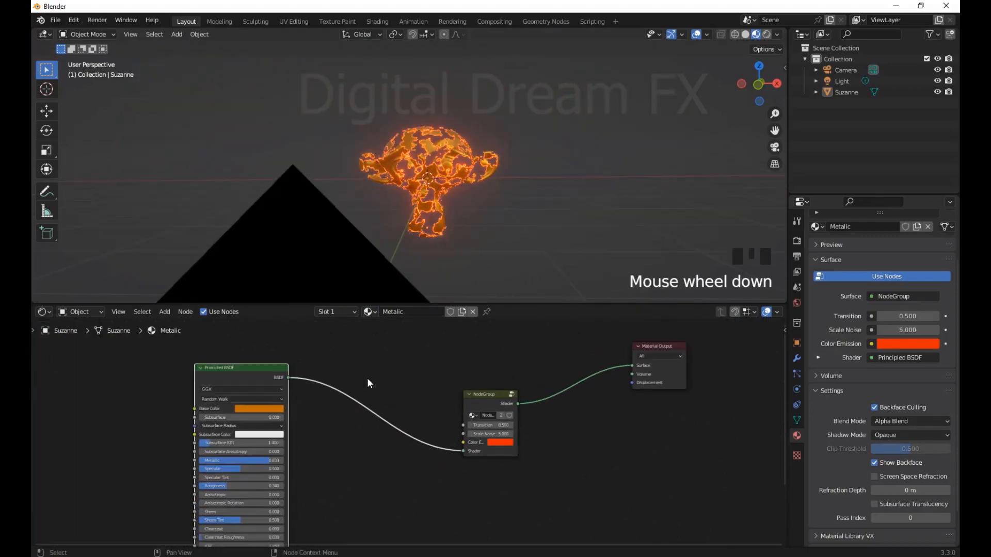
scroll(367, 377, "up", 1)
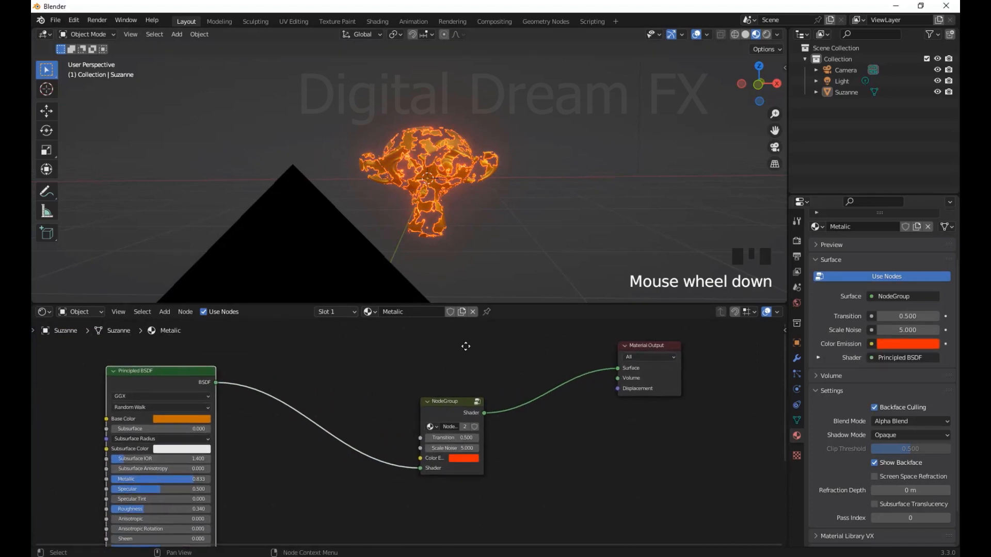
middle_click_drag(466, 346, 466, 340)
type("0")
left_click(458, 435)
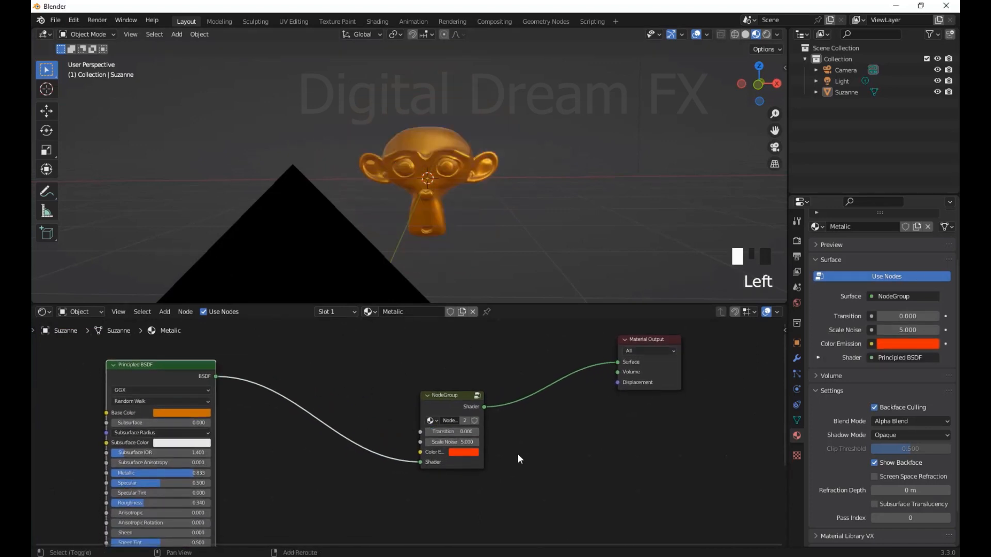
- Split off a new area between the 3D viewport and the node editor, resize it, and turn it into a Timeline
middle_click_drag(531, 447, 541, 428, "shift")
scroll(533, 433, "down", 4)
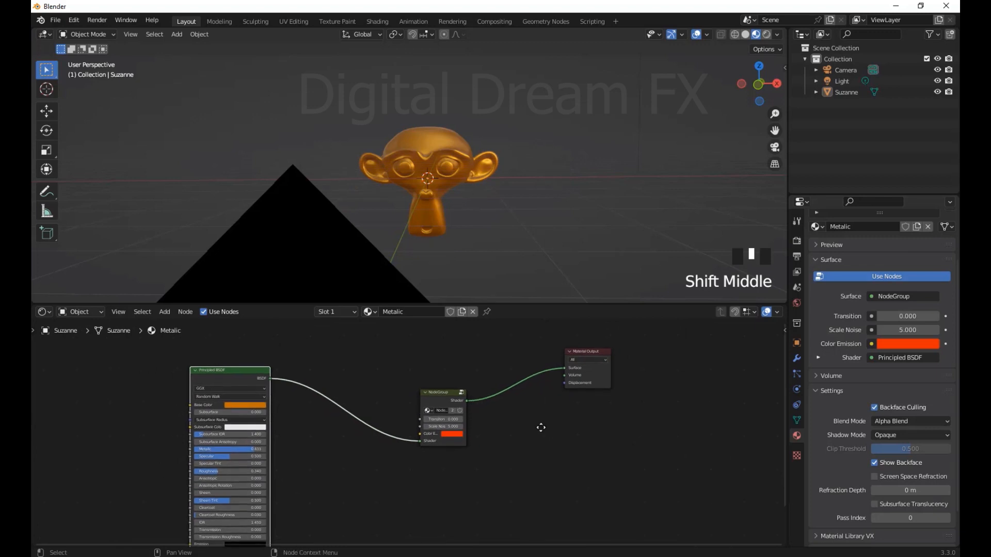
middle_click_drag(531, 149, 477, 150)
scroll(506, 176, "up", 4)
middle_click_drag(477, 149, 495, 196)
middle_click_drag(496, 196, 475, 228, "shift")
scroll(484, 187, "up", 2)
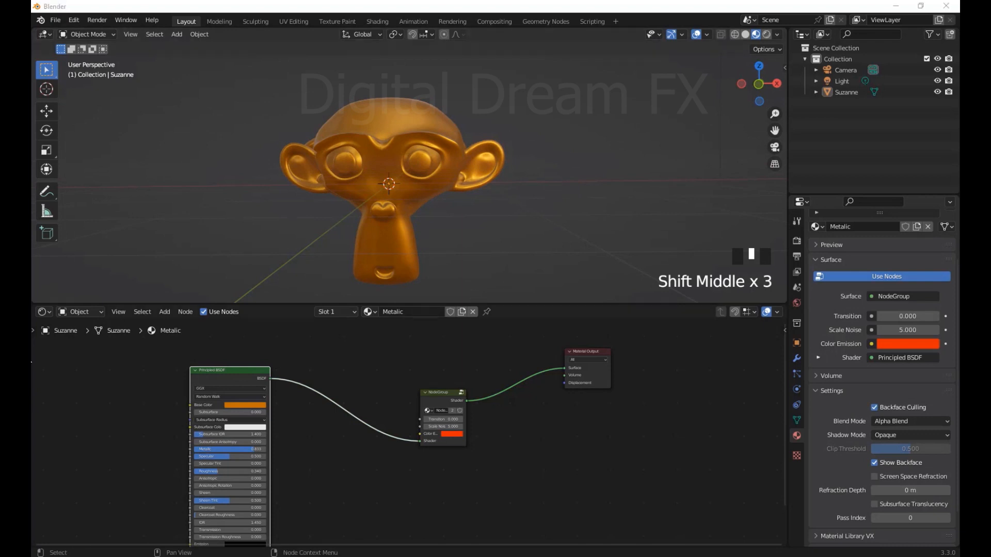
left_click_drag(34, 303, 41, 260)
left_click_drag(114, 303, 119, 394)
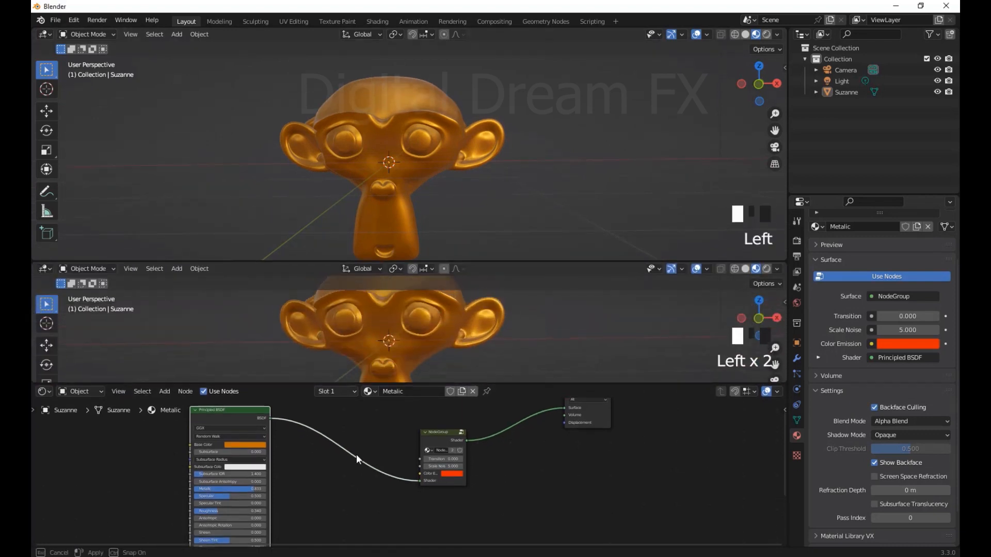
left_click(48, 267)
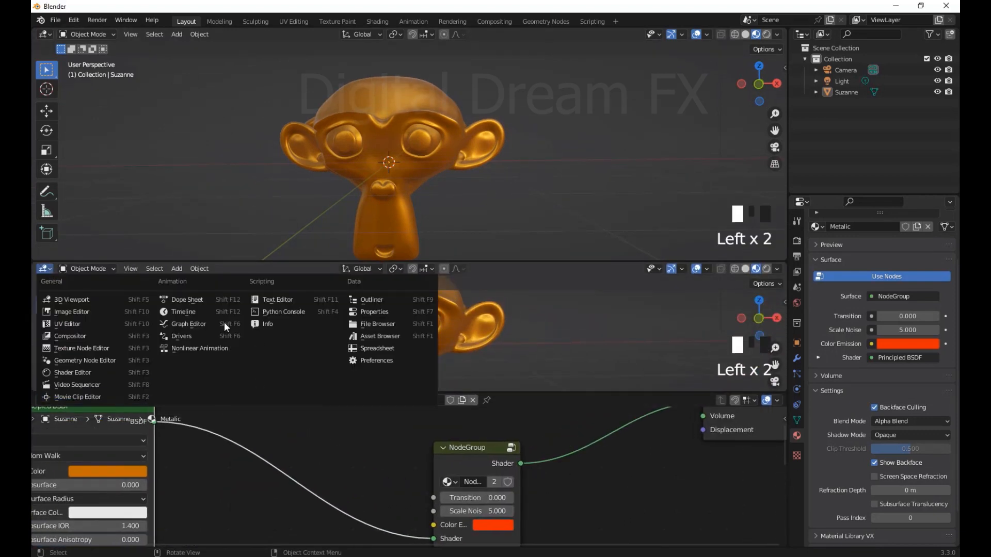
left_click(217, 313)
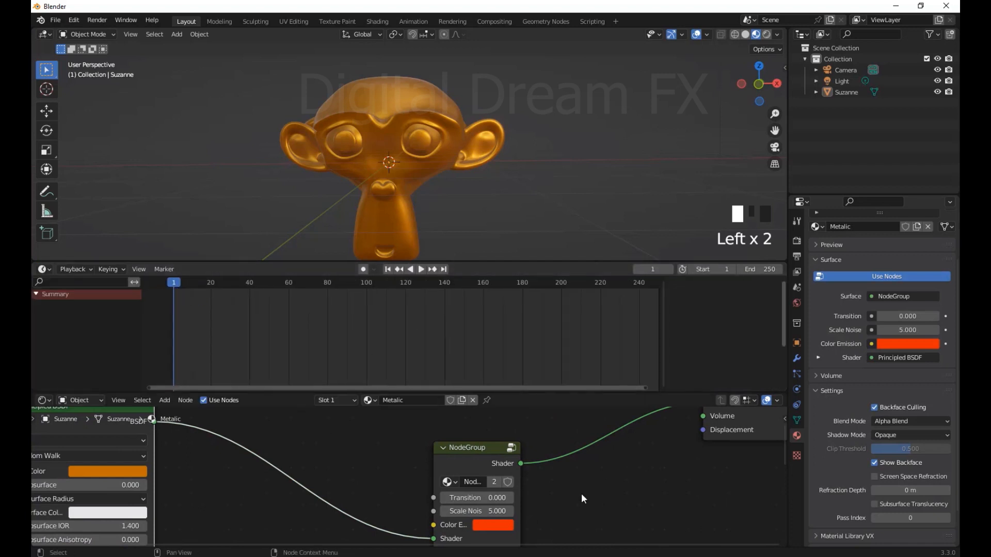
- Insert a keyframe on the NodeGroup's Transition at frame 1 with the value 0
scroll(582, 498, "down", 2, "shift")
right_click(500, 475)
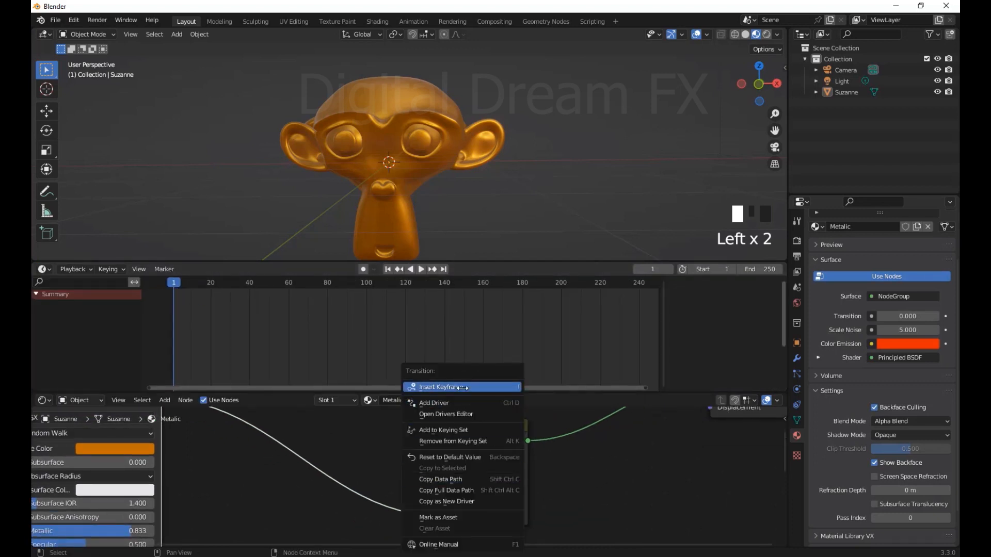
left_click(479, 387)
left_click_drag(212, 389, 213, 389)
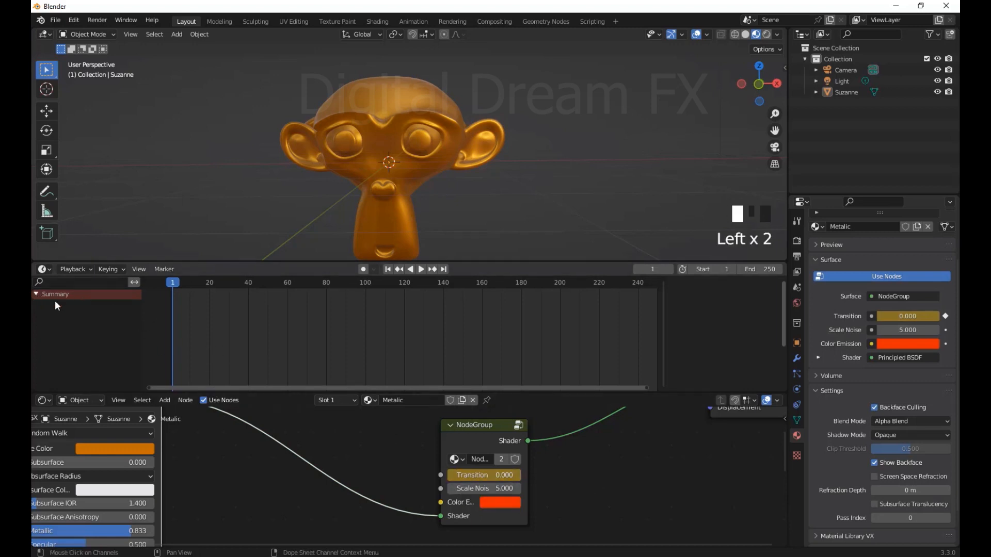
- Set the NodeGroup's Transition to 1 at frame 248 and insert a keyframe there
middle_click_drag(189, 356, 198, 373)
left_click_drag(185, 281, 155, 344)
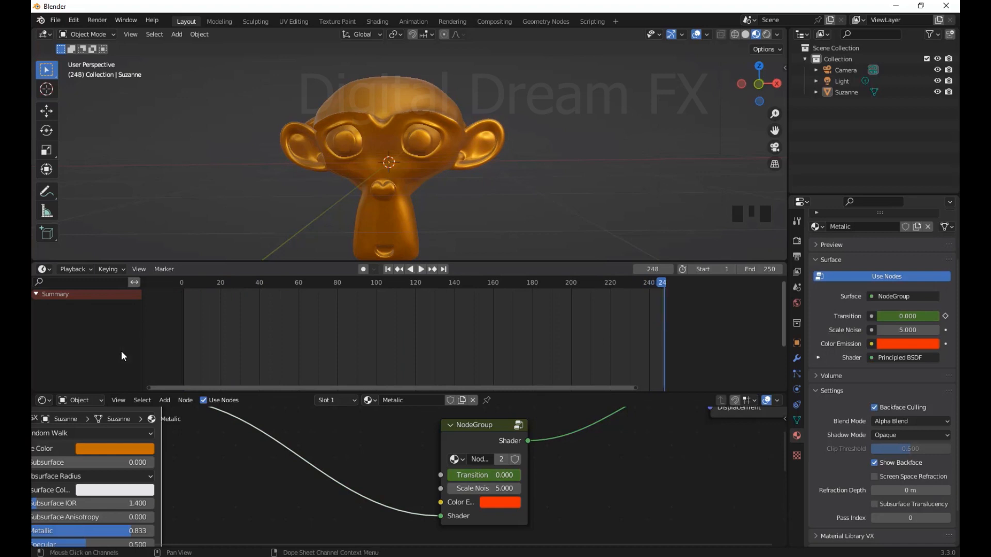
type("1")
key("Return")
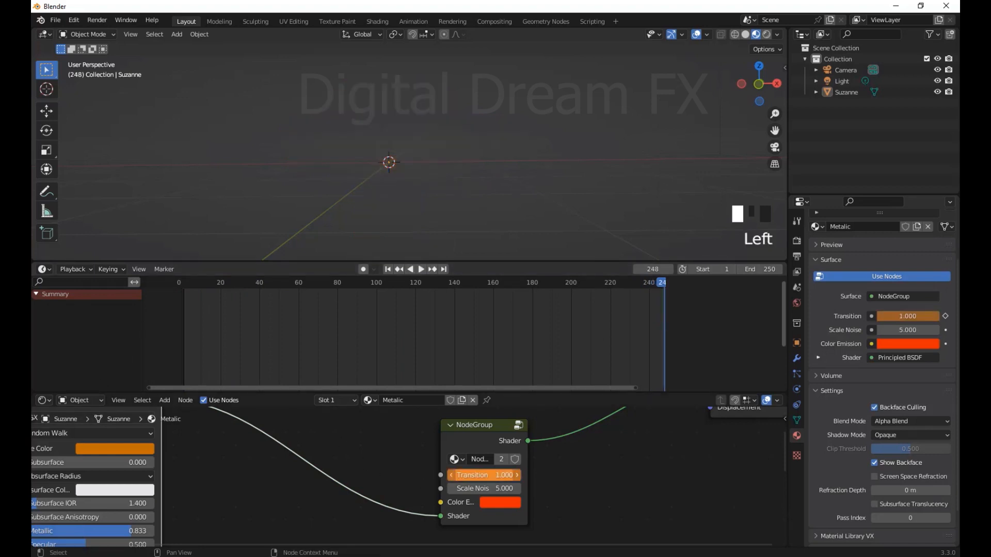
right_click(483, 474)
left_click(516, 403)
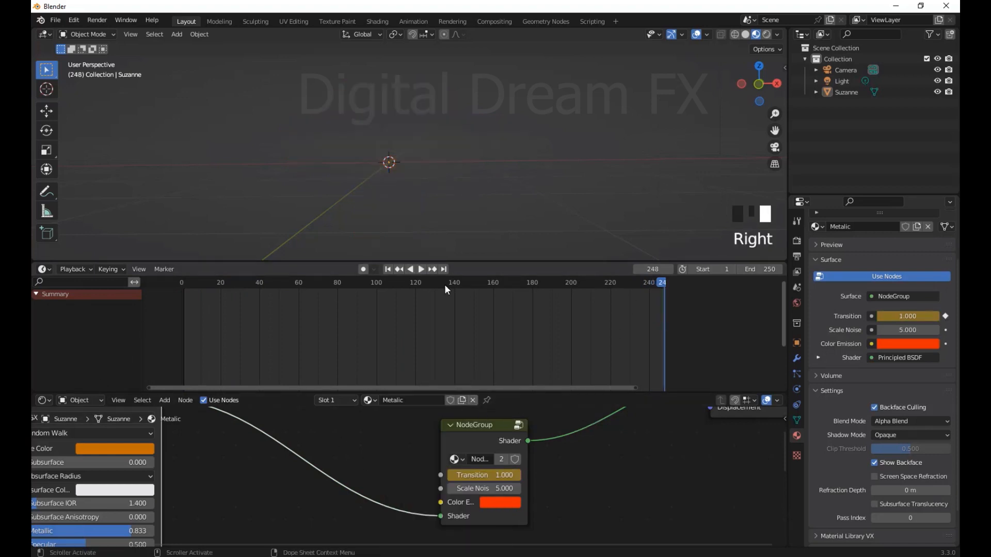
- Play the animation from the first frame, pausing on the way, to check Suzanne's dissolve
left_click(388, 269)
key("space")
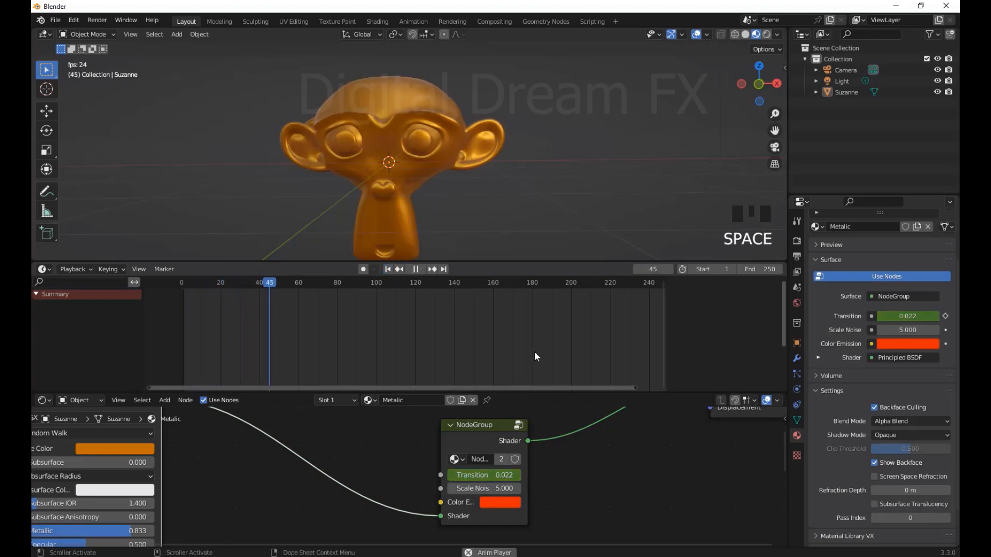
key("space")
key("space")
key("space")
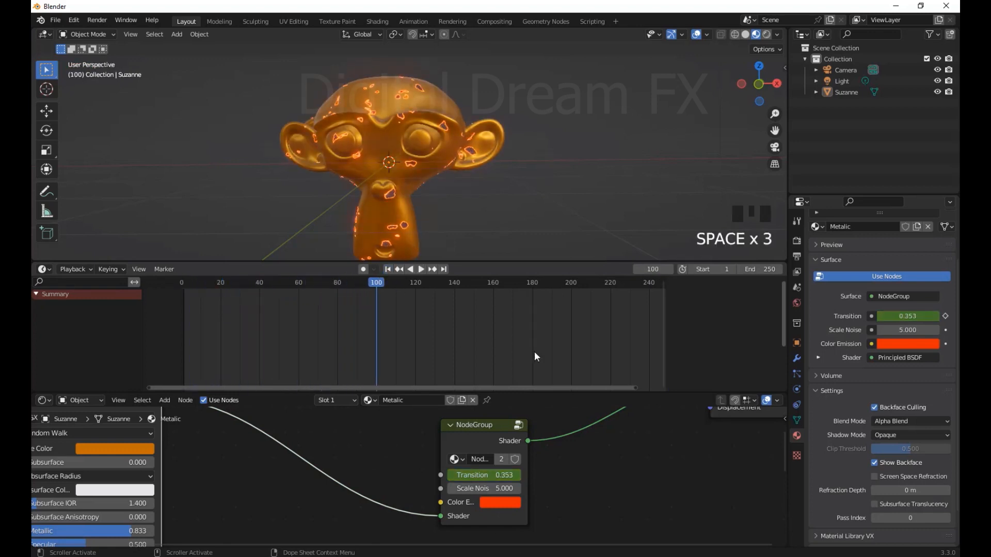
key("space")
key("space")
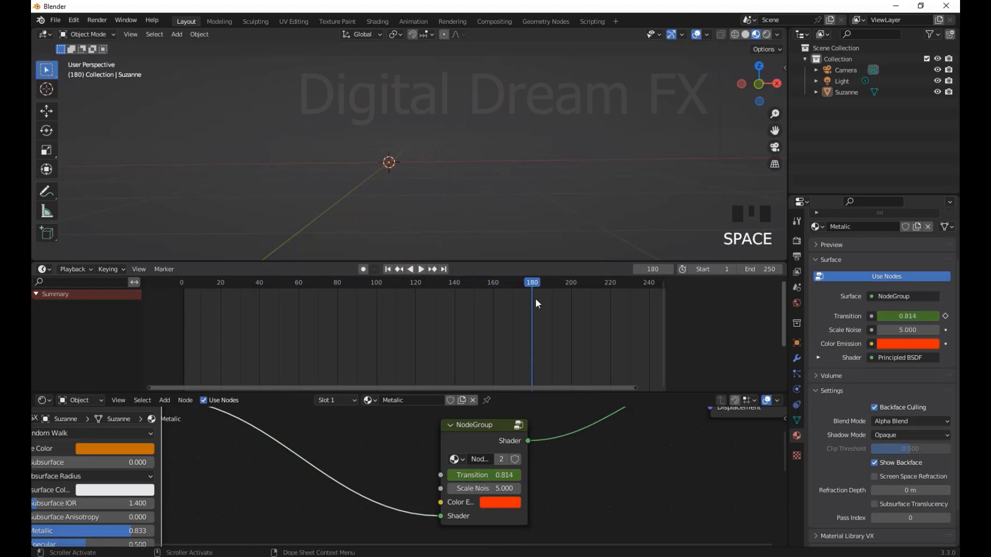
- Scrub the timeline back to frame 71 and copy the NodeGroup's Transition value there
left_click_drag(533, 284, 288, 333)
left_click_drag(364, 342, 222, 346)
left_click_drag(361, 363, 327, 368)
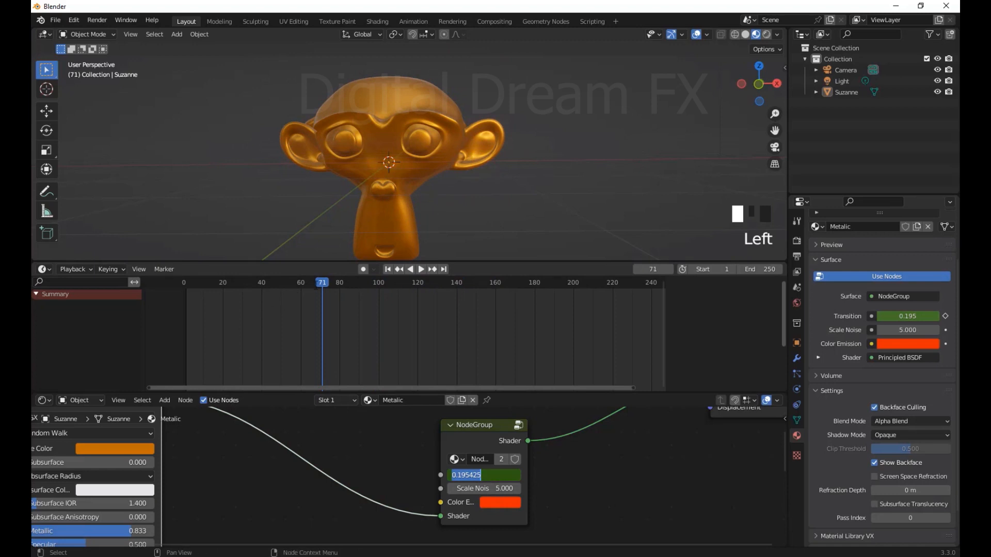
- Return to frame 1, set the NodeGroup's Transition to 0.195425 and replace its keyframe
left_click(317, 285)
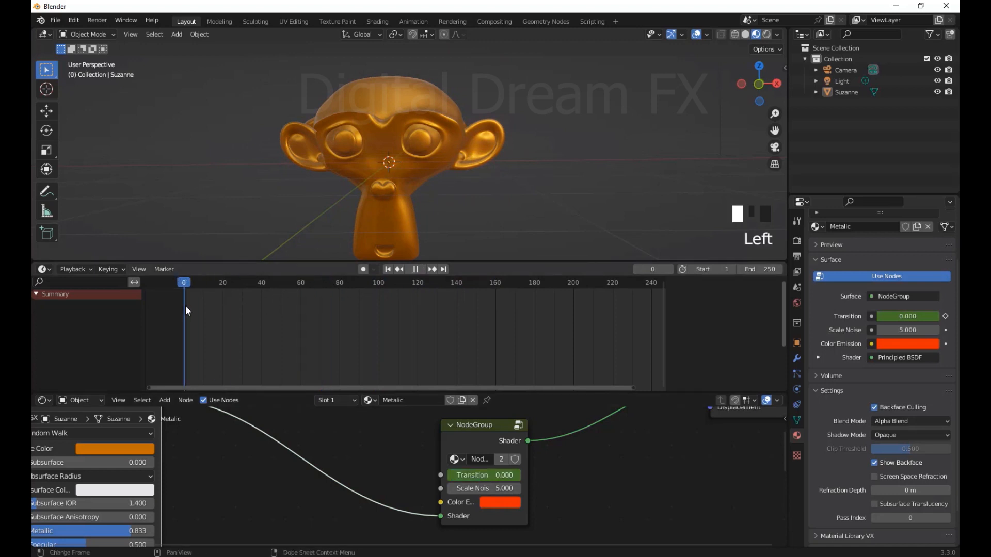
left_click(482, 475)
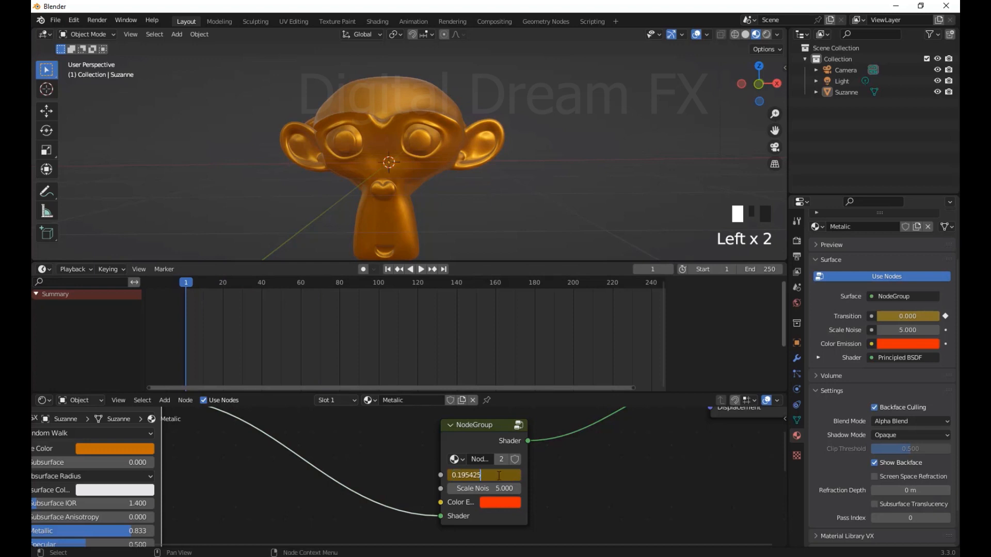
type("0.195425")
key("Return")
right_click(507, 475)
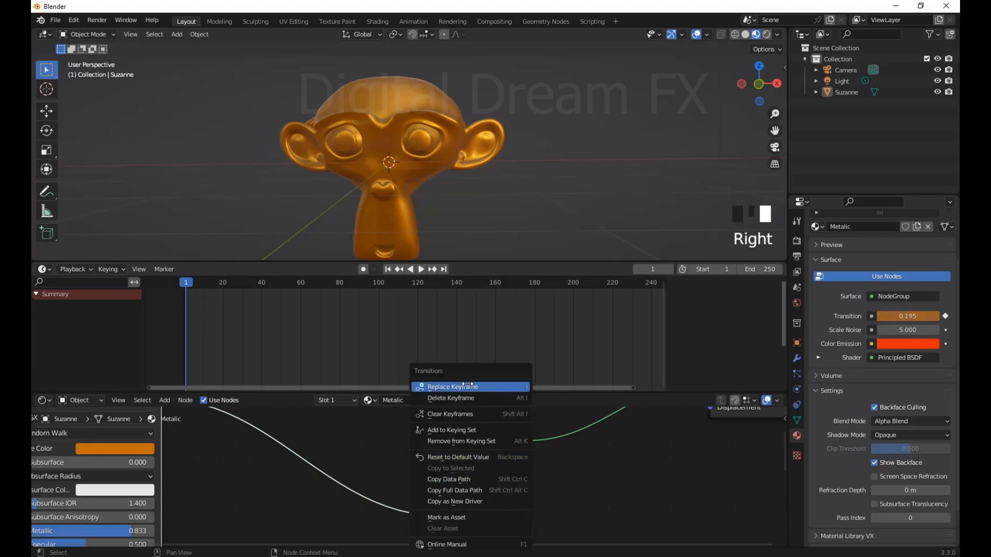
left_click(462, 387)
- Play the animation to review the dissolve with its new start value, and scrub back to frame 80
right_click(481, 474)
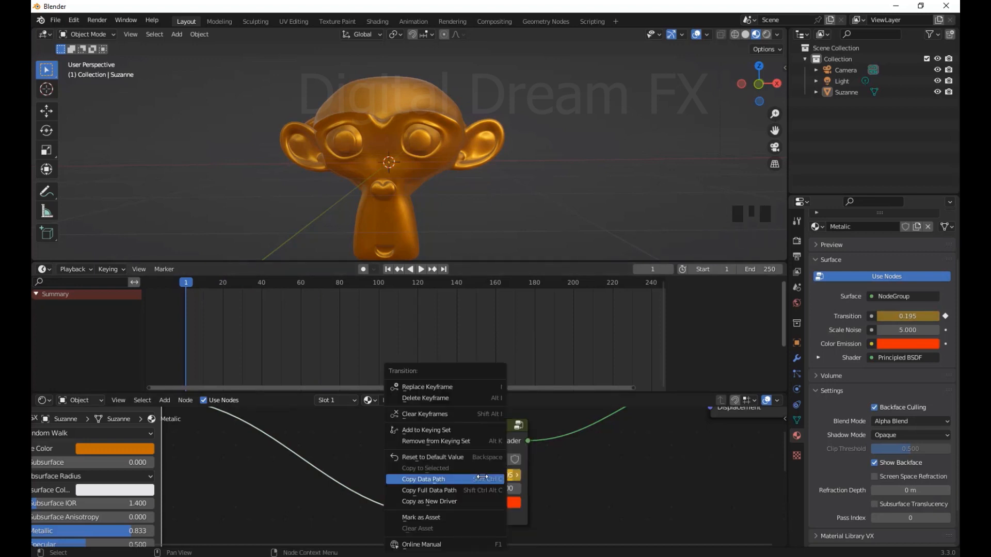
key("space")
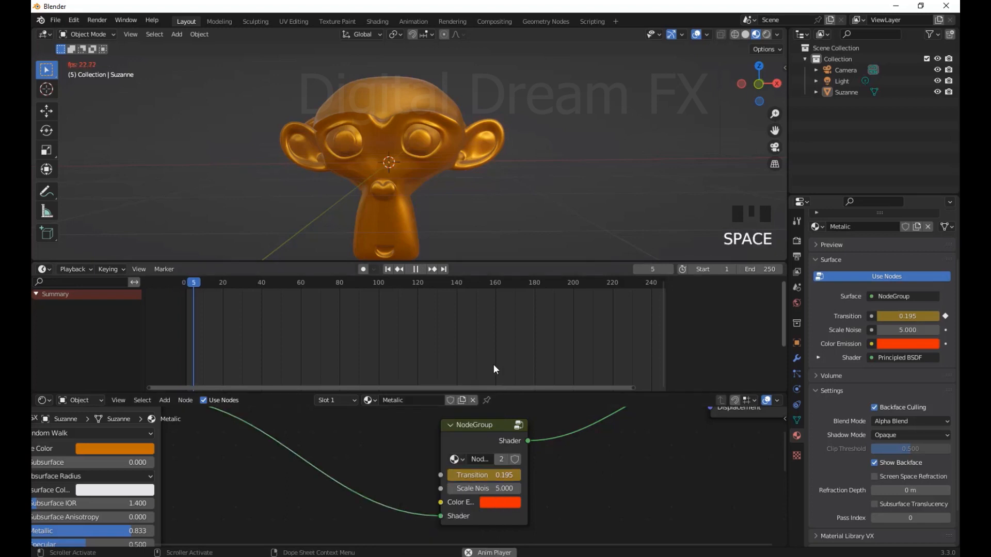
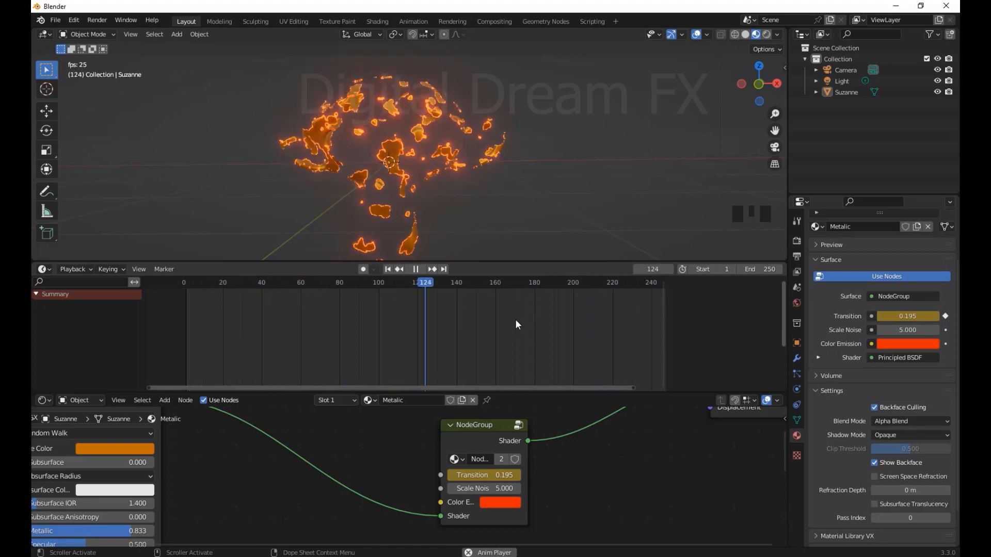
key("space")
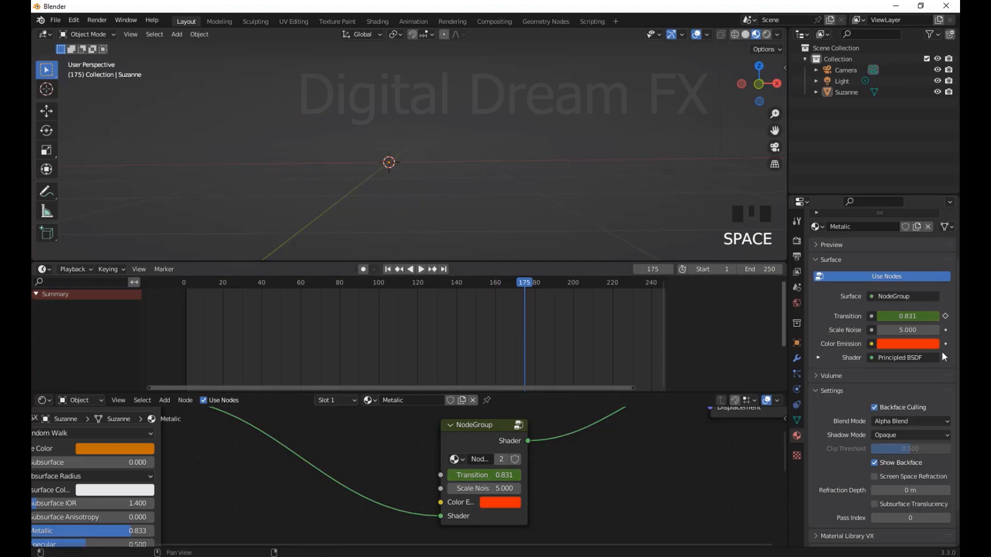
left_click_drag(551, 344, 372, 330)
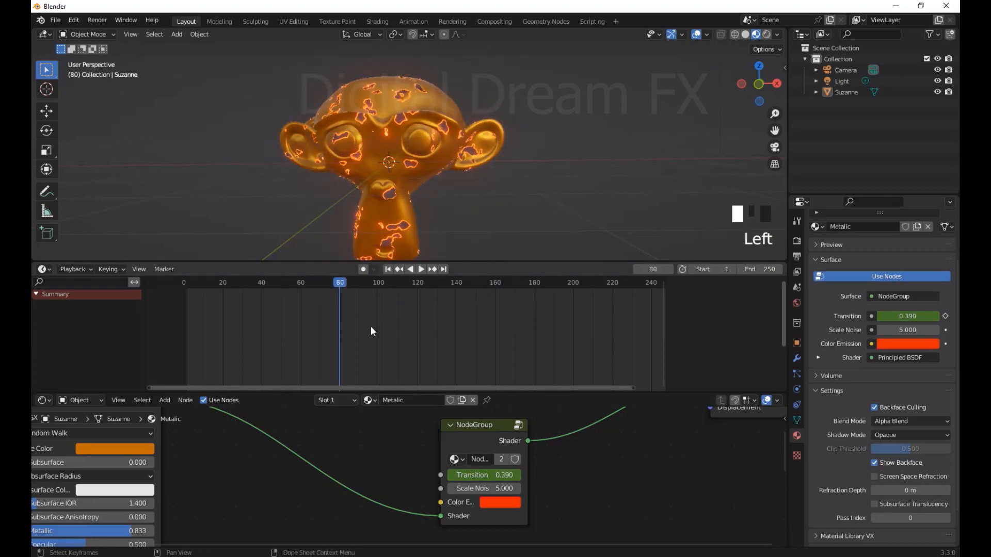
middle_click_drag(585, 481, 602, 484)
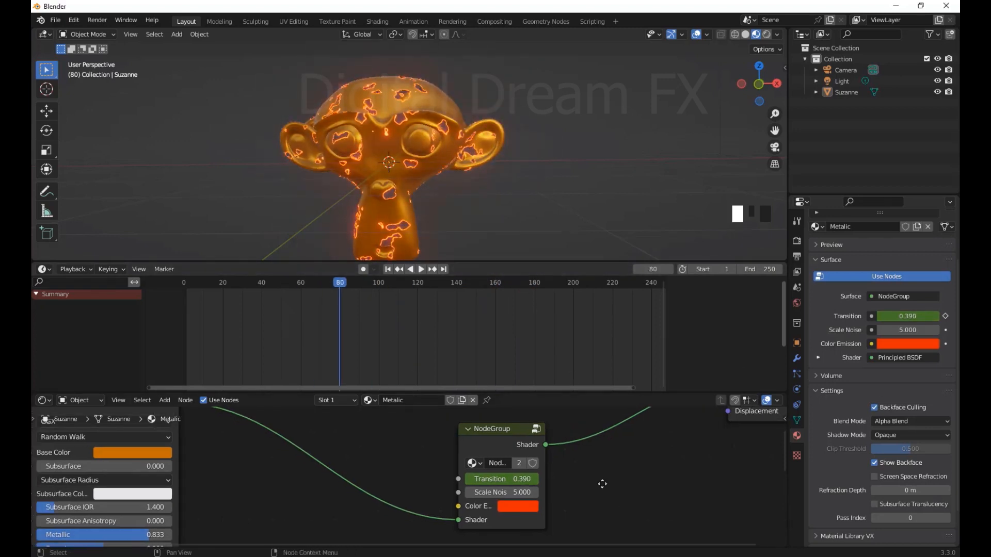
double_click(34, 294)
middle_click_drag(264, 333, 272, 333)
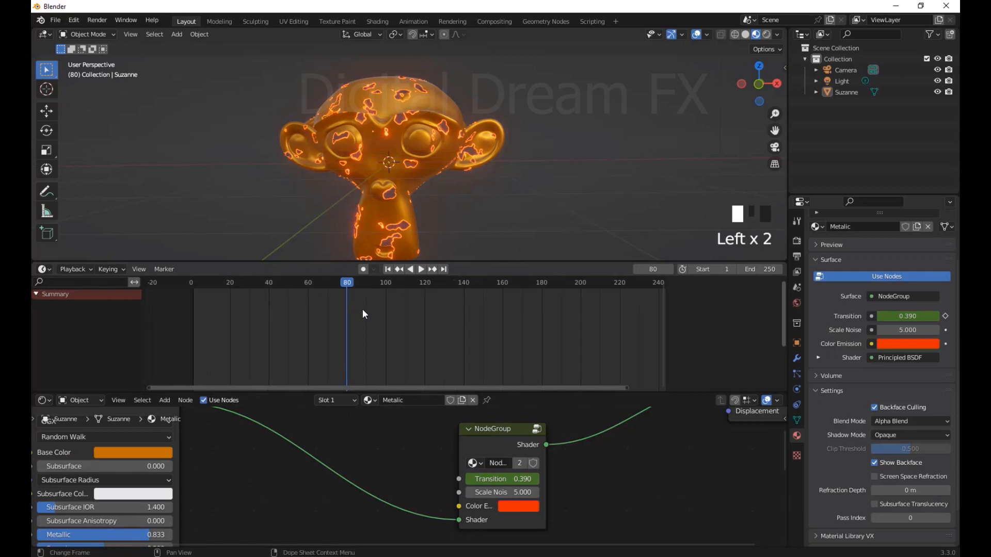
scroll(441, 319, "down", 1)
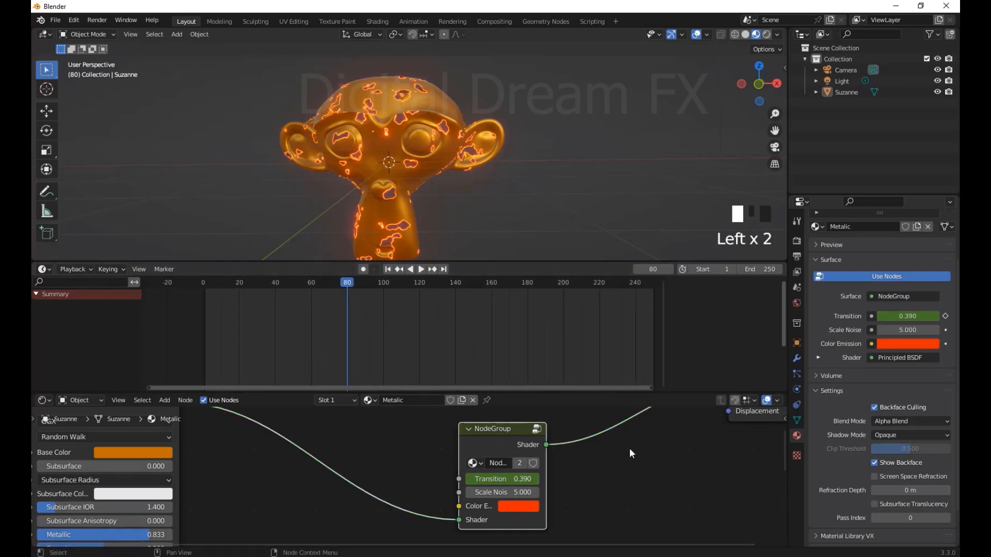
middle_click_drag(629, 448, 656, 440)
middle_click_drag(290, 342, 289, 343)
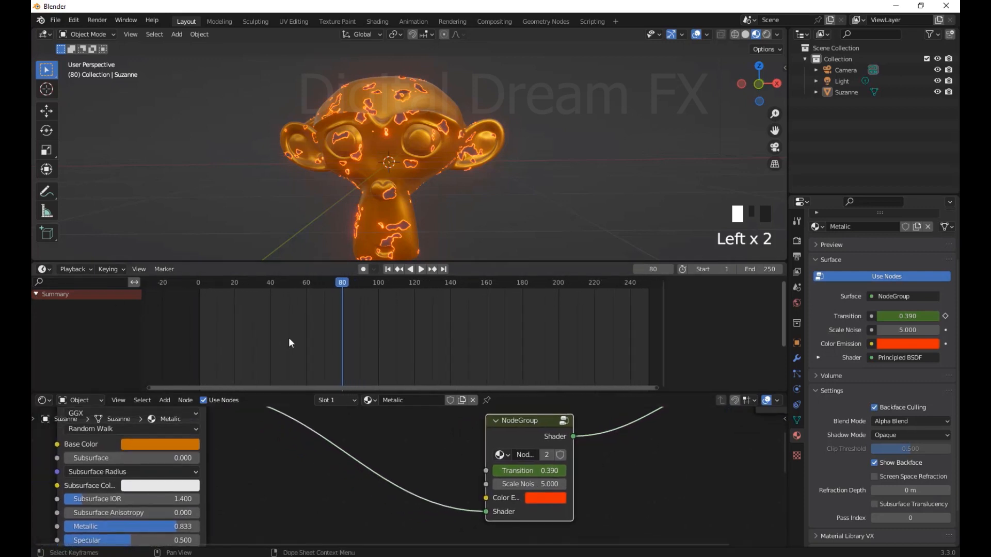
- Change the Timeline area to a Graph Editor and scrub to frame 5 to look for the Transition curve
left_click(44, 270)
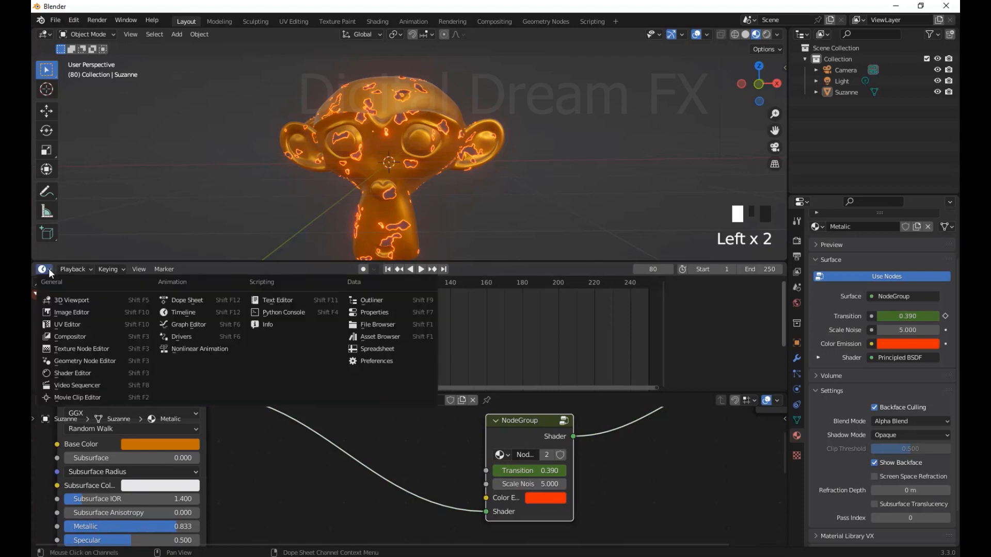
left_click(186, 325)
scroll(435, 321, "down", 5)
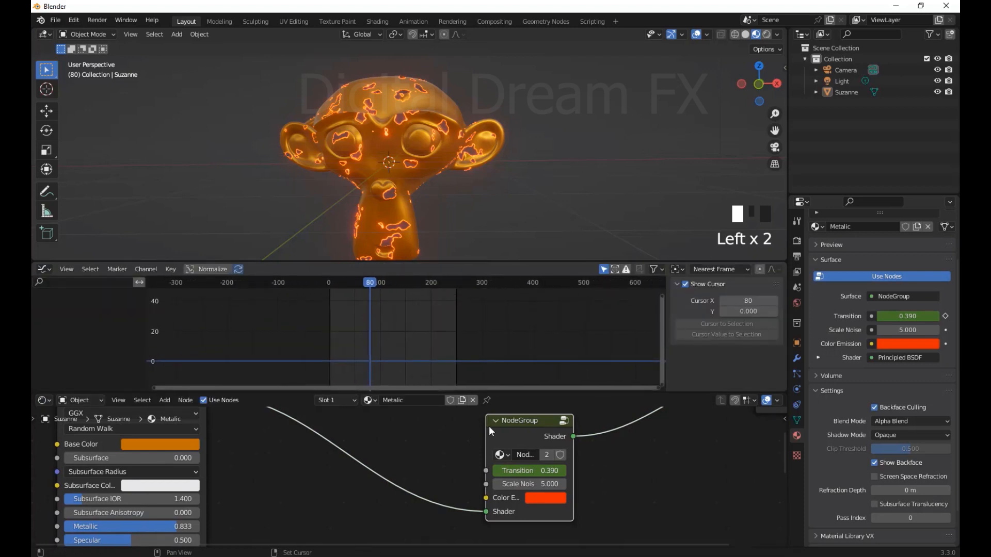
right_click(521, 471)
left_click(332, 322)
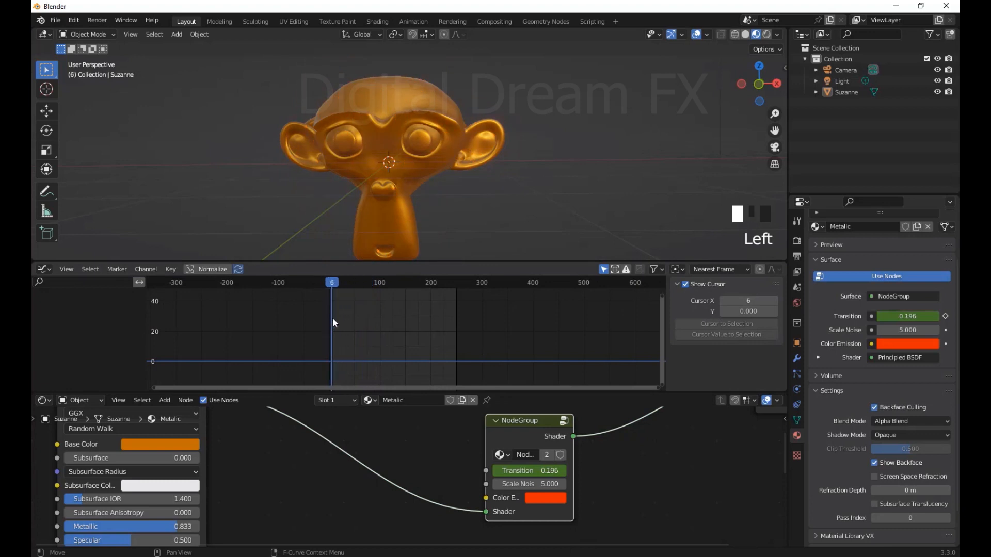
left_click_drag(333, 320, 330, 319)
scroll(578, 444, "up", 5)
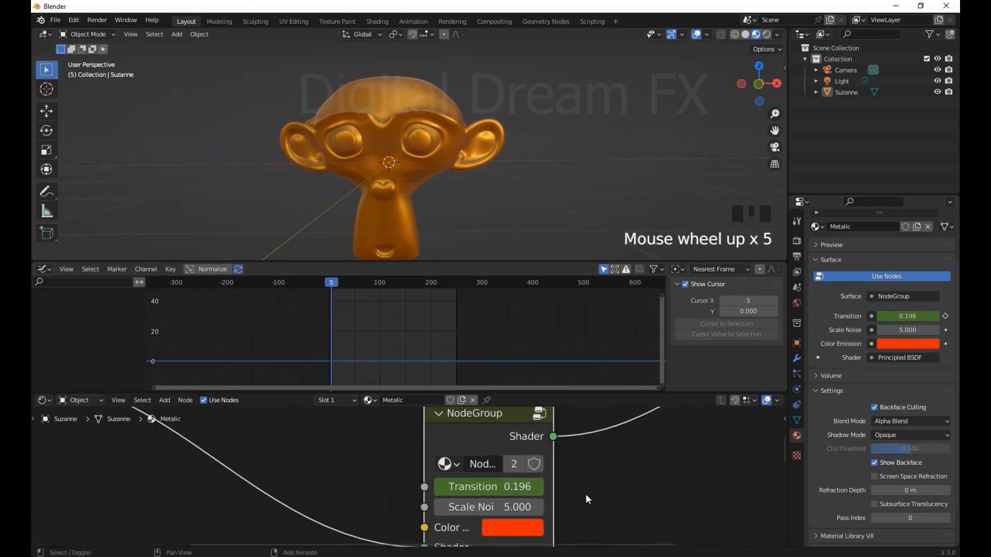
middle_click_drag(587, 495, 587, 504, "shift")
scroll(575, 317, "down", 15)
middle_click_drag(568, 325, 566, 298, "shift")
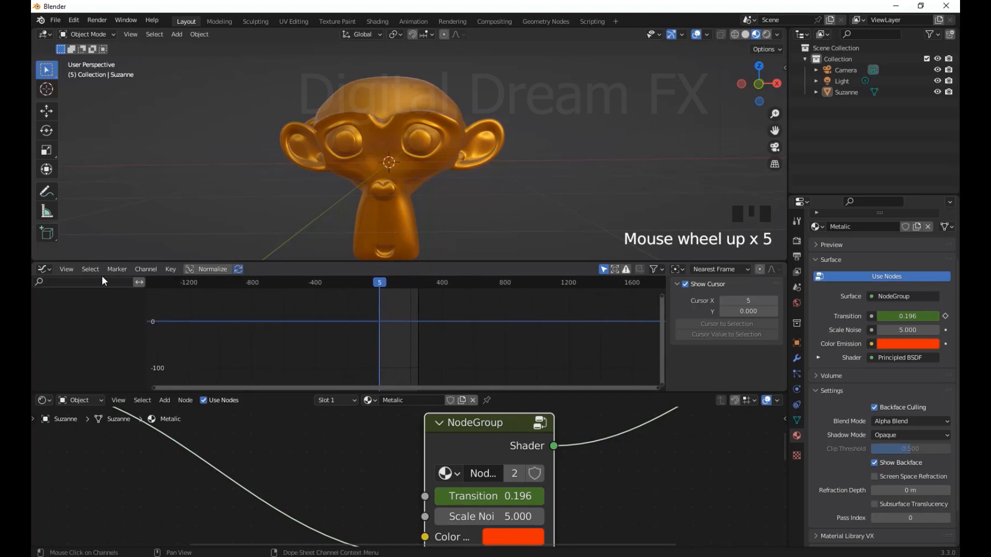
- Turn the Graph Editor area back into a Timeline and move the playhead to frame 2
left_click(47, 269)
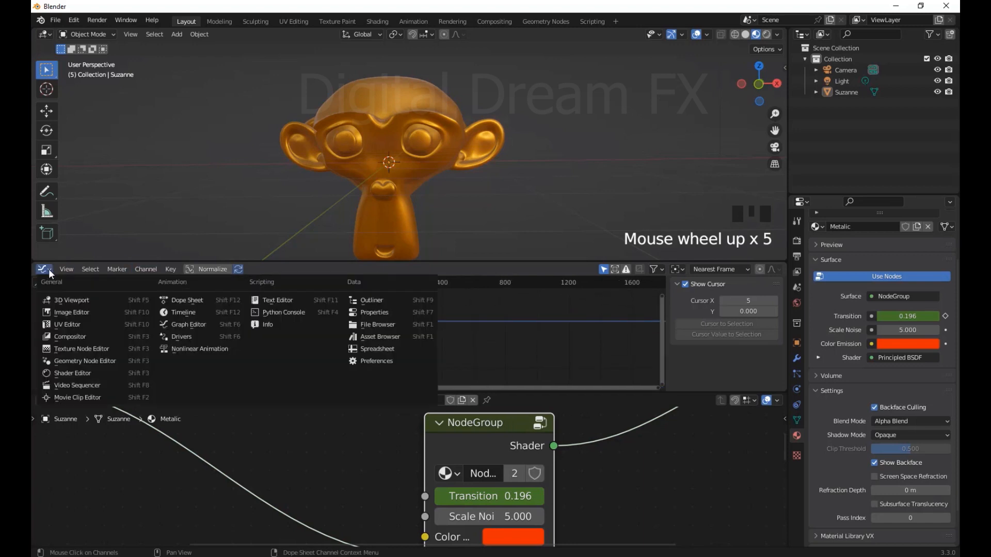
left_click(184, 308)
left_click_drag(206, 299, 234, 345)
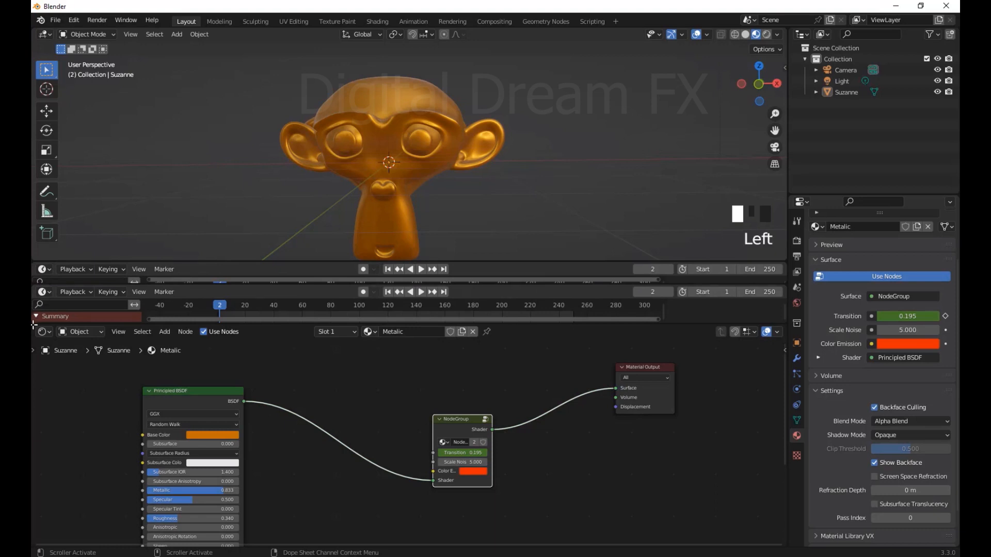
- Close the timeline areas and enlarge the 3D viewport above the node editor
left_click_drag(33, 325, 35, 264)
left_click(35, 266)
left_click_drag(104, 261, 115, 349)
middle_click_drag(419, 411, 428, 457)
scroll(430, 449, "down", 4)
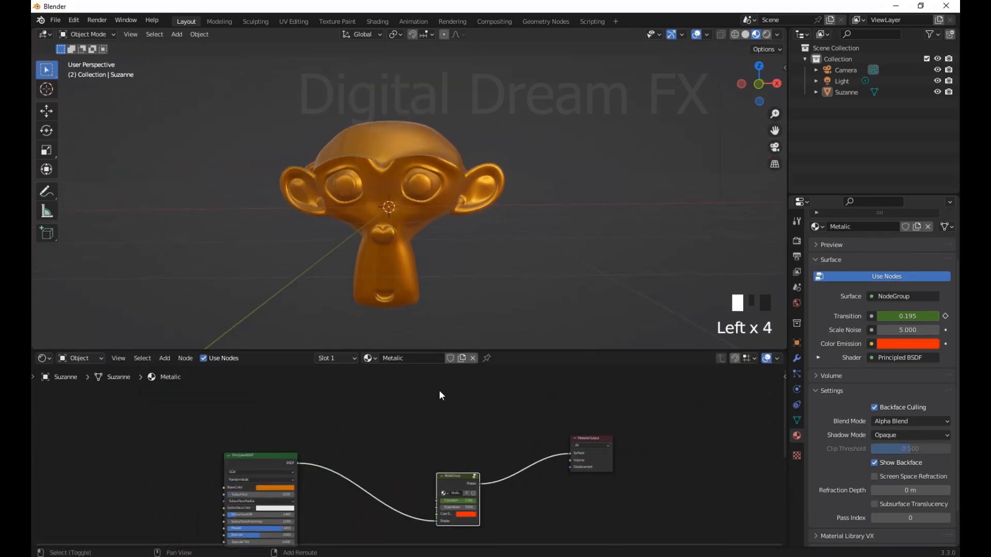
- Switch the 3D viewport to Rendered shading and frame Suzanne against the HDRI background
middle_click_drag(618, 149, 632, 111, "shift")
left_click(766, 35)
mouse_move(563, 178)
middle_mouse_down()
mouse_move(485, 197)
mouse_move(416, 195)
mouse_move(482, 206)
middle_mouse_up()
scroll(484, 214, "down", 2)
middle_click_drag(467, 206, 484, 227)
scroll(488, 216, "up", 2)
middle_click_drag(484, 227, 483, 231, "shift")
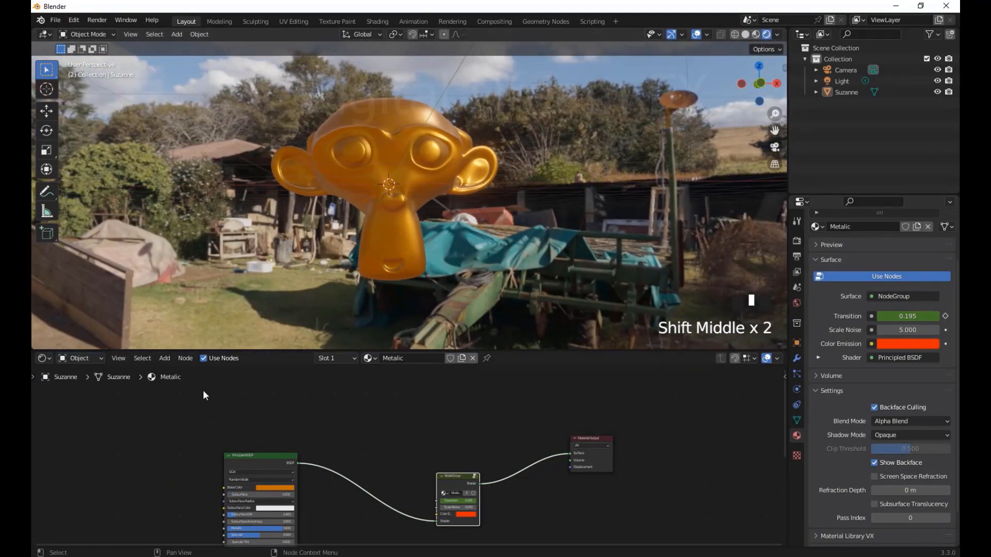
- Switch the shader editor from Object to World to show the HDRI environment nodes
left_click(78, 358)
left_click(77, 381)
scroll(521, 419, "up", 2)
middle_click_drag(521, 419, 530, 410)
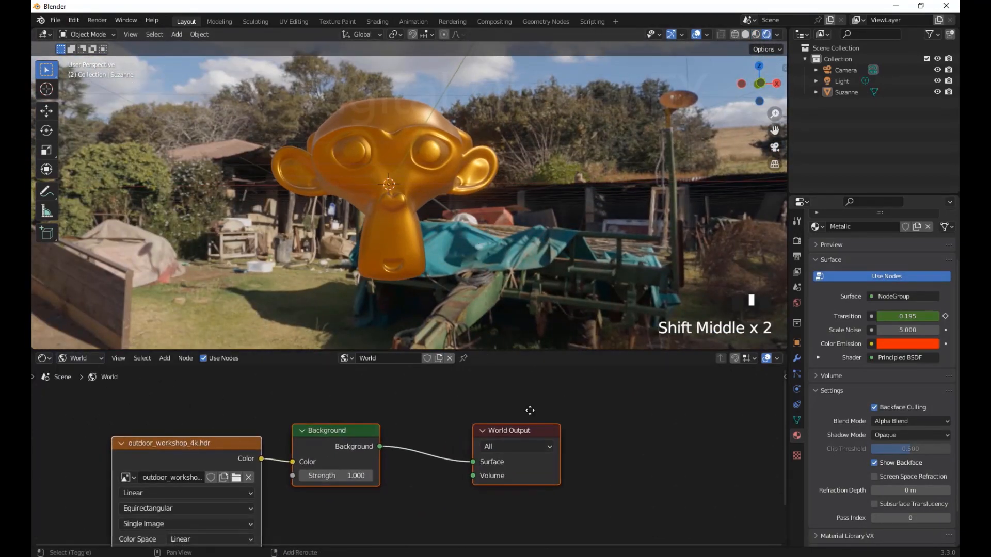
- Spread out the World nodes, leaving room between the Background and World Output nodes
scroll(568, 431, "up", 2)
middle_click_drag(583, 437, 568, 407, "shift")
left_click(535, 403)
left_click_drag(533, 402, 727, 404)
scroll(408, 456, "down", 6)
middle_click_drag(407, 457, 444, 443, "shift")
left_click_drag(269, 421, 217, 427)
left_click_drag(362, 410, 340, 405)
- Add a Mix Shader between the Background and World Output nodes and position it slightly lower
key("shift+a")
left_click(414, 428)
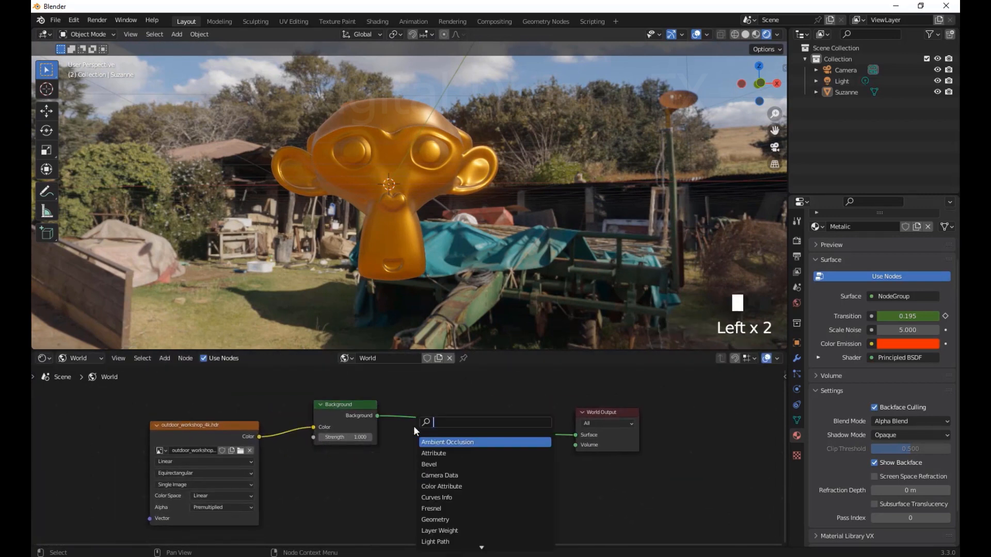
type("mix")
key("Return")
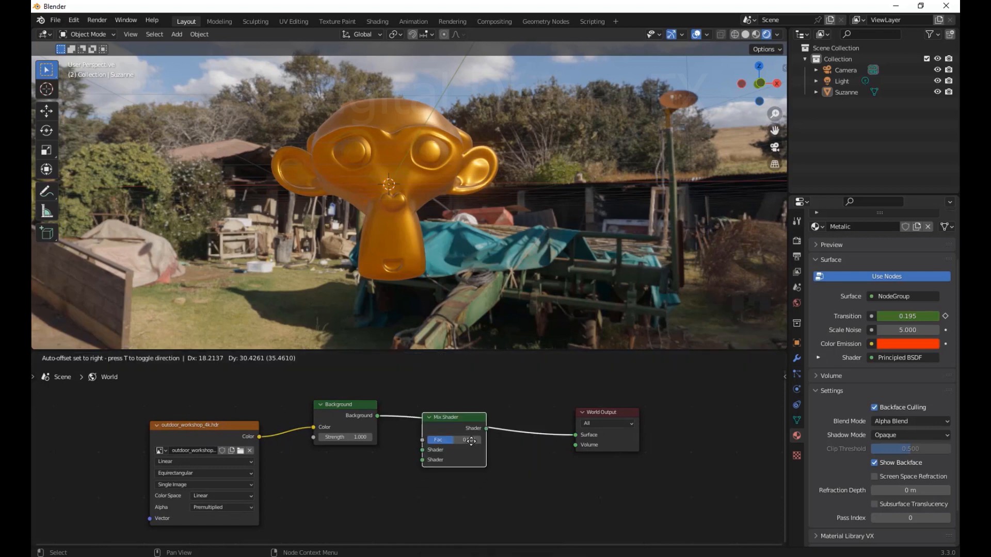
left_click(472, 441)
middle_click_drag(544, 478, 541, 482, "shift")
left_click_drag(474, 422, 507, 440)
scroll(341, 468, "down", 1)
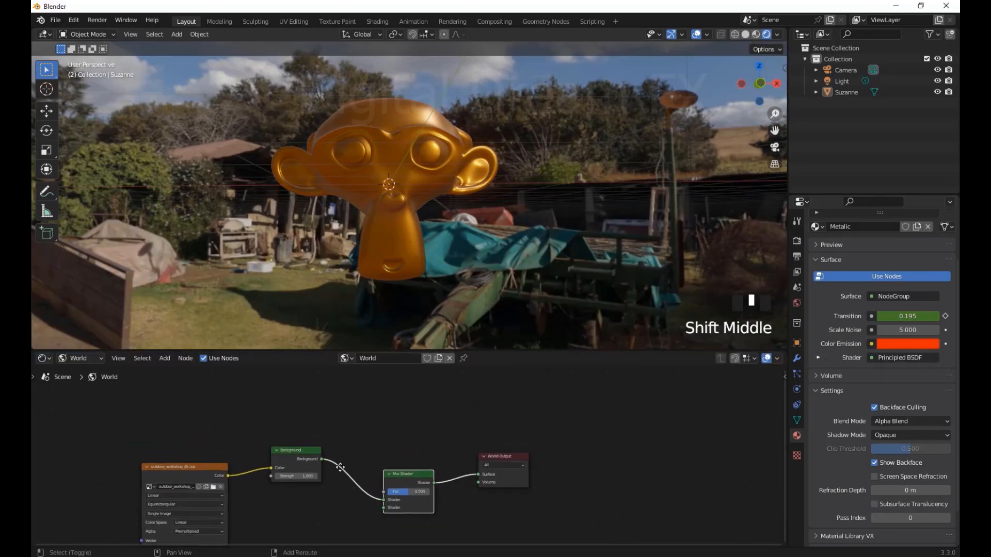
- Add a Light Path node to the World node tree, placed above the Background node
key("shift+a")
type("lig")
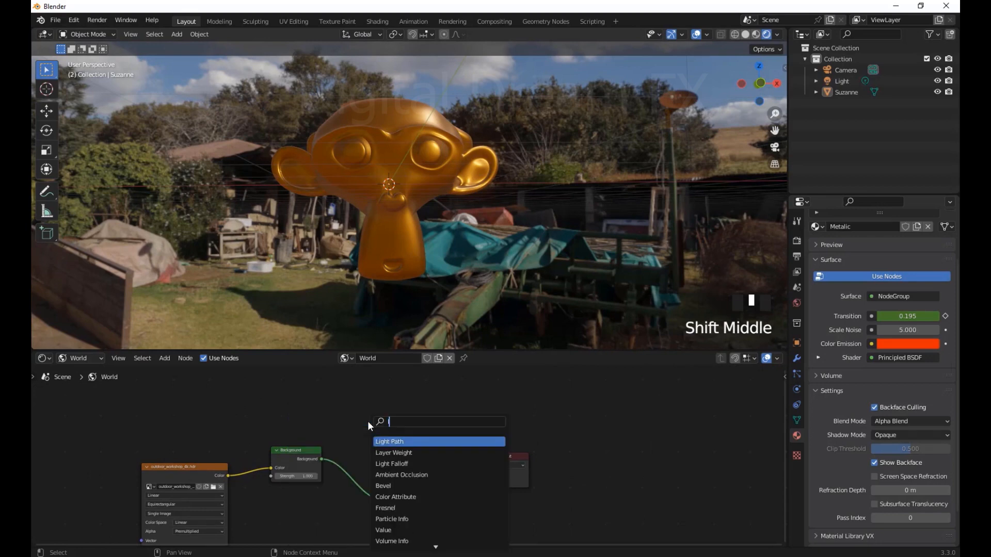
type("ht")
key("Return")
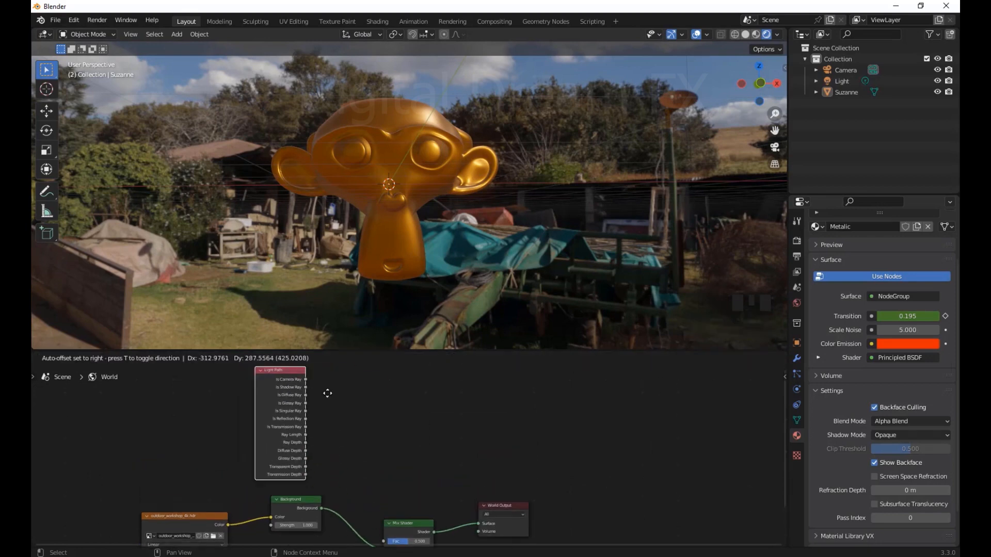
left_click(366, 400)
- Enlarge the shader editor and spread out the World nodes, moving Mix Shader and World Output away from the Background and environment texture nodes
scroll(487, 433, "down", 4)
scroll(488, 438, "up", 4)
middle_click_drag(492, 516, 503, 468)
left_click_drag(500, 352, 500, 226)
scroll(510, 377, "down", 2)
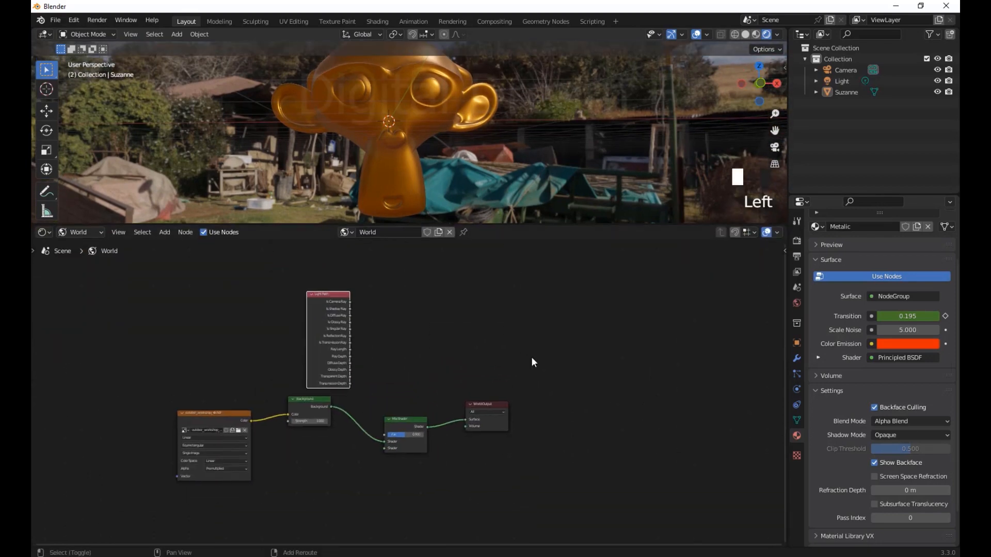
scroll(400, 290, "up", 3)
middle_click_drag(504, 388, 519, 395)
left_click_drag(617, 534, 384, 401)
left_click_drag(435, 460, 575, 410)
left_click_drag(322, 435, 322, 457)
middle_click_drag(388, 382, 383, 368)
- Link the Light Path's Is Camera Ray output to the Mix Shader's Fac input and enlarge the 3D viewport again
left_click(348, 299)
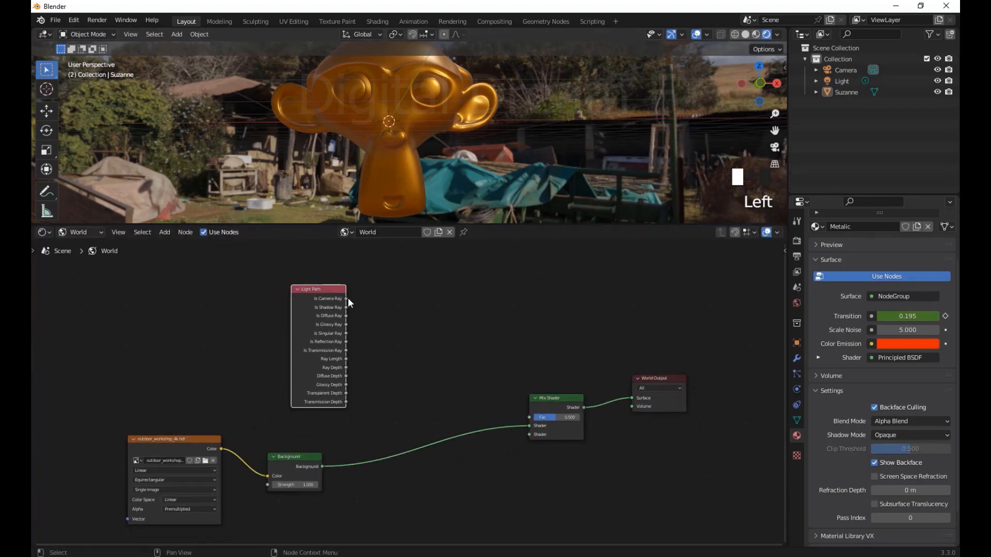
left_click_drag(532, 419, 531, 418)
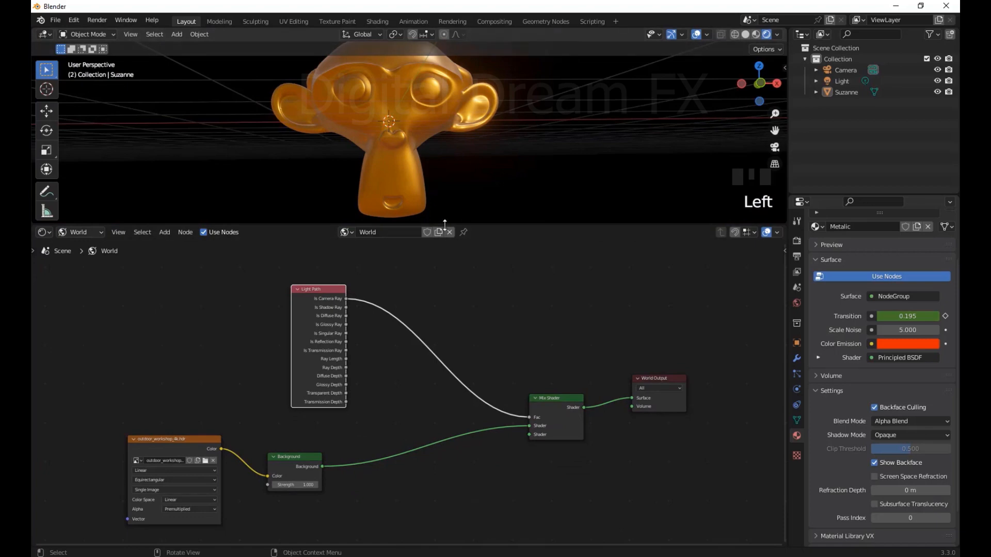
left_click_drag(445, 225, 445, 359)
- Look through the camera and play the dissolve animation against the changed background, stopping playback near the start
scroll(469, 265, "down", 4)
middle_click_drag(470, 264, 472, 262)
scroll(465, 267, "up", 1)
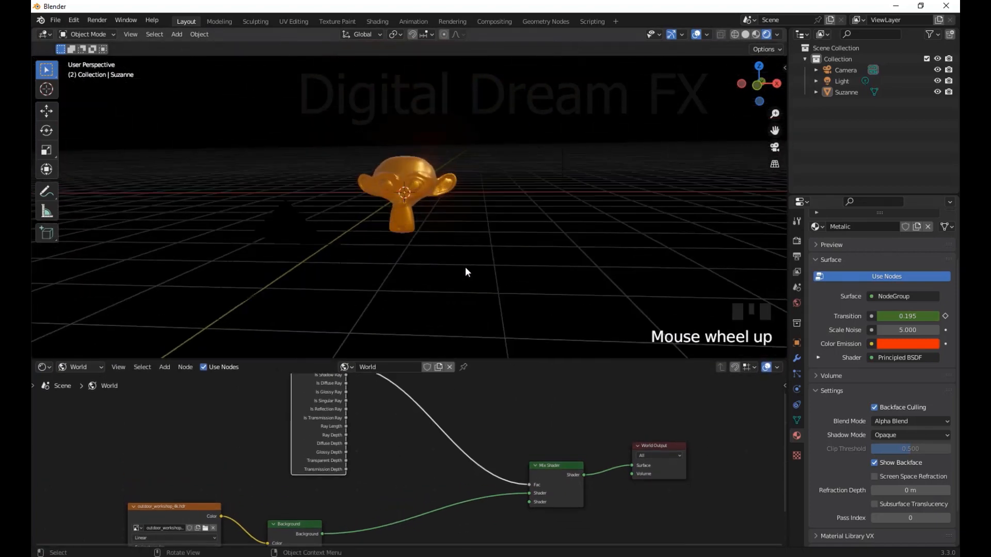
scroll(465, 268, "up", 1)
key("KP_0")
key("space")
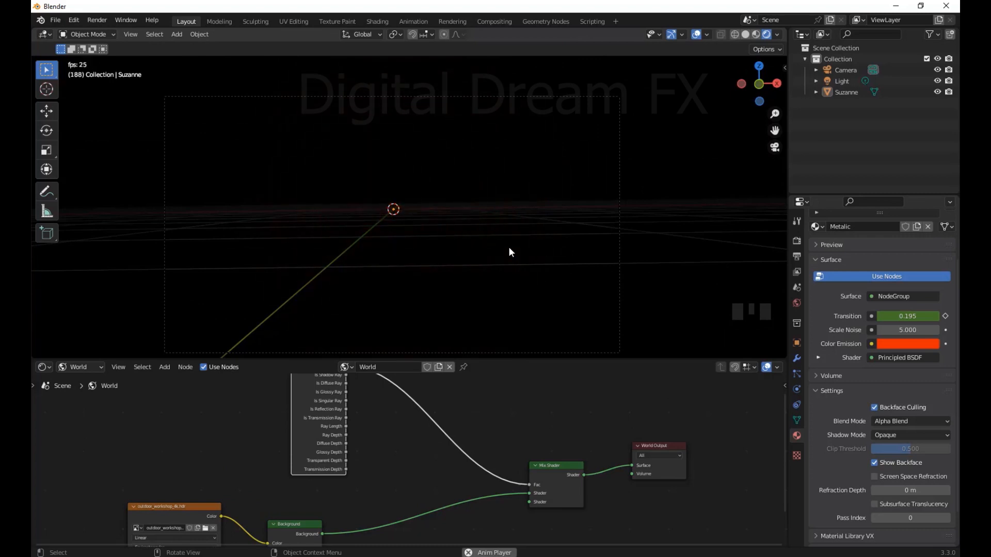
key("space")
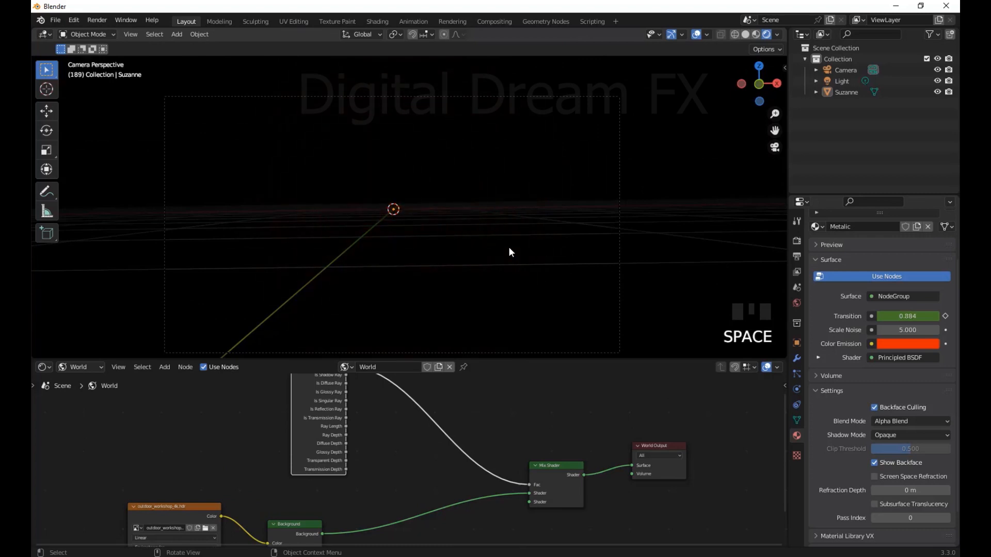
key("space")
key("space")
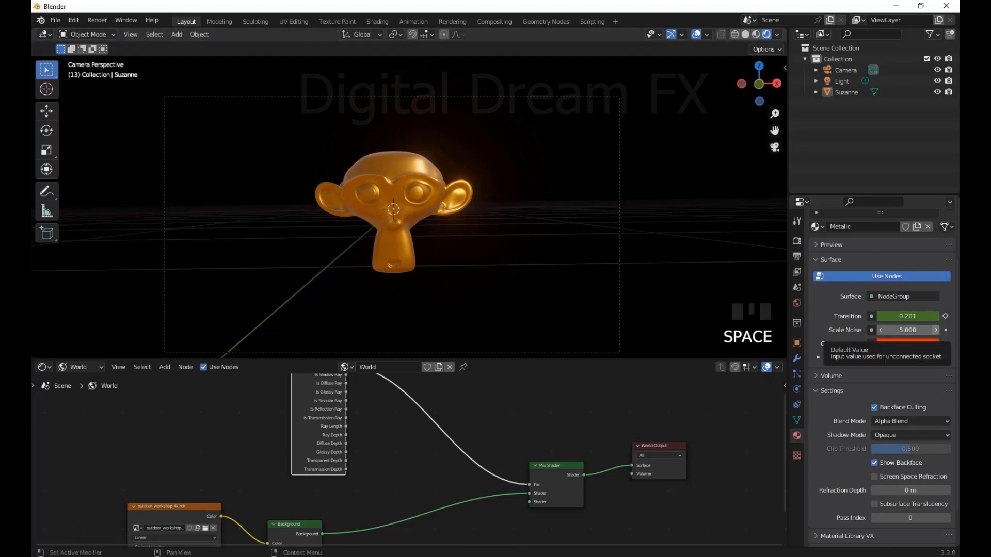
- Add a particle system to Suzanne and name its settings Particle Dissolve
left_click(428, 187)
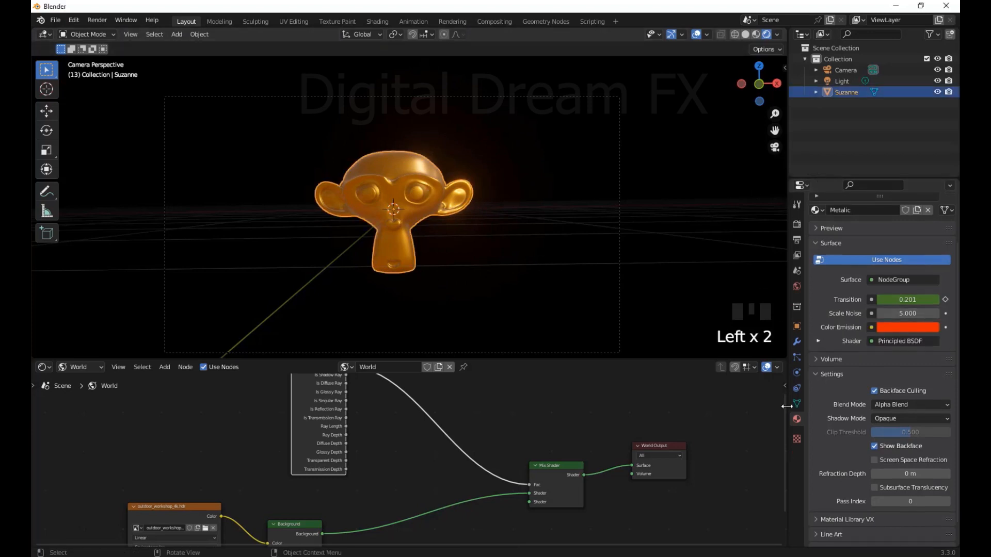
left_click(796, 357)
left_click(950, 223)
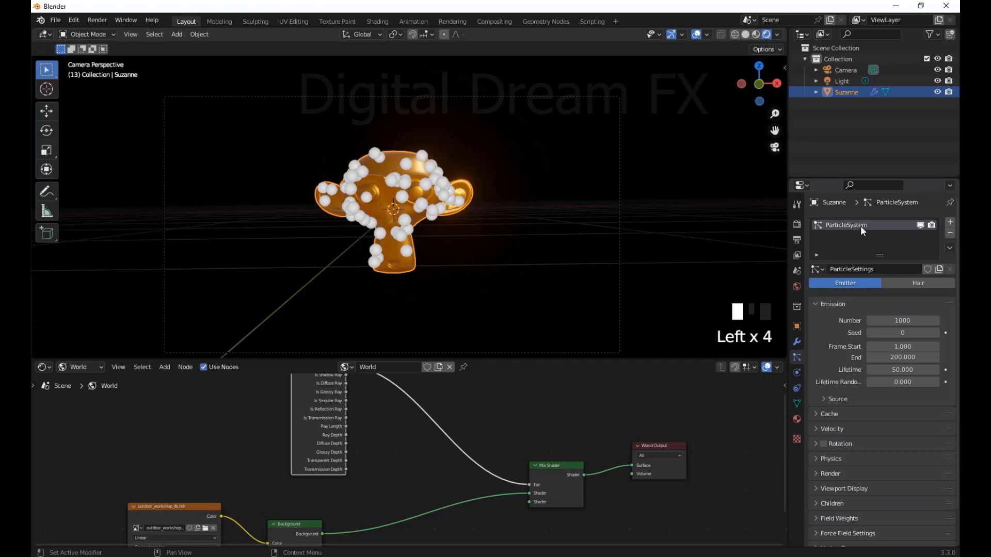
left_click(858, 269)
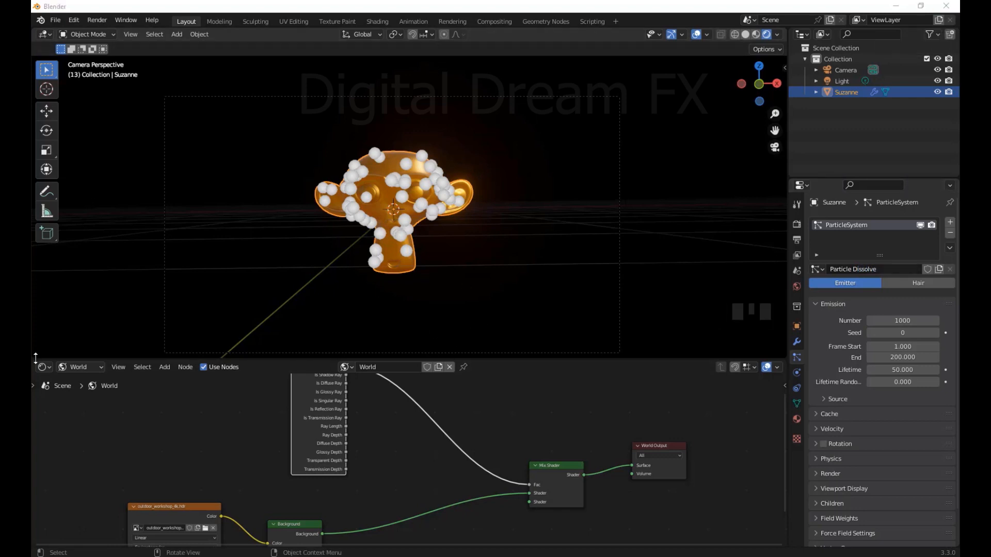
- Split the 3D viewport horizontally and turn the new area into a slim Timeline above the shader editor
left_click_drag(37, 337, 39, 309)
left_click(44, 314)
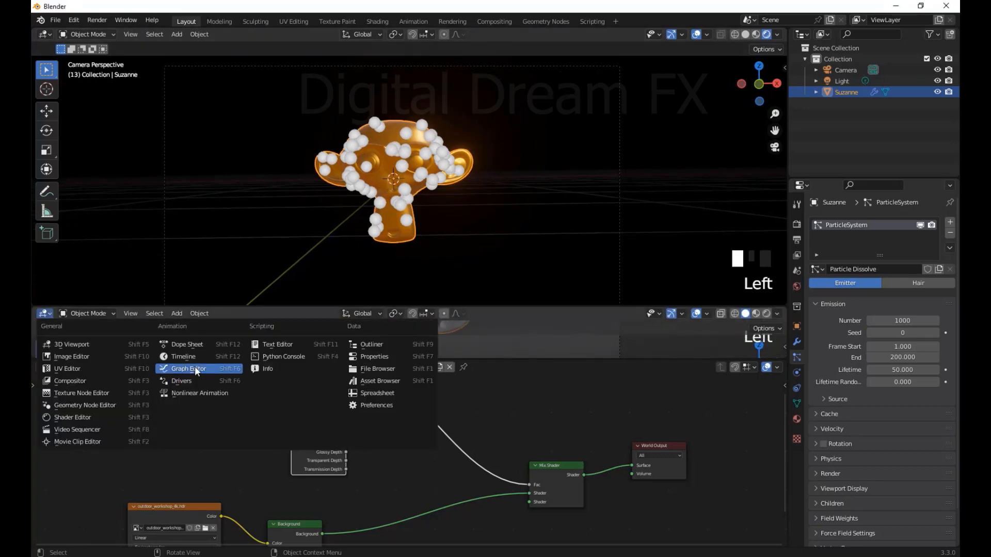
left_click(186, 356)
left_click_drag(163, 333, 162, 361)
- Play the animation from frame 1 to review the particle emission, then stop and return to the first frame
key("space")
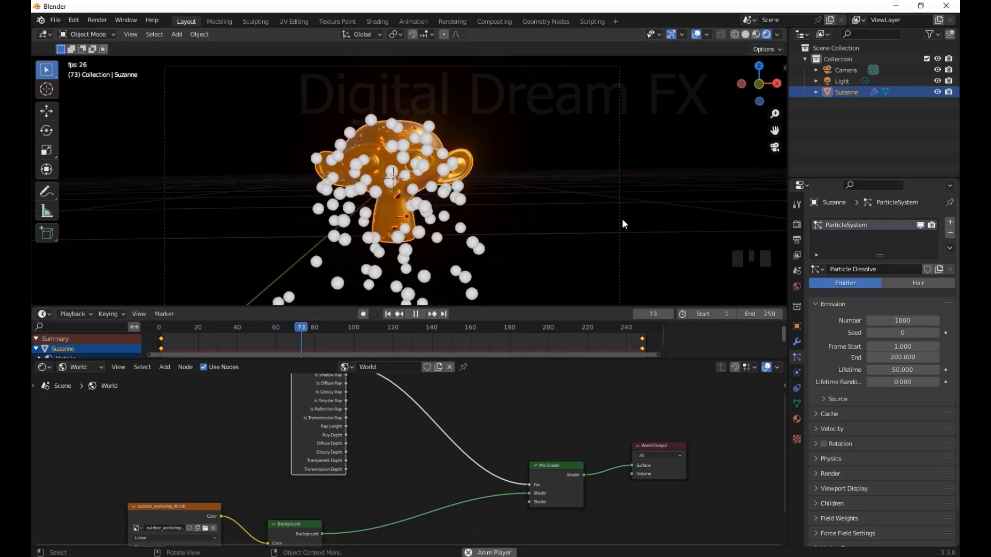
key("space")
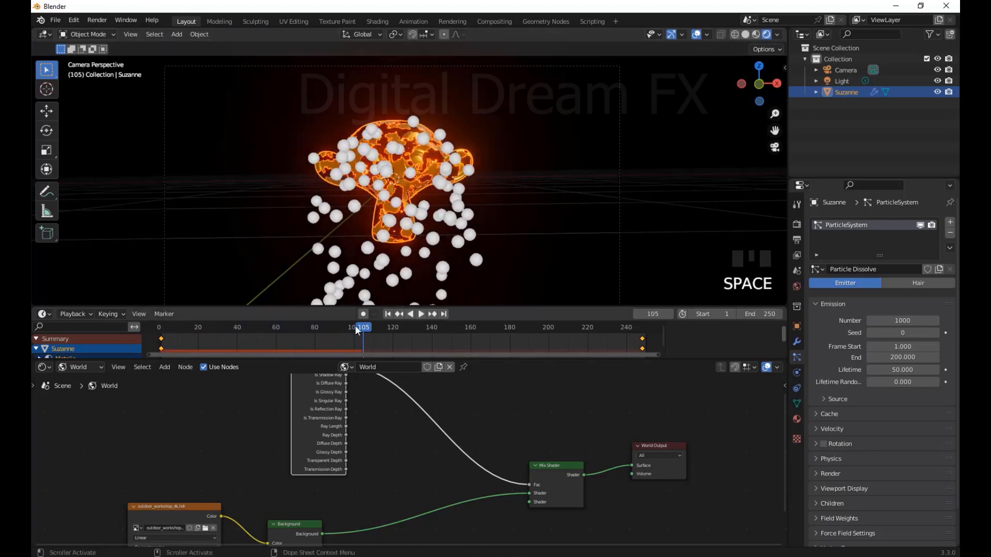
left_click_drag(356, 330, 155, 330)
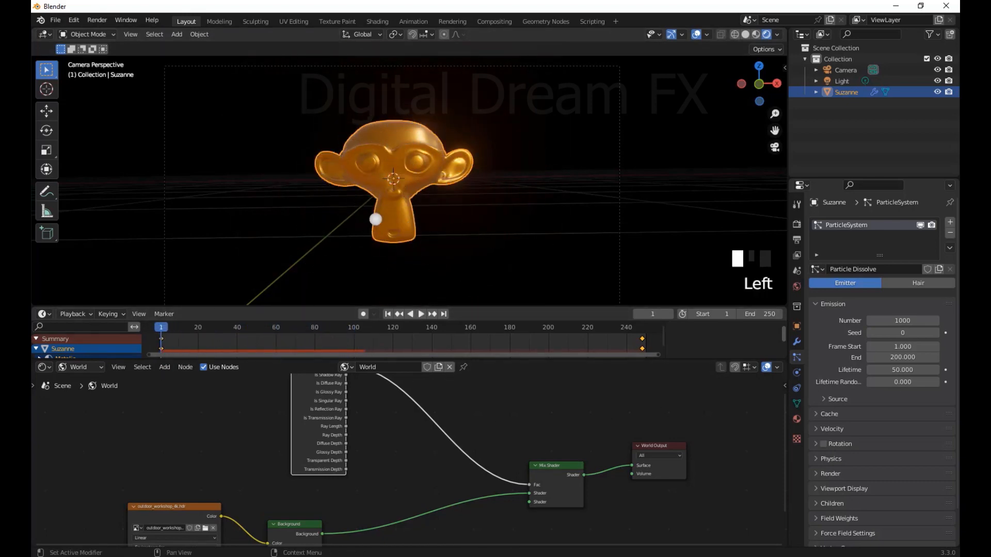
left_click(420, 314)
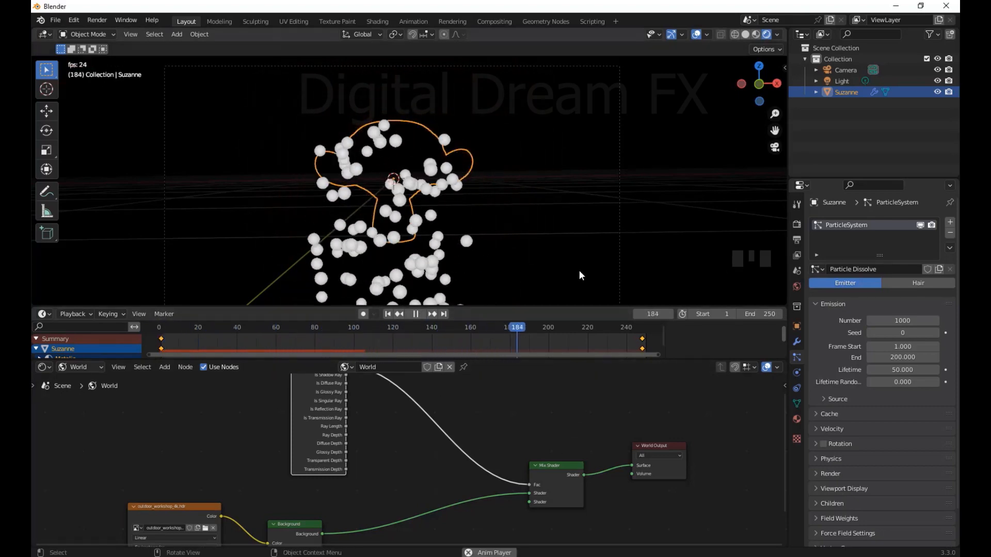
left_click(577, 268)
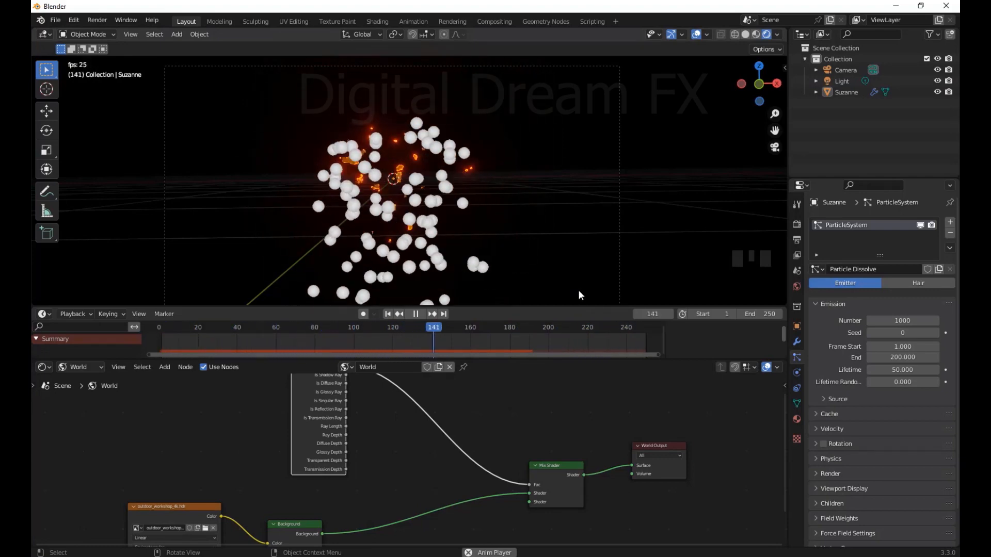
key("space")
left_click(388, 314)
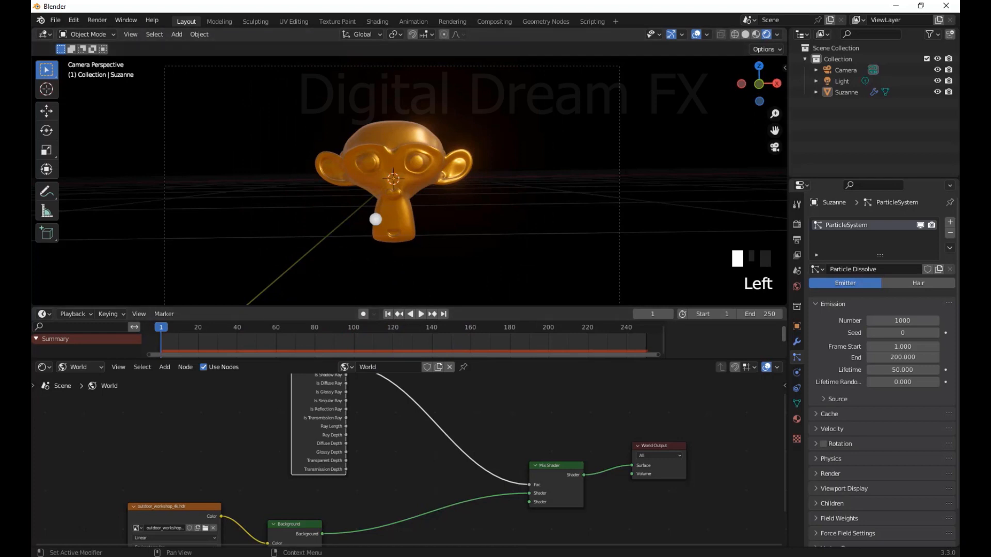
- Try an emission Number of 12000 for the particles and preview it with a short playback
left_click(877, 321)
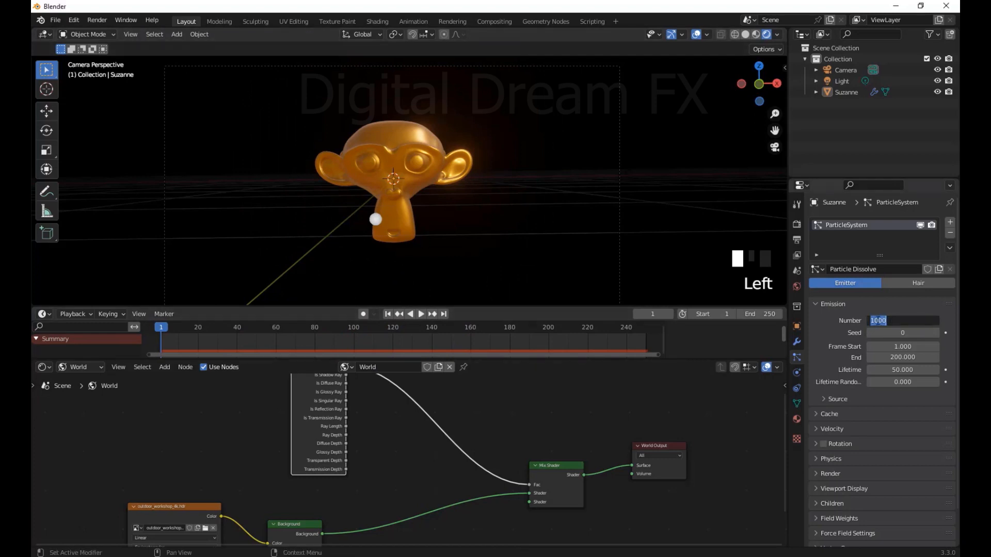
key("Return")
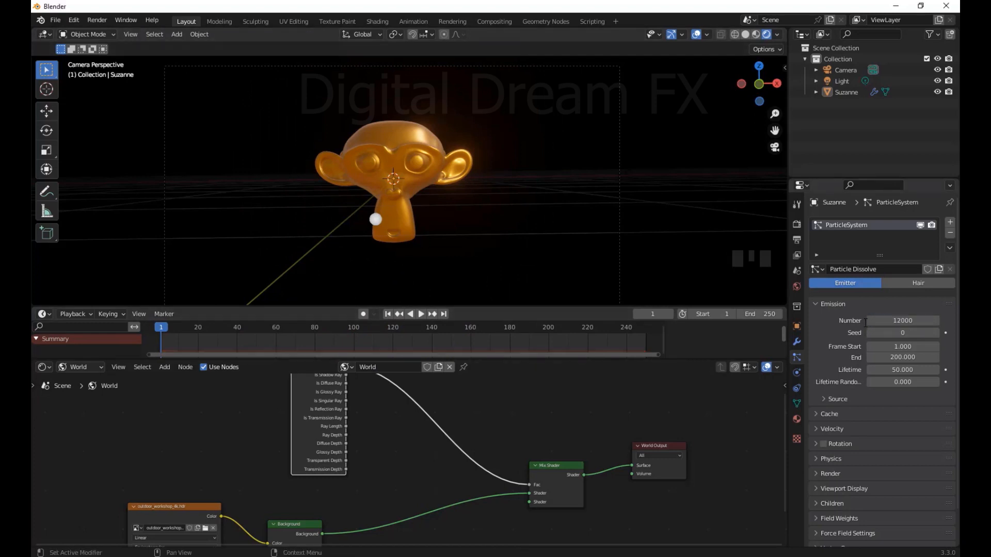
left_click(420, 314)
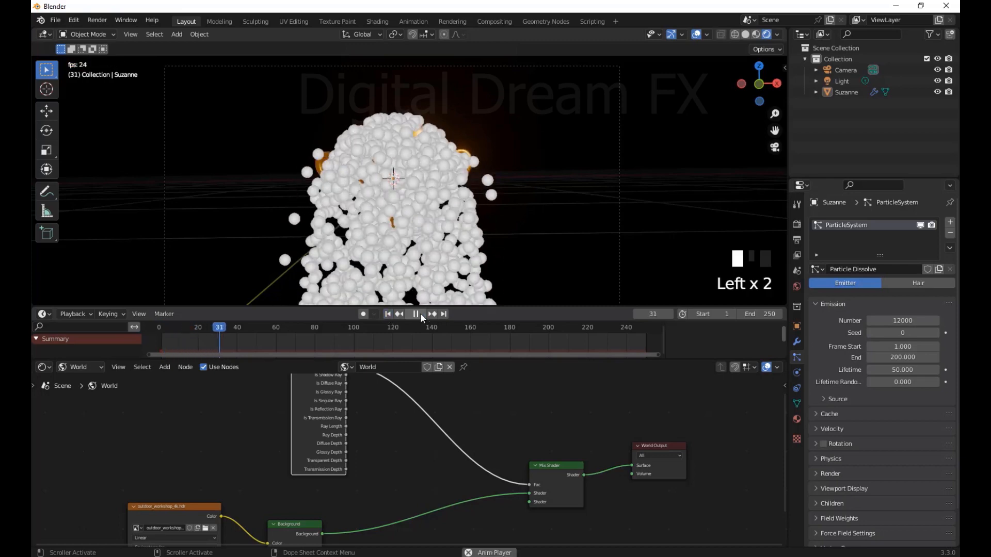
left_click(420, 313)
- Set the particle emission Number to 10000, preview it from the first frame, and return to frame 1
left_click(388, 314)
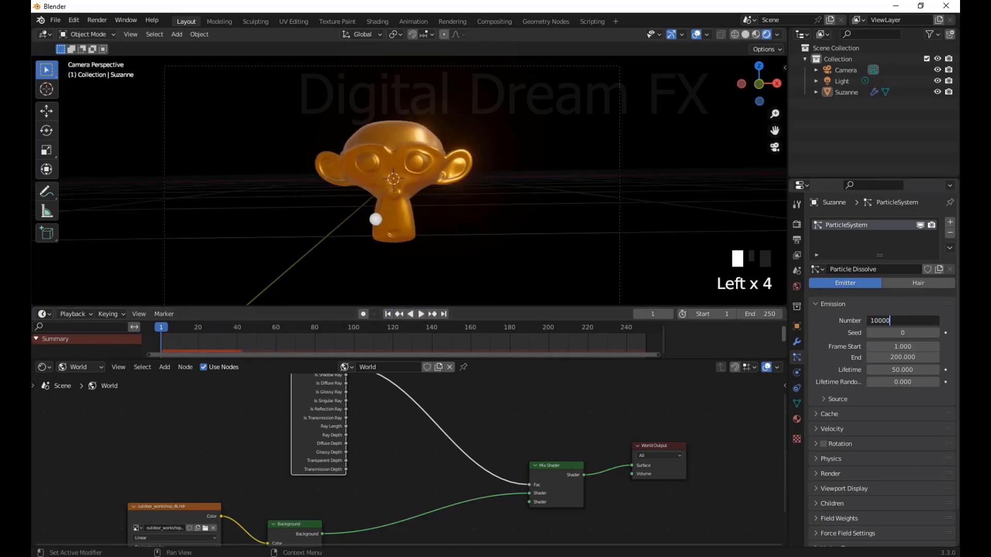
key("Return")
left_click(421, 314)
left_click(421, 314)
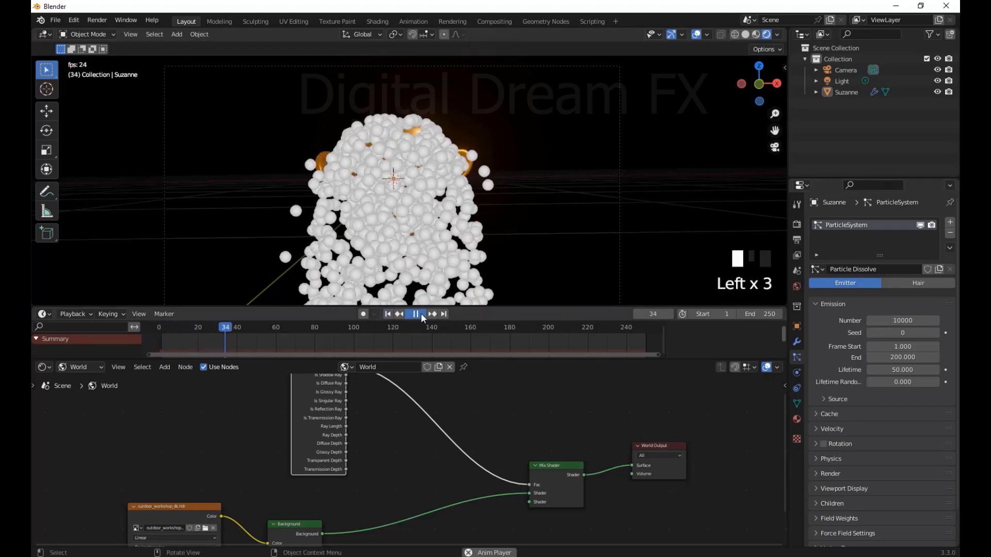
left_click(388, 314)
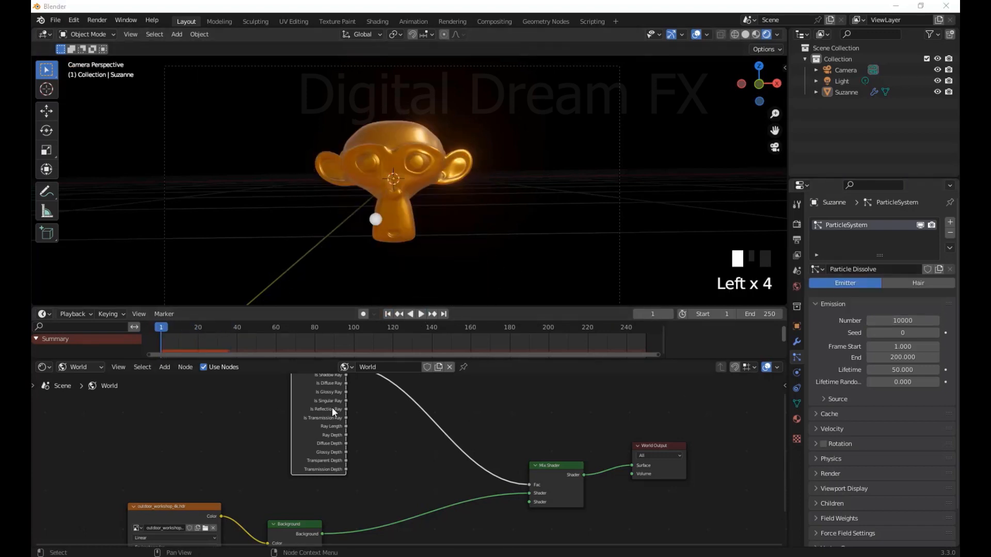
- Scrub the opening frames and orbit around Suzanne to examine when the particles start emitting
scroll(549, 393, "down", 1)
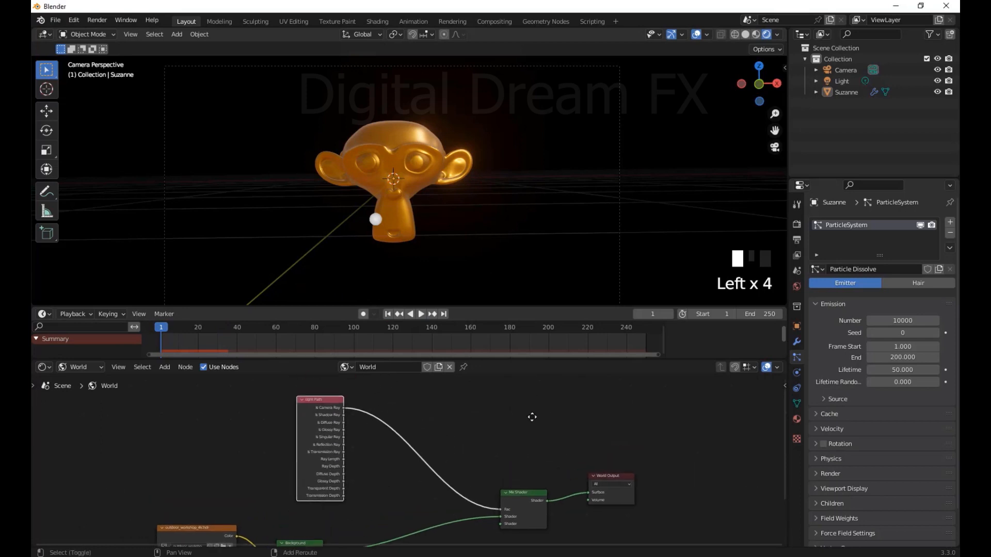
middle_click_drag(550, 435, 566, 431)
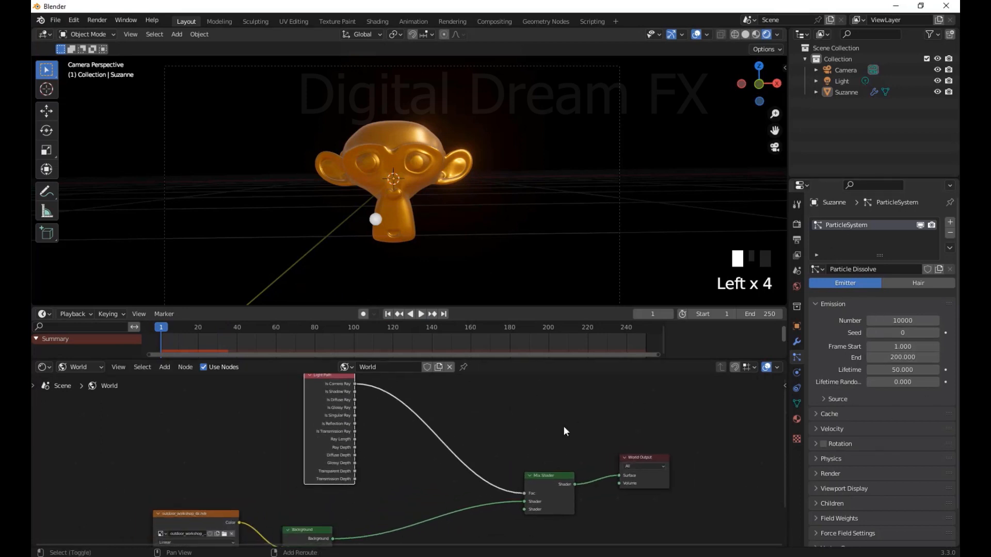
mouse_move(157, 329)
left_mouse_down()
mouse_move(185, 328)
mouse_move(163, 340)
left_mouse_up()
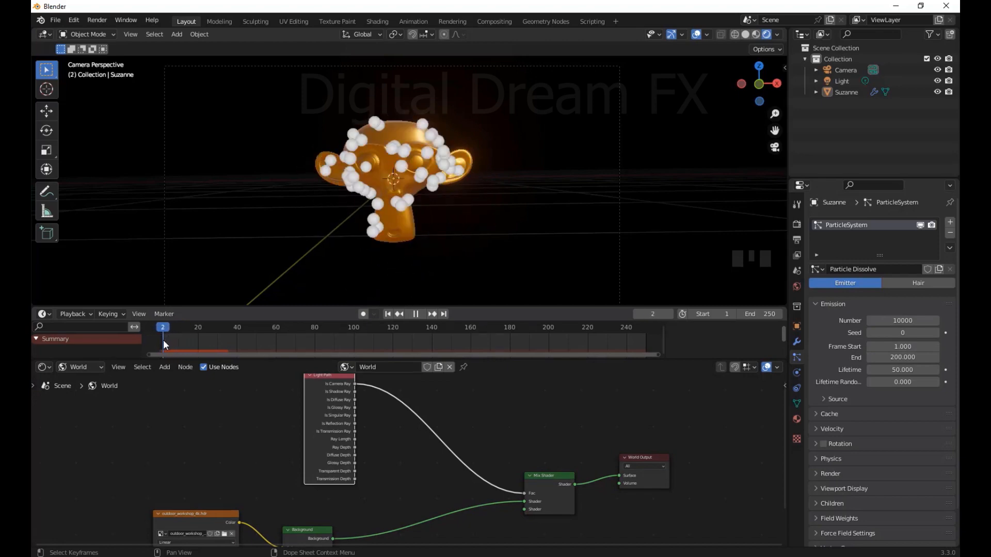
middle_click_drag(433, 206, 491, 256)
left_click_drag(156, 337, 166, 337)
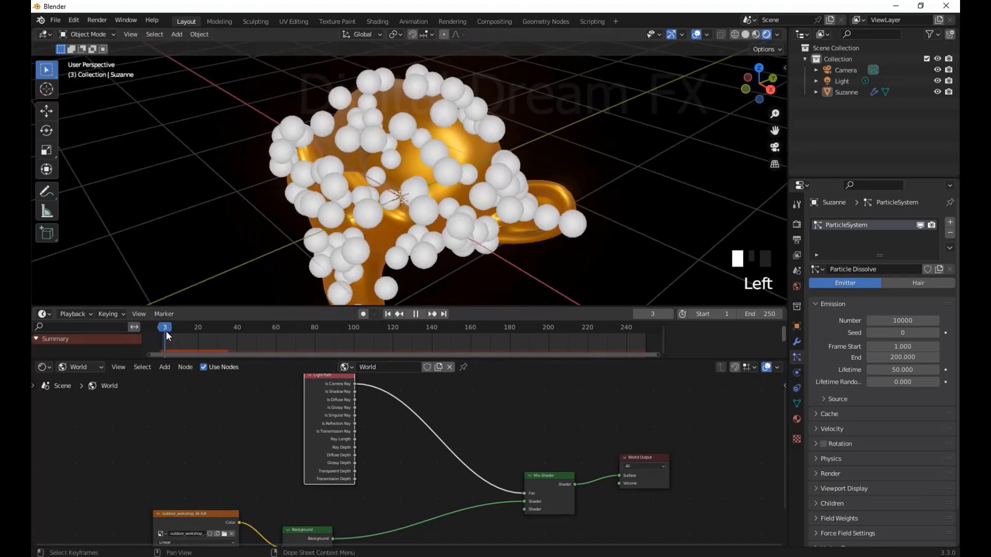
- Hide the particles in the viewport, locate where the dissolve begins, and set the emission Frame Start to 35
left_click(920, 225)
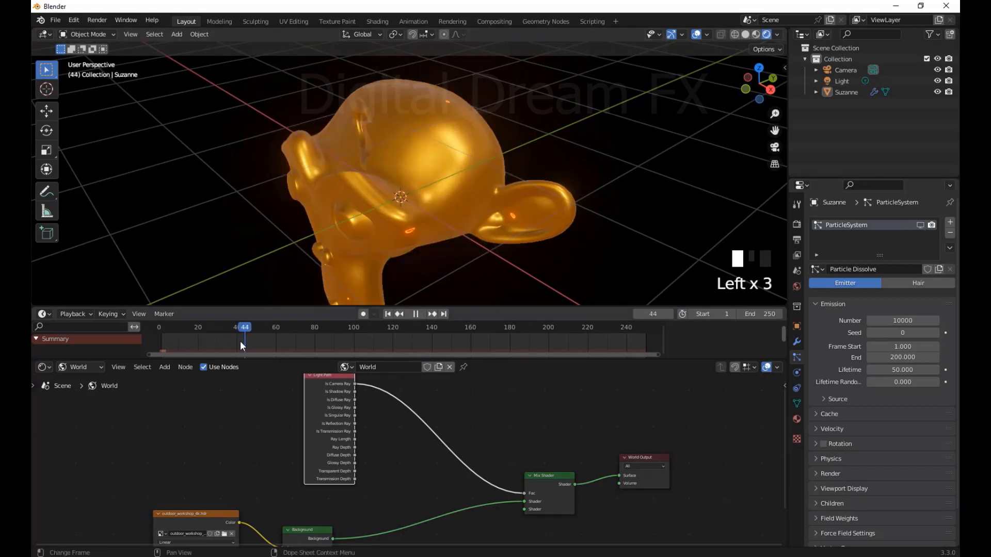
left_click_drag(221, 351, 225, 351)
scroll(468, 228, "down", 1)
middle_click_drag(446, 232, 470, 207)
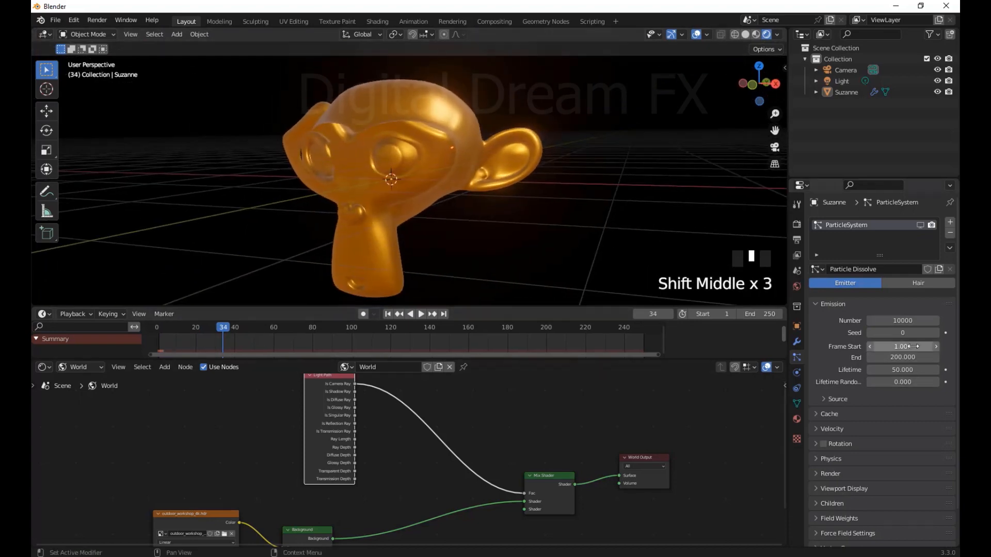
key("Return")
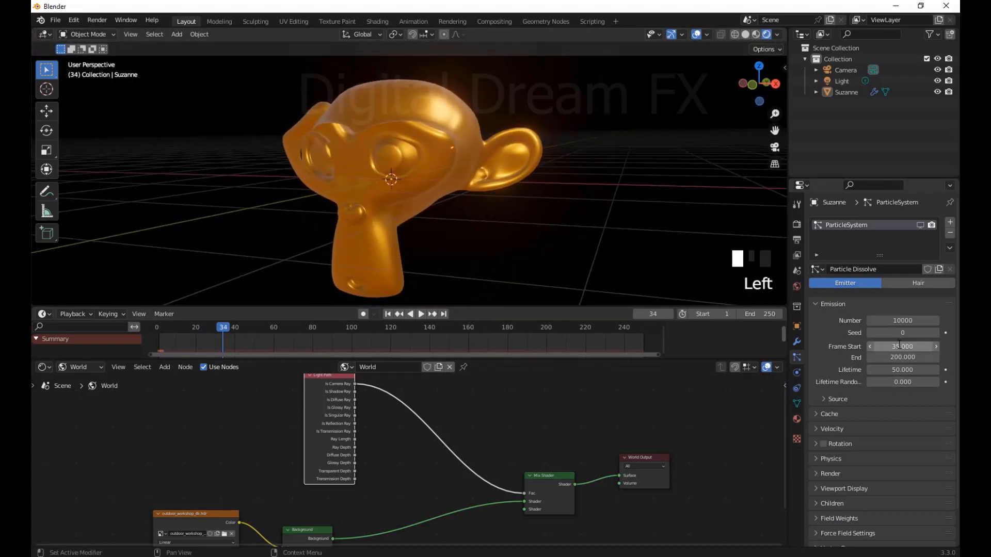
- Scrub to where Suzanne has almost fully dissolved and set the particle emission End to 160
left_click_drag(246, 330, 470, 335)
left_click(900, 357)
type("16")
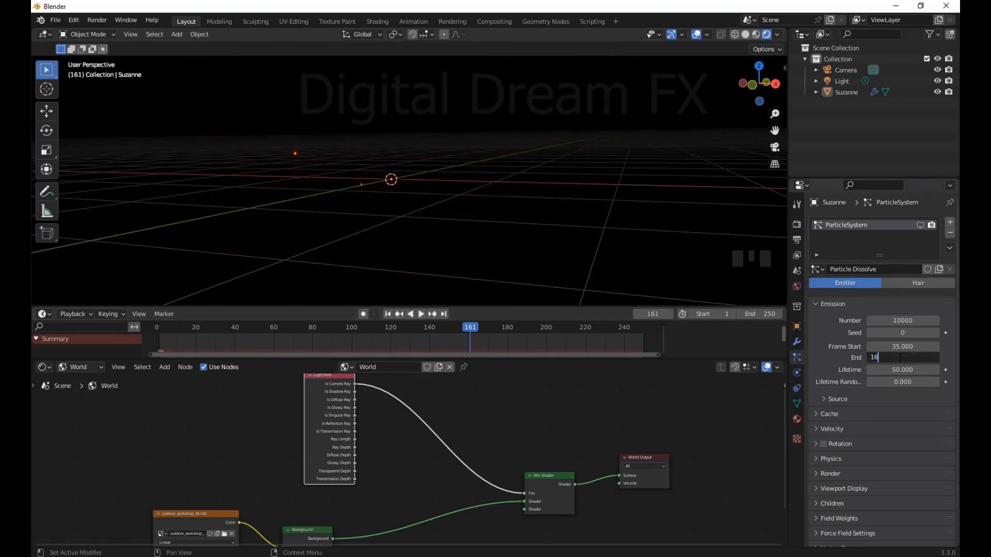
type("0")
left_click(480, 392)
- Show the particle system in the viewport again and play the animation from the first frame
left_click_drag(469, 328, 160, 382)
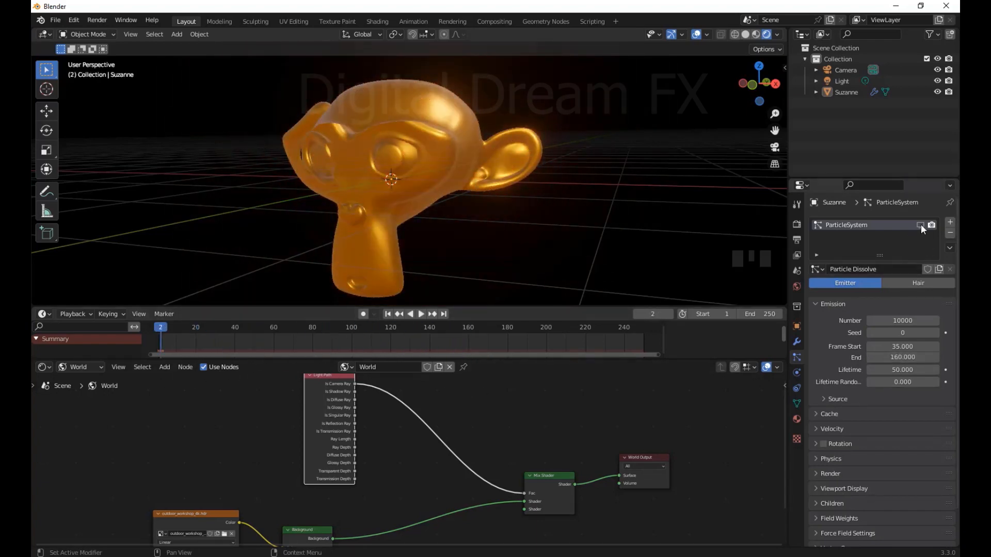
left_click(388, 315)
left_click(420, 314)
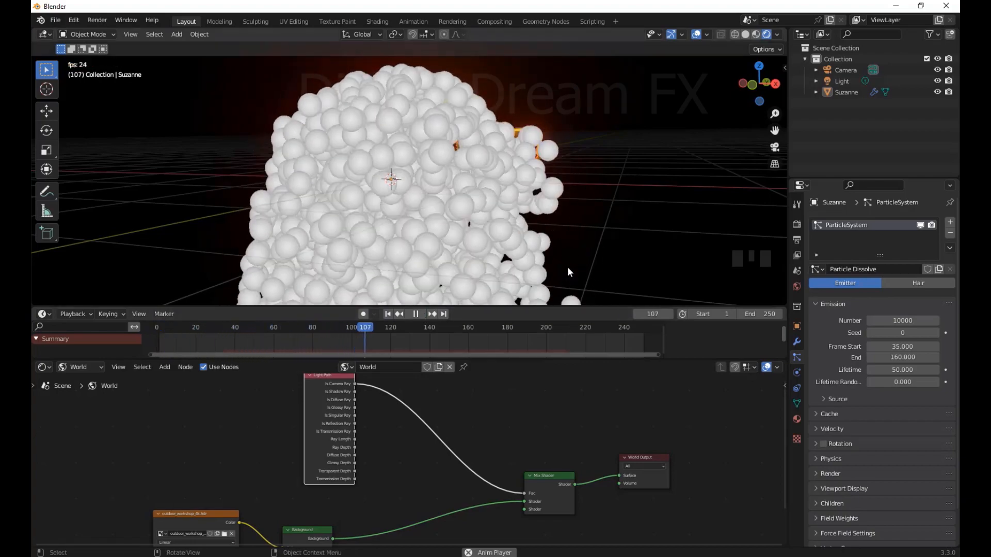
- Stop playback, scrub from the first frame to frame 130, and examine the whole falling particle stream from farther away
left_click(452, 321)
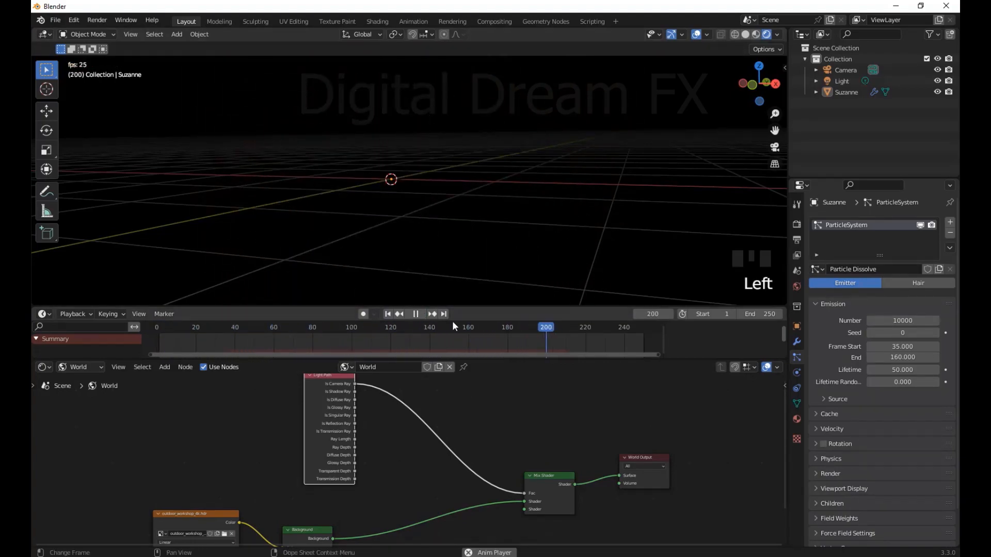
left_click(415, 314)
left_click(387, 315)
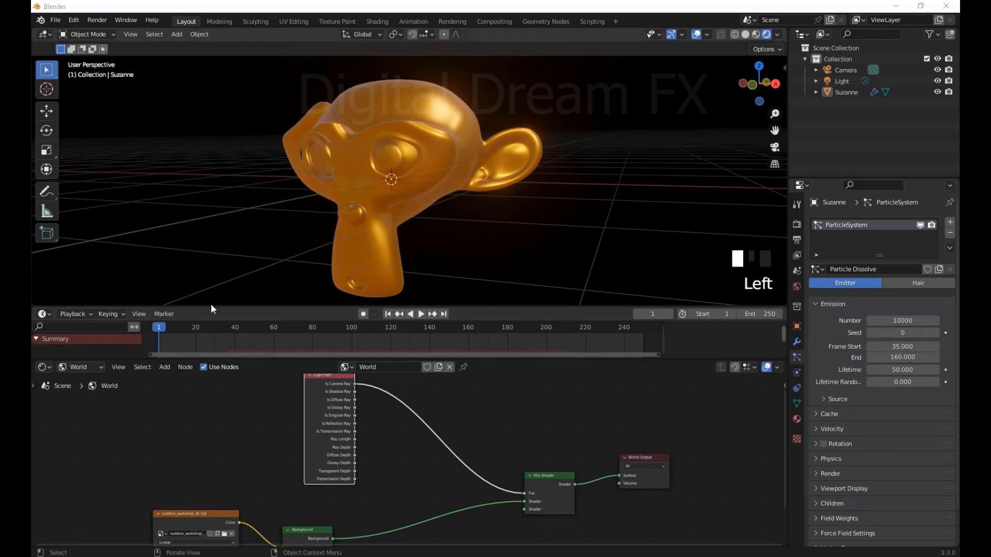
left_click_drag(190, 329, 409, 357)
scroll(565, 224, "down", 11)
middle_click_drag(566, 224, 536, 175, "shift")
scroll(517, 242, "down", 1)
scroll(518, 252, "up", 2)
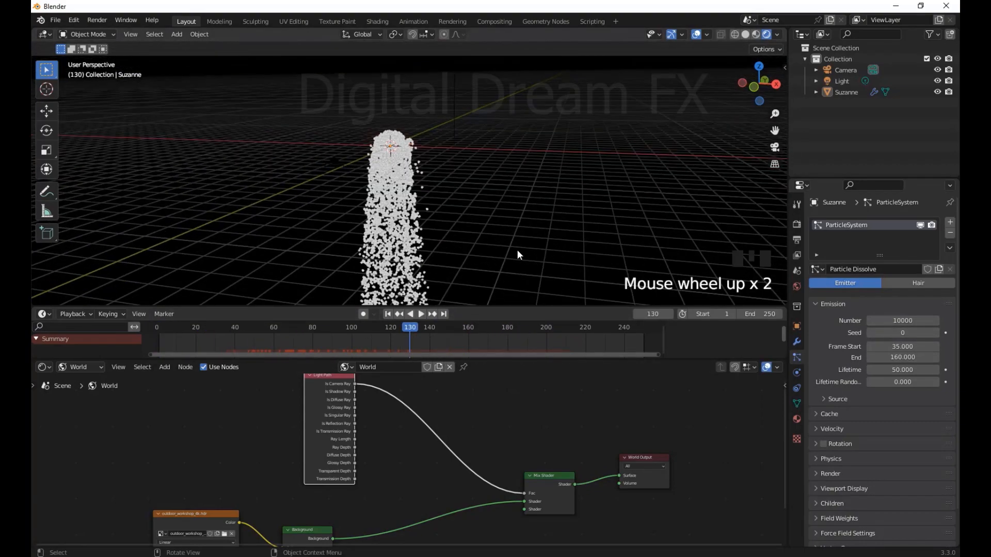
middle_click_drag(517, 251, 530, 254, "shift")
- Set the particle emission Number to 1000 and play the animation from the first frame to check it
left_click(903, 320)
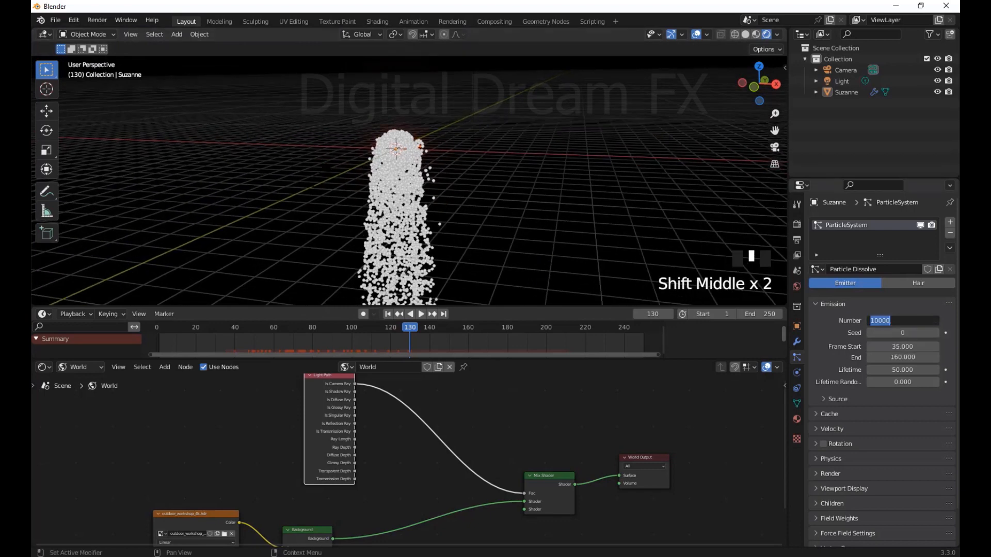
type("1000")
key("Return")
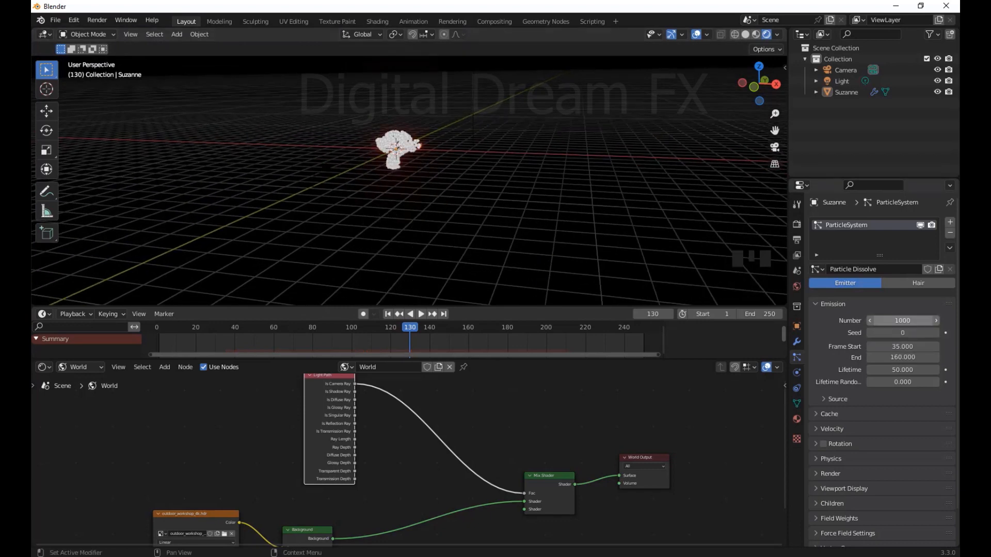
left_click(388, 314)
left_click(421, 314)
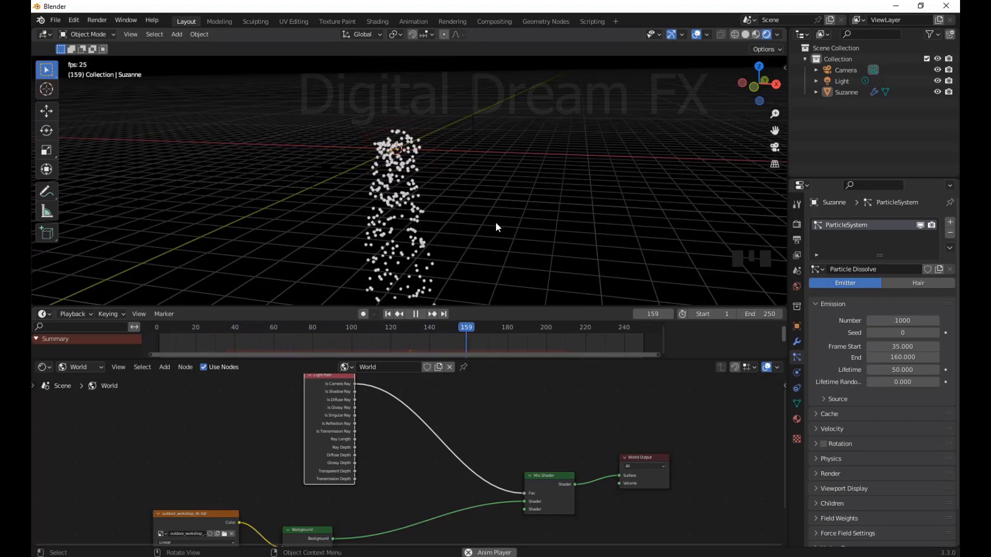
left_click(416, 314)
left_click(388, 314)
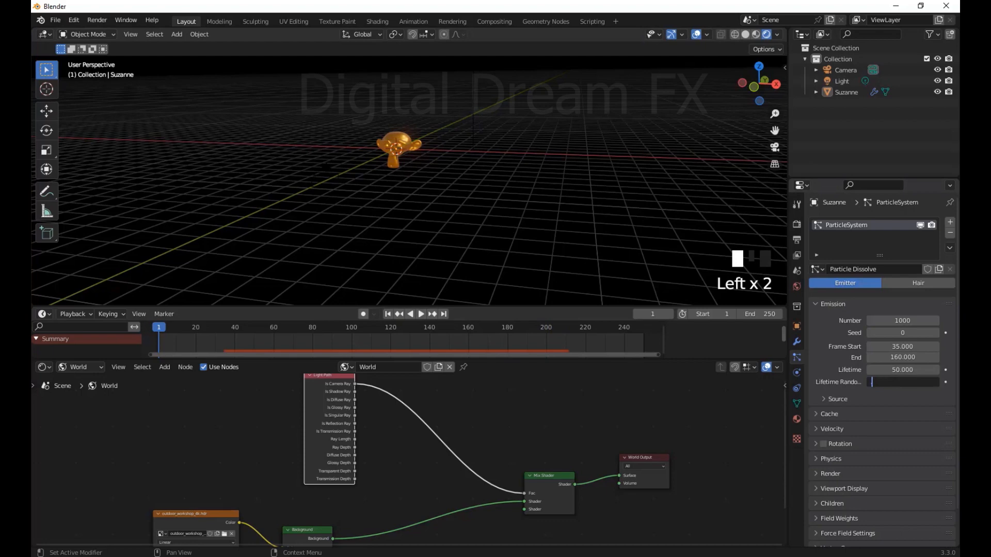
- Set the particles' Lifetime Randomness to 0.5 and check the effect in playback, returning to the first frame
left_click(764, 209)
left_click(420, 314)
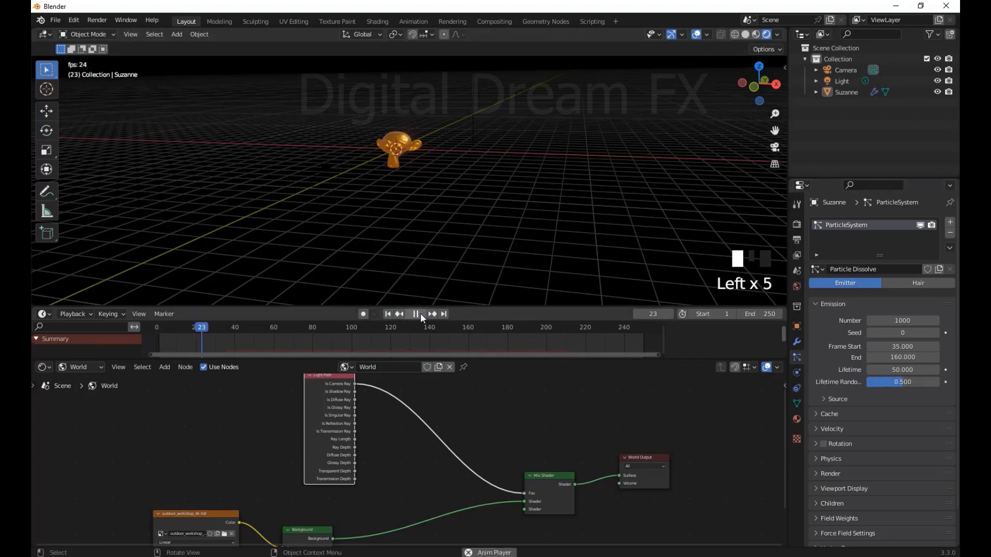
left_click(420, 314)
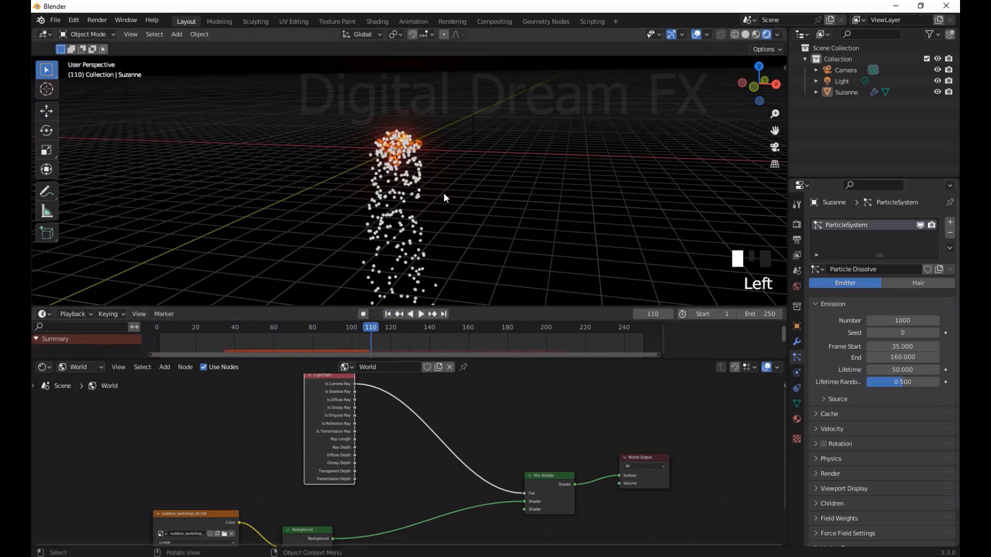
middle_click_drag(444, 193, 454, 253, "shift")
left_click(424, 313)
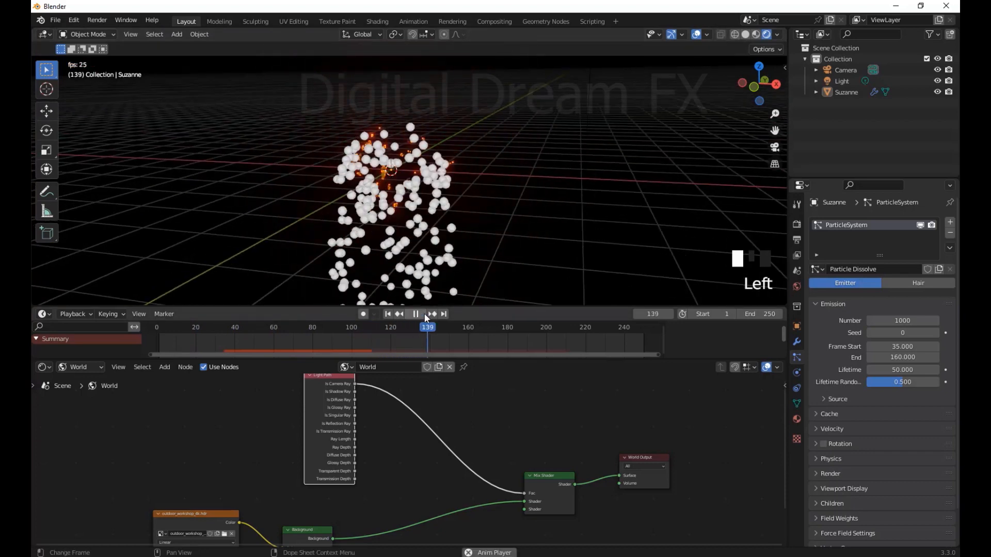
left_click(424, 314)
left_click(388, 314)
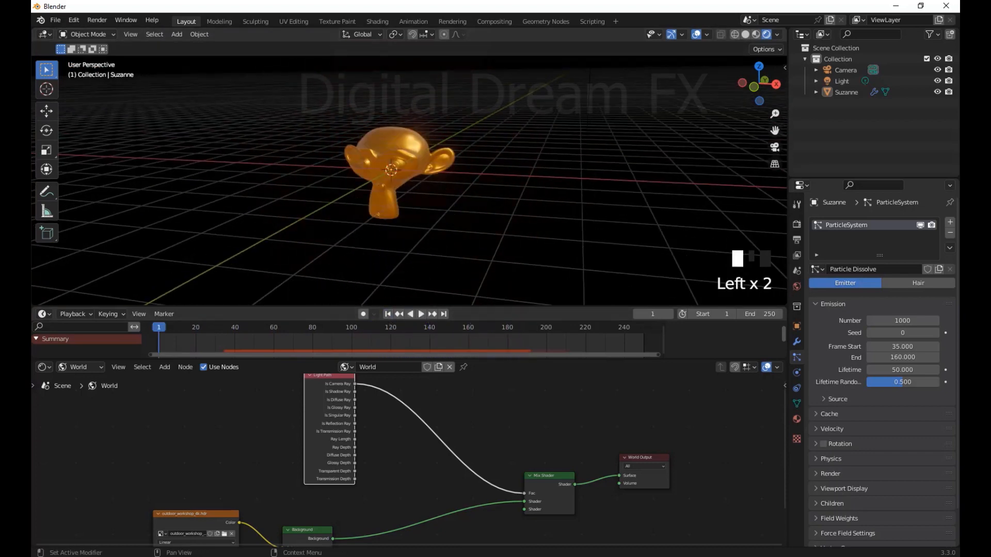
- Set the particle source to emit from Volume and play the animation to check it, returning to the first frame
left_click_drag(145, 329, 285, 328)
left_click(838, 399)
scroll(893, 361, "down", 3)
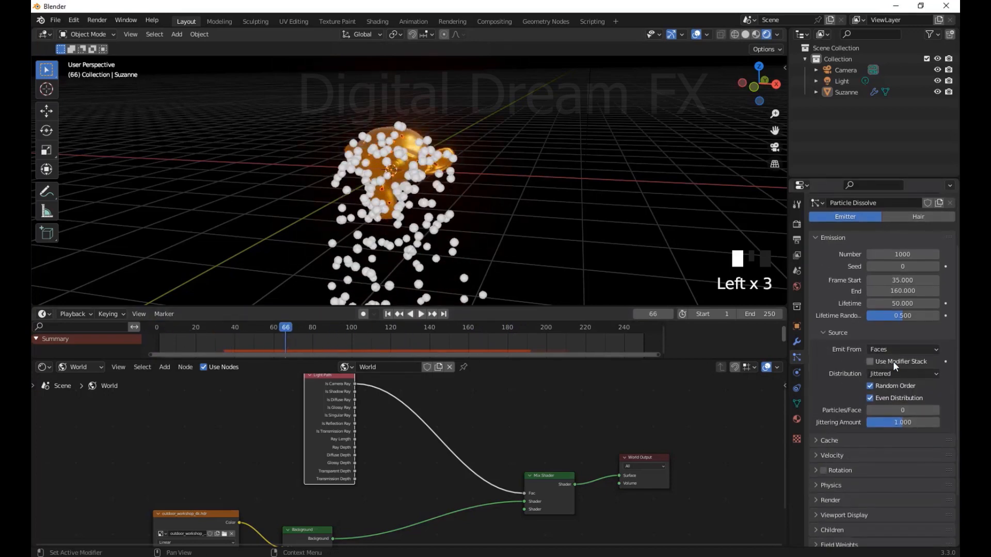
left_click(897, 351)
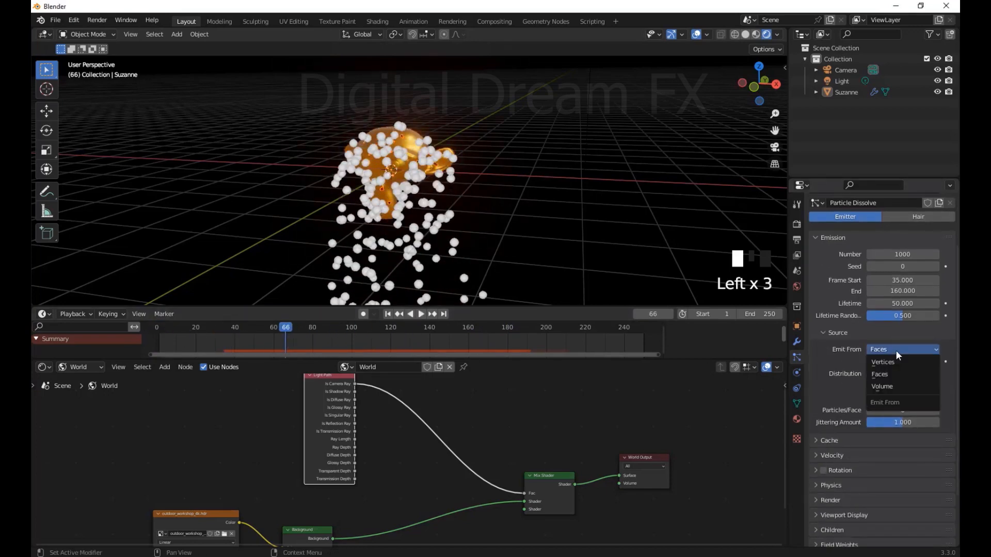
left_click(893, 384)
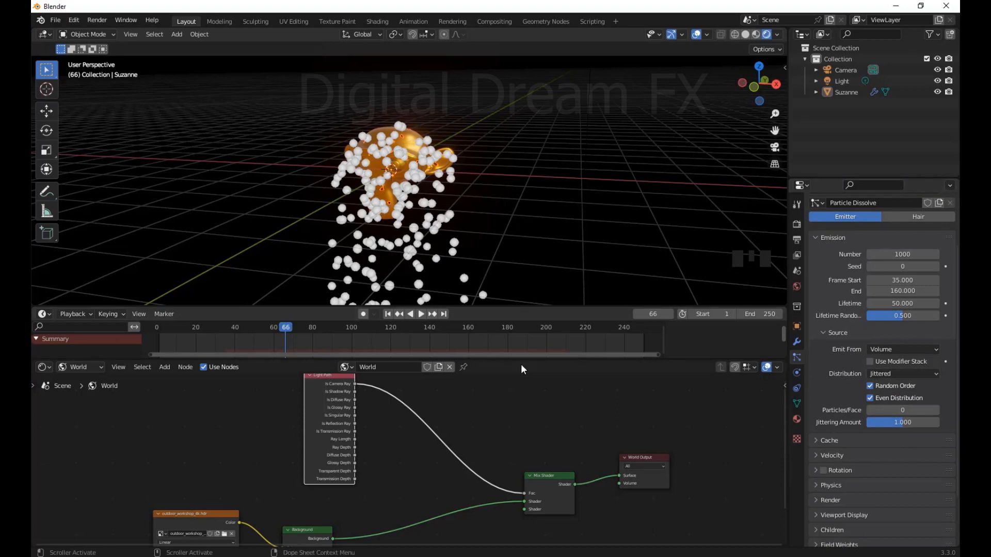
left_click(444, 314)
left_click(420, 314)
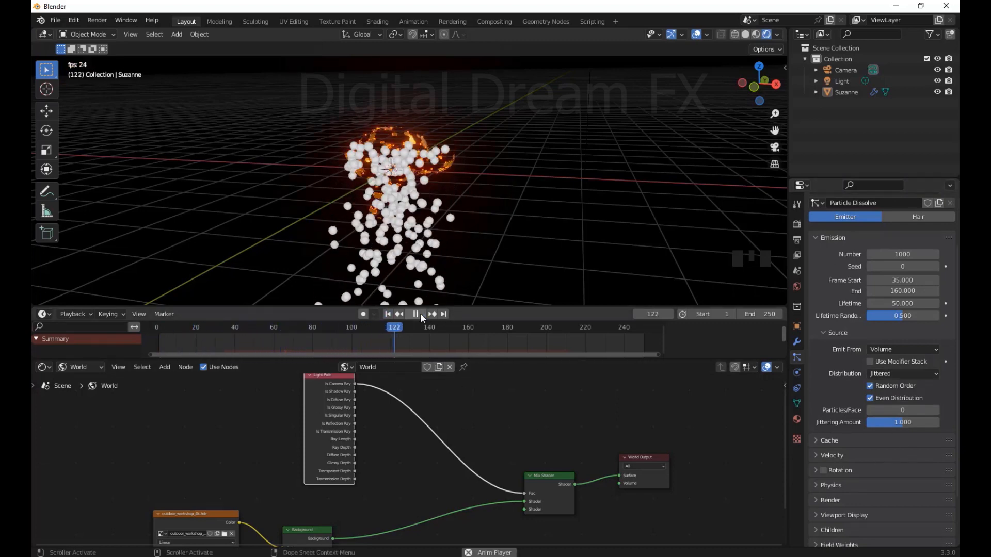
left_click(416, 313)
left_click(387, 314)
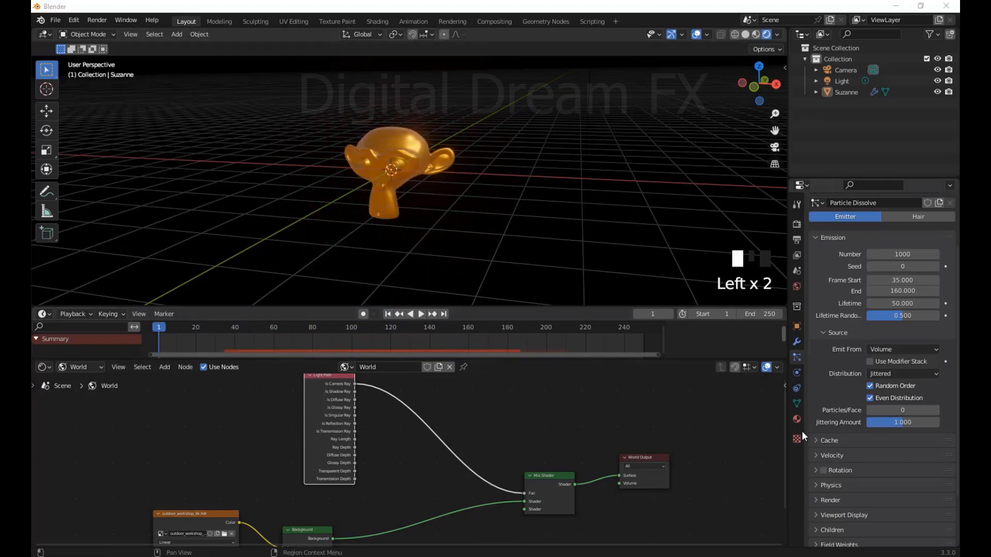
- Enable particle Rotation with Phase 1 and Randomize Phase 2, and play the animation
left_click(816, 469)
scroll(843, 441, "down", 6)
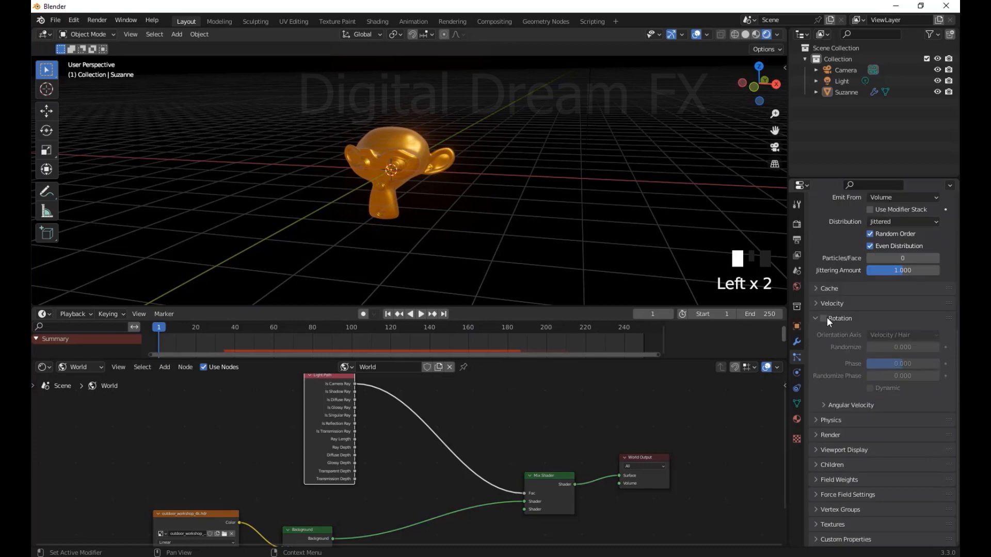
left_click(824, 318)
left_click_drag(888, 364, 939, 376)
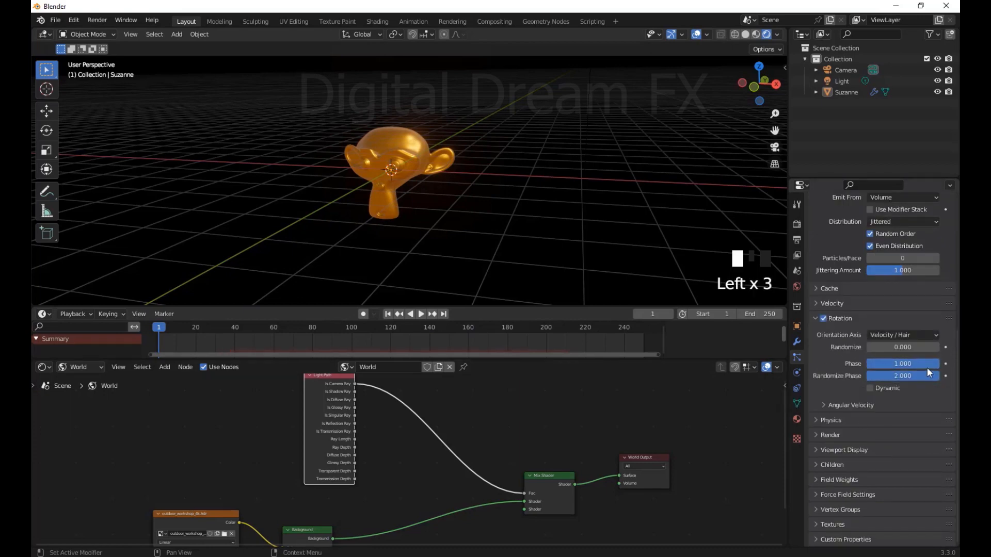
left_click(419, 314)
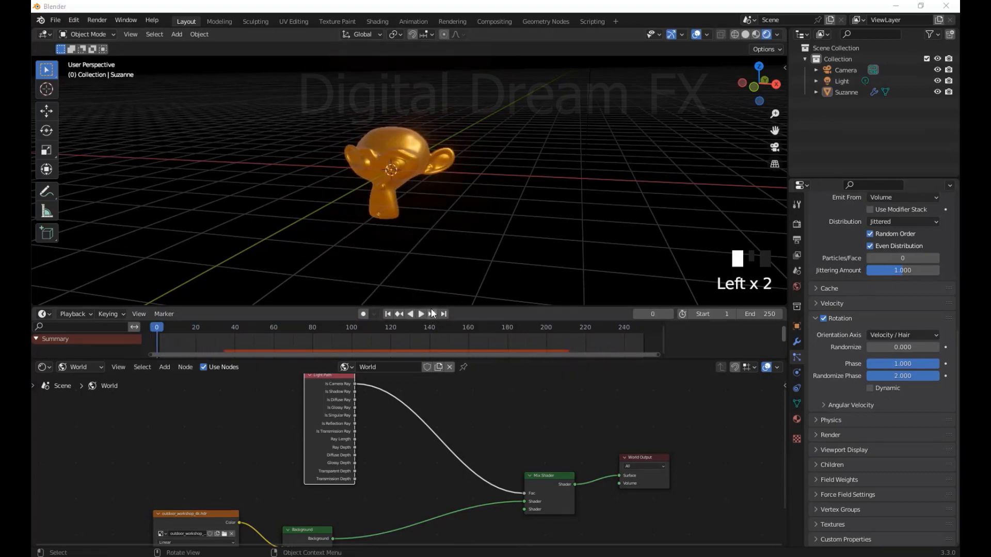
left_click(420, 314)
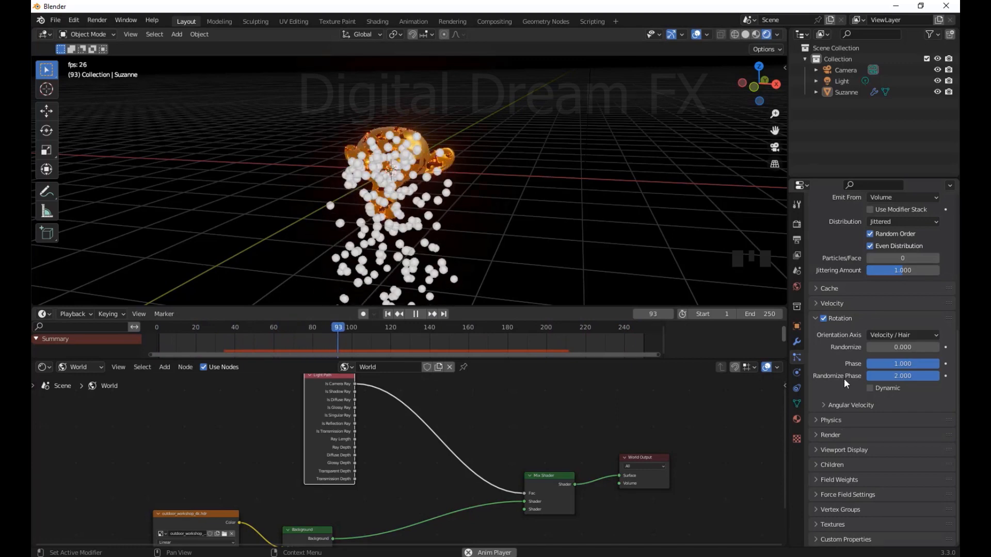
- Set the Damp force in the particle Physics settings to 0.5 while the animation plays
left_click(815, 319)
scroll(859, 400, "down", 4)
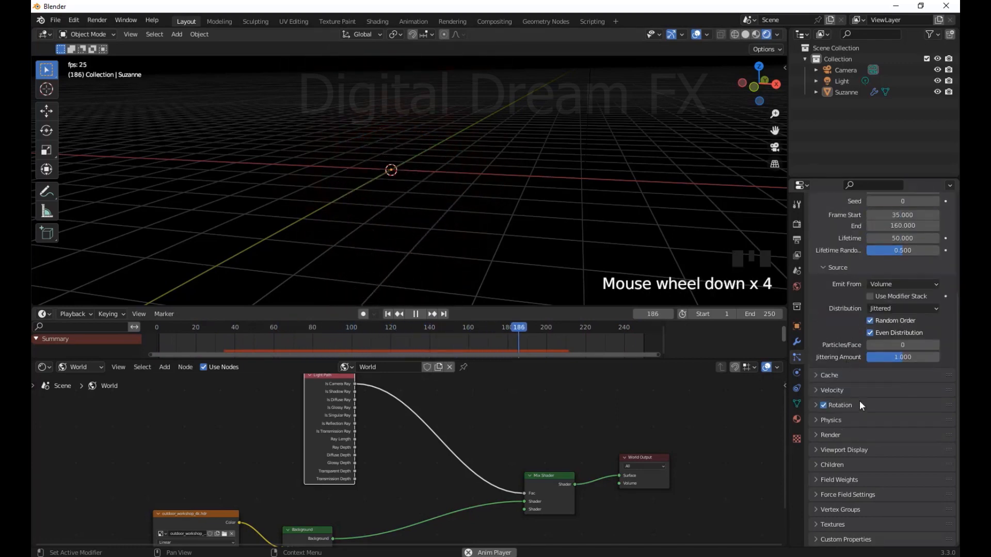
left_click(828, 419)
scroll(901, 389, "down", 7)
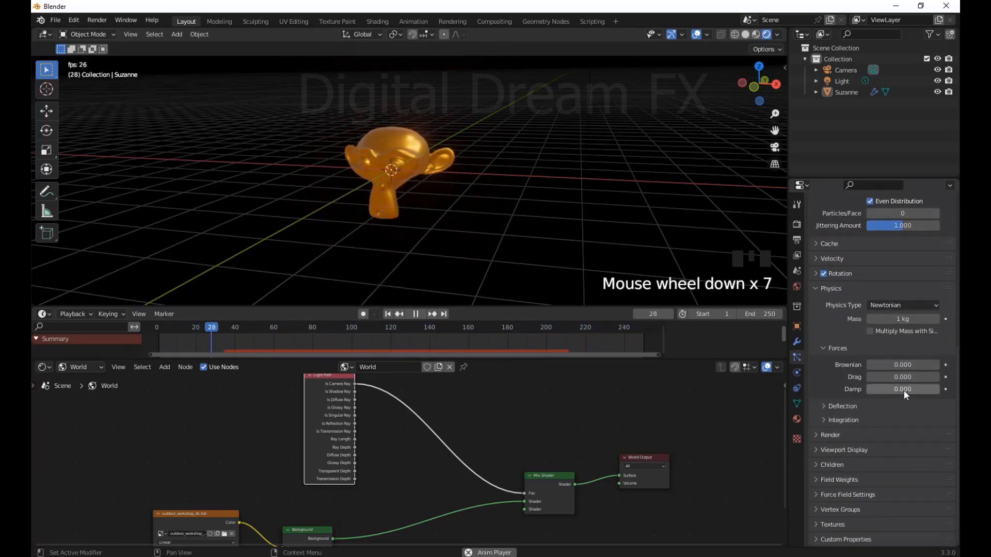
left_click_drag(906, 390, 907, 378)
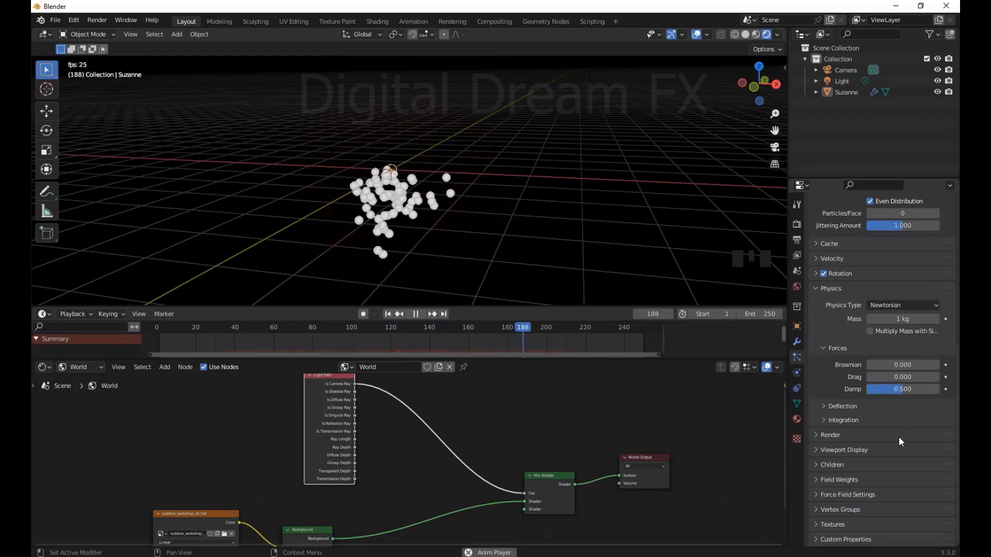
- Try a Damp value of 0.75, stop playback at the first frame, and restore Damp to 0.5
left_click(906, 390)
type(".75")
key("Return")
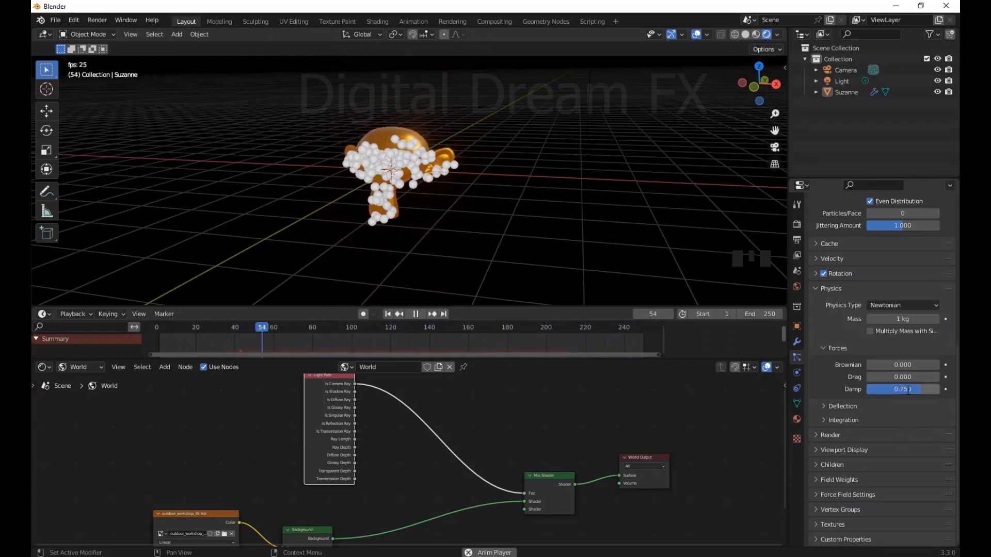
left_click(415, 317)
left_click(389, 314)
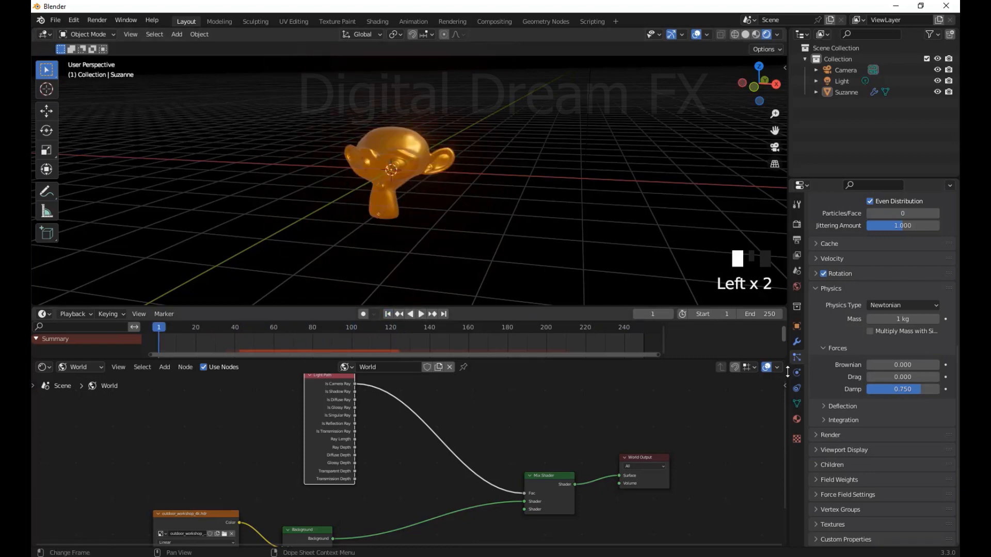
key("Return")
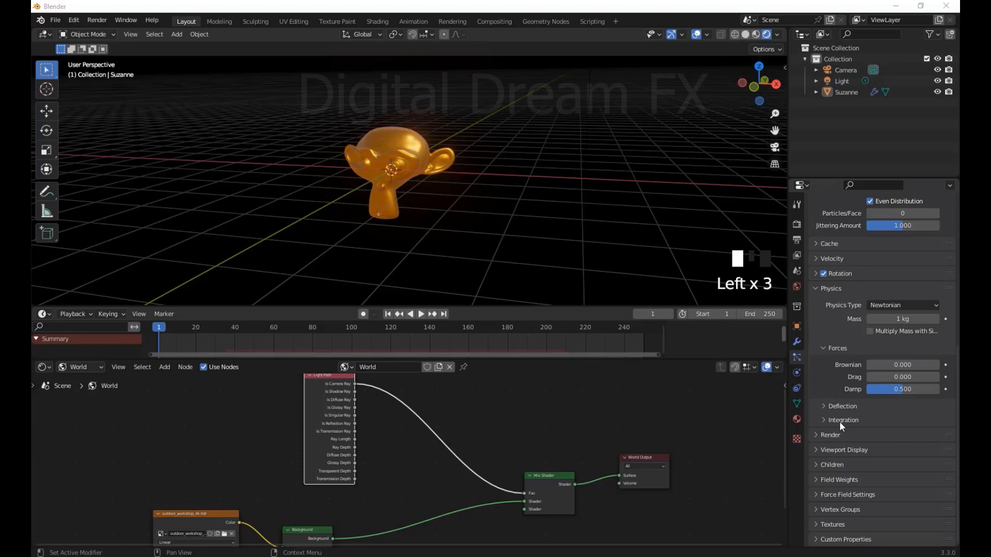
- Open the particle Render settings and review the Render As options
left_click(830, 435)
scroll(841, 361, "down", 5)
left_click(886, 347)
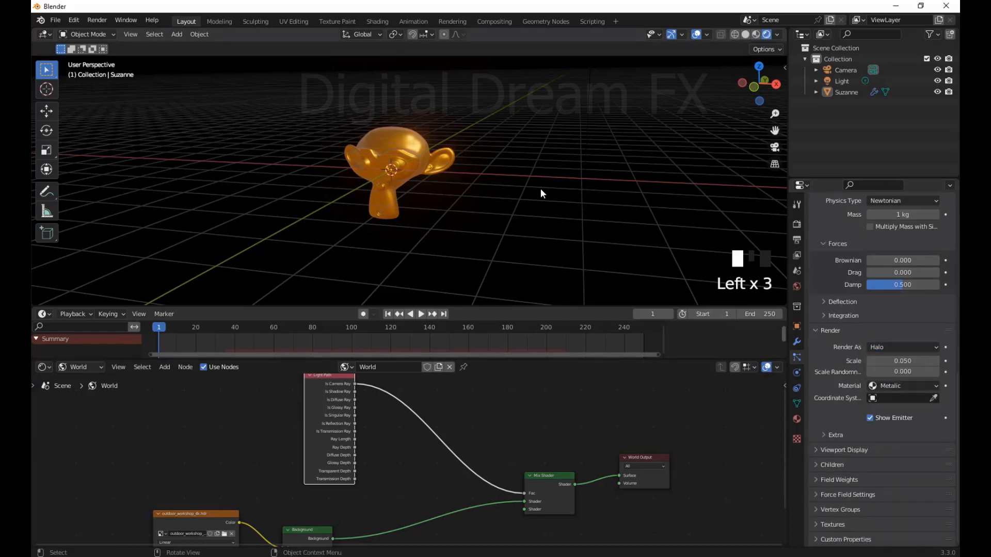
- Add an ico sphere, move it well away from Suzanne, and expand the last operation's settings
middle_click_drag(540, 188, 482, 191, "shift")
key("shift+a")
mouse_move(482, 191)
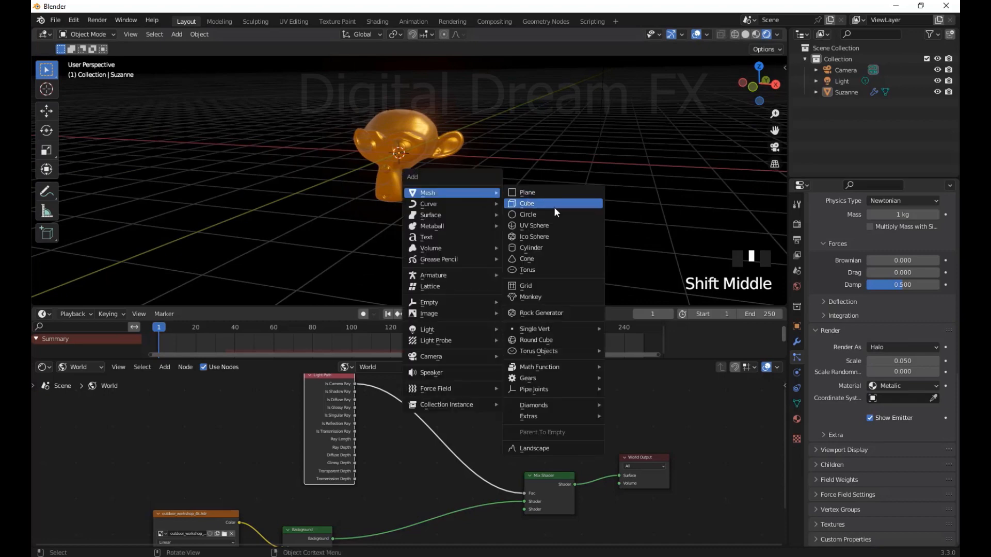
left_click(544, 235)
key("g")
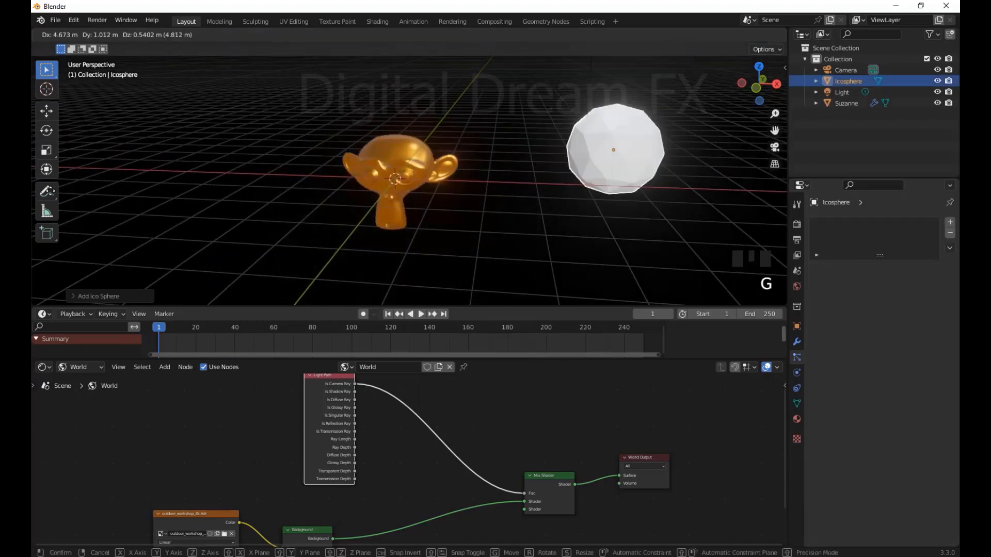
left_click(86, 208)
scroll(506, 196, "down", 3)
middle_click_drag(86, 208, 567, 219, "shift")
scroll(506, 196, "up", 3)
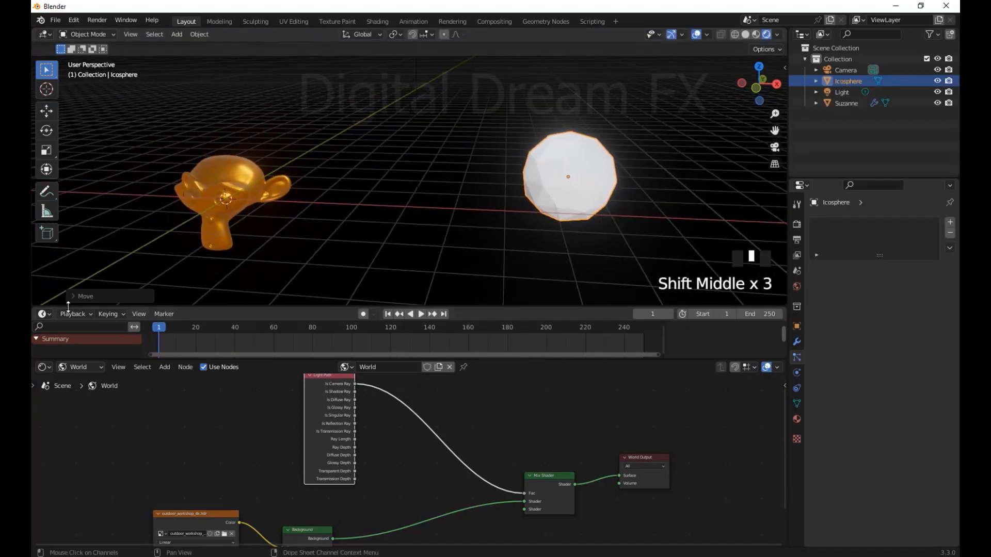
left_click(74, 300)
- Delete the ico sphere beside Suzanne
left_click(584, 166)
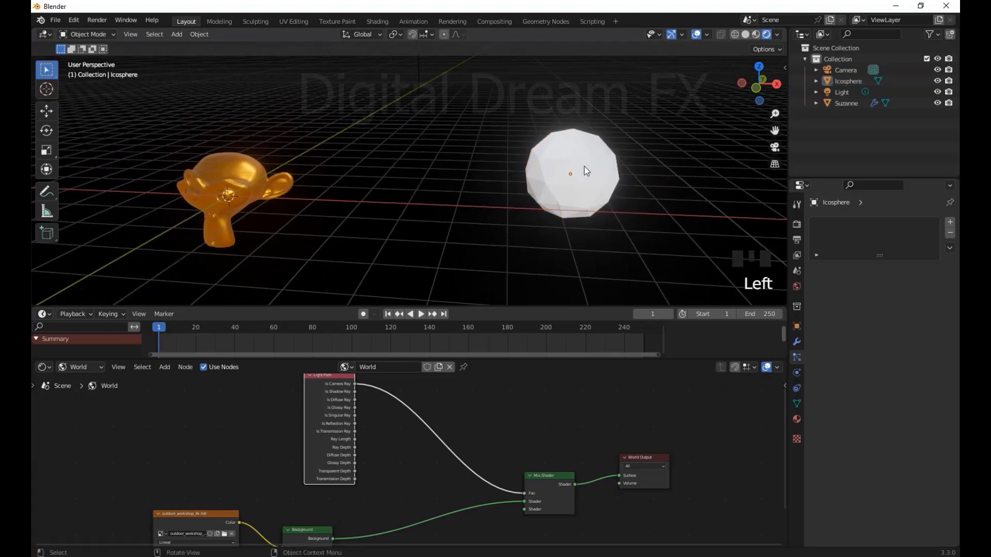
left_click(584, 166)
key("Delete")
- Add a new ico sphere and reduce its Subdivisions to 1
key("shift+a")
mouse_move(407, 207)
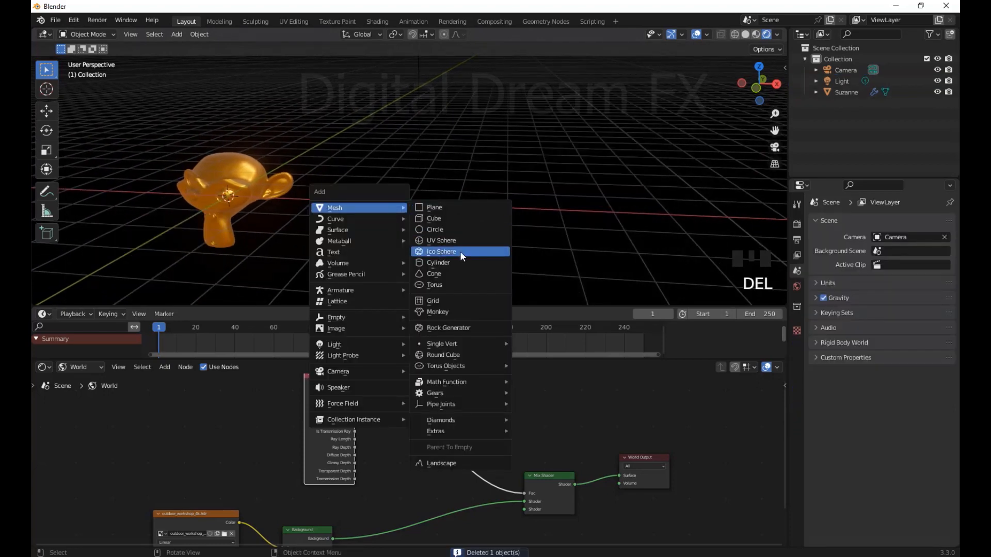
left_click(441, 251)
left_click_drag(171, 188, 156, 191)
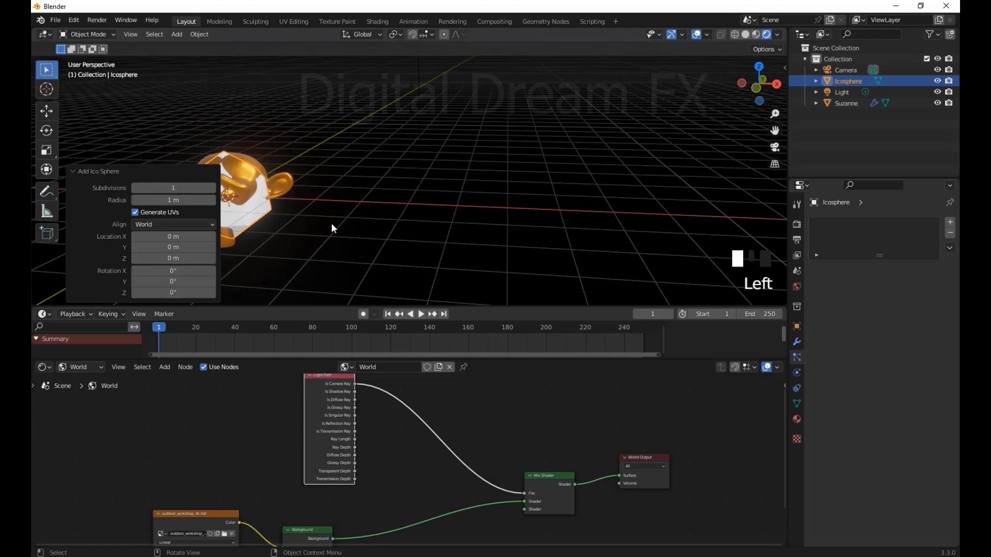
- Move the ico sphere about 7.9 m along X and then shift it farther away from Suzanne
middle_click_drag(331, 222, 428, 241)
key("g")
left_click(655, 183)
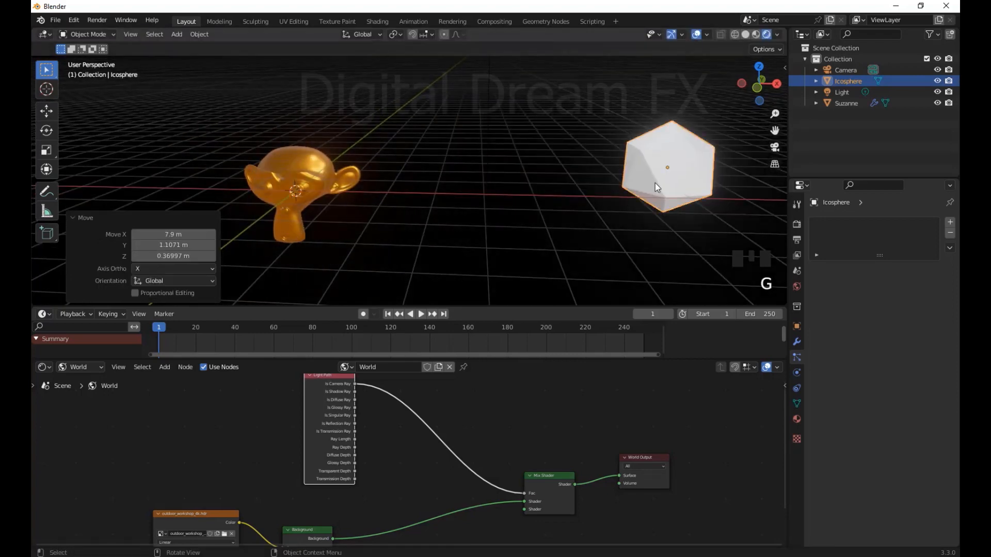
middle_click_drag(655, 183, 522, 211)
key("g")
left_click(689, 203)
middle_click_drag(689, 203, 733, 206)
- Rename the ico sphere as Instance
double_click(849, 81)
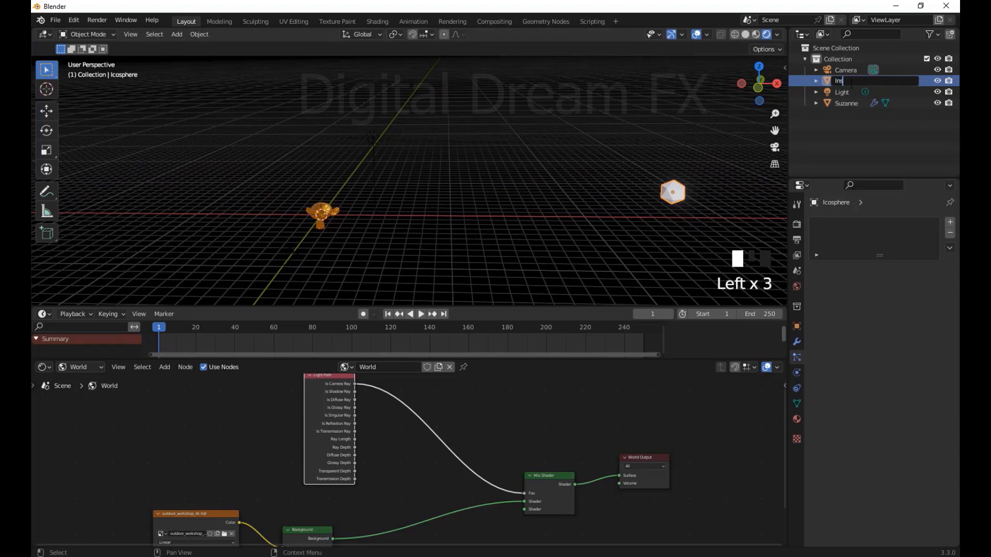
type("Instance")
key("Return")
middle_click_drag(681, 135, 723, 194, "shift")
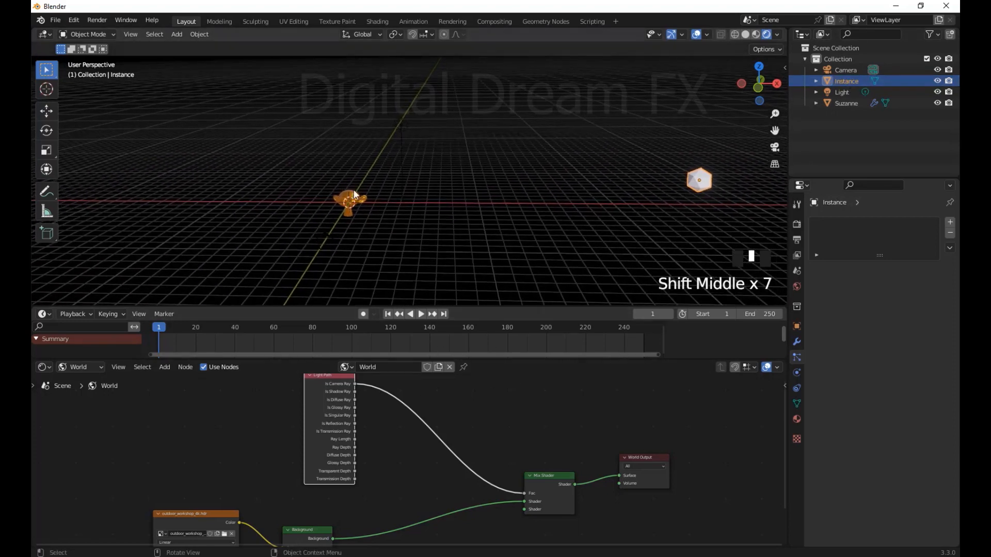
- Render Suzanne's particles as Object, using Instance as the instance object
left_click(354, 195)
scroll(374, 241, "up", 7)
scroll(559, 224, "up", 3)
middle_click_drag(558, 224, 513, 188, "shift")
scroll(835, 392, "down", 4)
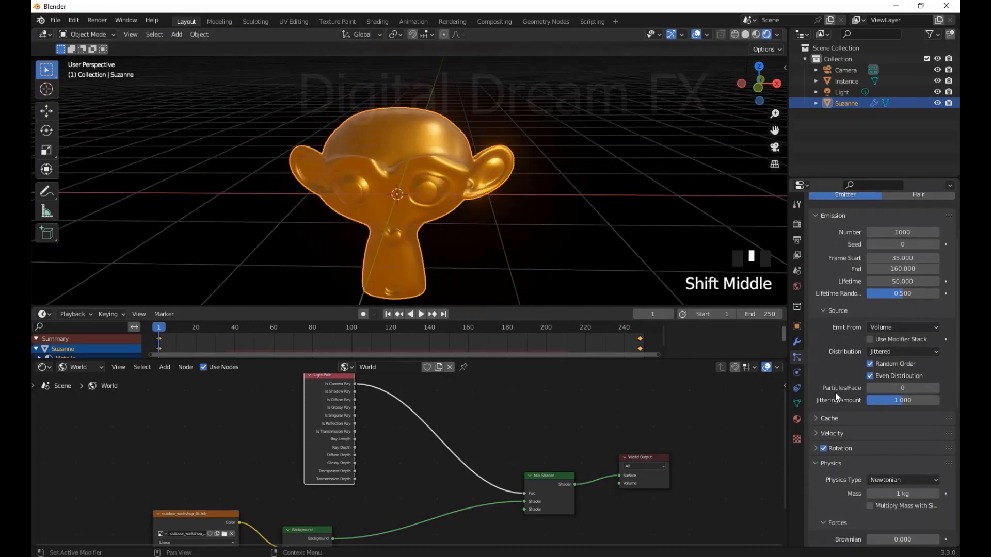
scroll(835, 392, "down", 10)
left_click(902, 348)
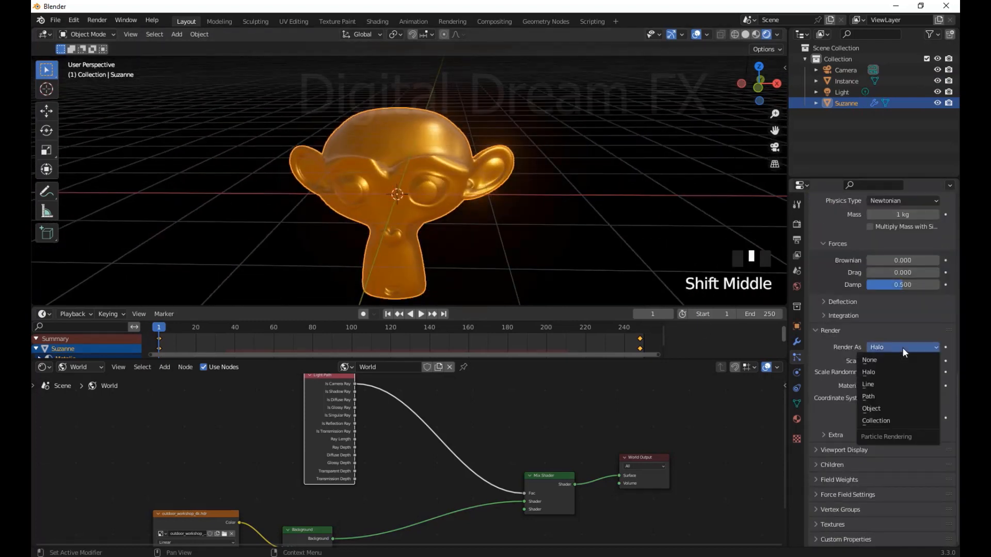
left_click(885, 408)
middle_click_drag(624, 306, 628, 297, "shift")
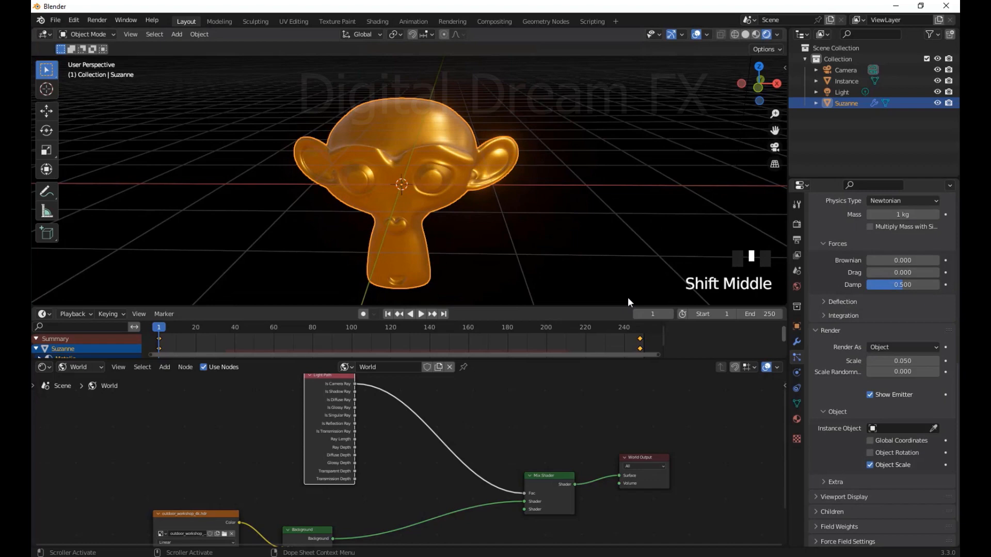
left_click(883, 429)
left_click(861, 455)
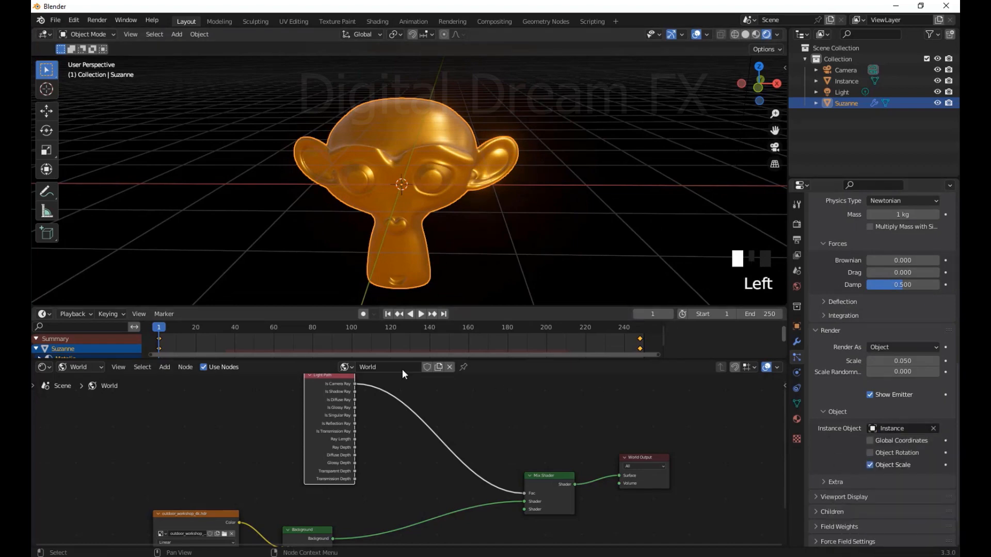
- Play the dissolve partway and try particle render scales of 0.001, 0.005 and 0.008
left_click(420, 314)
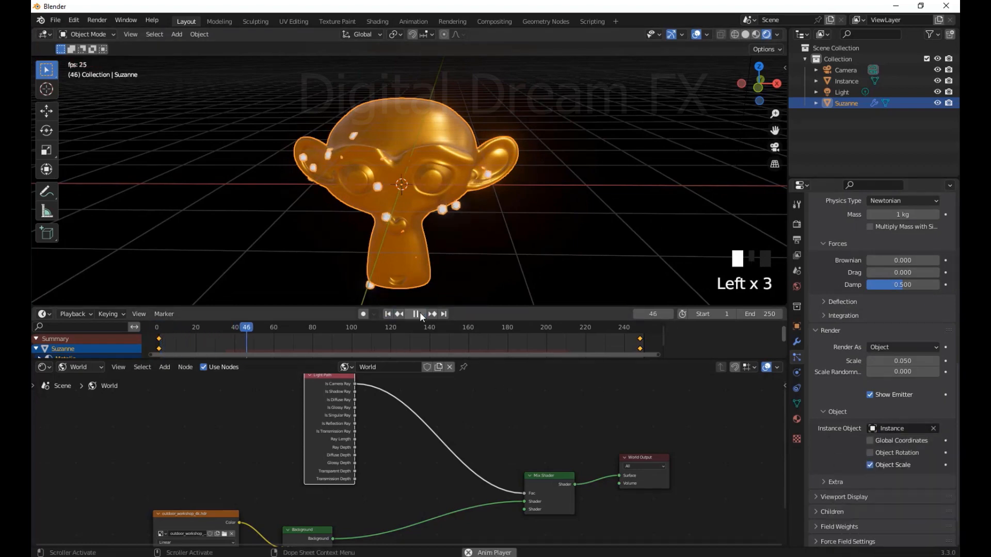
mouse_move(480, 217)
middle_mouse_down()
mouse_move(498, 178)
mouse_move(417, 204)
mouse_move(450, 222)
mouse_move(471, 207)
middle_mouse_up()
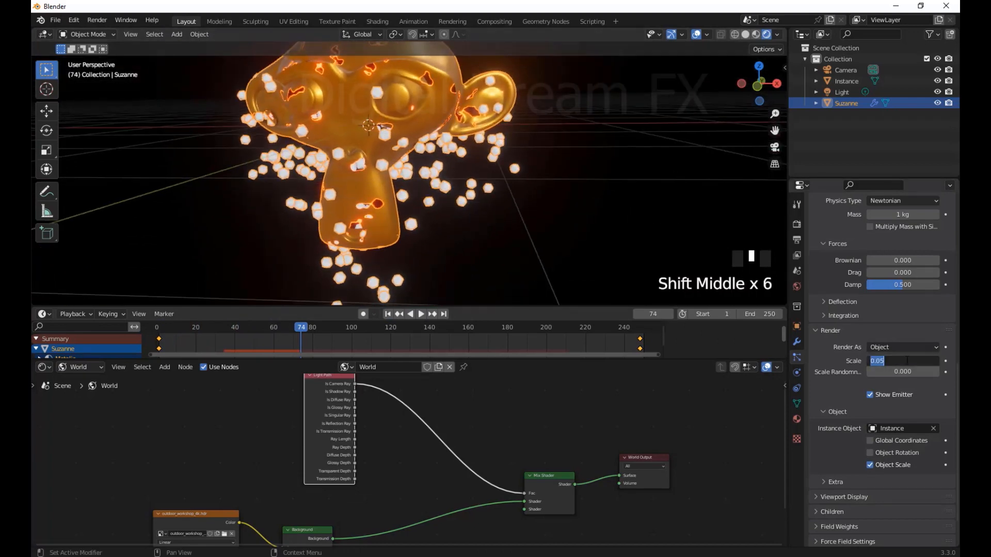
key("Return")
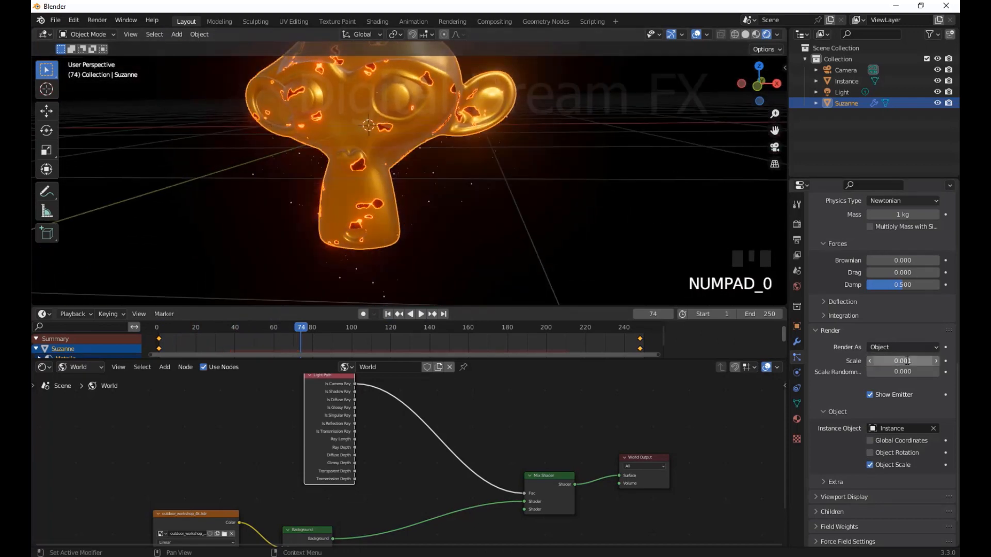
left_click(913, 361)
type(".005")
key("Return")
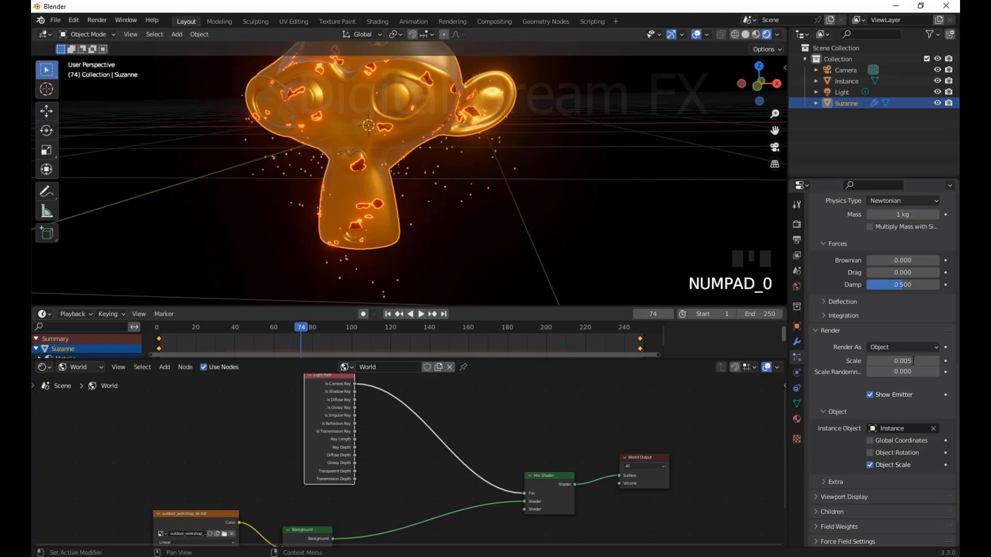
type(".00")
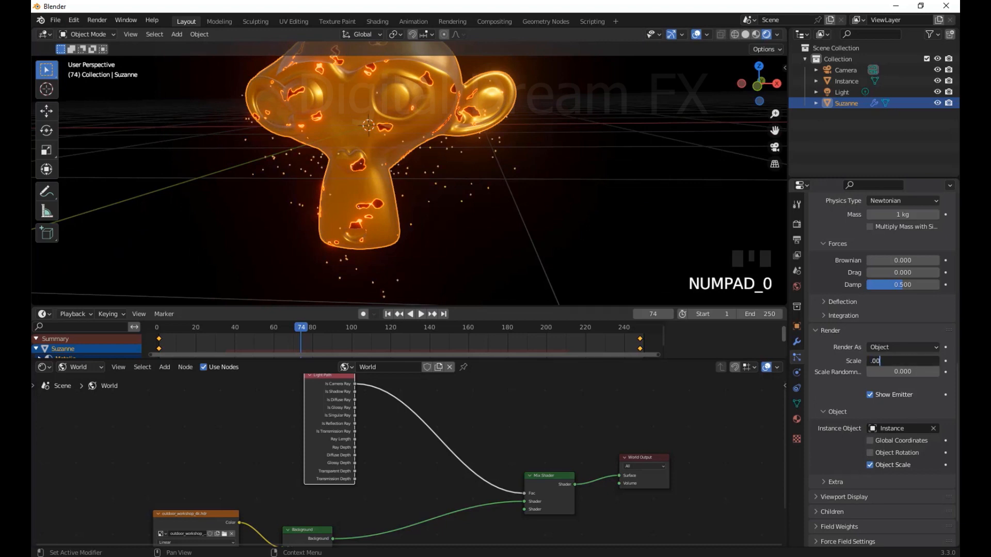
type("8")
key("Return")
- Examine the size of the particles around Suzanne from closer up and farther away
left_click(540, 170)
scroll(466, 169, "down", 4)
mouse_move(466, 169)
middle_mouse_down()
mouse_move(466, 195)
mouse_move(447, 169)
middle_mouse_up()
scroll(447, 168, "up", 4)
left_click_drag(447, 169, 500, 218)
middle_click_drag(500, 217, 493, 199, "shift")
scroll(509, 407, "down", 6)
middle_click_drag(509, 407, 465, 410, "shift")
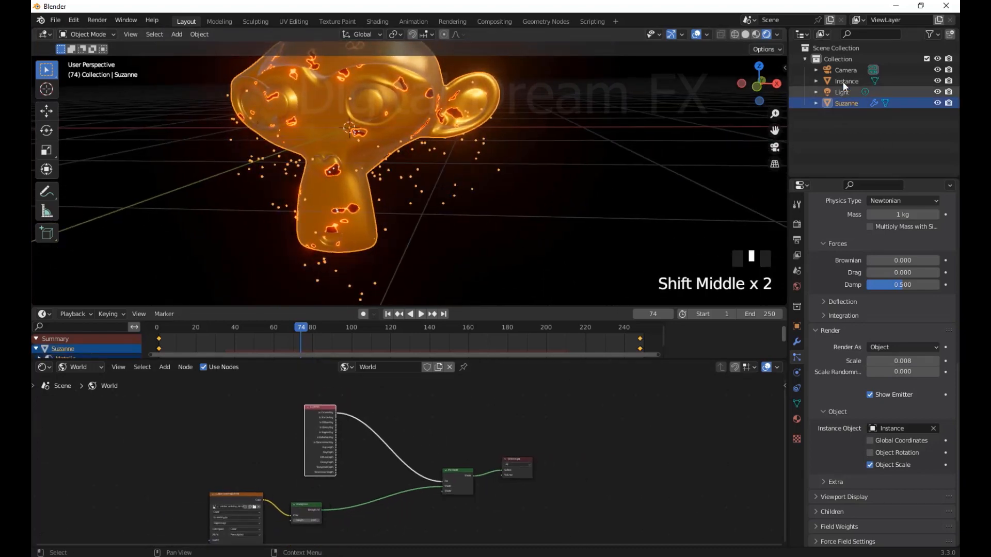
- Add a new material to the Instance ico sphere
left_click(844, 82)
middle_click_drag(635, 229, 642, 247, "shift")
left_click(796, 419)
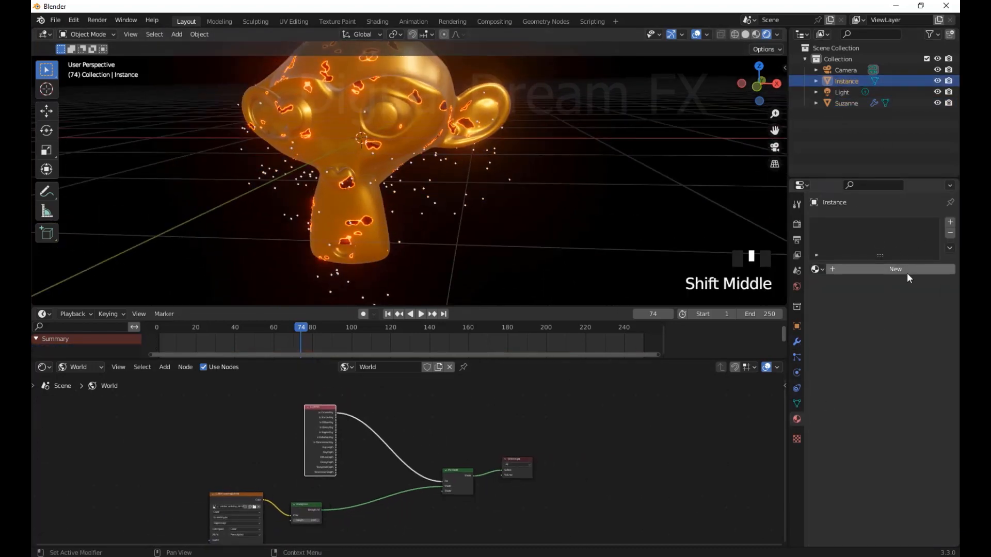
left_click(906, 270)
scroll(838, 402, "down", 6)
scroll(850, 414, "down", 2)
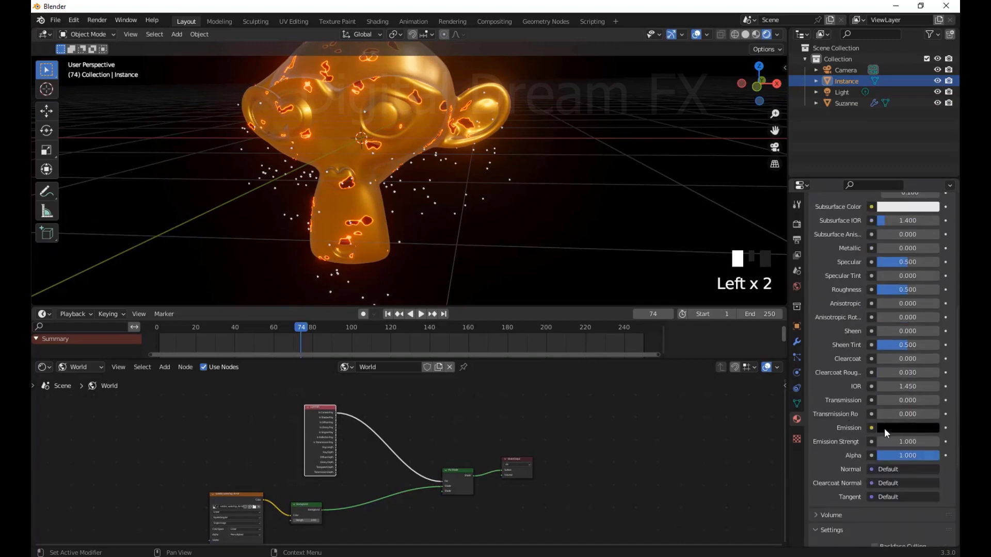
- Set the Instance material's emission color to a saturated orange and its emission strength to 20
left_click(885, 428)
left_click_drag(932, 333, 931, 270)
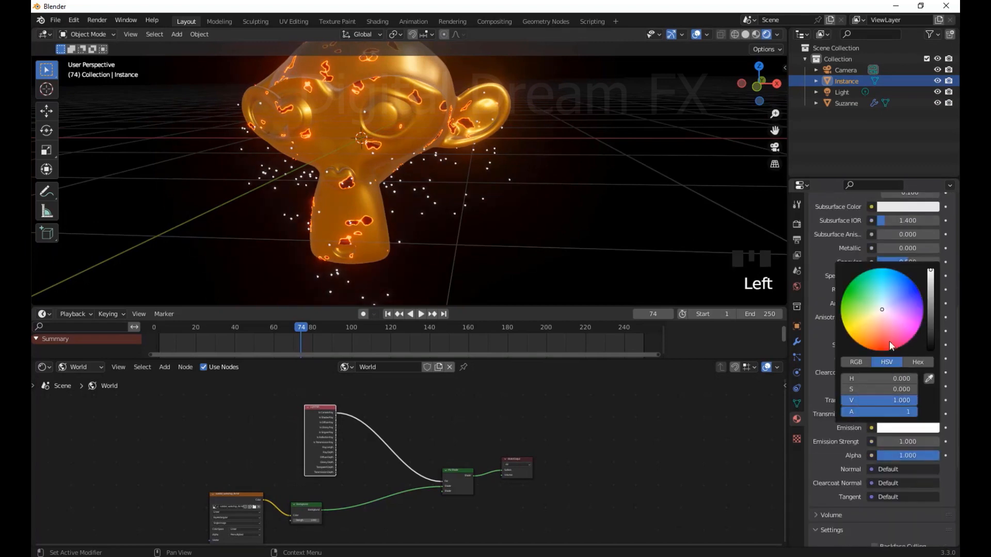
left_click_drag(882, 322, 870, 349)
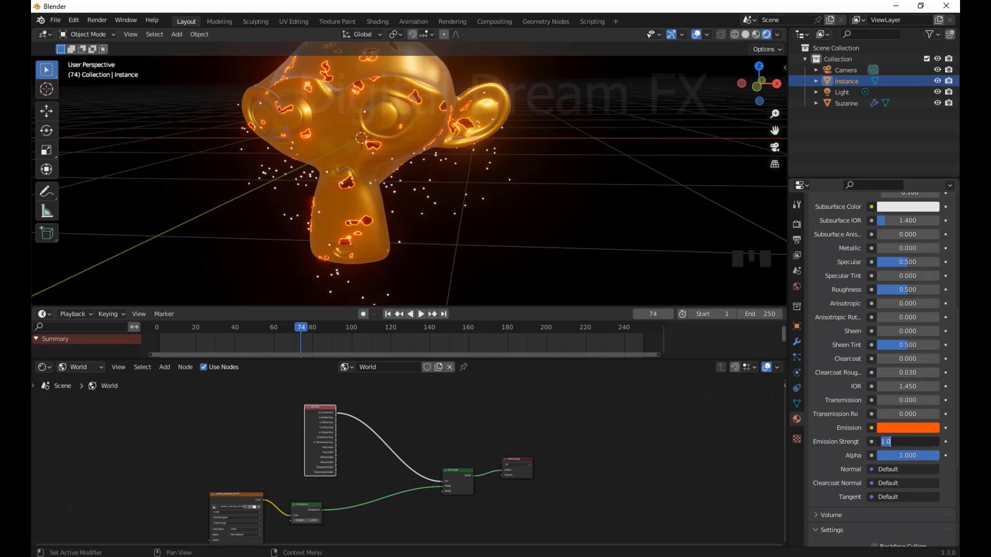
type("20")
key("Return")
left_click(459, 223)
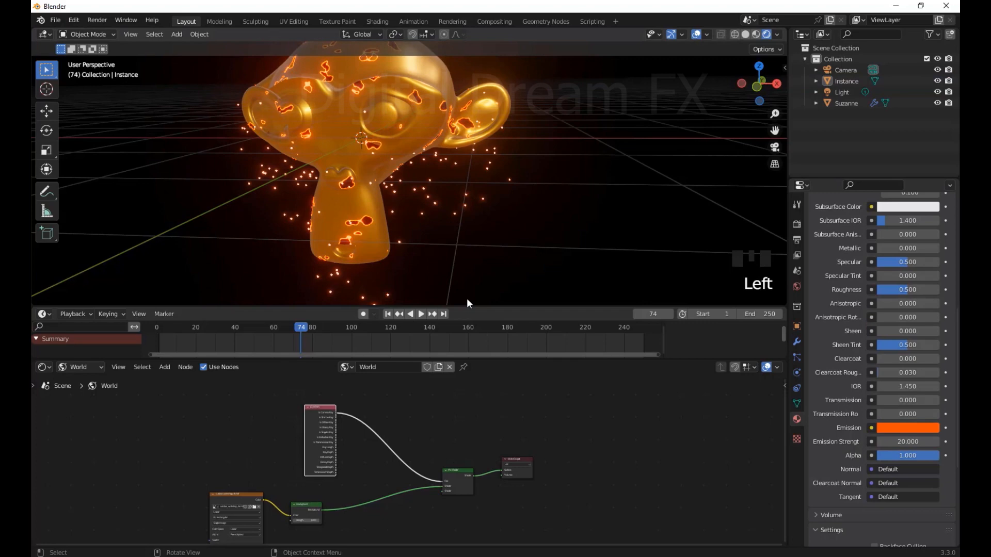
- Play the dissolve from the first frame to about frame 132 to check the glowing particles
left_click(387, 315)
left_click(421, 314)
scroll(534, 202, "down", 5)
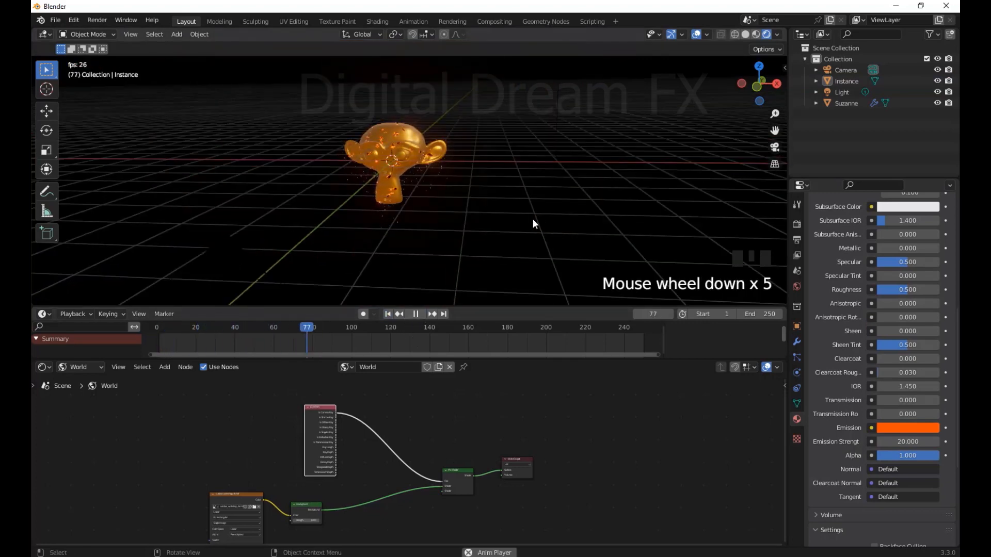
left_click(416, 315)
scroll(465, 203, "up", 3)
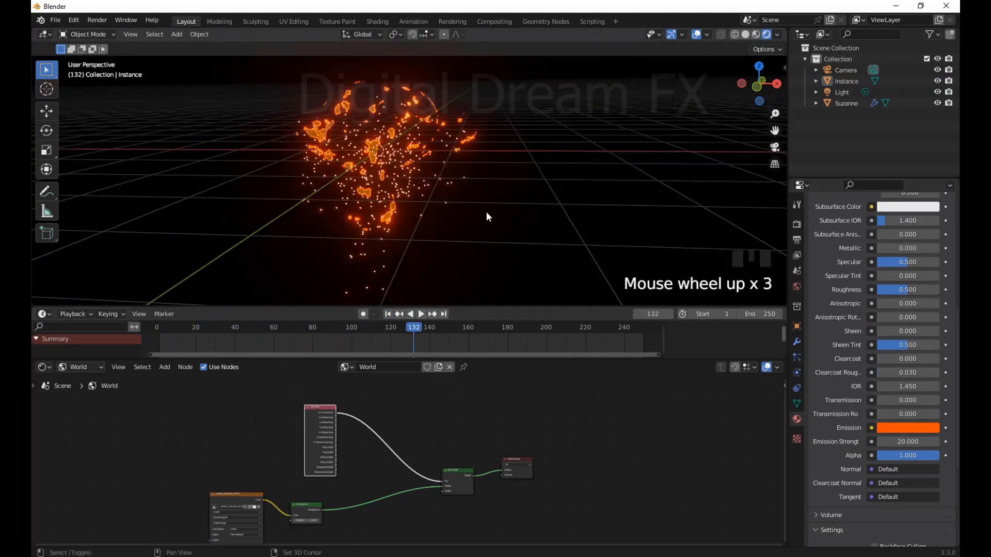
- Set the number of particles emitted by Suzanne's Particle Dissolve system to 5000
left_click(483, 219)
middle_click_drag(478, 221, 447, 193, "shift")
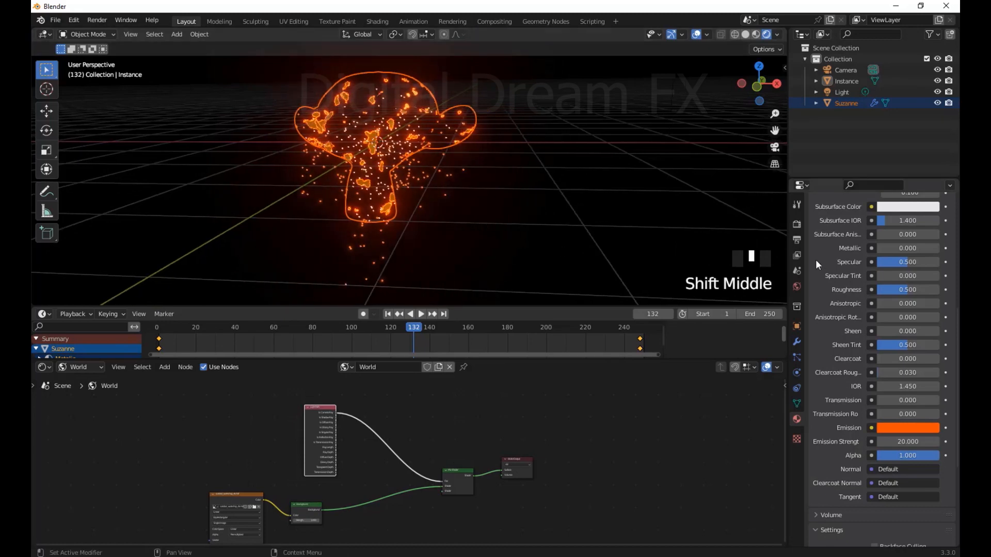
left_click(798, 358)
left_click(472, 178)
left_click(470, 115)
middle_click_drag(568, 267, 571, 262, "shift")
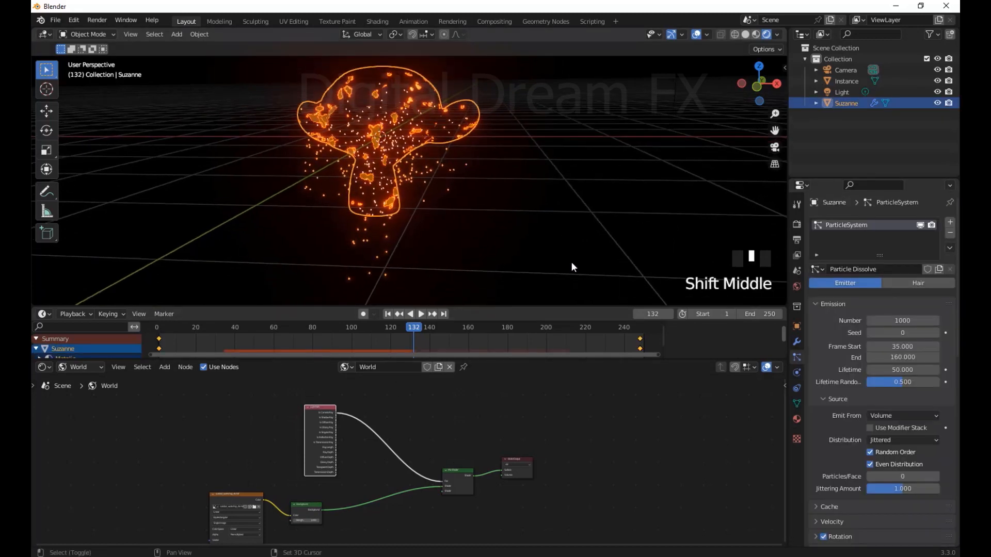
left_click(897, 321)
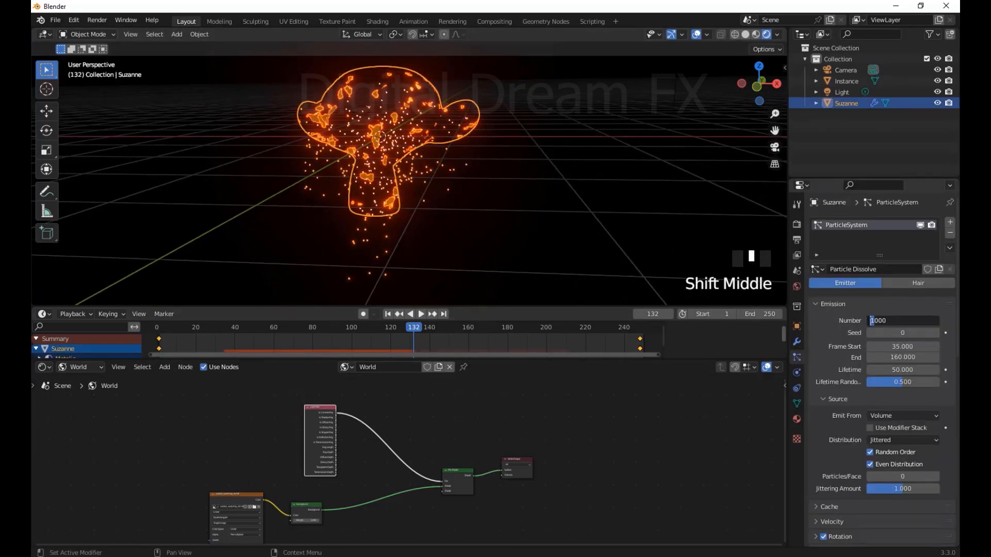
type("5")
key("Return")
- Replay the dissolve from the first frame to about frame 128 to check the particle density
left_click(388, 313)
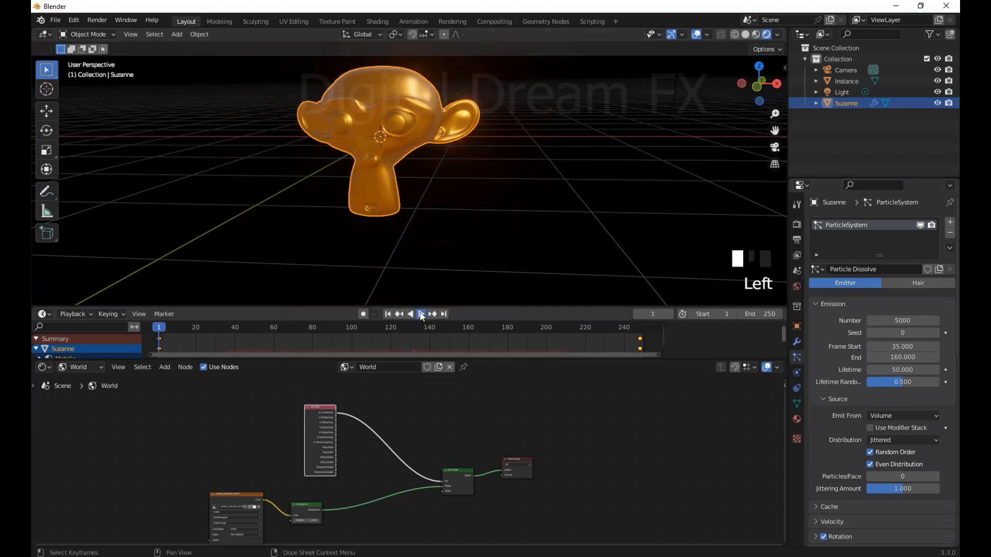
left_click(421, 314)
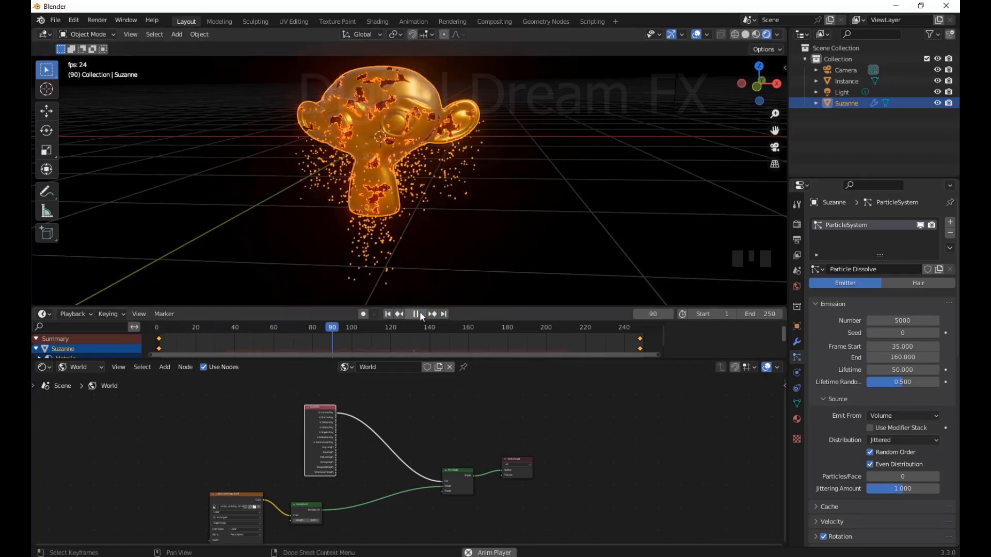
left_click(419, 314)
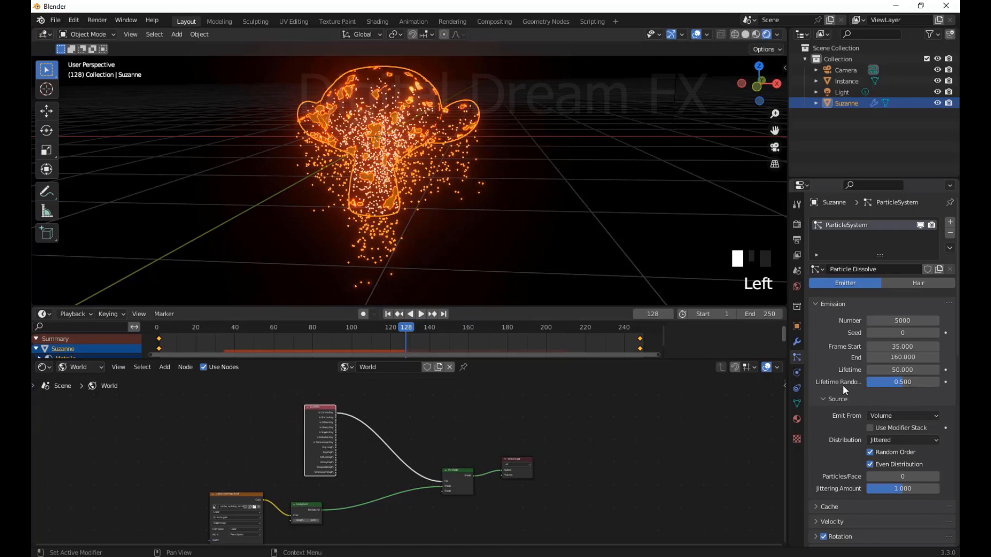
- Set the particle lifetime to 60 frames
left_click(898, 370)
type("60")
left_click(904, 368)
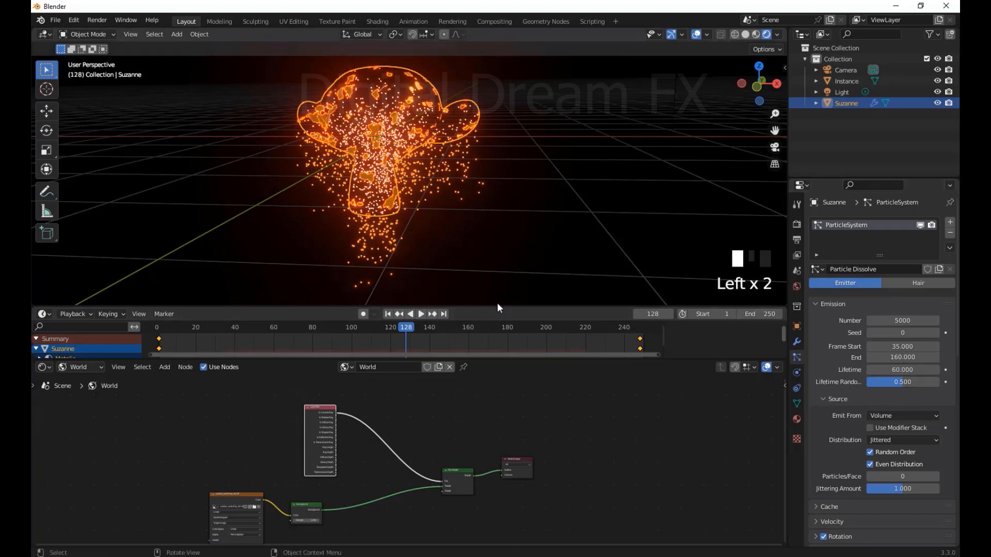
- Play the dissolve from the start to check the longer particle lifetime, and return to the first frame
left_click(388, 313)
left_click(420, 314)
scroll(514, 232, "down", 3)
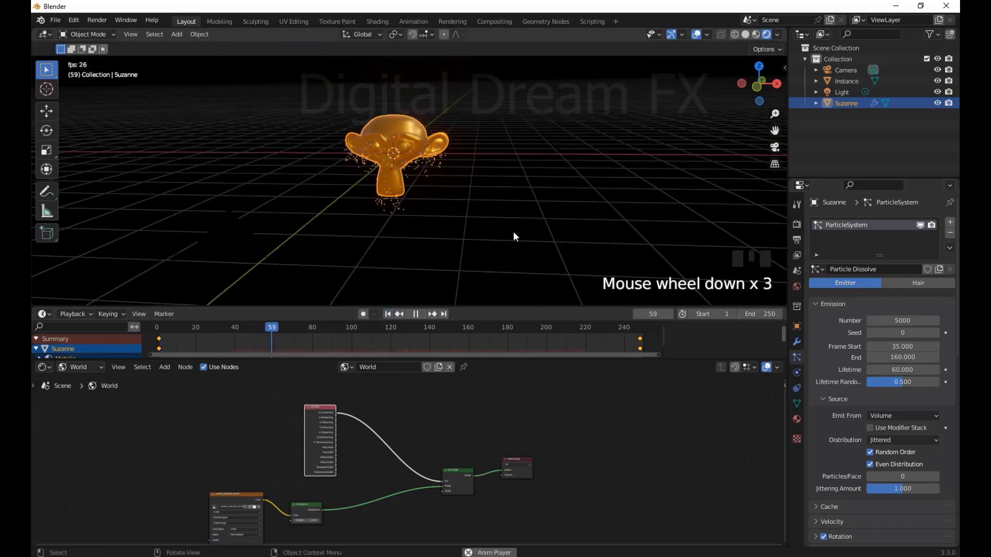
left_click(416, 314)
left_click(388, 313)
- Enlarge the 3D viewport by shrinking the node editor and lowering the timeline
middle_click_drag(492, 398, 516, 373)
scroll(518, 372, "up", 1)
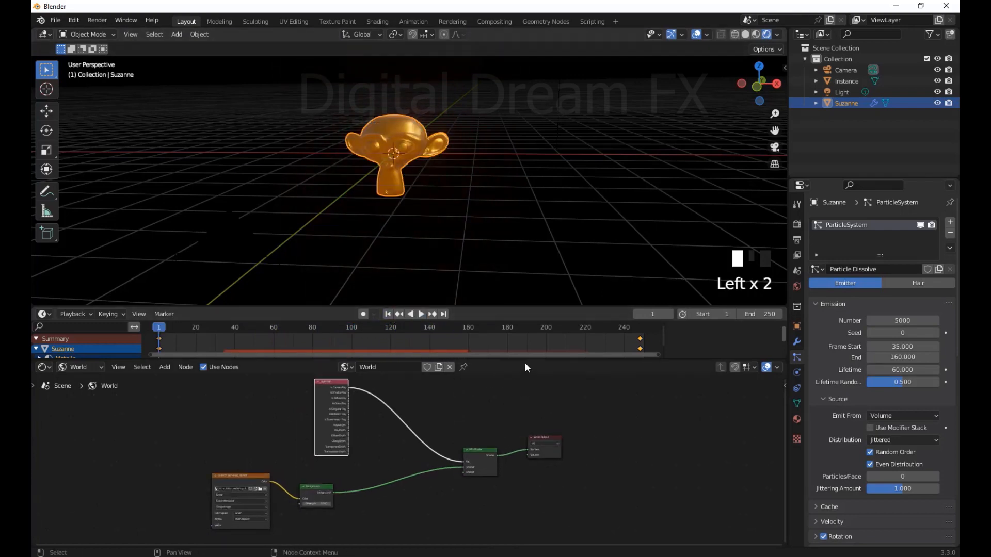
left_click_drag(526, 360, 526, 435)
left_click_drag(514, 307, 517, 366)
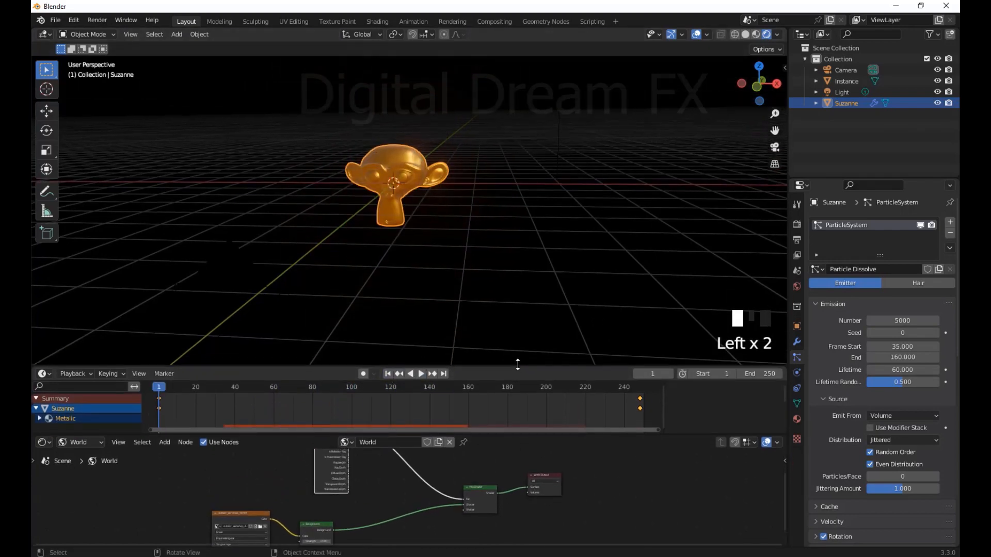
middle_click_drag(554, 311, 555, 301, "shift")
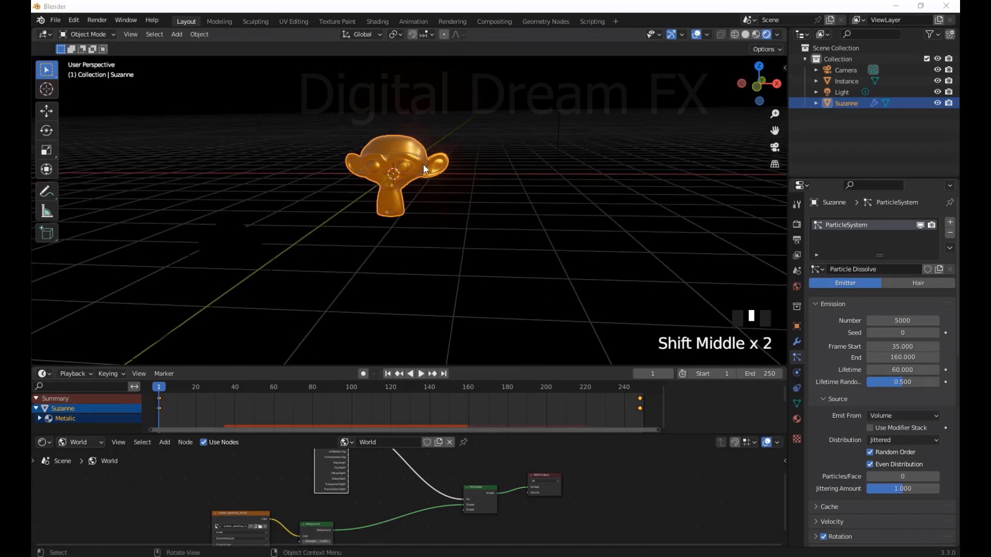
middle_click_drag(414, 159, 408, 152, "shift")
- Set the render scale of Suzanne's particles to 0.01
scroll(851, 356, "down", 8)
scroll(850, 357, "down", 9)
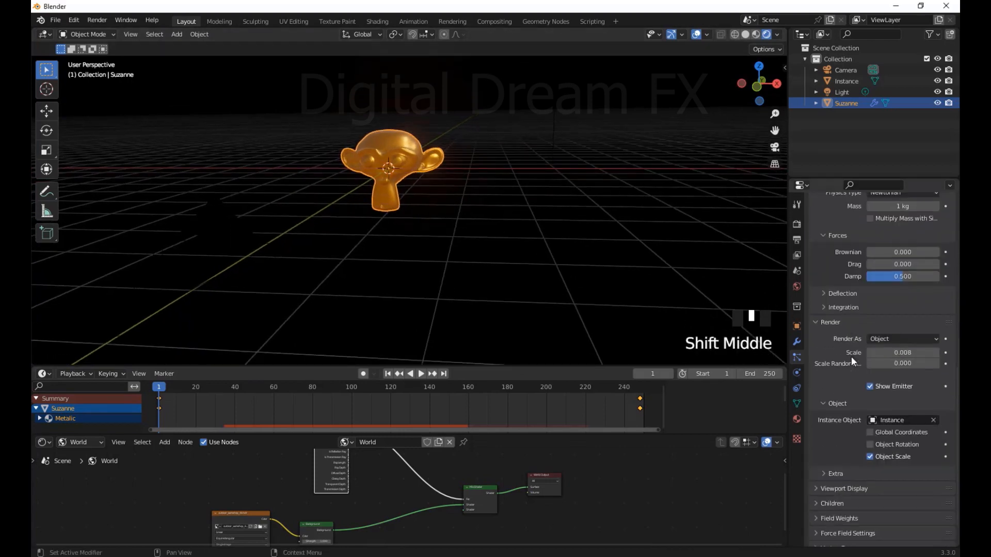
left_click(903, 314)
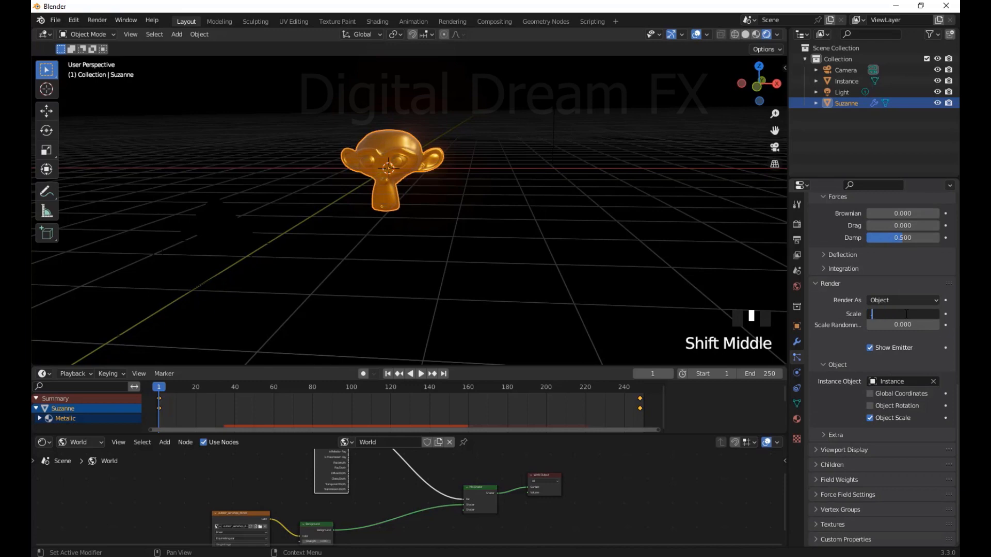
type(".01")
key("Return")
- Play the dissolve to about frame 89 and examine the particles around the deselected Suzanne
left_click(422, 375)
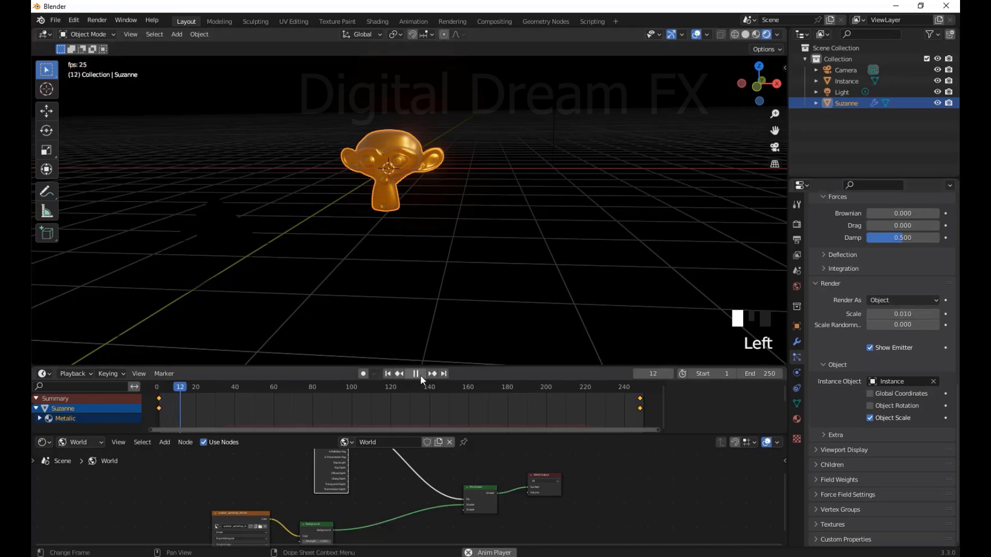
left_click(420, 376)
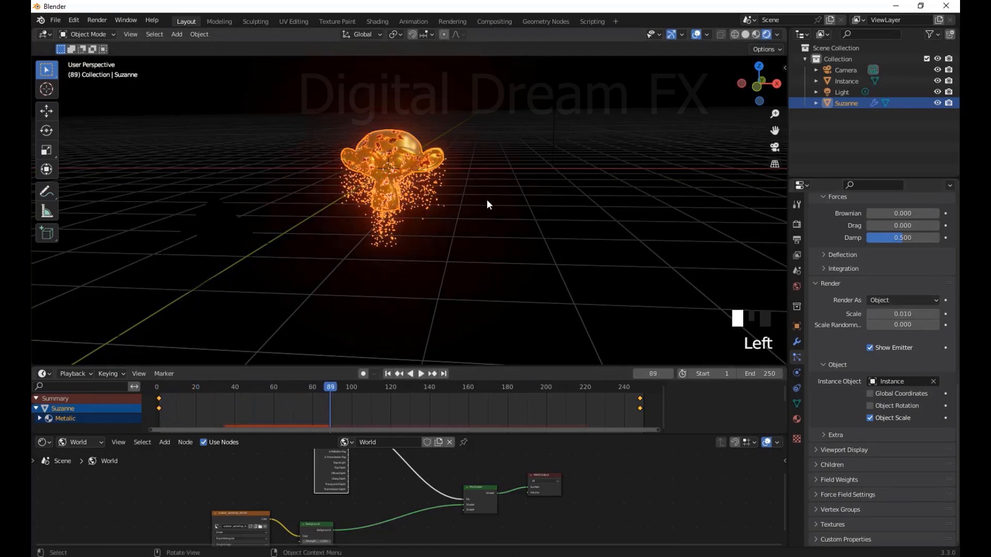
left_click(487, 200)
scroll(458, 217, "up", 5)
scroll(457, 223, "down", 3)
middle_click_drag(440, 265, 490, 289, "shift")
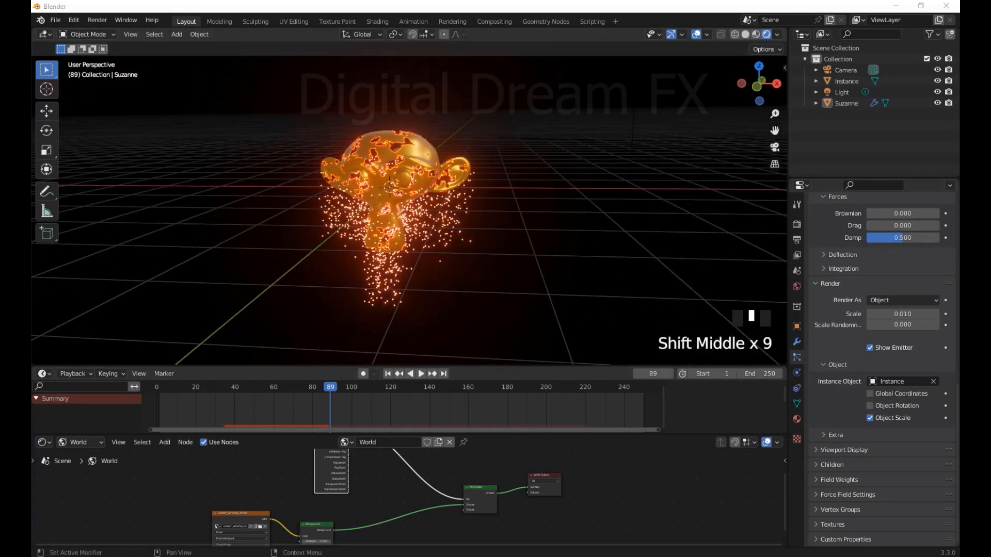
- Set the scale randomness of Suzanne's particles to 1, play the dissolve from the start, and return to the first frame
key("Return")
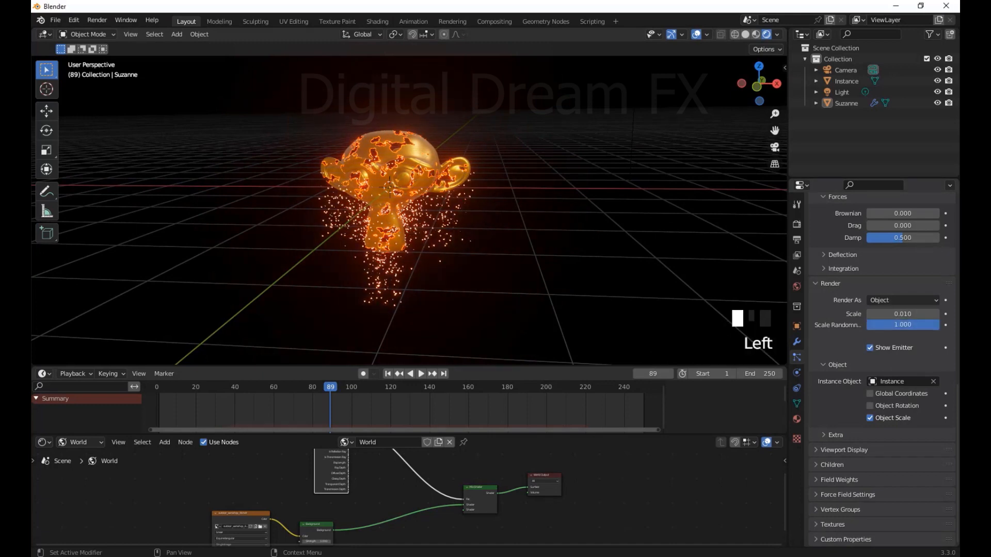
left_click(388, 374)
left_click(420, 374)
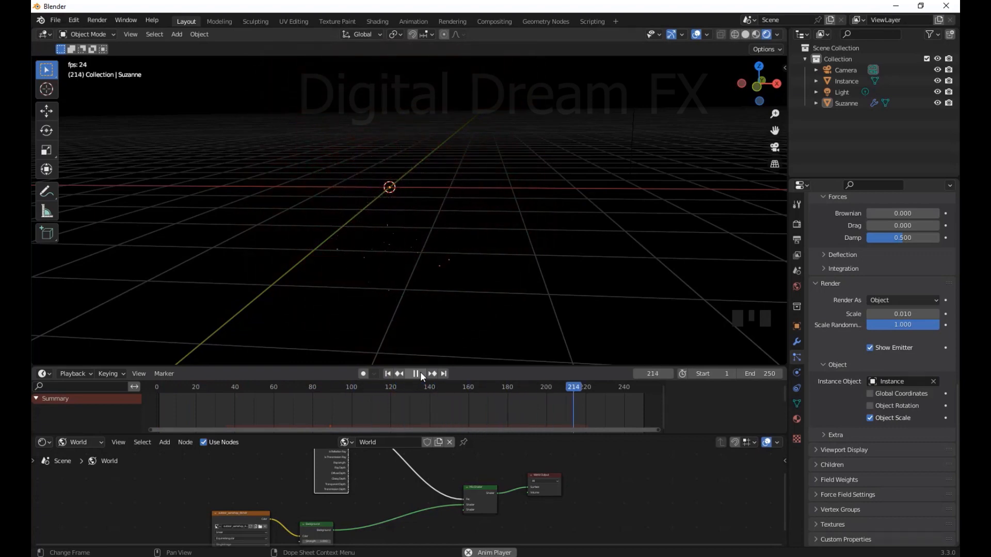
left_click(420, 374)
left_click(387, 373)
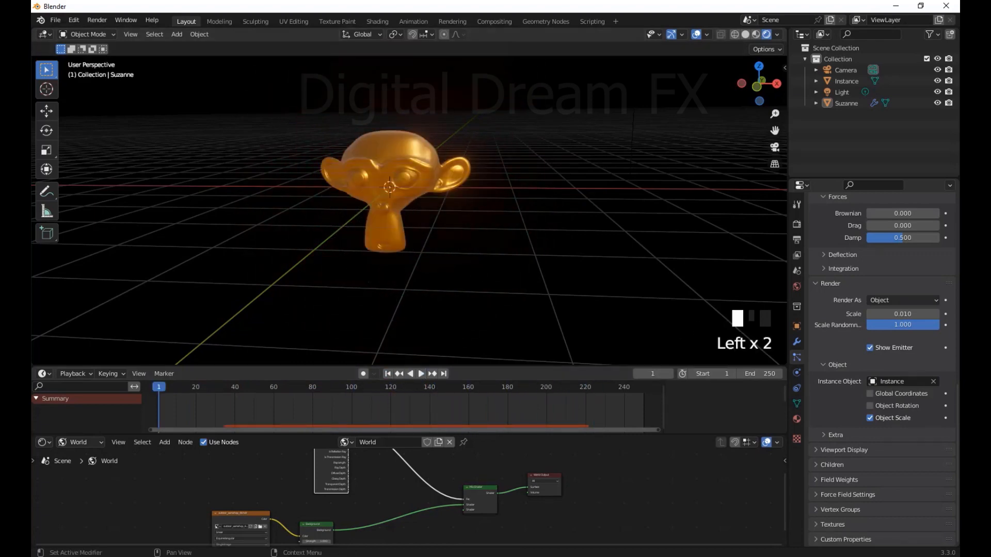
- Enlarge the 3D viewport by lowering its boundary with the timeline
middle_click_drag(463, 281, 356, 328, "shift")
scroll(520, 232, "up", 2)
mouse_move(371, 326)
middle_mouse_down("shift")
mouse_move(381, 315)
mouse_move(378, 324)
middle_mouse_up("shift")
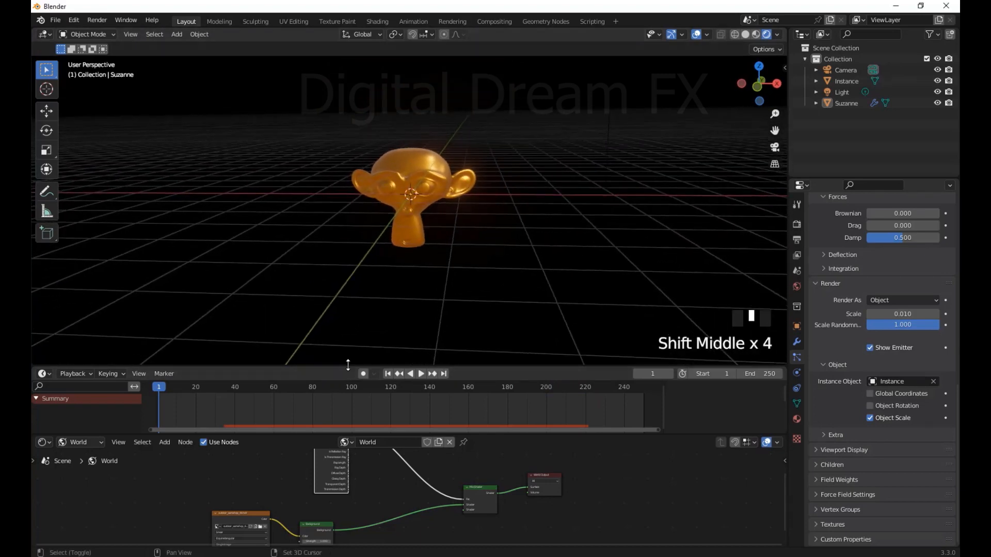
left_click_drag(347, 366, 349, 388)
- Add a Turbulence force field at Suzanne's centre
scroll(439, 232, "up", 2)
left_click(423, 211)
middle_click_drag(423, 215, 473, 259)
key("shift+a")
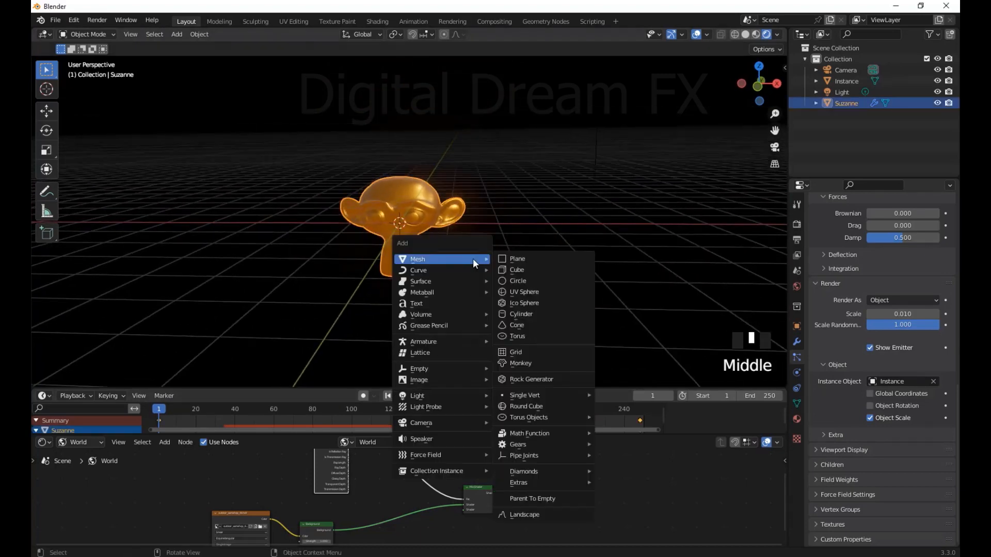
mouse_move(476, 454)
left_click(532, 431)
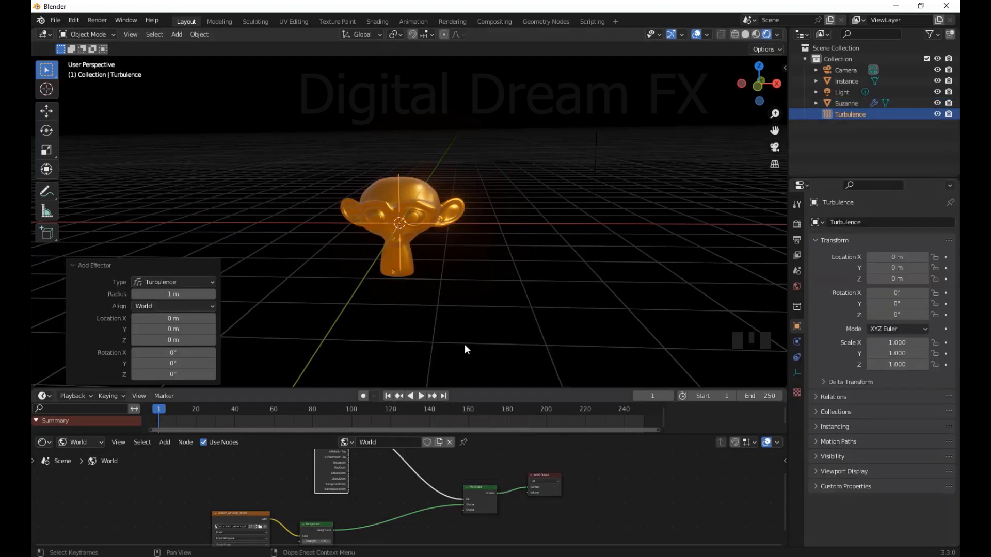
- Find the Turbulence field's physics settings and set its strength to 60
middle_click_drag(465, 345, 458, 317)
middle_click(435, 317, "shift")
left_click(796, 373)
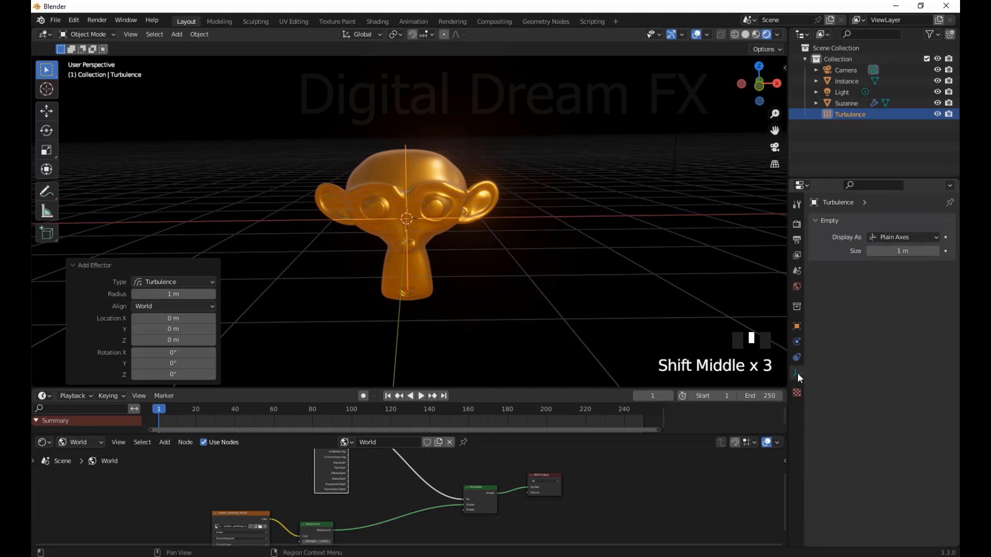
mouse_move(610, 292)
middle_mouse_down("shift")
mouse_move(614, 282)
mouse_move(608, 288)
middle_mouse_up("shift")
middle_click_drag(608, 287, 606, 290, "shift")
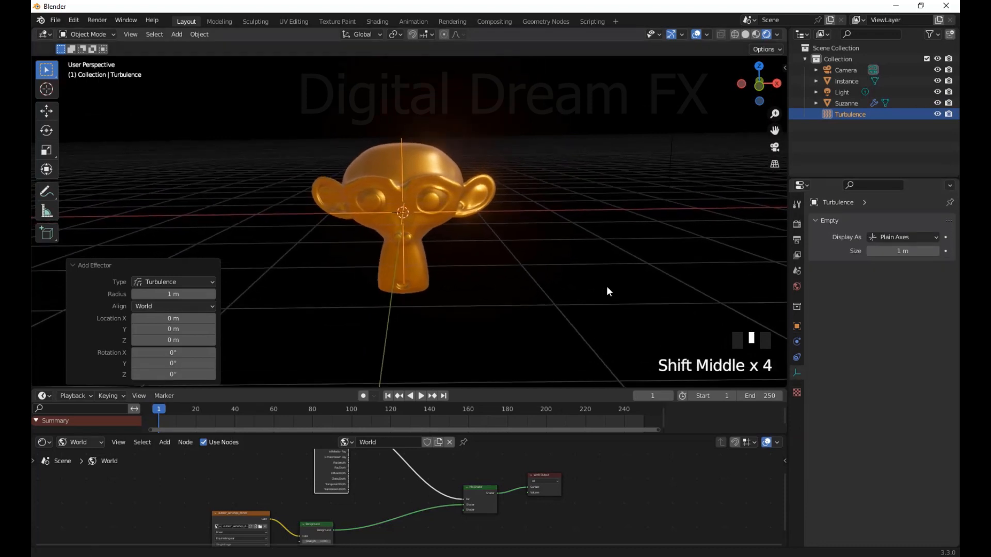
left_click(796, 205)
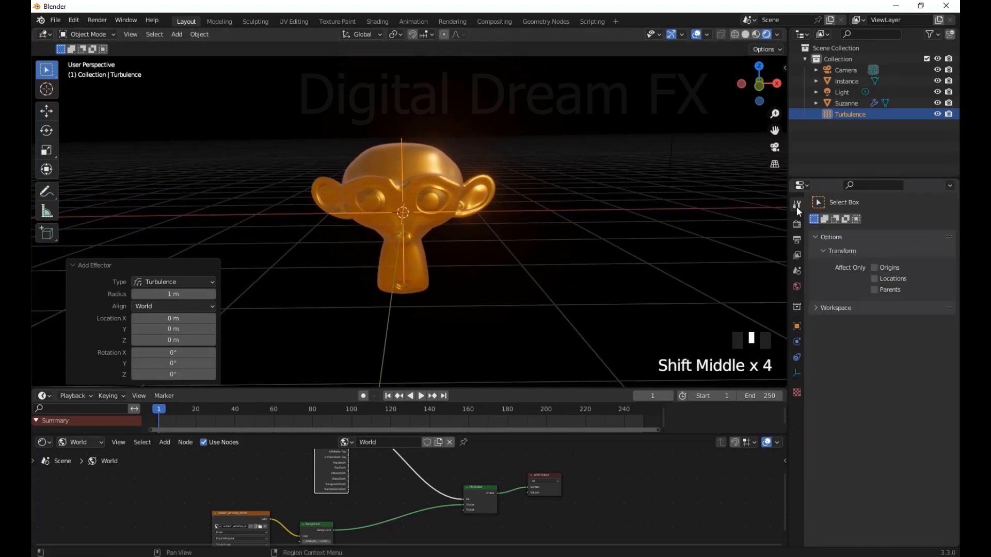
left_click(795, 358)
left_click(796, 343)
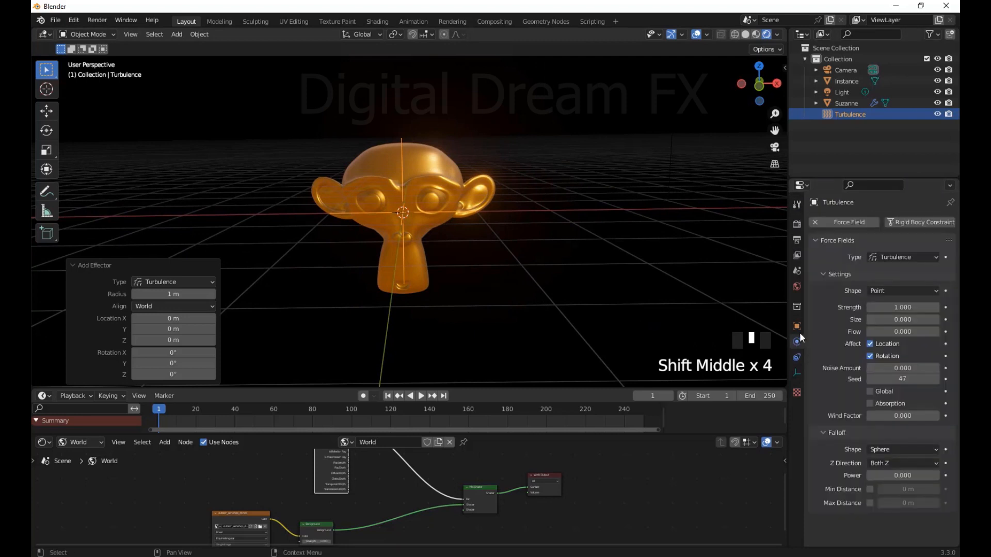
middle_click_drag(621, 283, 612, 284, "shift")
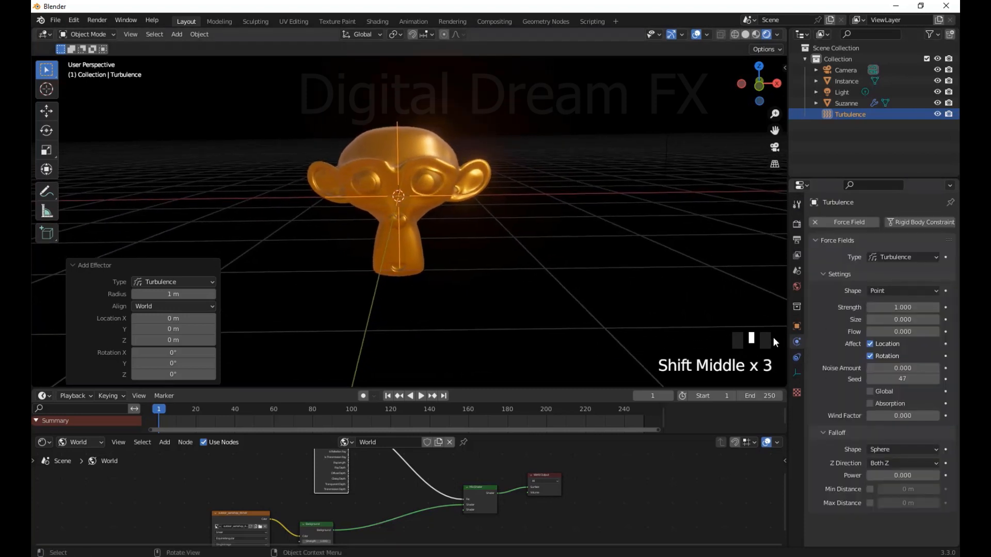
left_click(903, 307)
type("60")
key("Return")
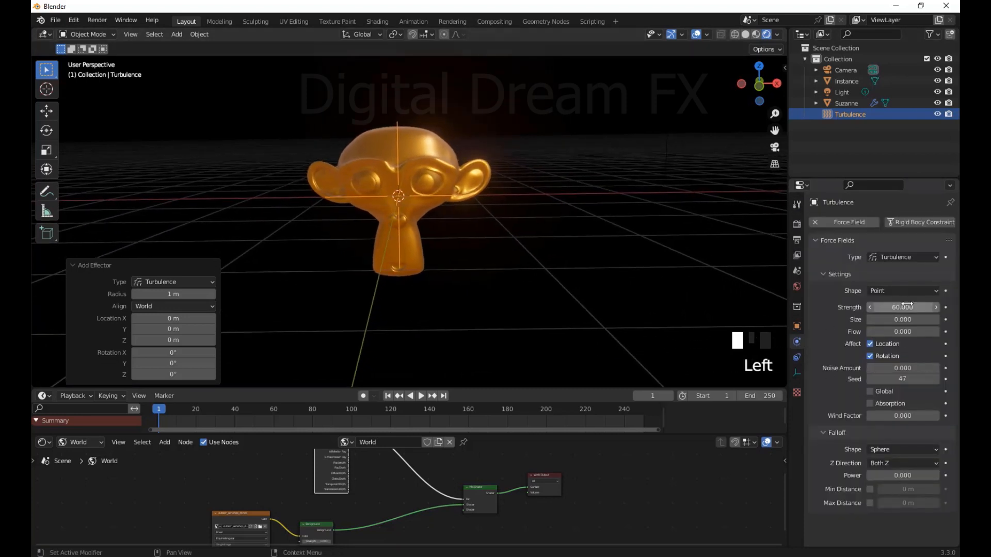
- Play the dissolve from the start to examine how the turbulence scatters the particles, and return to the first frame
left_click(388, 396)
left_click(422, 396)
scroll(548, 310, "down", 3)
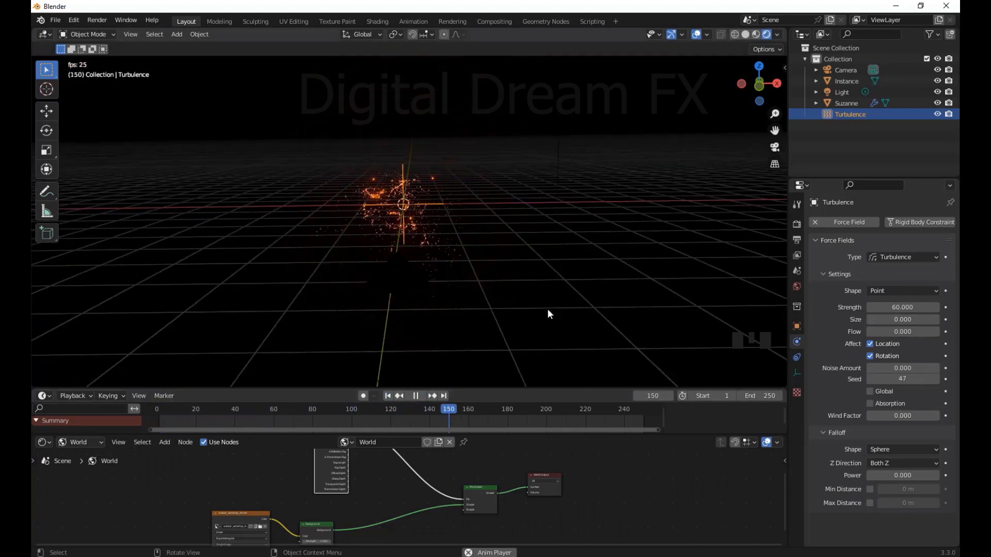
left_click(415, 396)
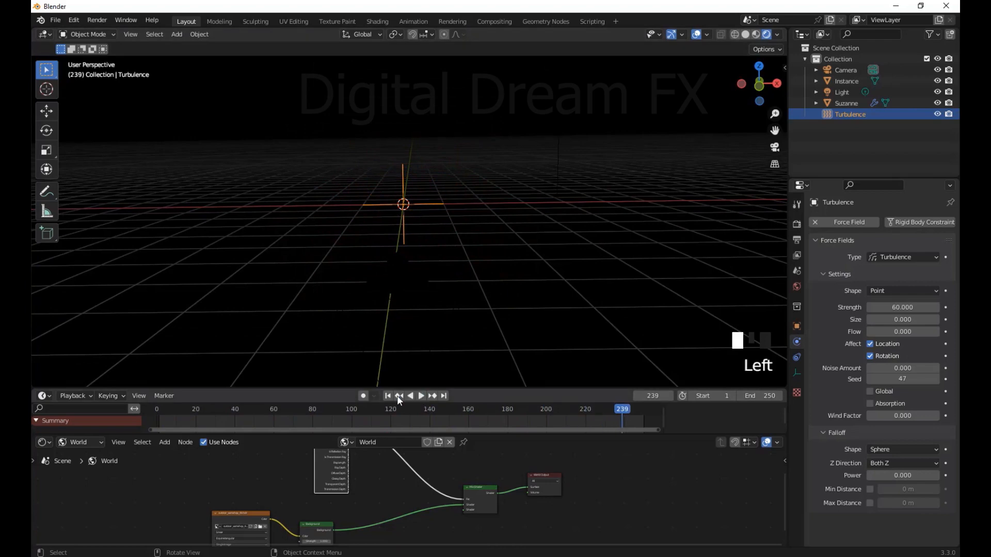
left_click(387, 396)
middle_click_drag(447, 295, 448, 258)
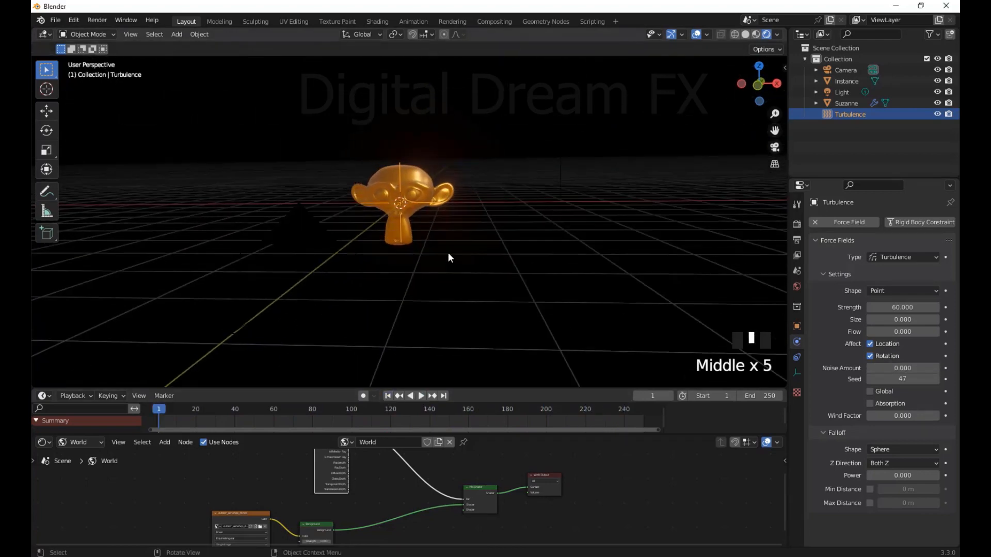
left_click(435, 205)
middle_click_drag(367, 290, 472, 305)
key("shift+a")
mouse_move(503, 290)
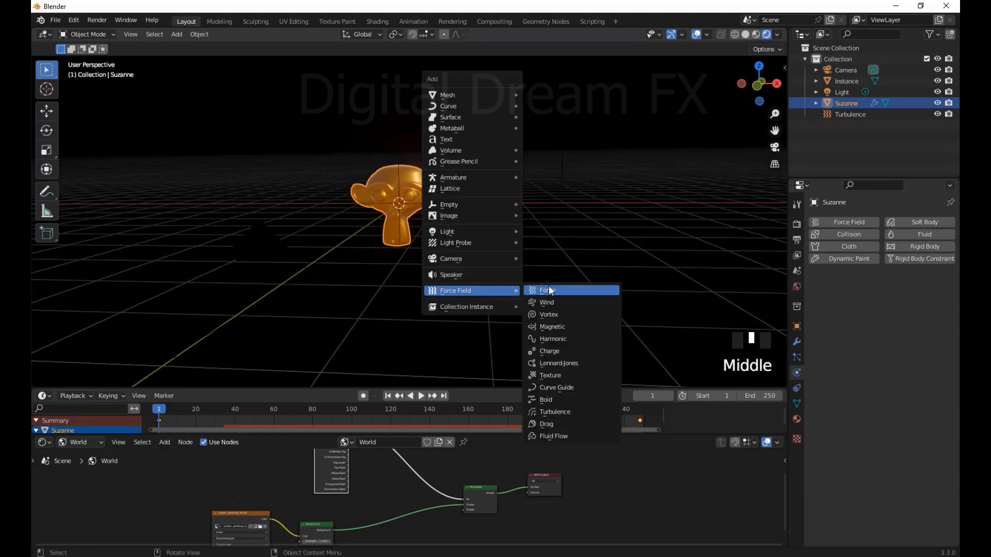
left_click(561, 300)
middle_click_drag(562, 299, 422, 178, "shift")
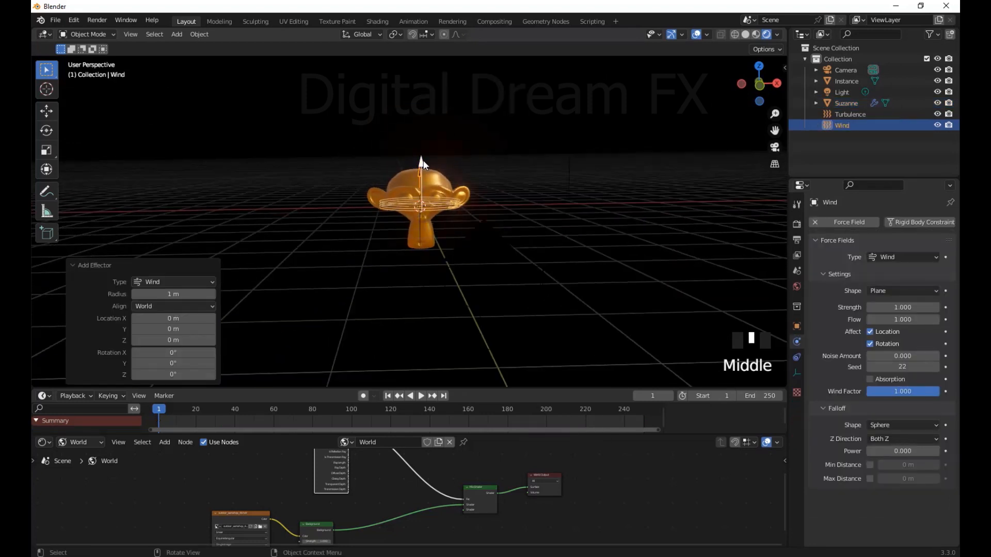
mouse_move(422, 178)
left_mouse_down()
mouse_move(422, 201)
mouse_move(422, 177)
left_mouse_up()
key("ctrl+z")
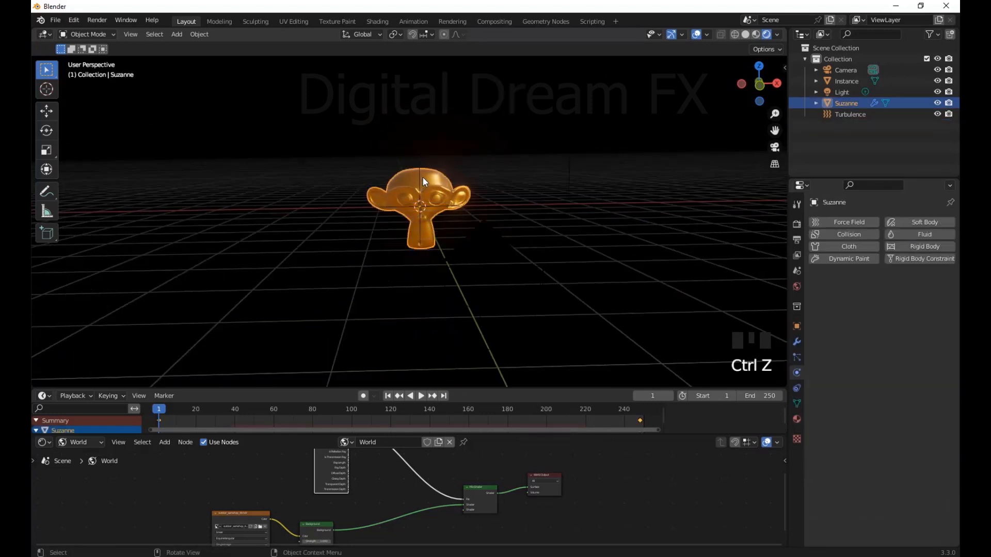
- Add a Wind force field at Suzanne's centre
middle_click_drag(472, 242, 468, 252)
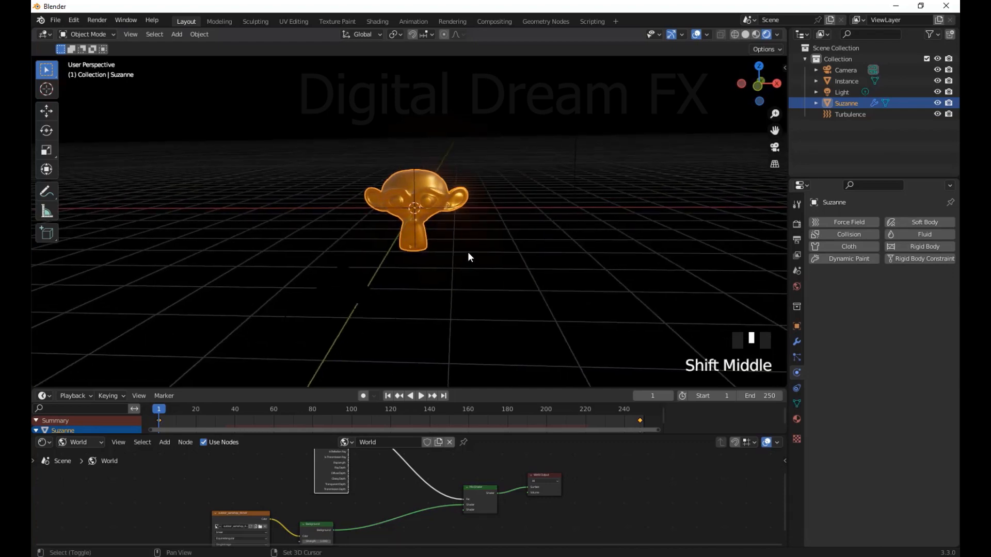
key("shift+a")
mouse_move(445, 252)
left_click(523, 265)
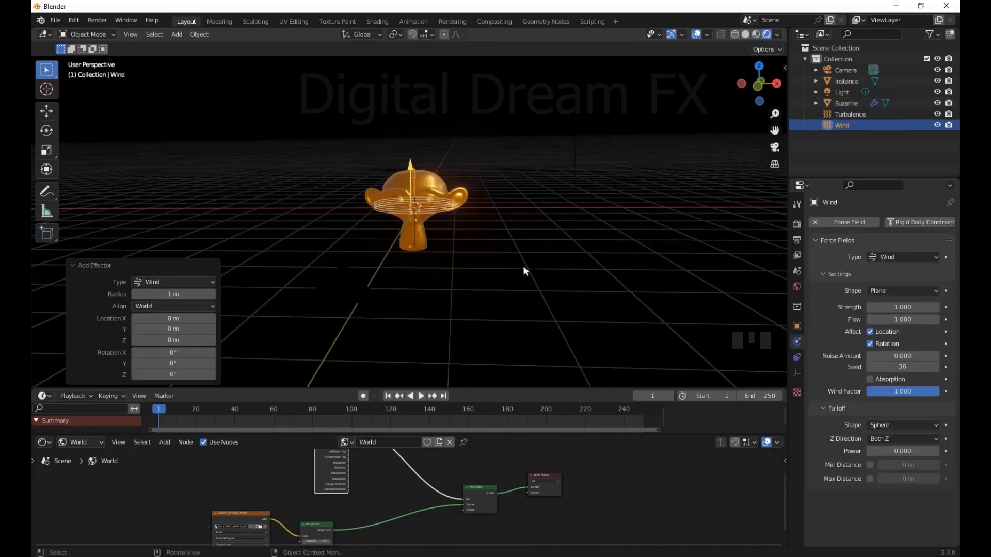
- Raise the Wind field's strength to about 32.3 with its viewport handle
middle_click_drag(511, 240, 392, 173)
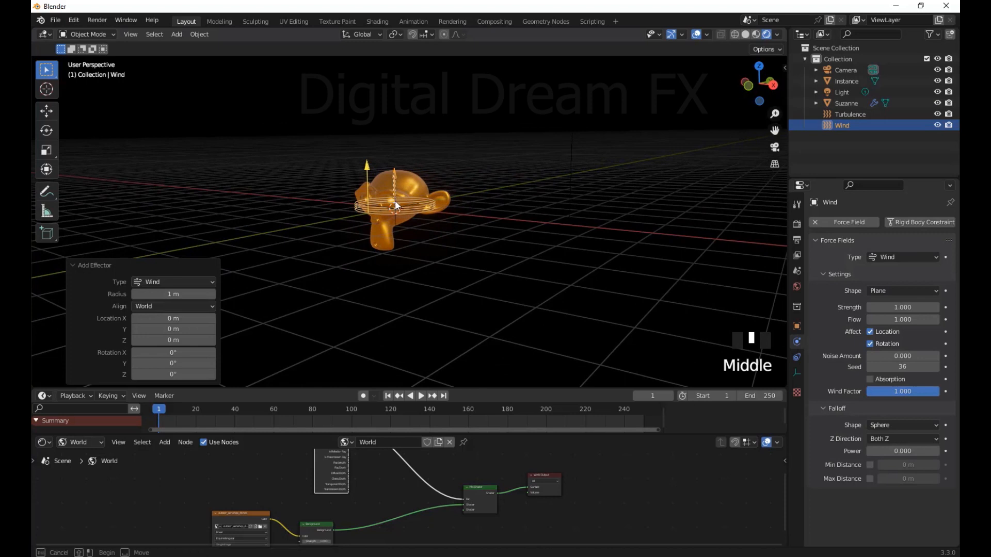
left_click(445, 168)
key("ctrl+z")
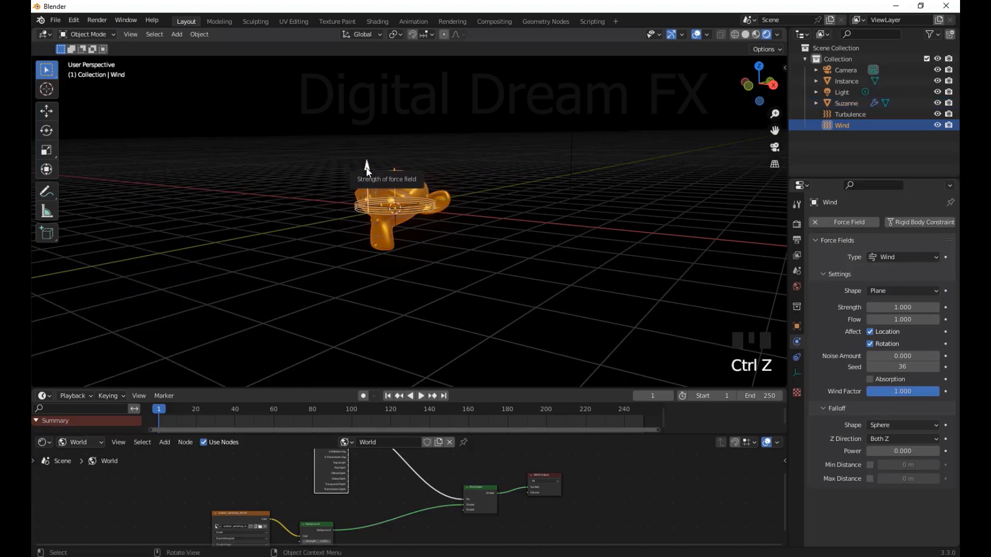
left_click_drag(367, 167, 375, 148)
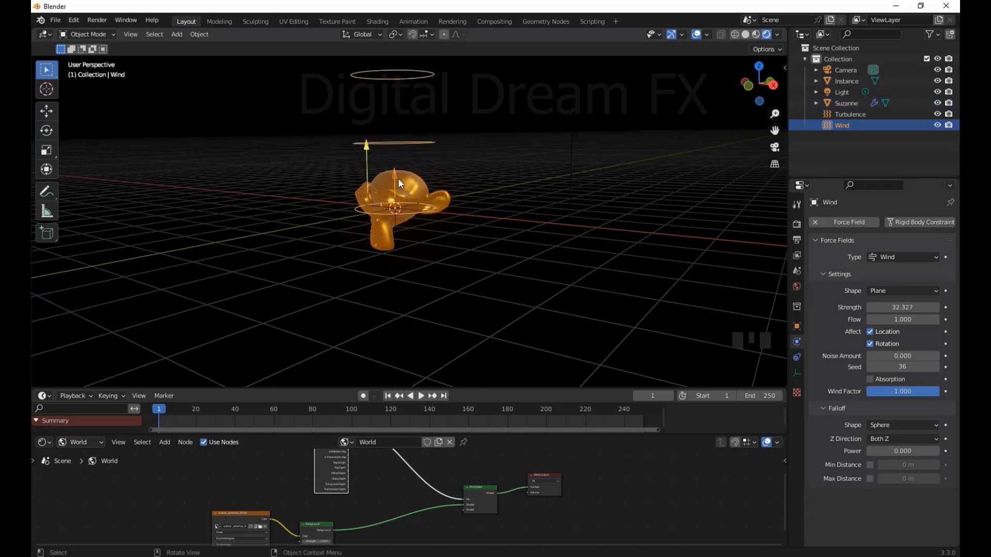
- Move the Wind field about 2.9 m down below Suzanne and tilt it about 13° in the view
key("g")
left_click(438, 294)
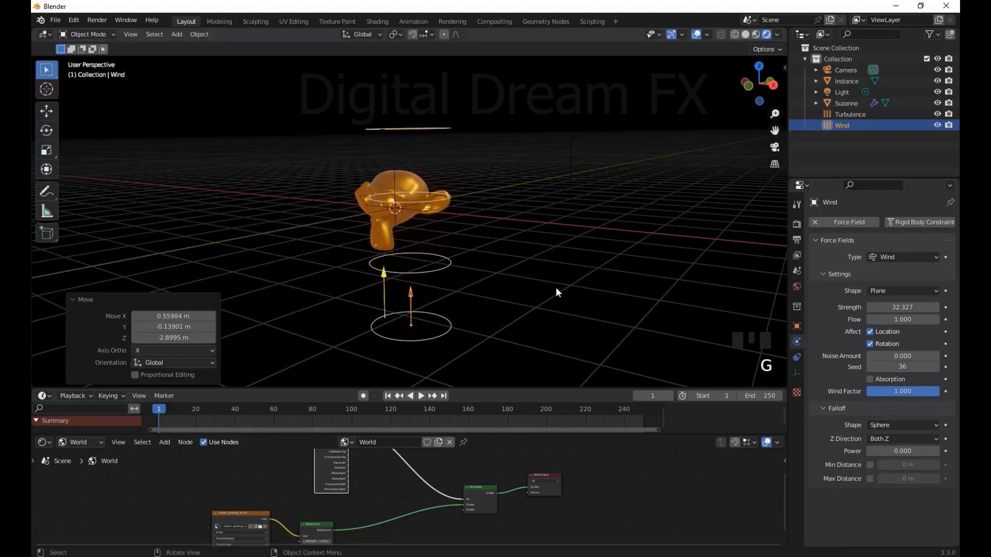
middle_click_drag(555, 287, 723, 322)
key("r")
left_click(553, 255)
- Set the Wind field's strength to 40 and play the dissolve to examine the rising particles
left_click(903, 307)
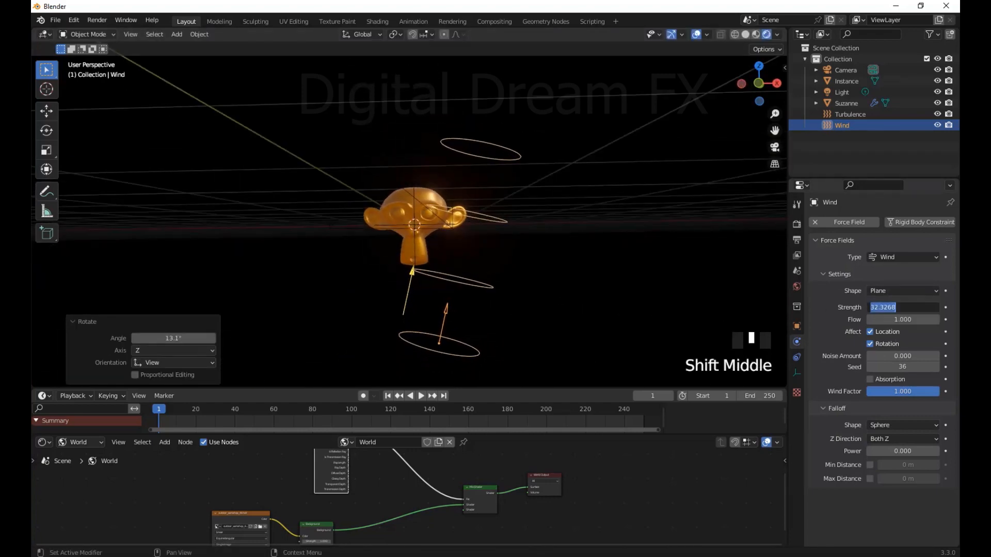
type("40")
key("Return")
middle_click_drag(449, 206, 482, 244, "shift")
key("space")
scroll(541, 221, "up", 5)
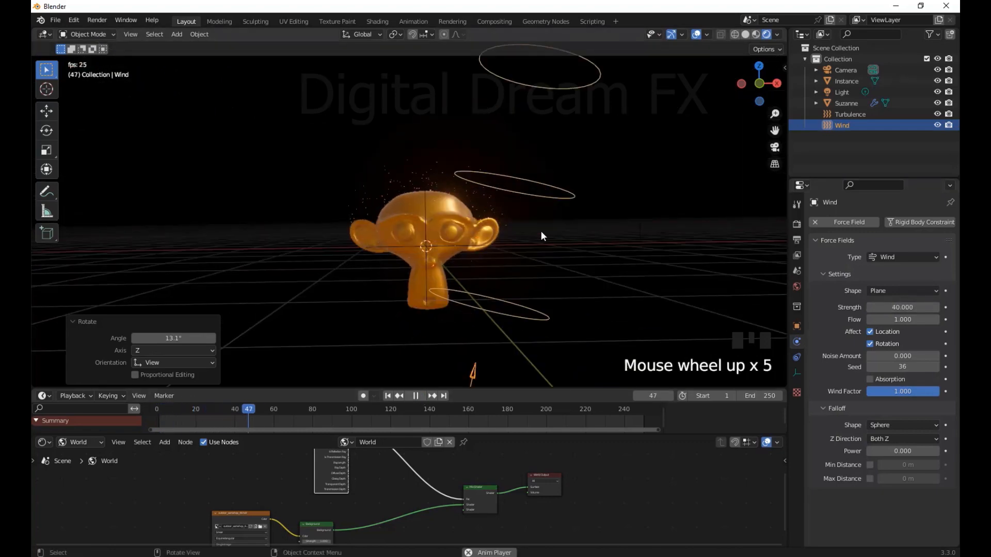
scroll(571, 235, "down", 4)
middle_click_drag(571, 233, 497, 240)
- Look through the camera with overlays hidden, watch the dissolve play, and return to the first frame
key("KP_0")
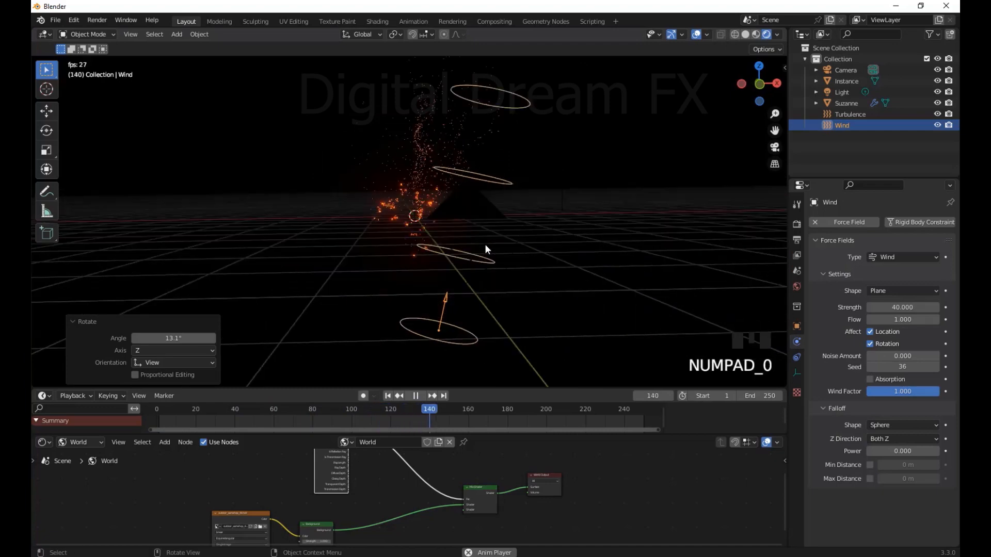
left_click(659, 205)
left_click(696, 35)
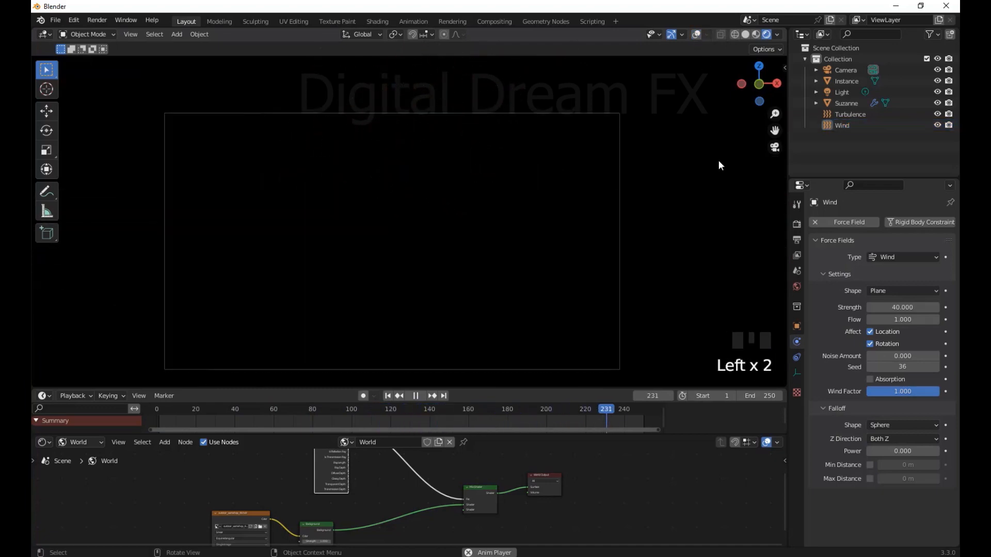
scroll(467, 219, "down", 2)
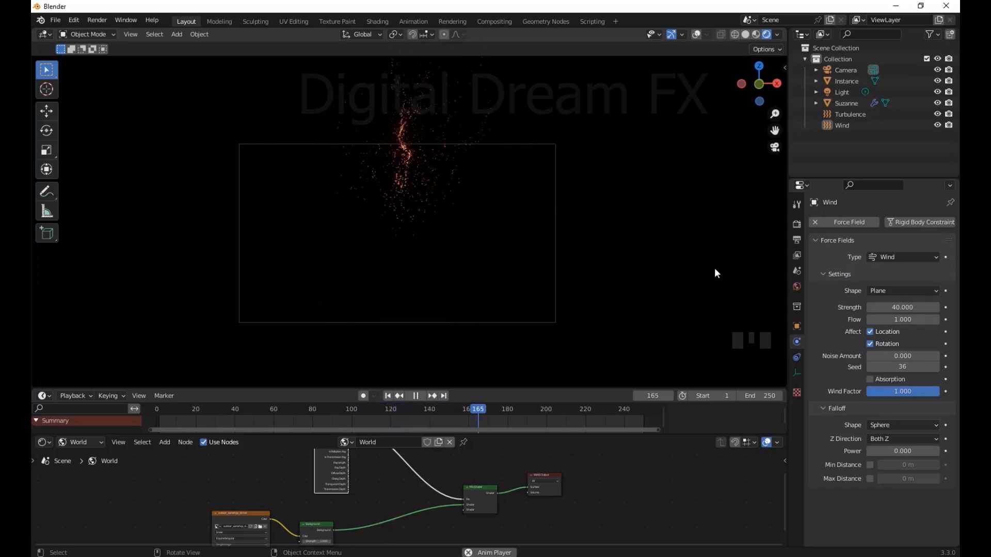
left_click(415, 396)
left_click(387, 396)
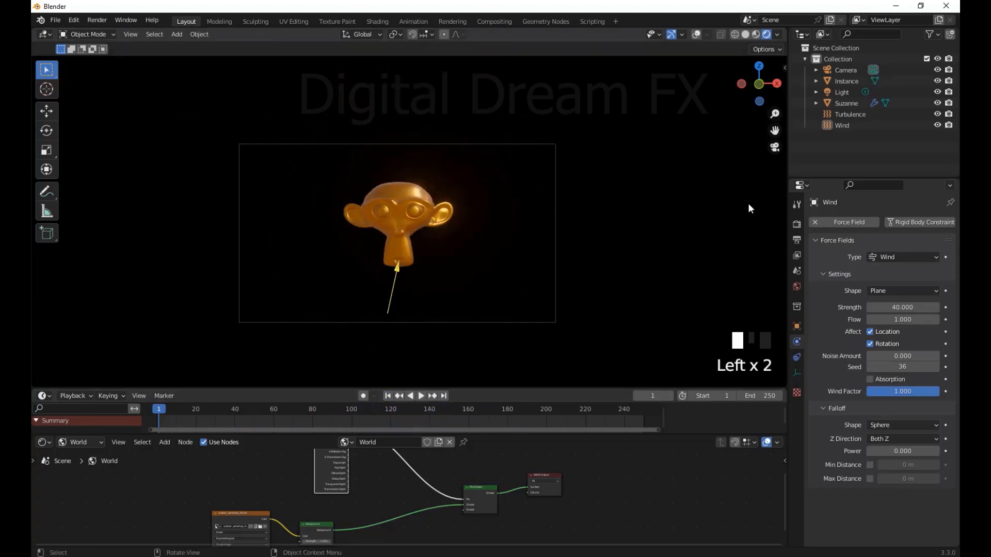
- Set the Wind field's strength to 20 and play the dissolve from the start to about frame 183
left_click(843, 126)
left_click(903, 307)
left_click(527, 521)
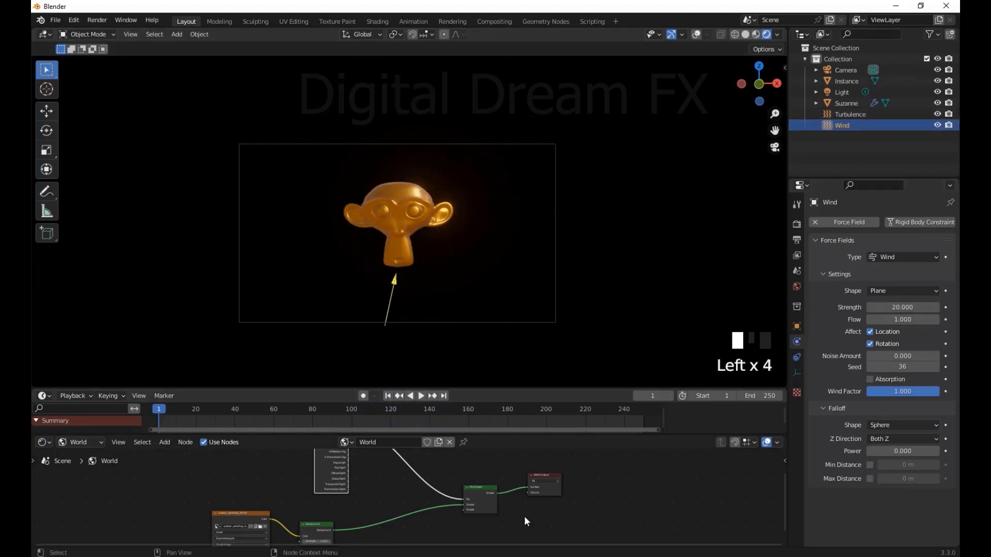
left_click(388, 395)
left_click(420, 395)
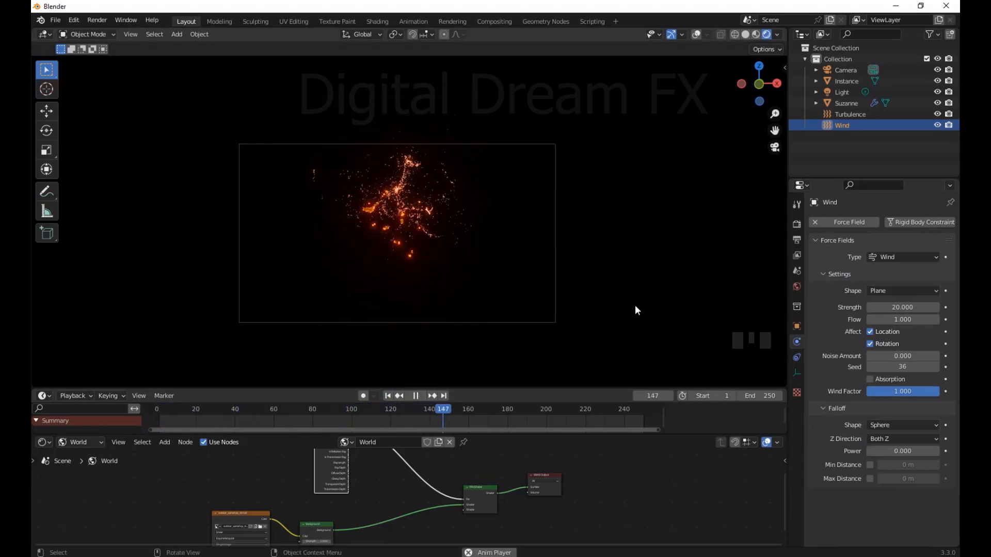
left_click(415, 397)
- Set the Turbulence field's strength to 40, play the dissolve from the start, and return to the first frame
left_click(852, 112)
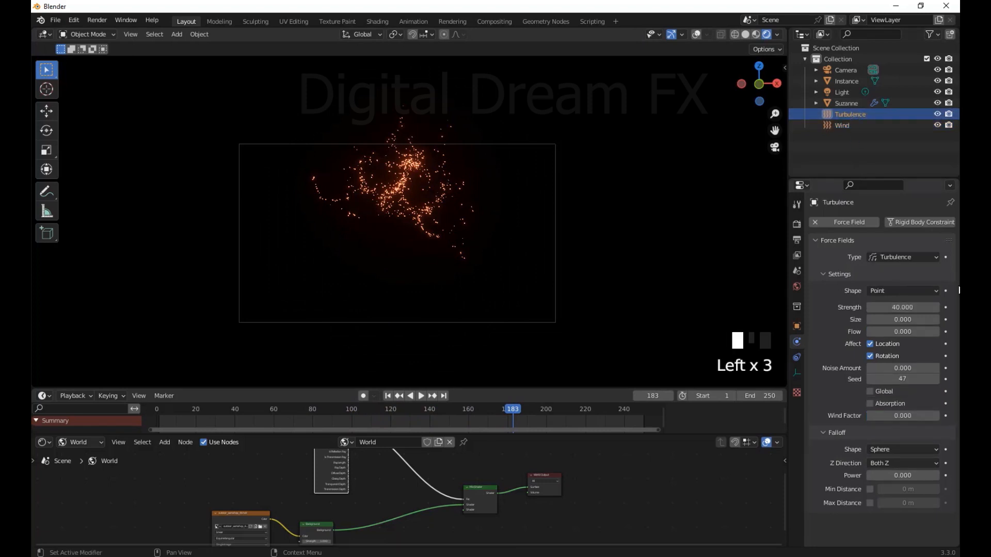
left_click(388, 399)
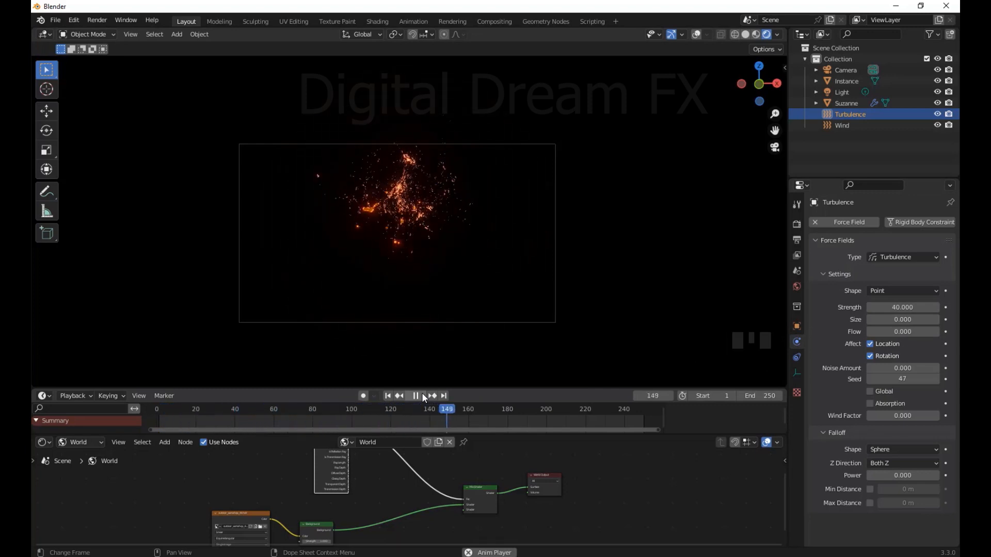
left_click(422, 394)
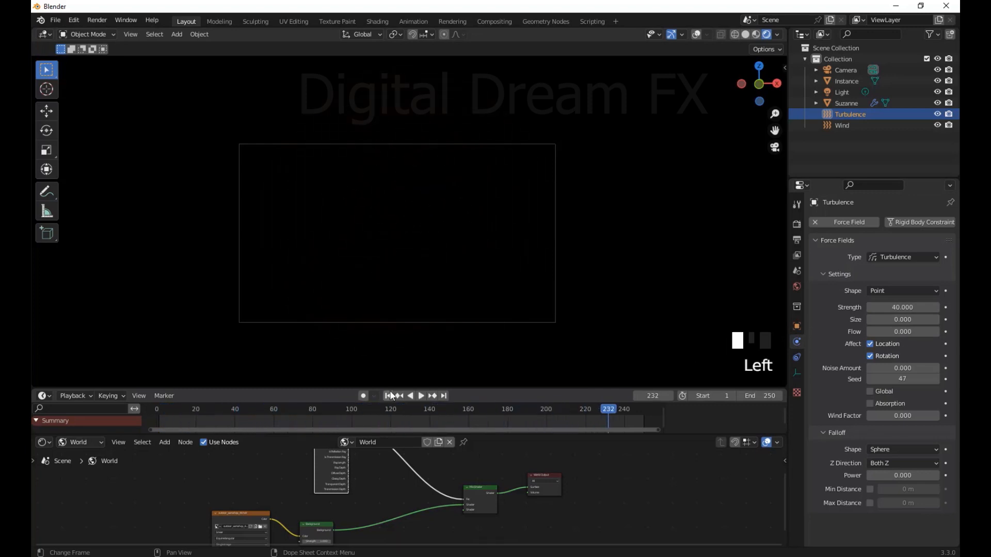
left_click(388, 396)
scroll(520, 190, "up", 2)
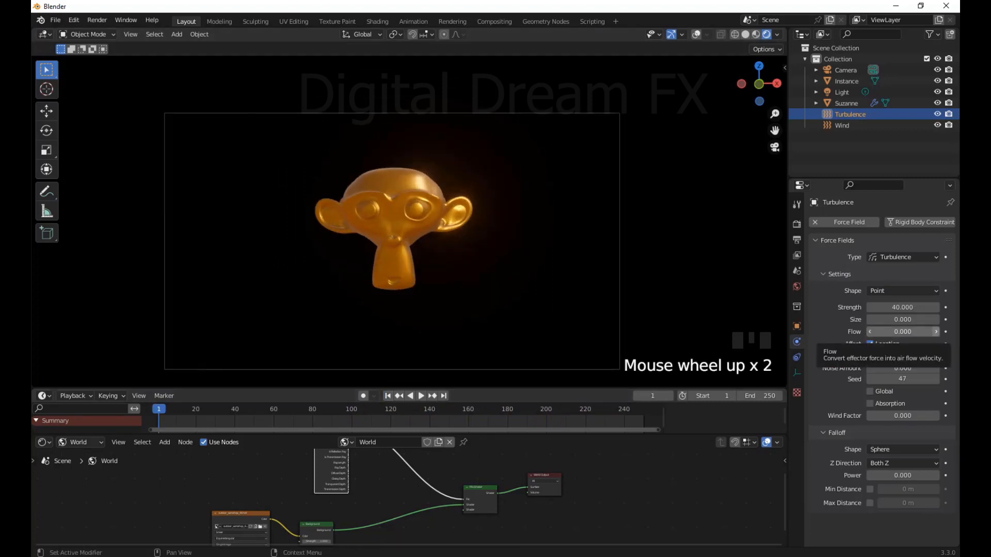